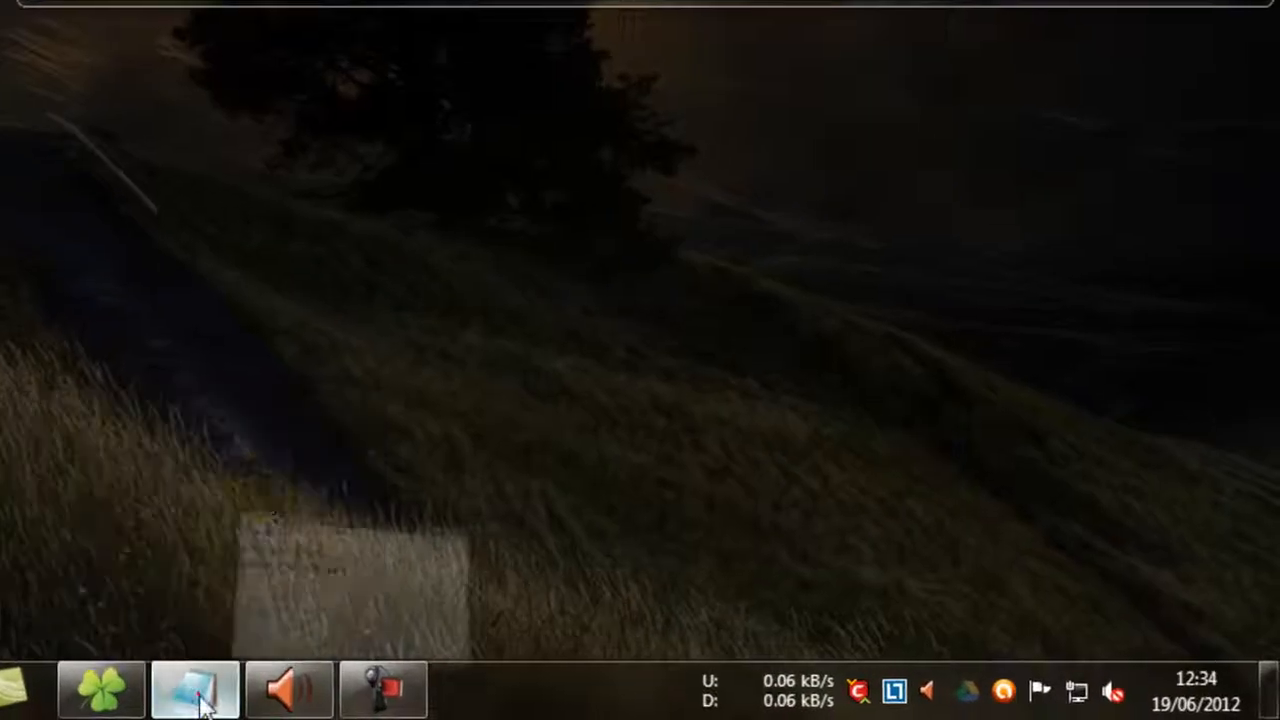
# Review the tools listed in the Teste.txt note, minimize it, and select the Projeto AOE - The Asian Dynasties folder on the desktop.
pyautogui.click(200, 705)
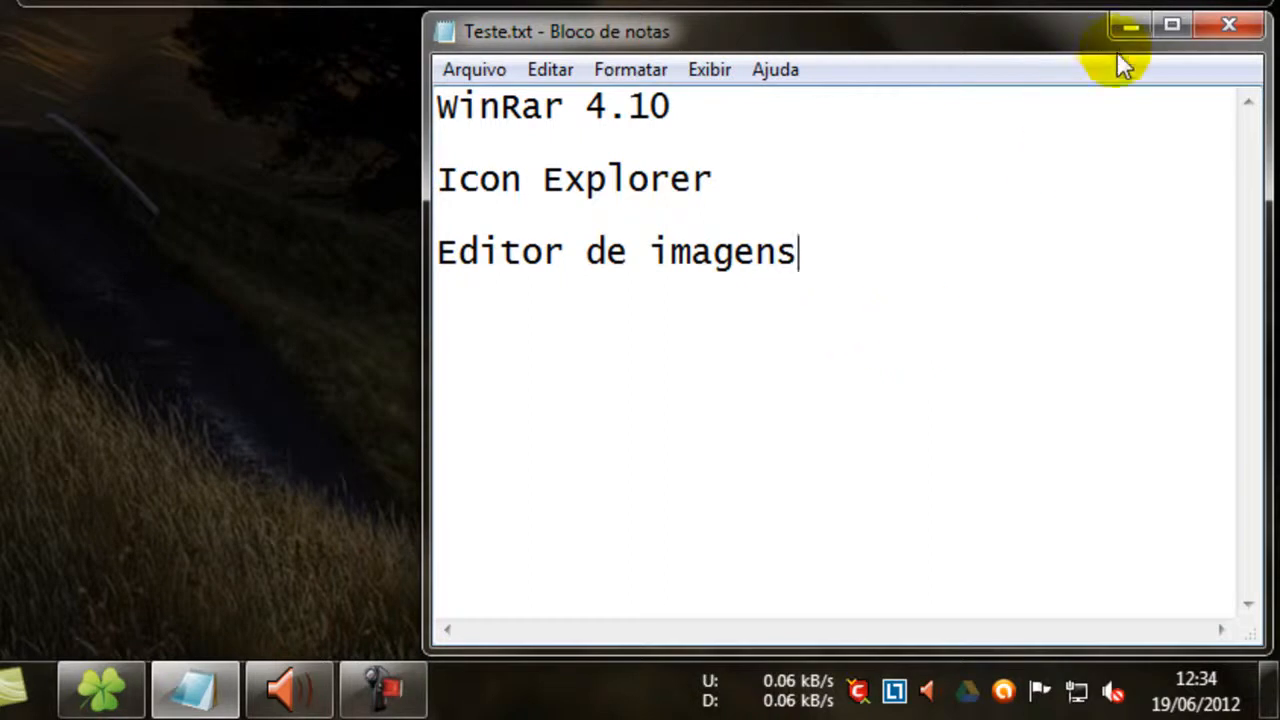
pyautogui.click(1124, 26)
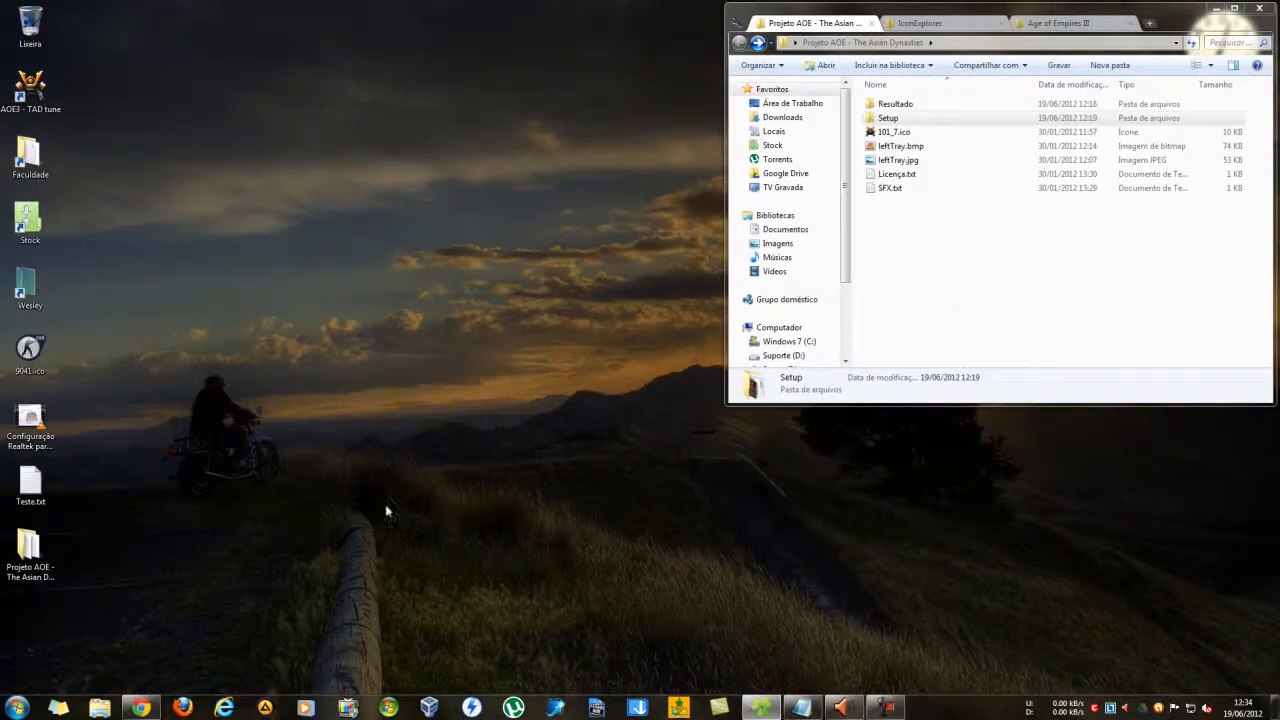
pyautogui.click(30, 552)
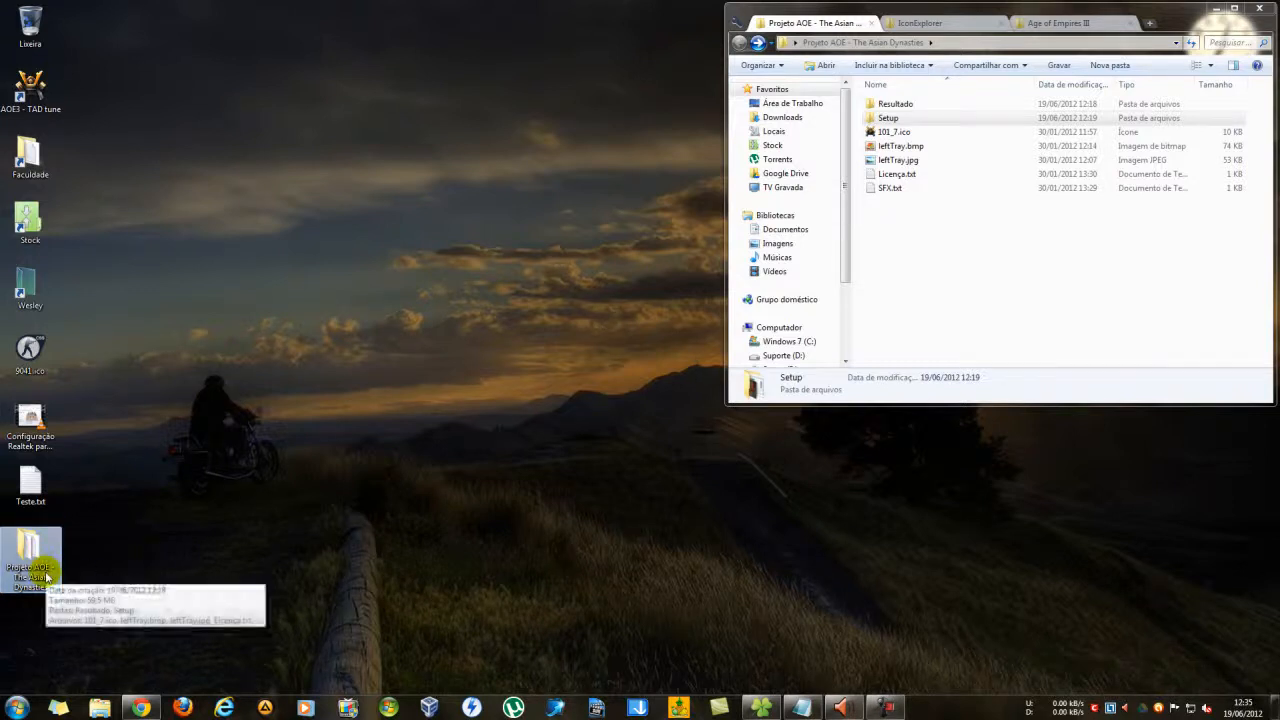
pyautogui.moveTo(42, 578)
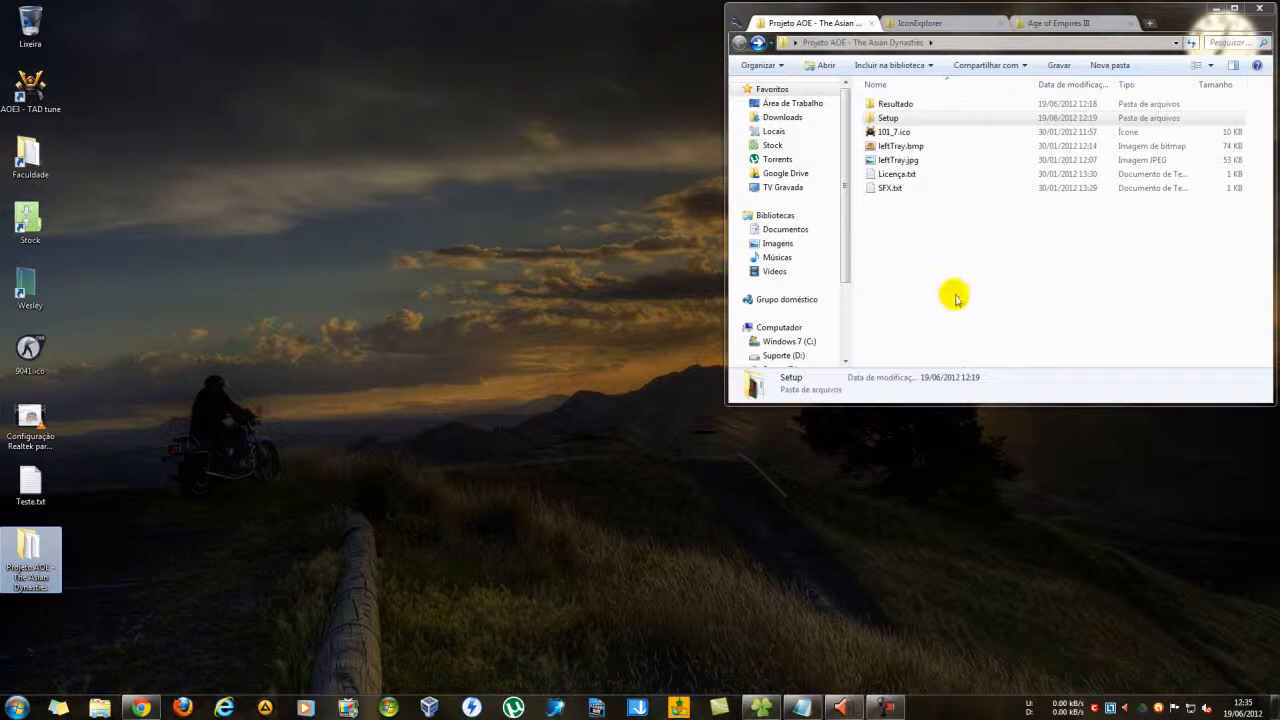
# Open the Setup folder of the Projeto AOE - The Asian Dynasties project and examine all the files it contains.
pyautogui.click(900, 119)
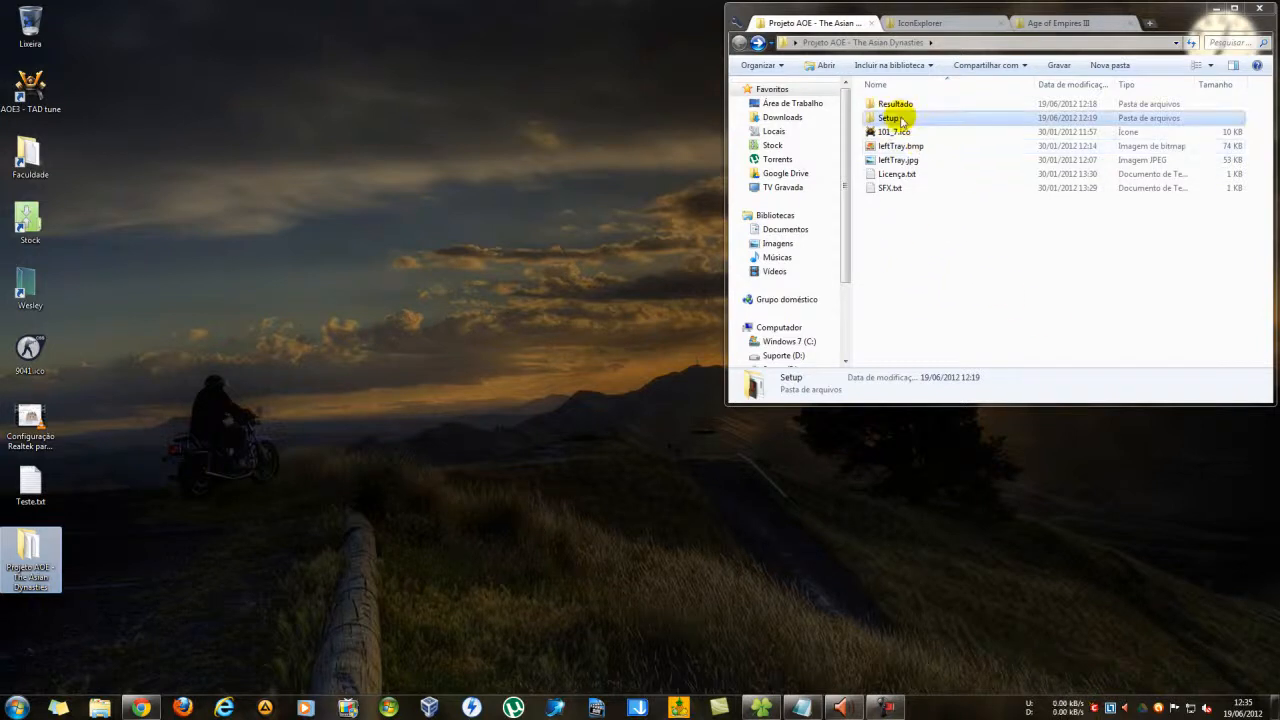
pyautogui.doubleClick(900, 119)
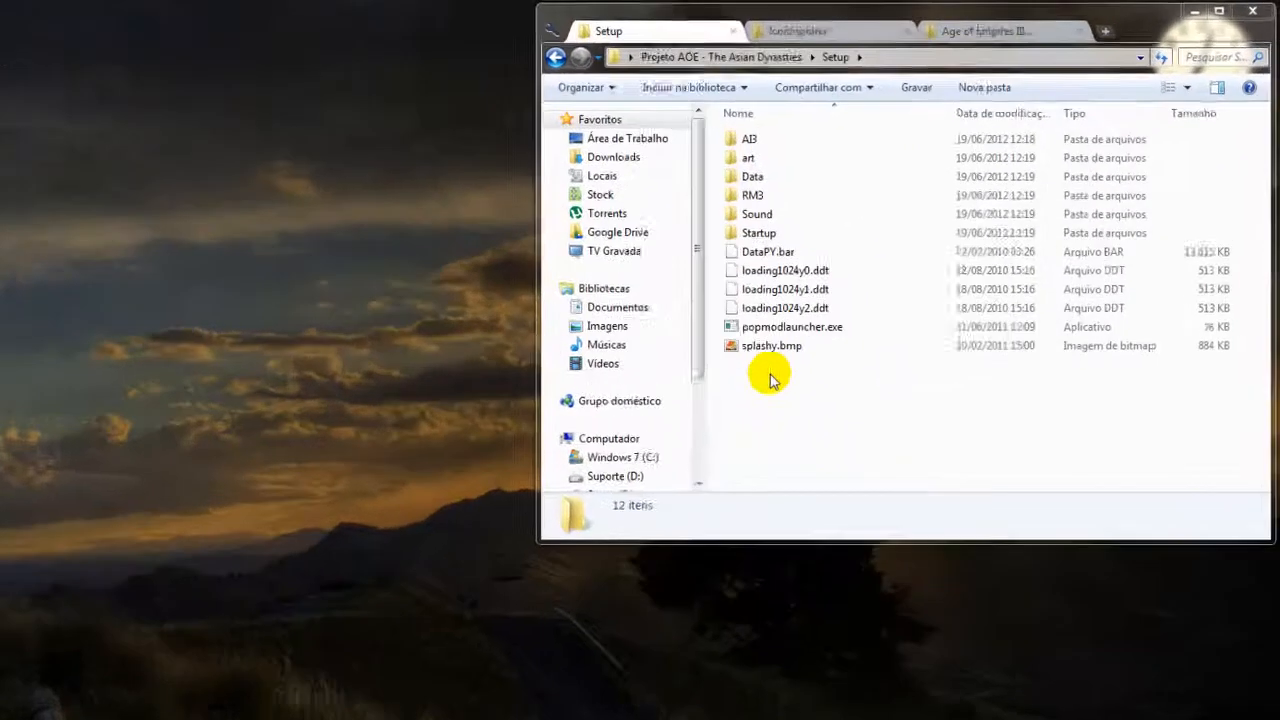
pyautogui.click(897, 263)
pyautogui.moveTo(706, 395); pyautogui.dragTo(686, 152)
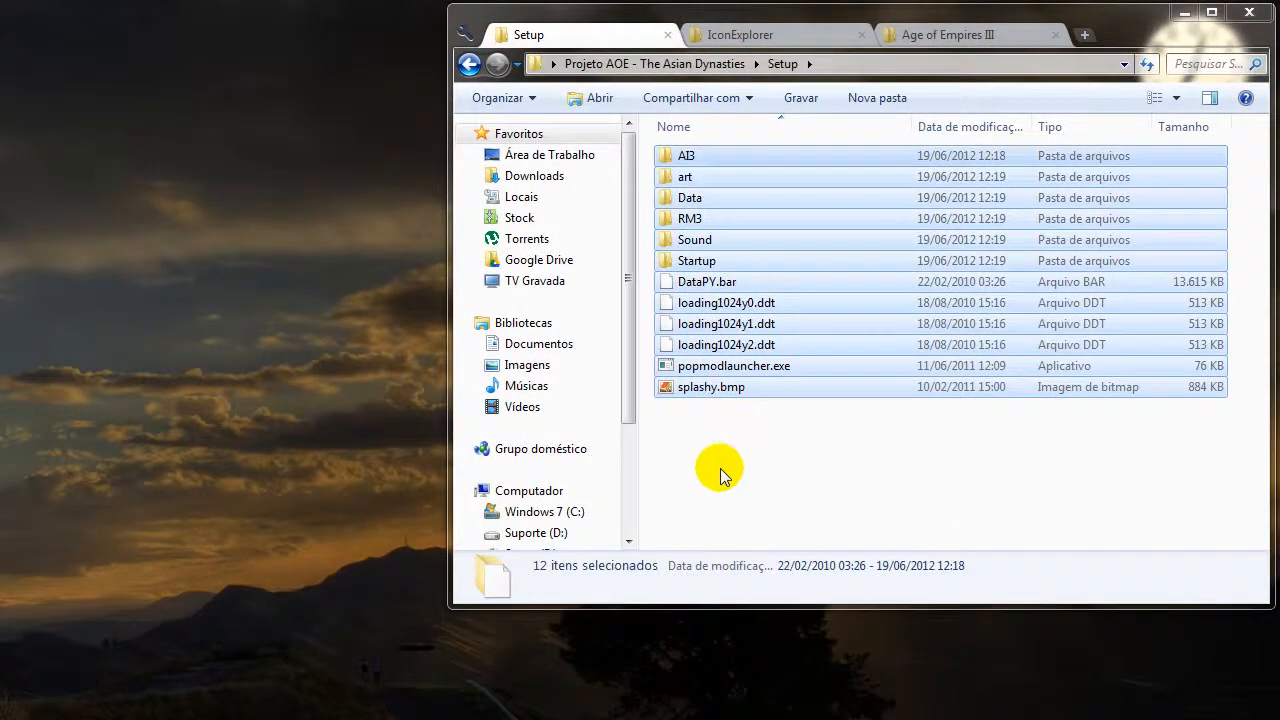
pyautogui.click(720, 470)
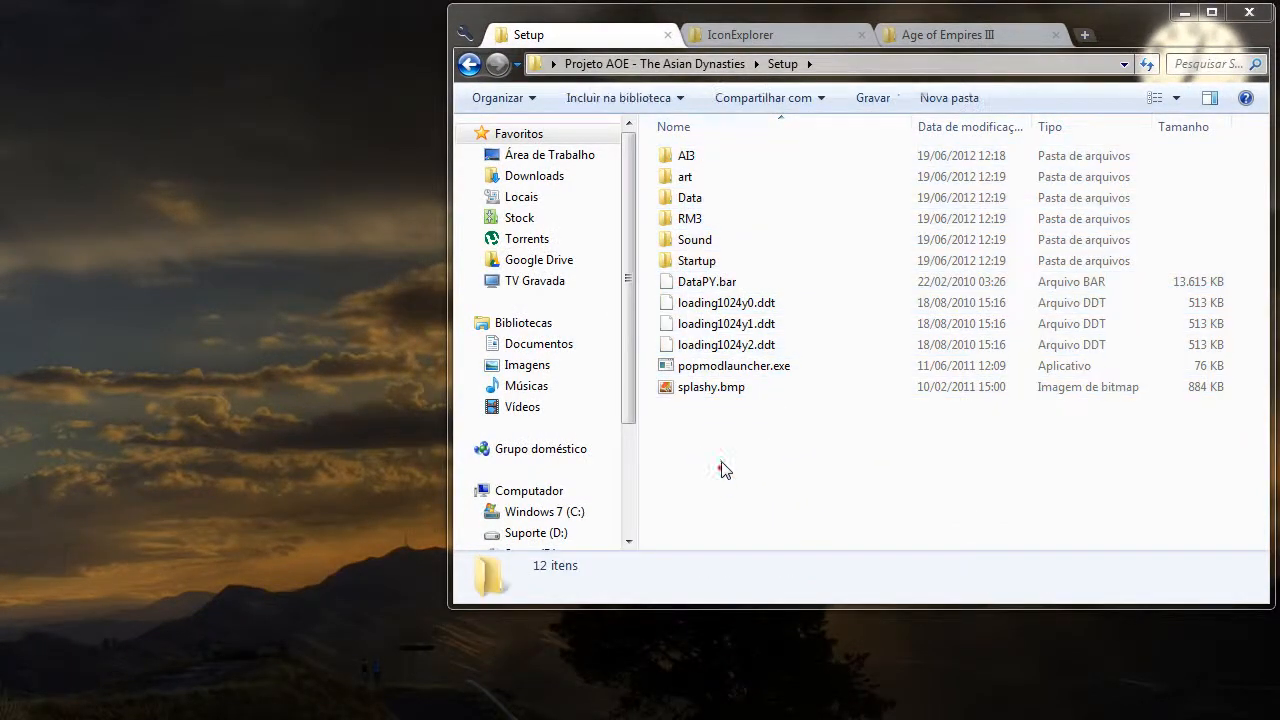
# Compare the Setup contents with the Age of Empires III installation folder, examine that folder's full path, and return to the project folder.
pyautogui.click(965, 34)
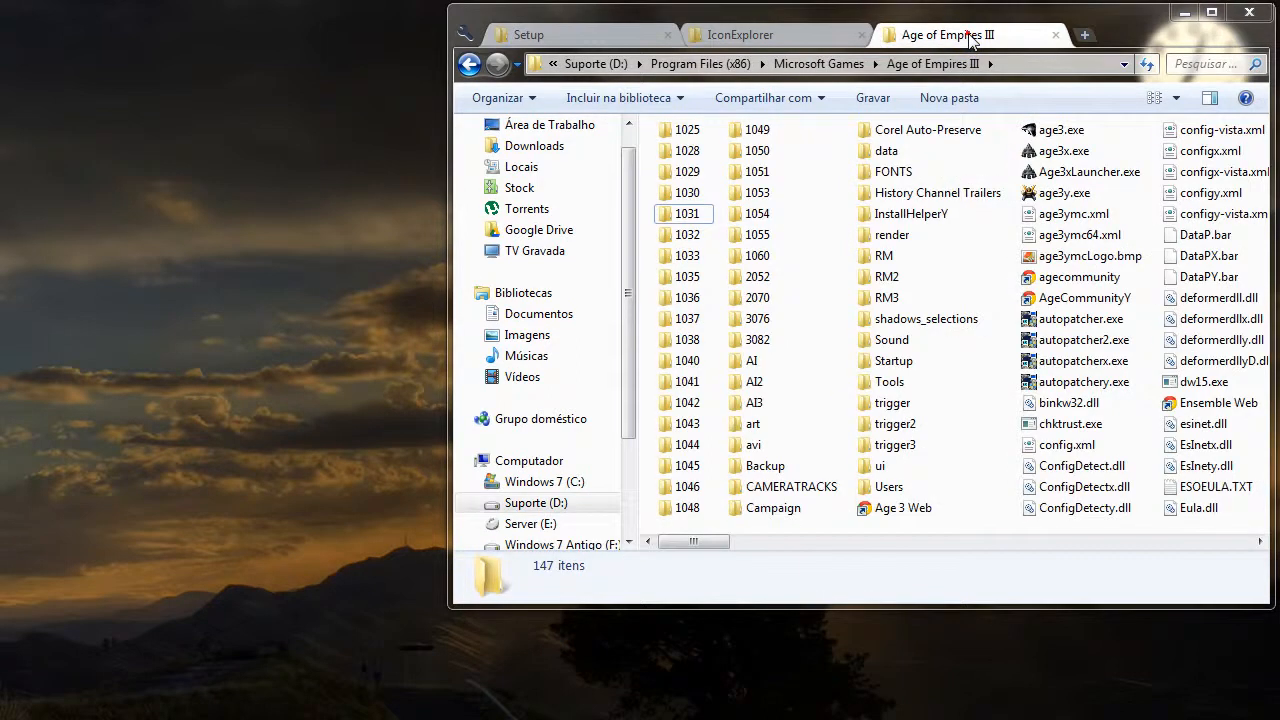
pyautogui.click(1030, 64)
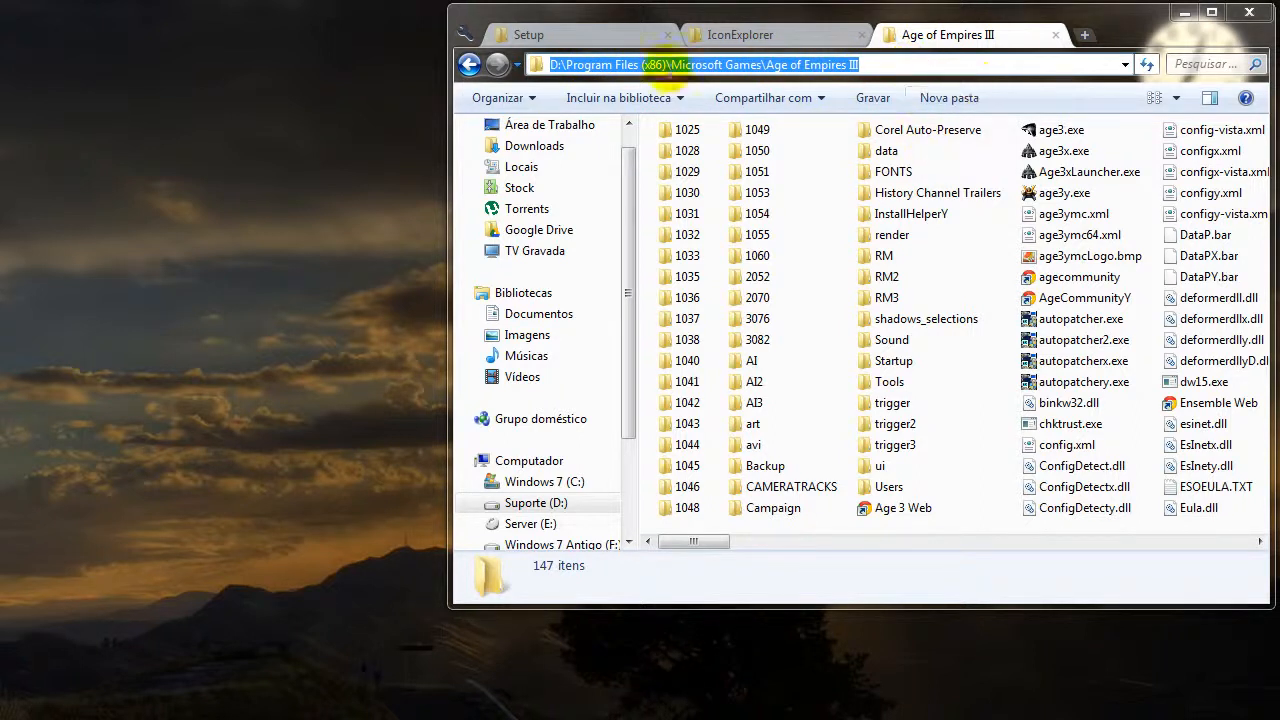
pyautogui.click(576, 34)
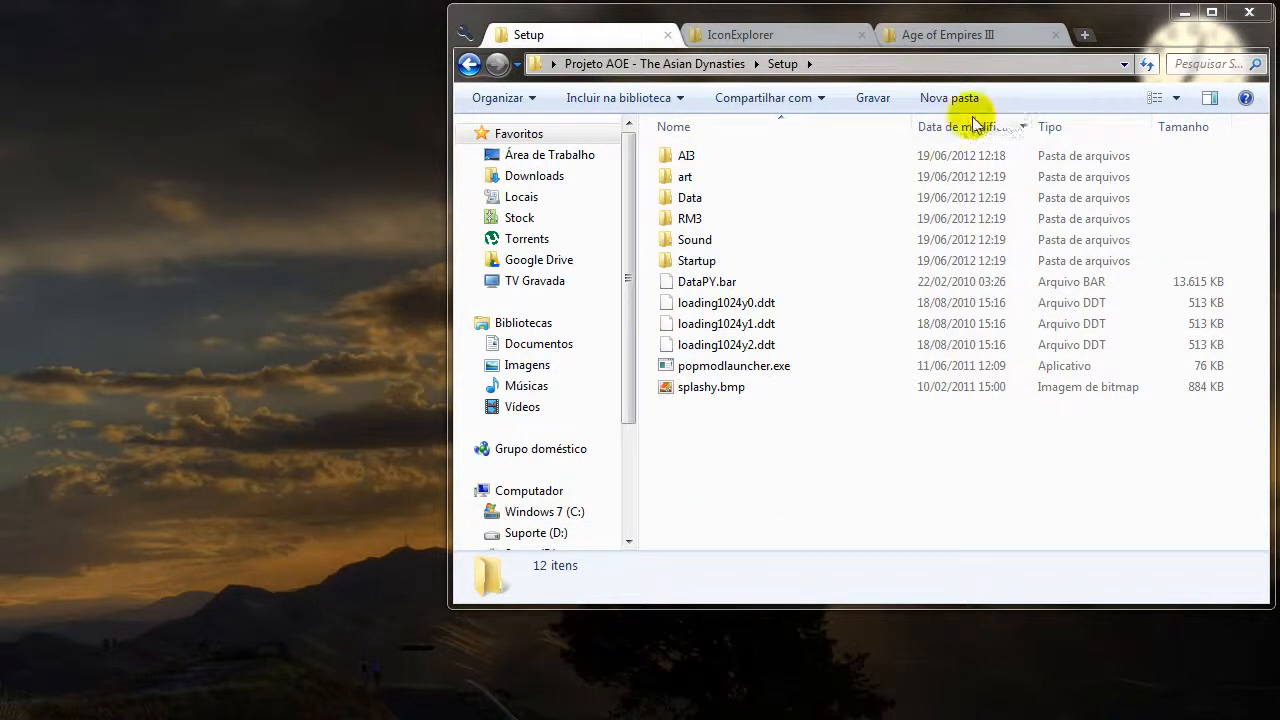
pyautogui.click(939, 33)
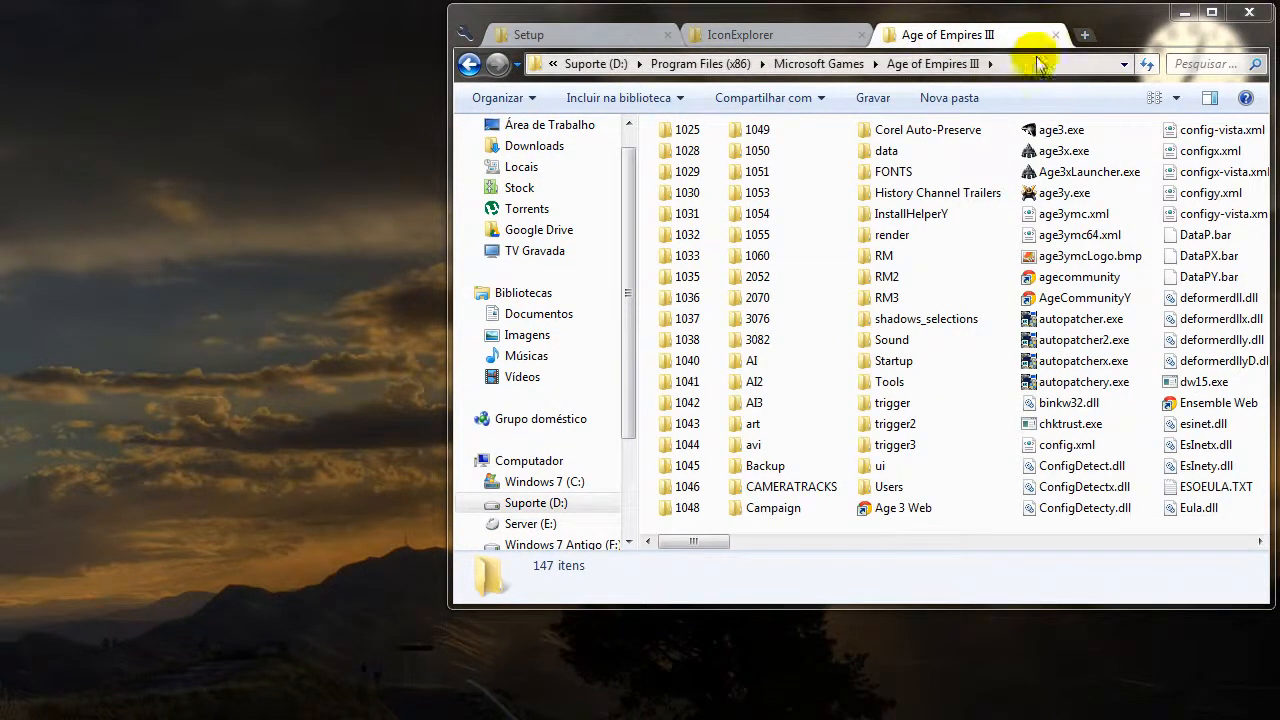
pyautogui.click(1006, 62)
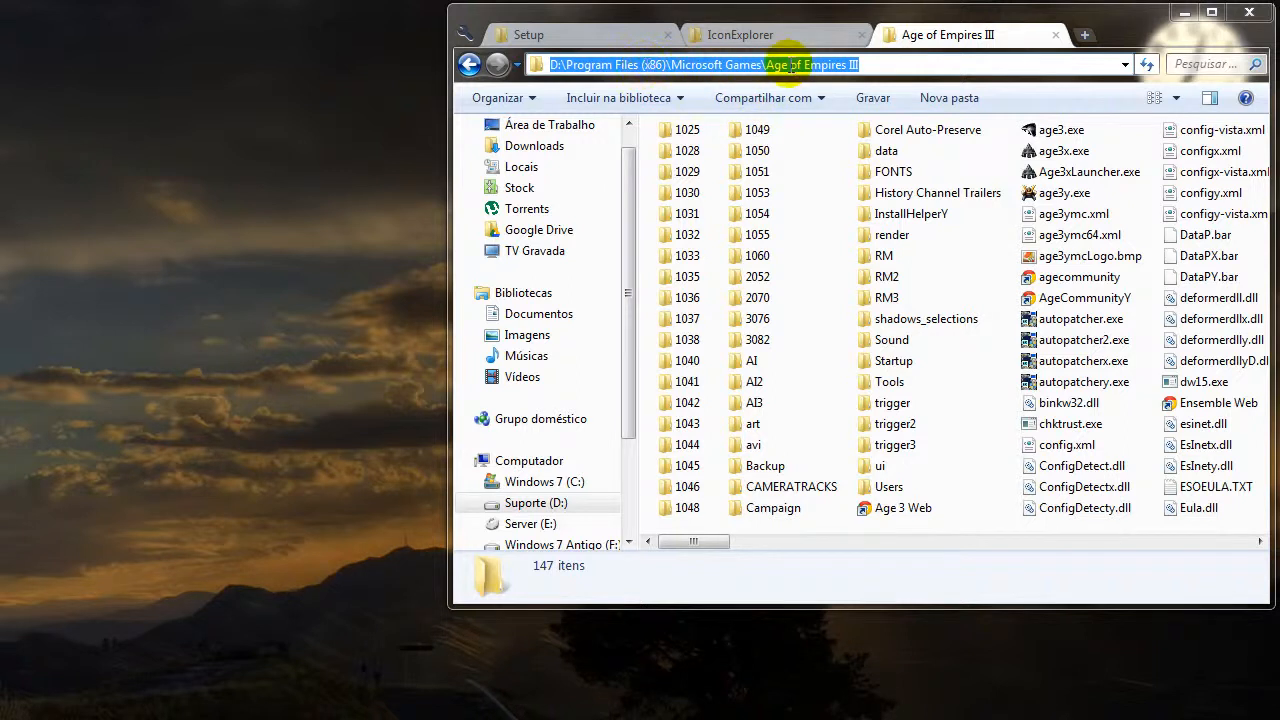
pyautogui.click(598, 34)
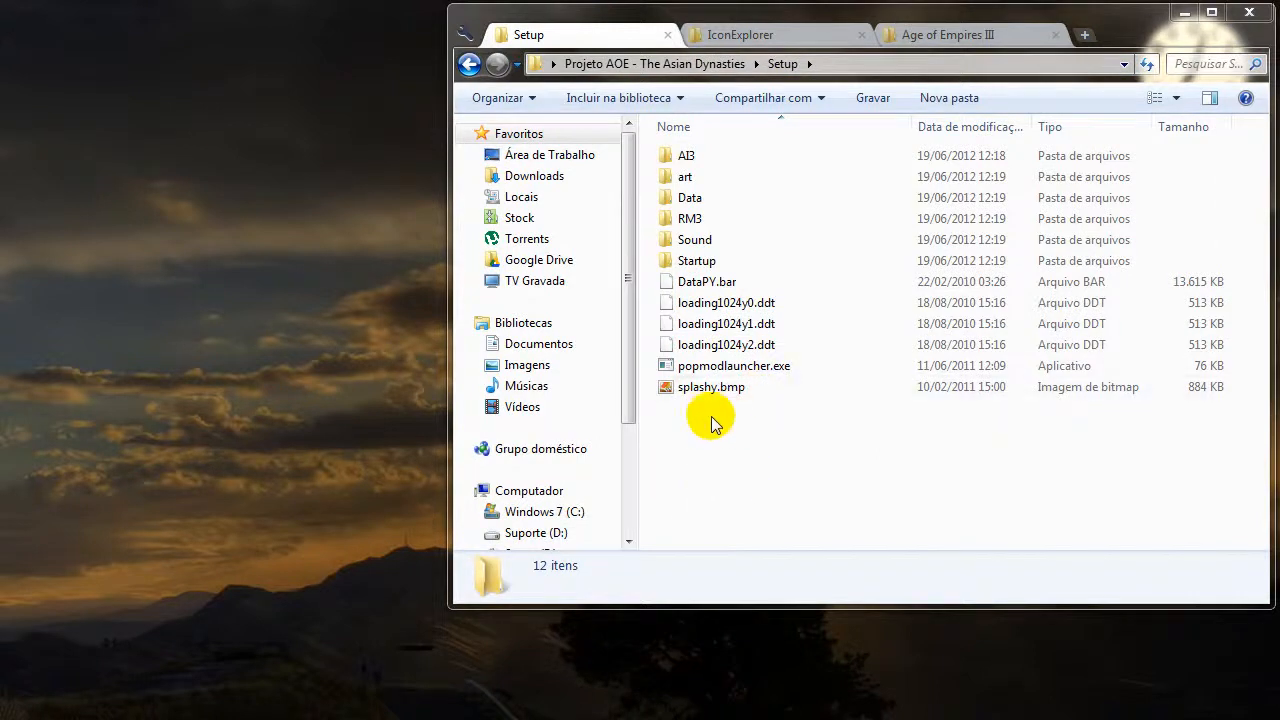
pyautogui.click(468, 64)
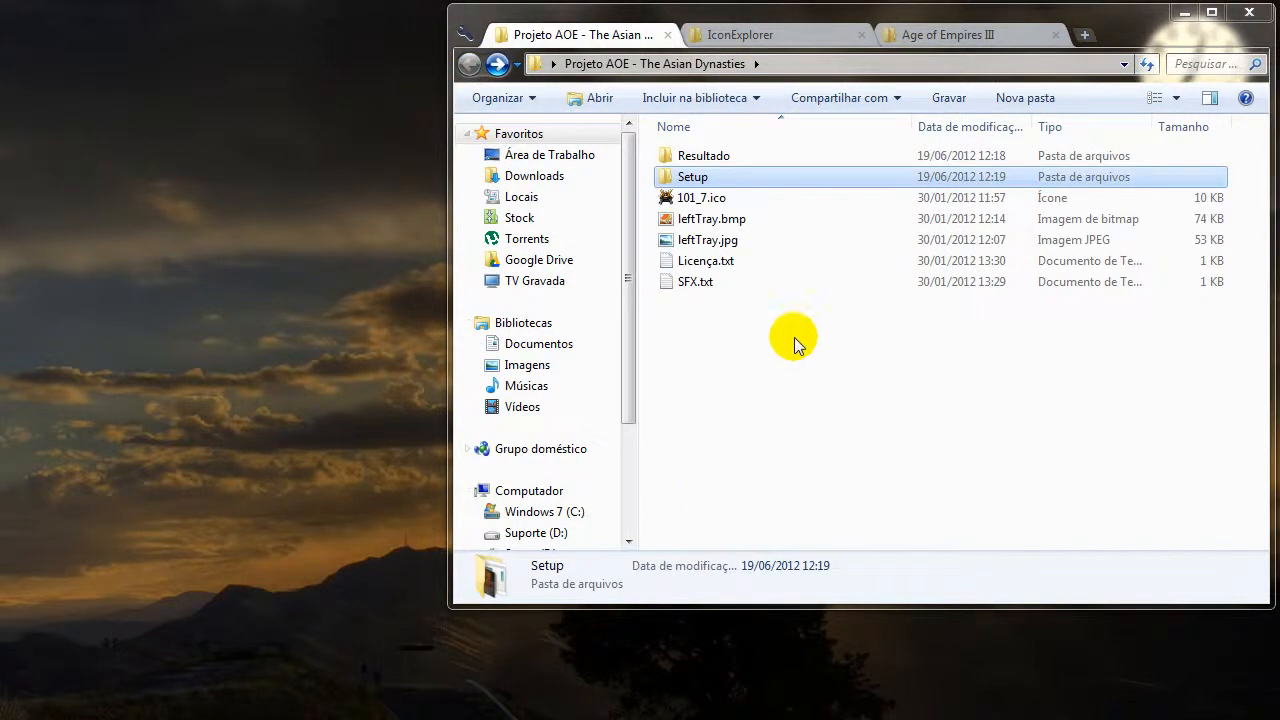
# Show the IconExplorer folder and check the Icon Explorer entry in the Teste.txt note, minimizing the note again.
pyautogui.click(768, 36)
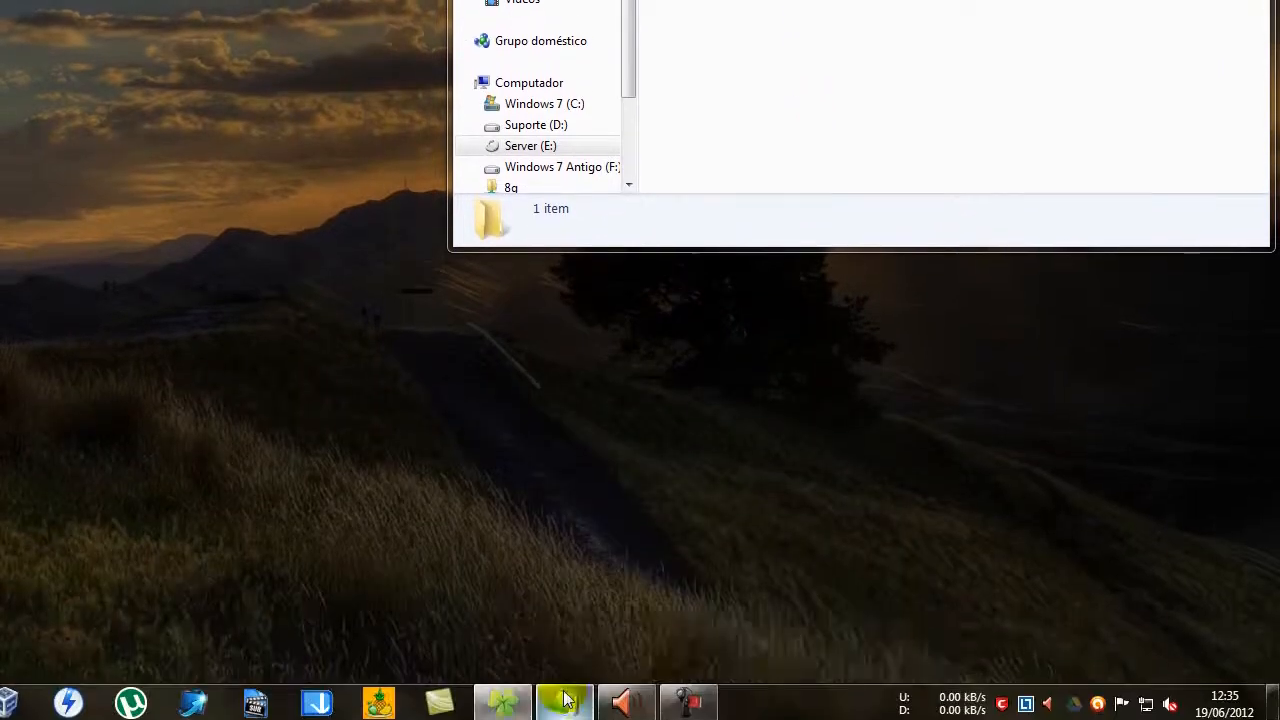
pyautogui.click(566, 699)
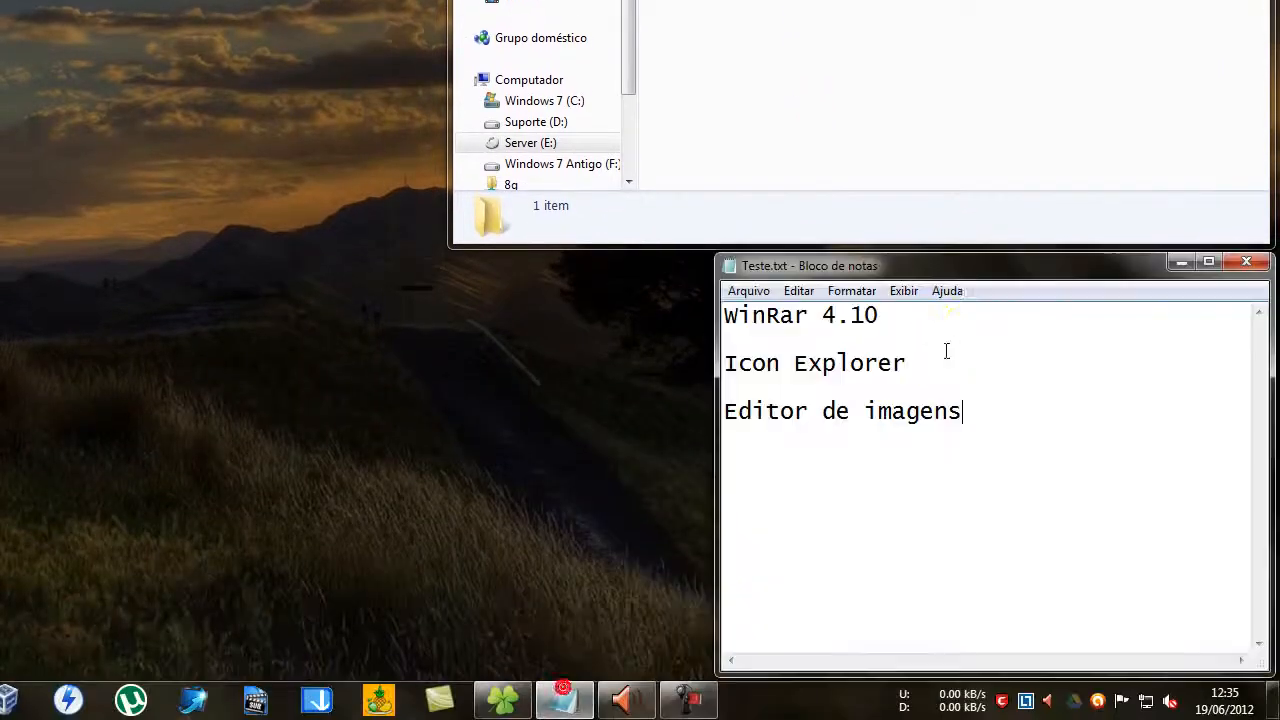
pyautogui.moveTo(920, 368); pyautogui.dragTo(752, 380)
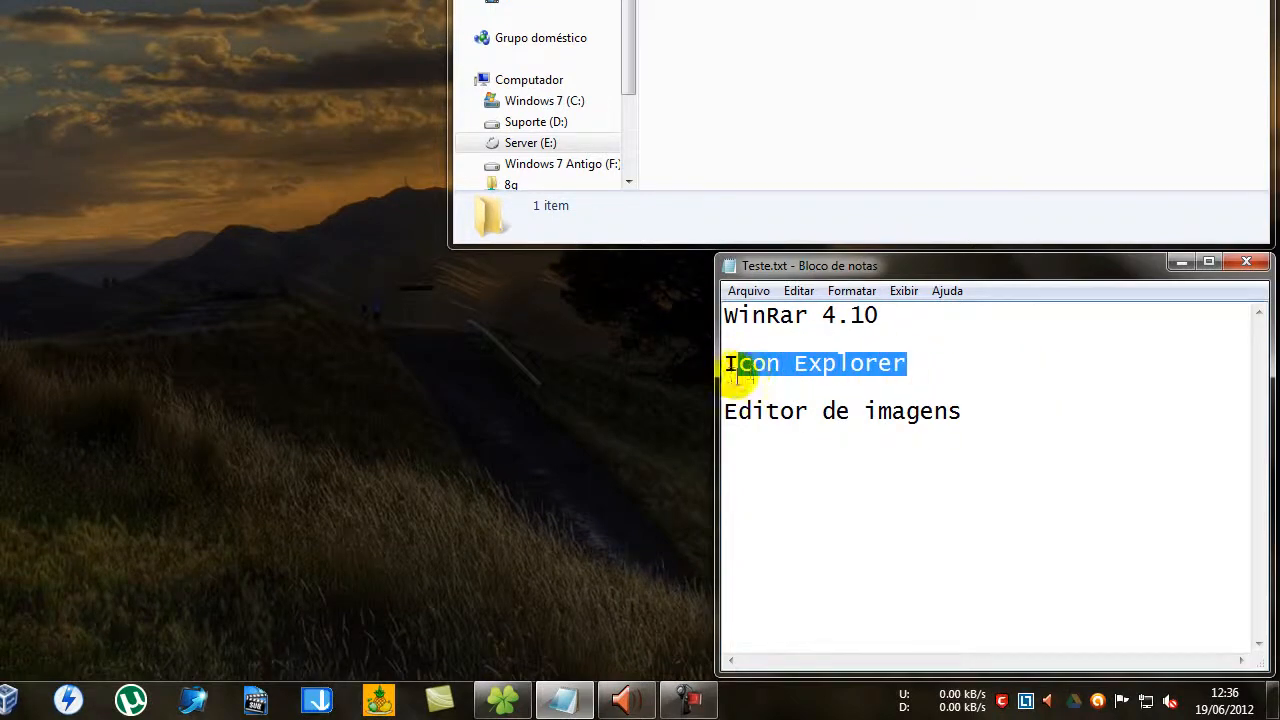
pyautogui.click(997, 367)
pyautogui.click(1178, 262)
# Launch IconExplorer.exe and browse its folder tree to Suporte (D:), Program Files (x86), Microsoft Games, Age of Empires III.
pyautogui.doubleClick(1040, 6)
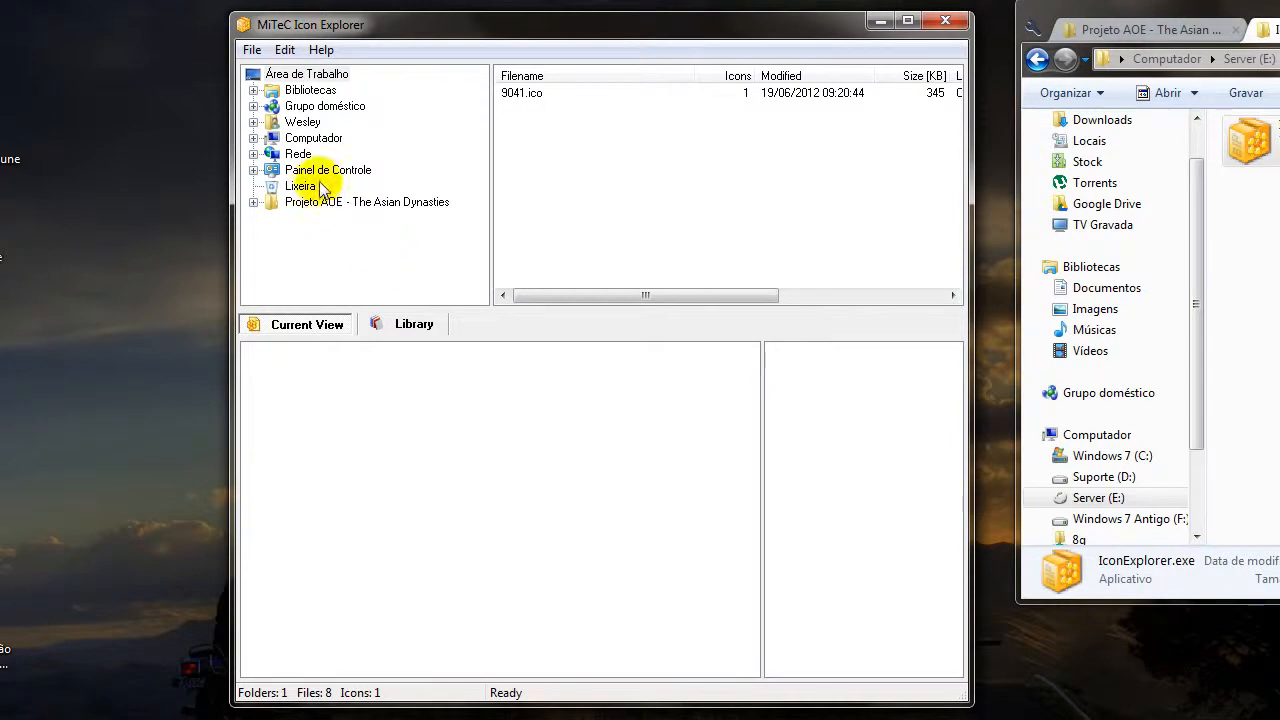
pyautogui.click(254, 139)
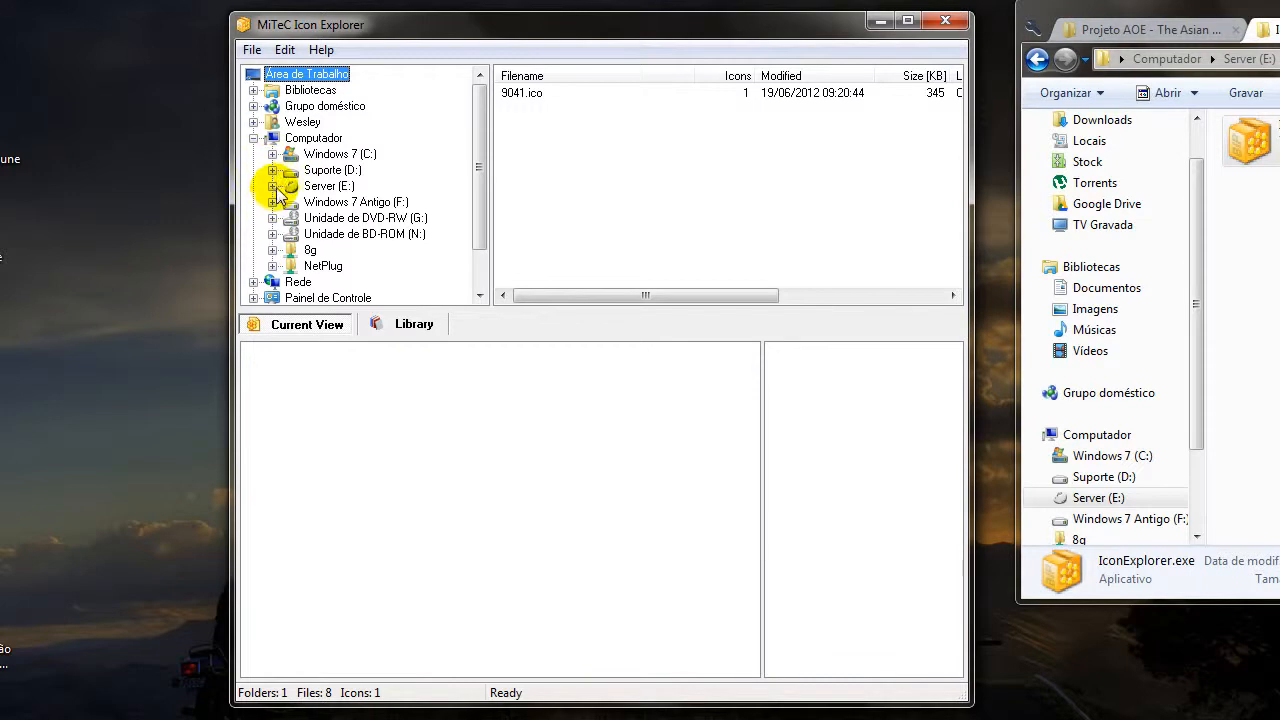
pyautogui.click(272, 171)
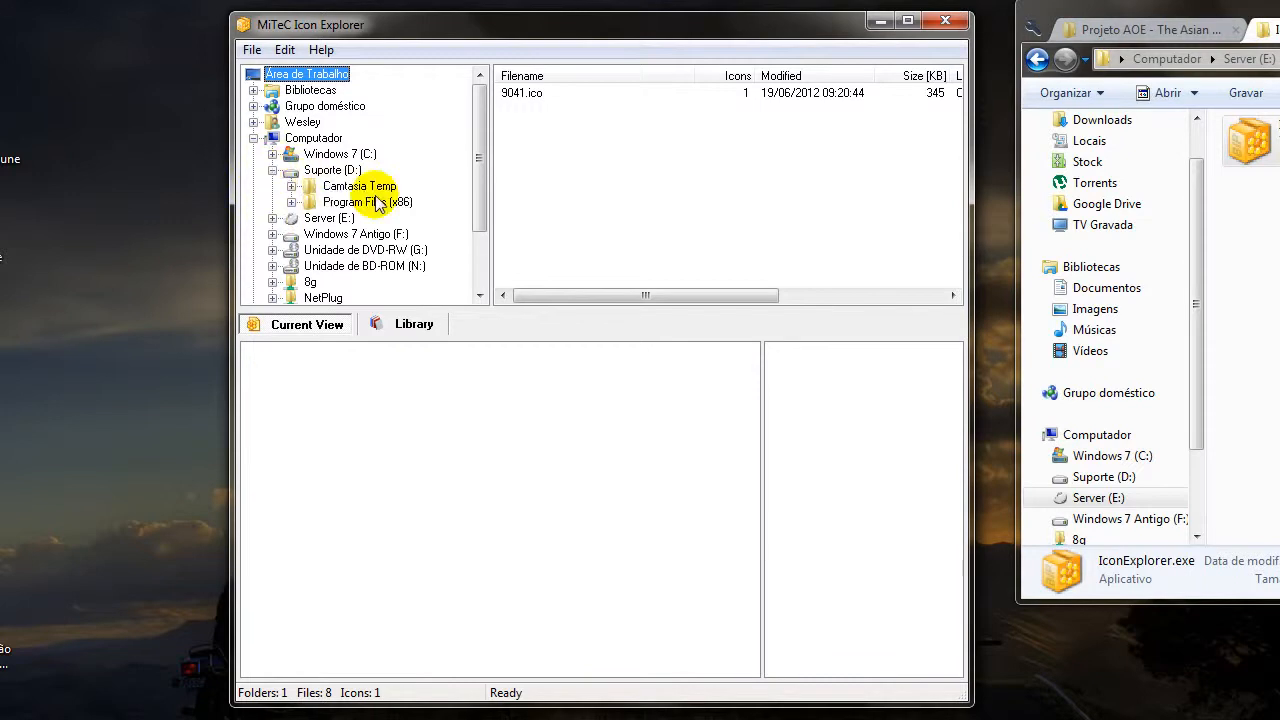
pyautogui.click(291, 202)
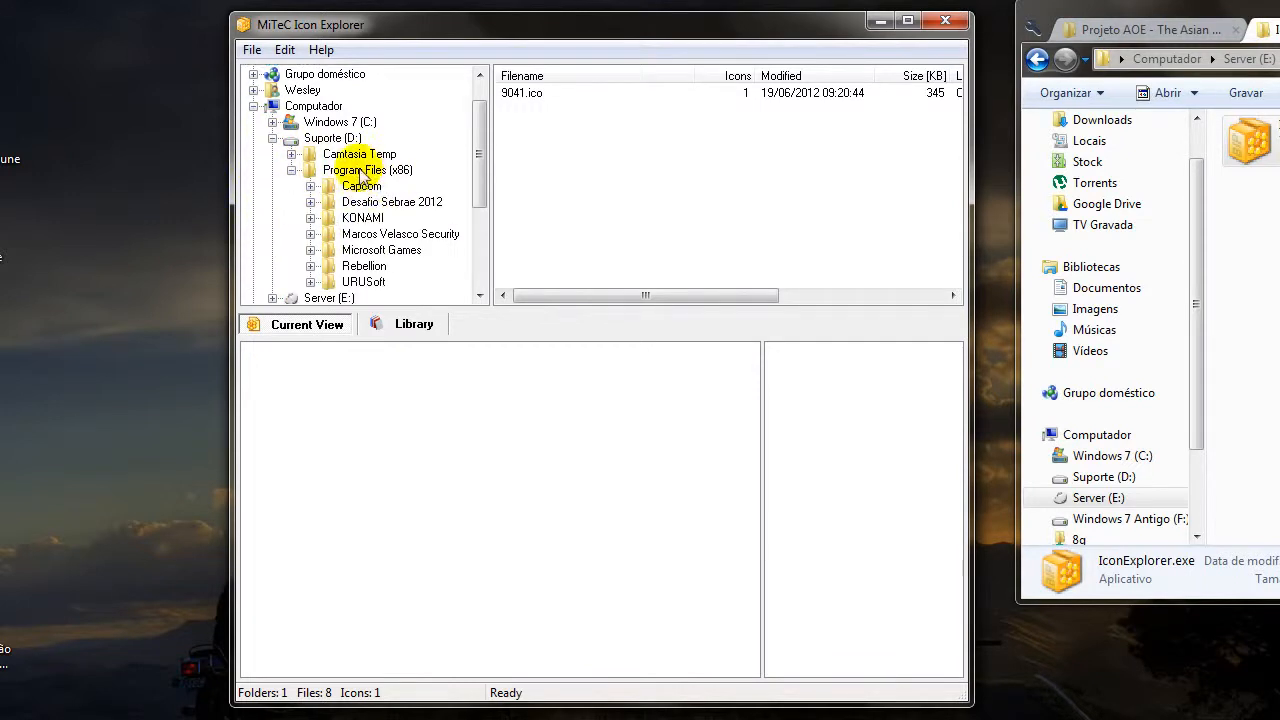
pyautogui.click(312, 251)
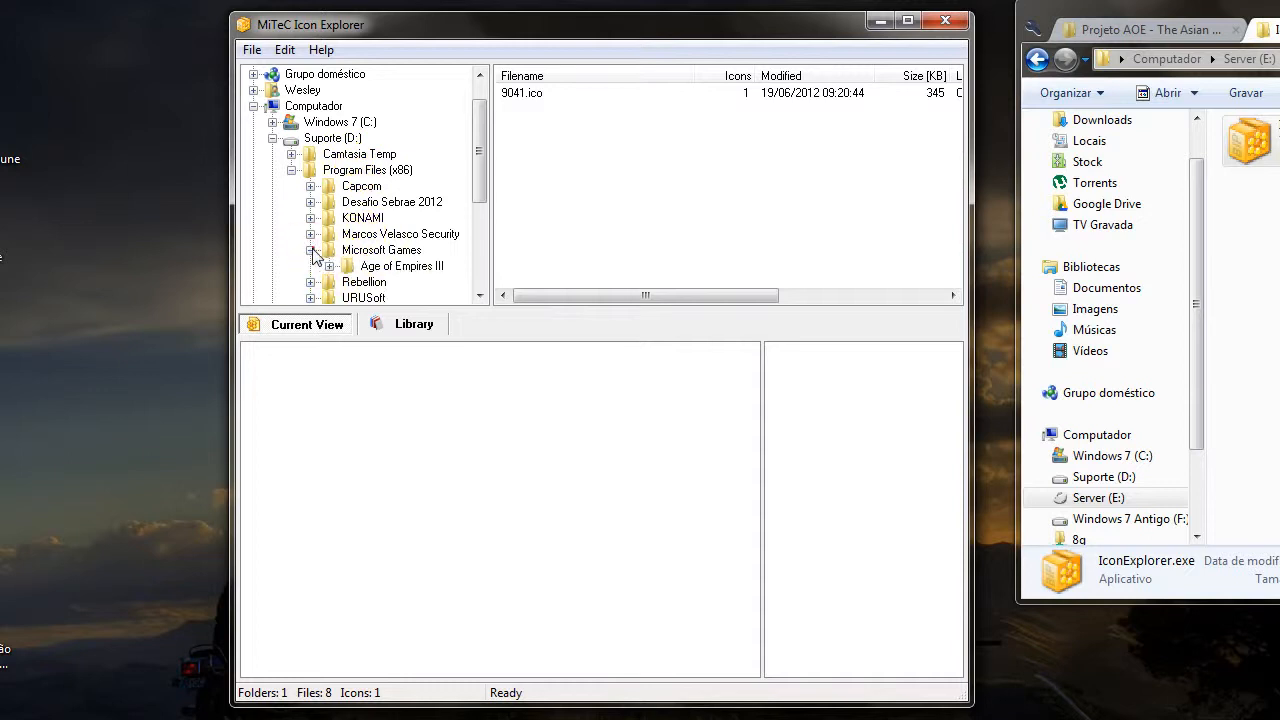
pyautogui.click(396, 266)
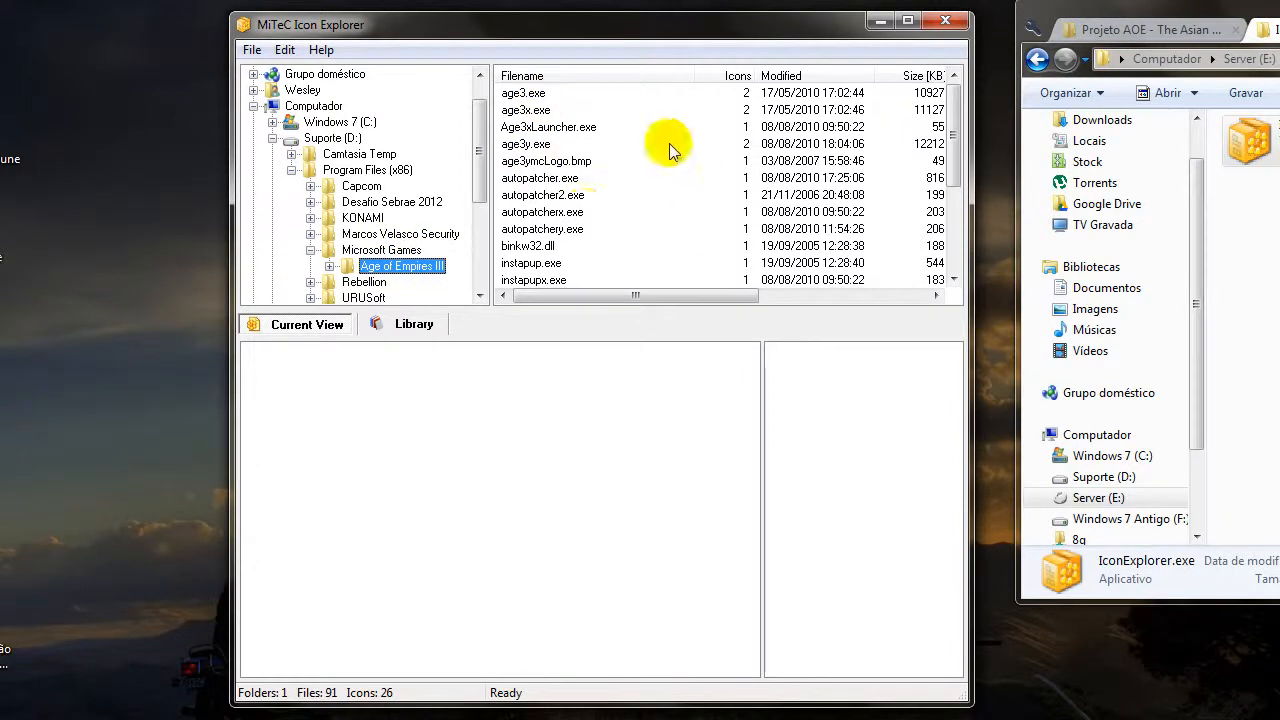
# Go through the icons of the game's executables starting at age3.exe and select icon 101 of age3y.exe.
pyautogui.click(528, 93)
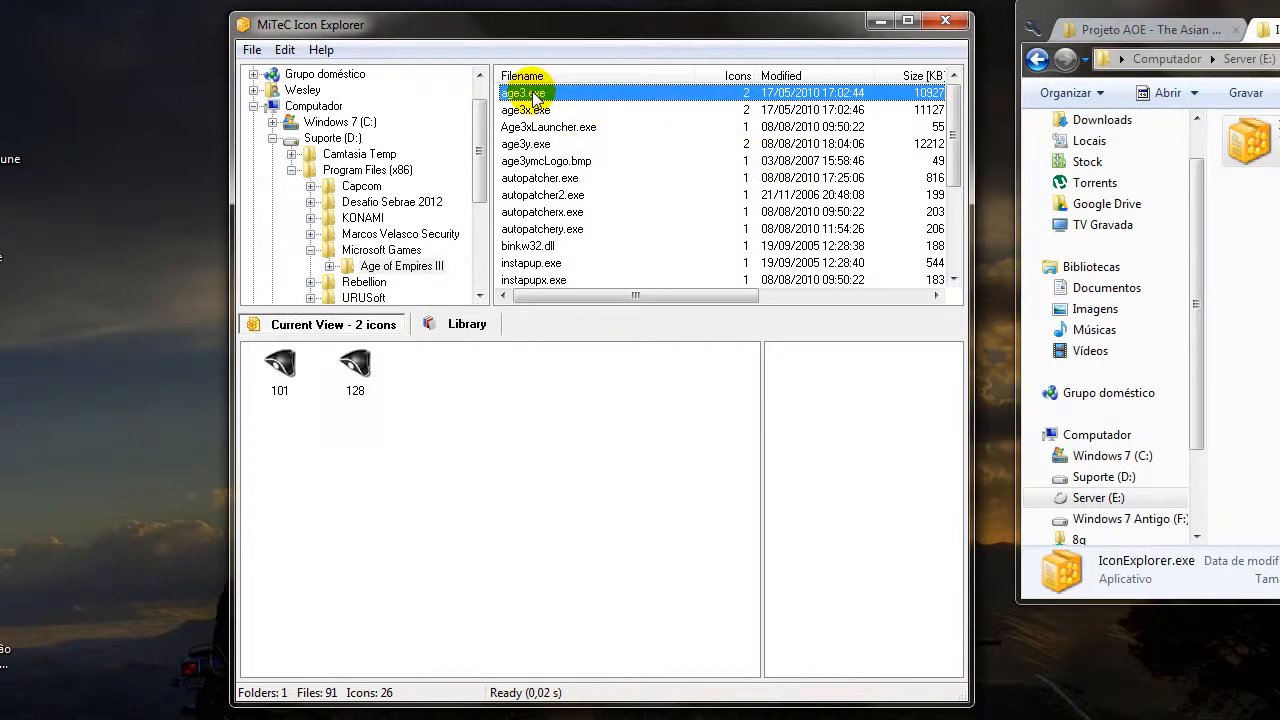
pyautogui.press('Down')
pyautogui.press('Down')
pyautogui.press('Down')
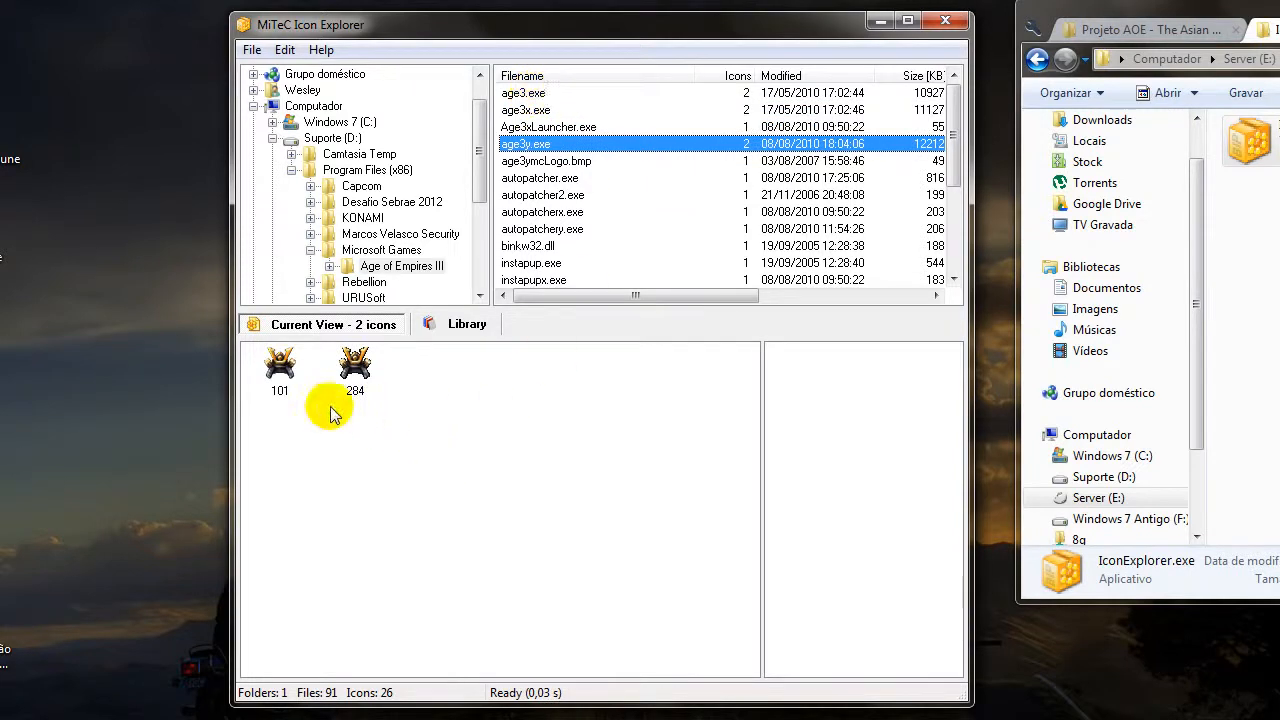
pyautogui.click(283, 369)
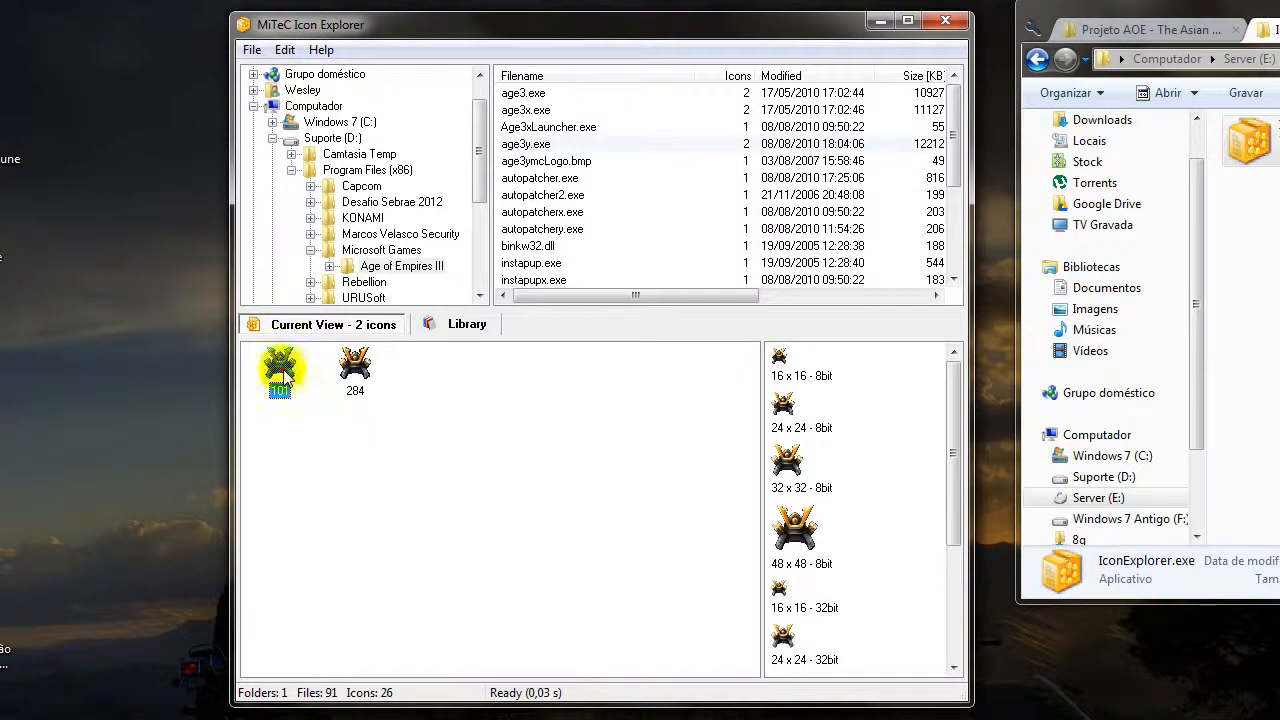
# Save the icon's 48 x 48 - 32bit version as 101_7.ico in the desktop's Projeto AOE - The Asian Dynasties folder, replacing the existing file.
pyautogui.moveTo(957, 416); pyautogui.dragTo(946, 573)
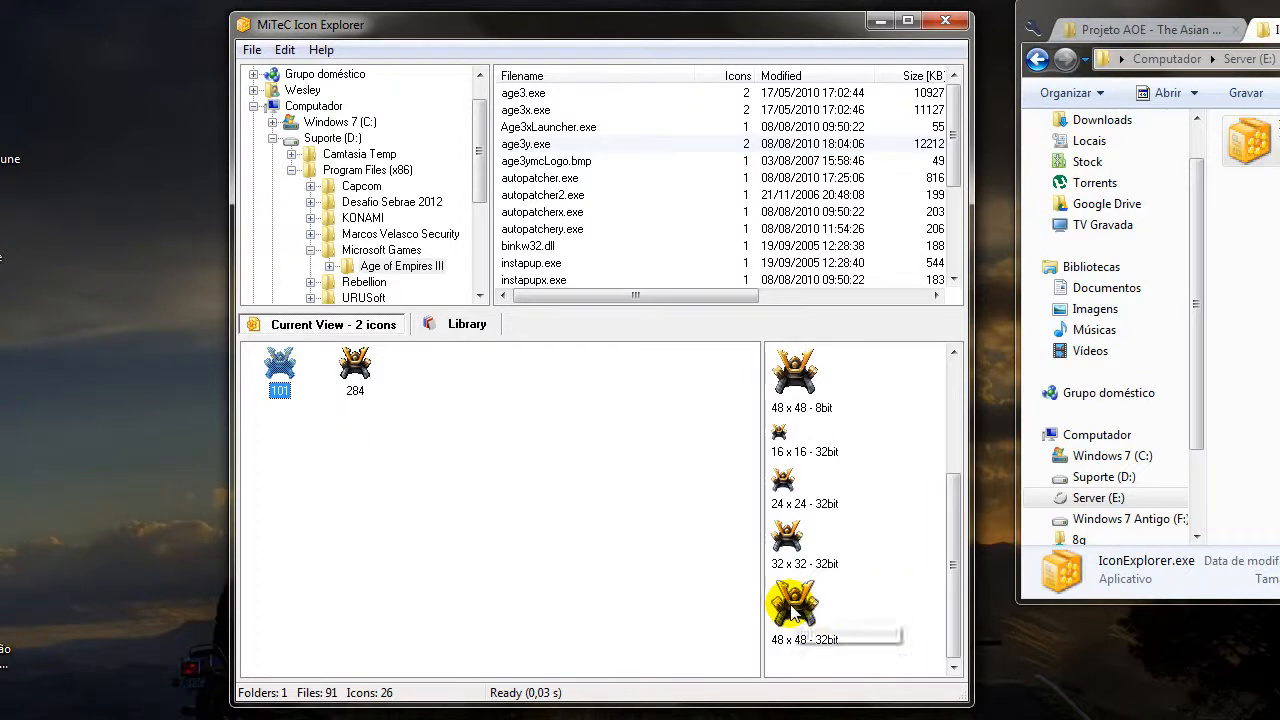
pyautogui.click(893, 608)
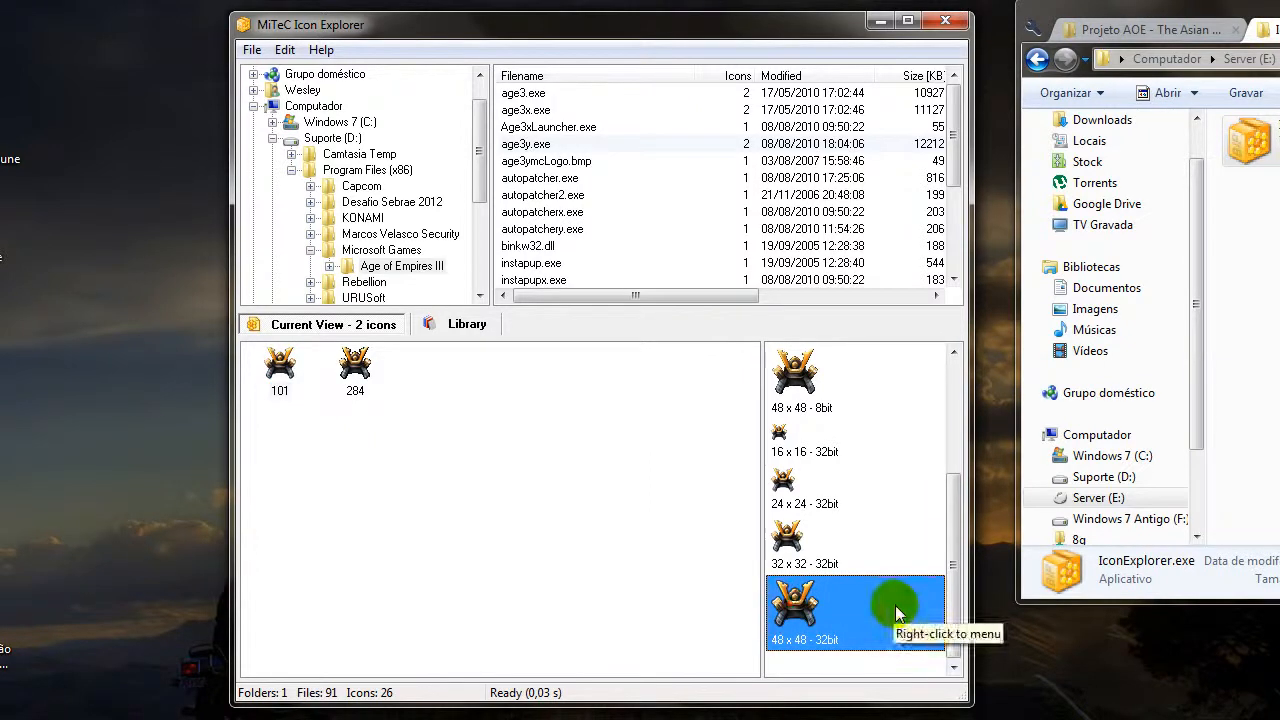
pyautogui.rightClick(879, 595)
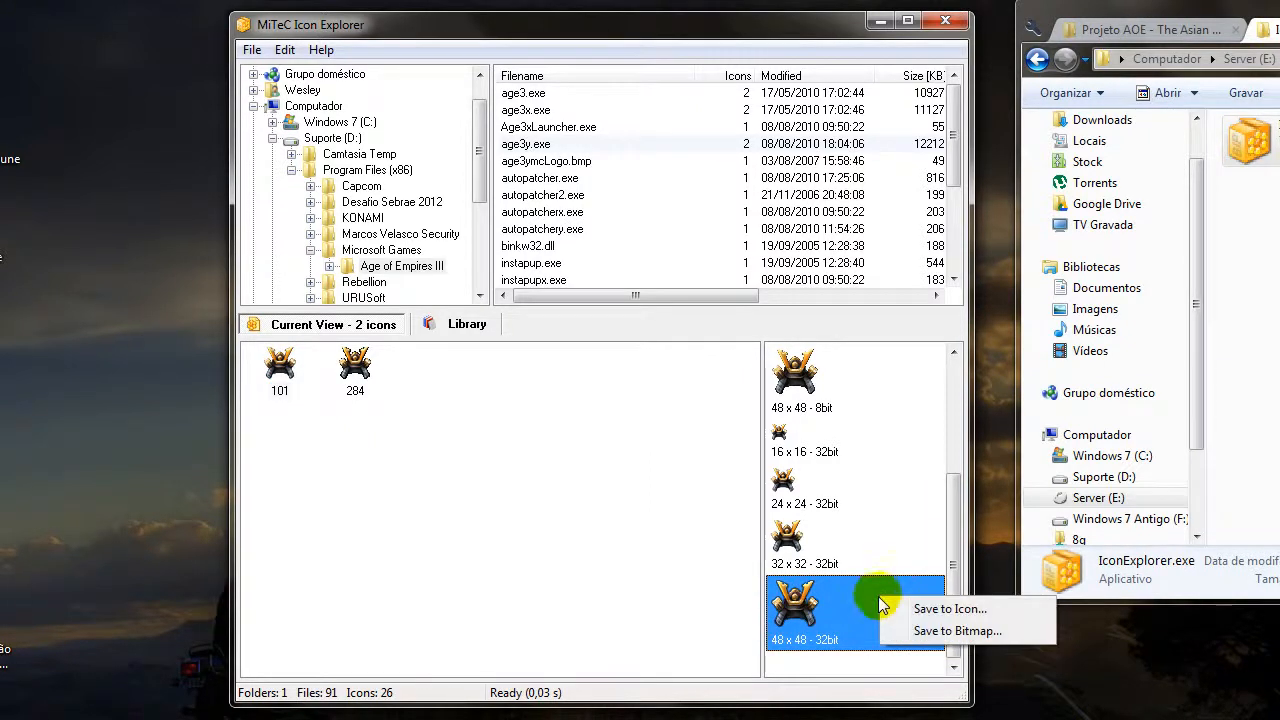
pyautogui.click(1008, 609)
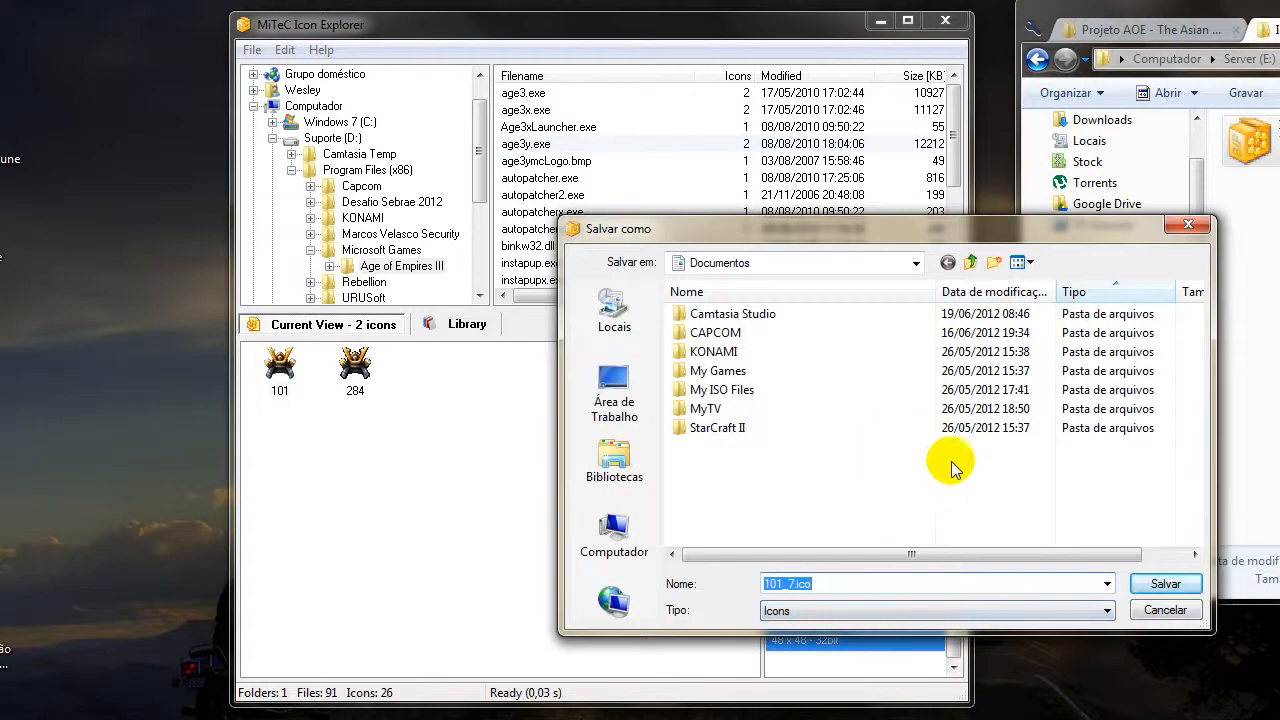
pyautogui.click(618, 403)
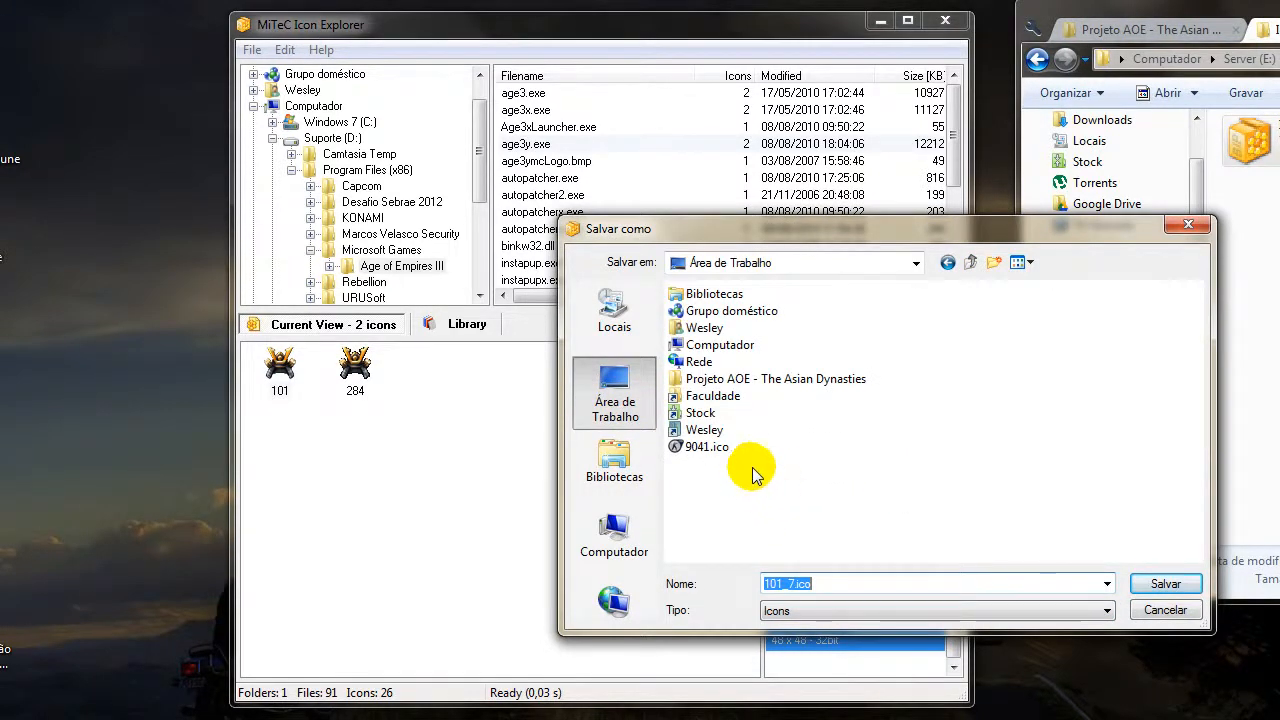
pyautogui.doubleClick(757, 384)
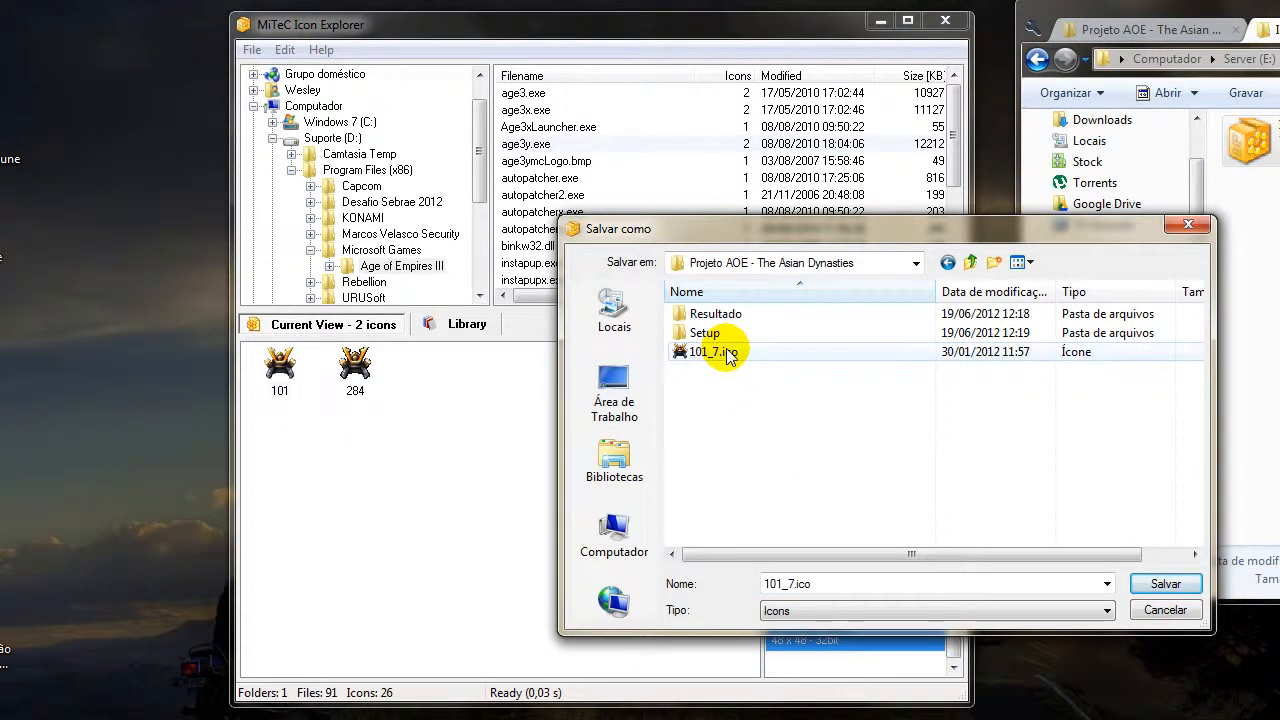
pyautogui.click(727, 354)
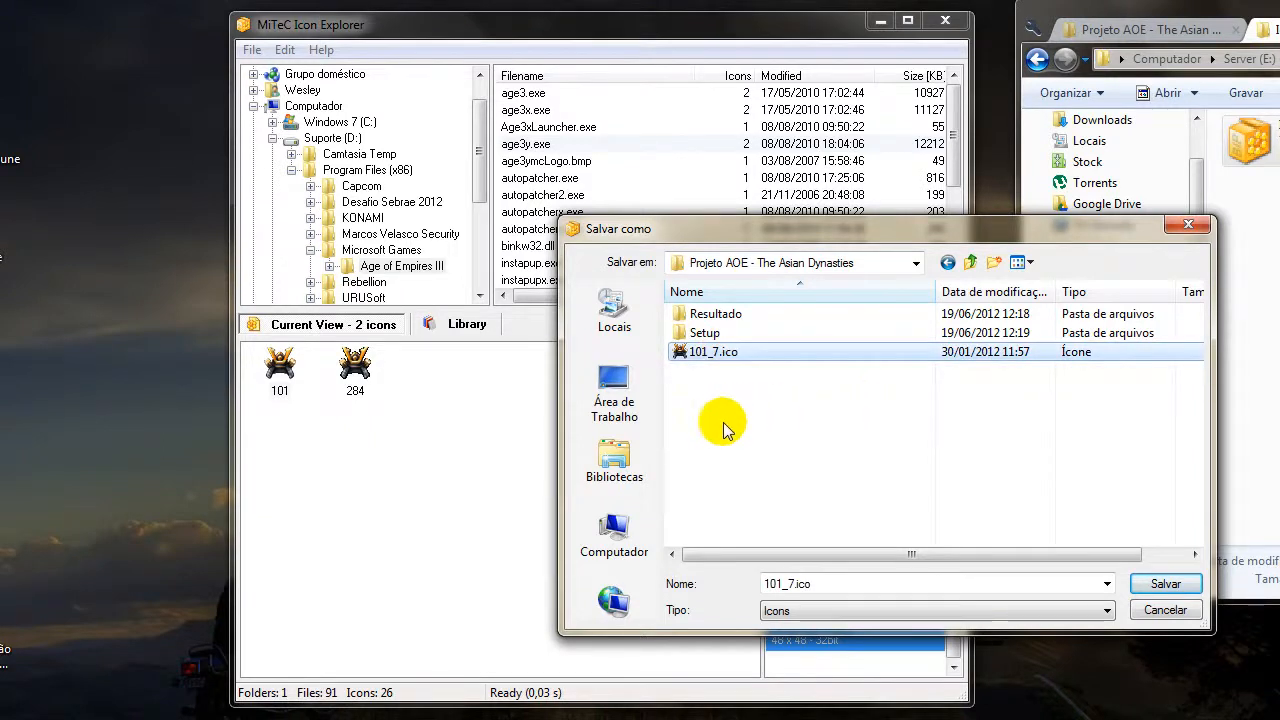
pyautogui.click(1165, 588)
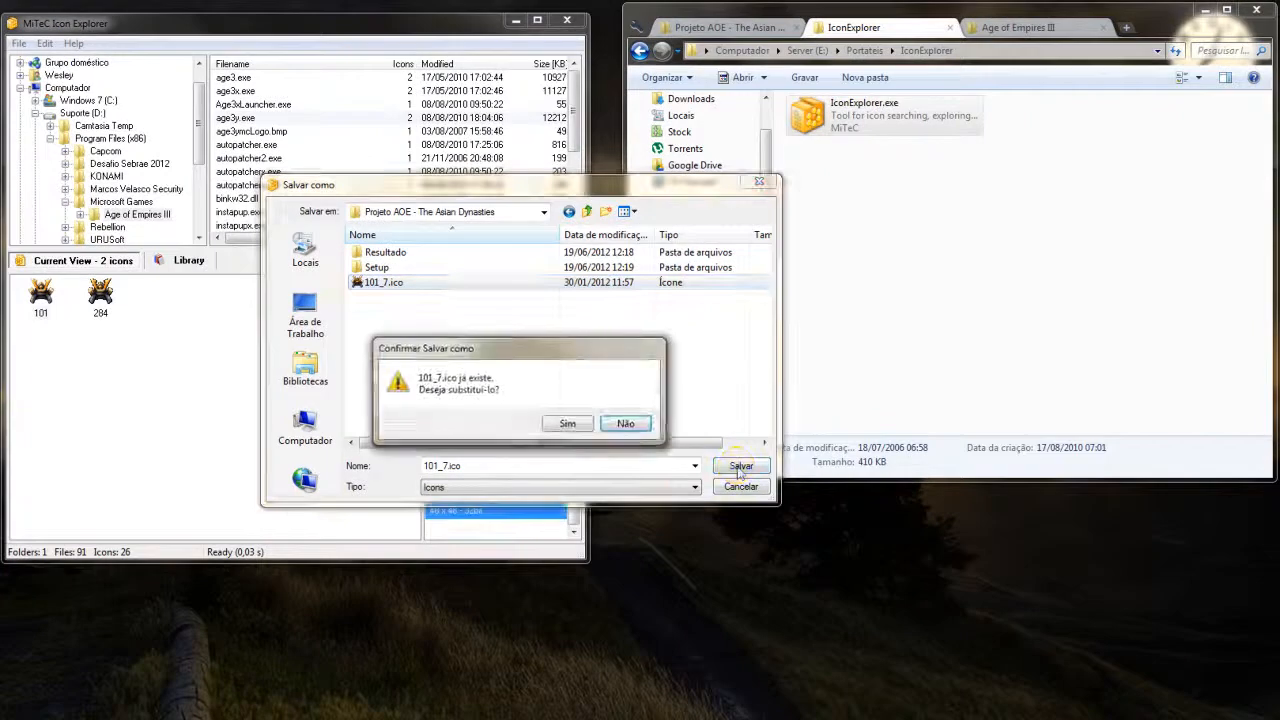
pyautogui.click(567, 422)
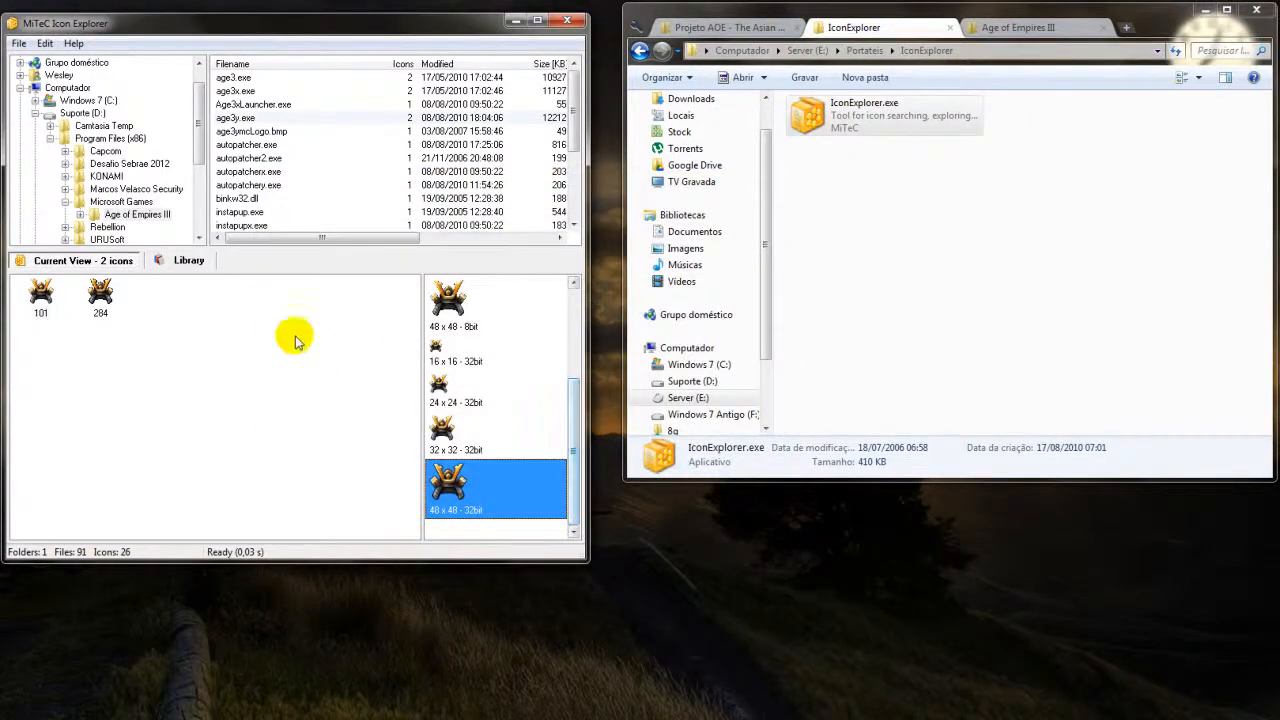
# Close Icon Explorer and show the contents of the Projeto AOE - The Asian Dynasties folder as tiles.
pyautogui.click(567, 22)
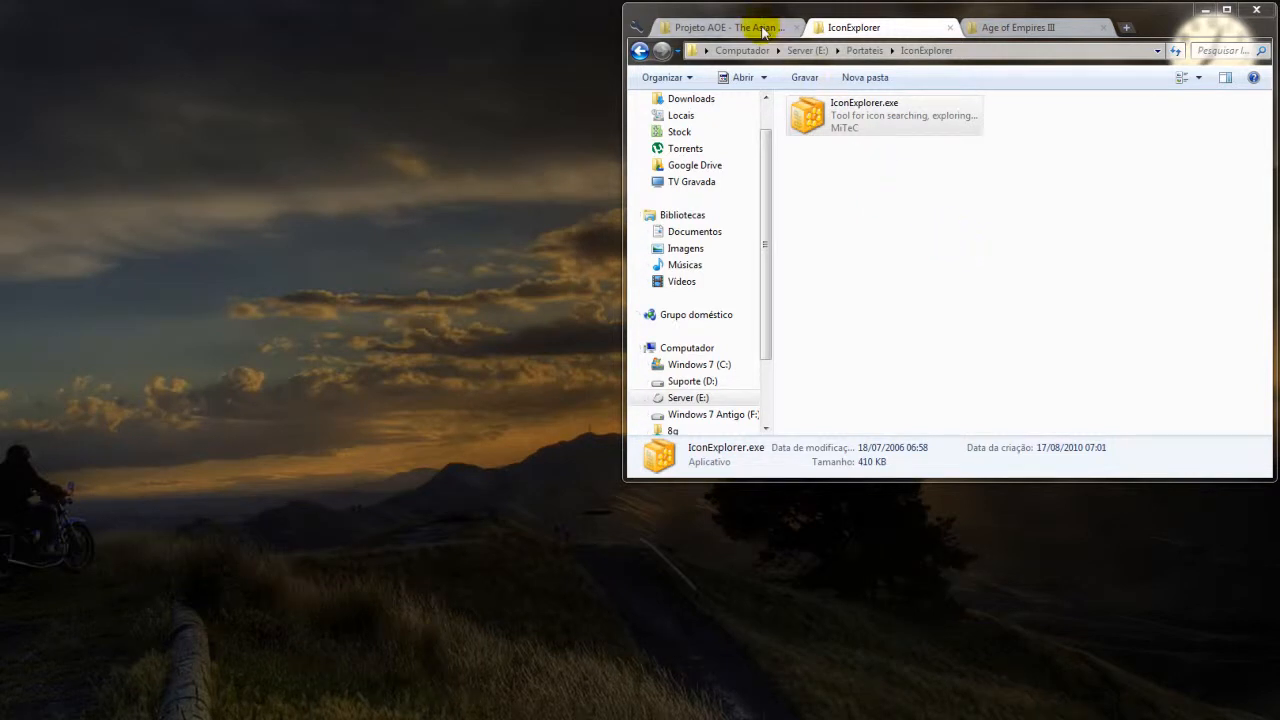
pyautogui.click(763, 28)
pyautogui.click(830, 158)
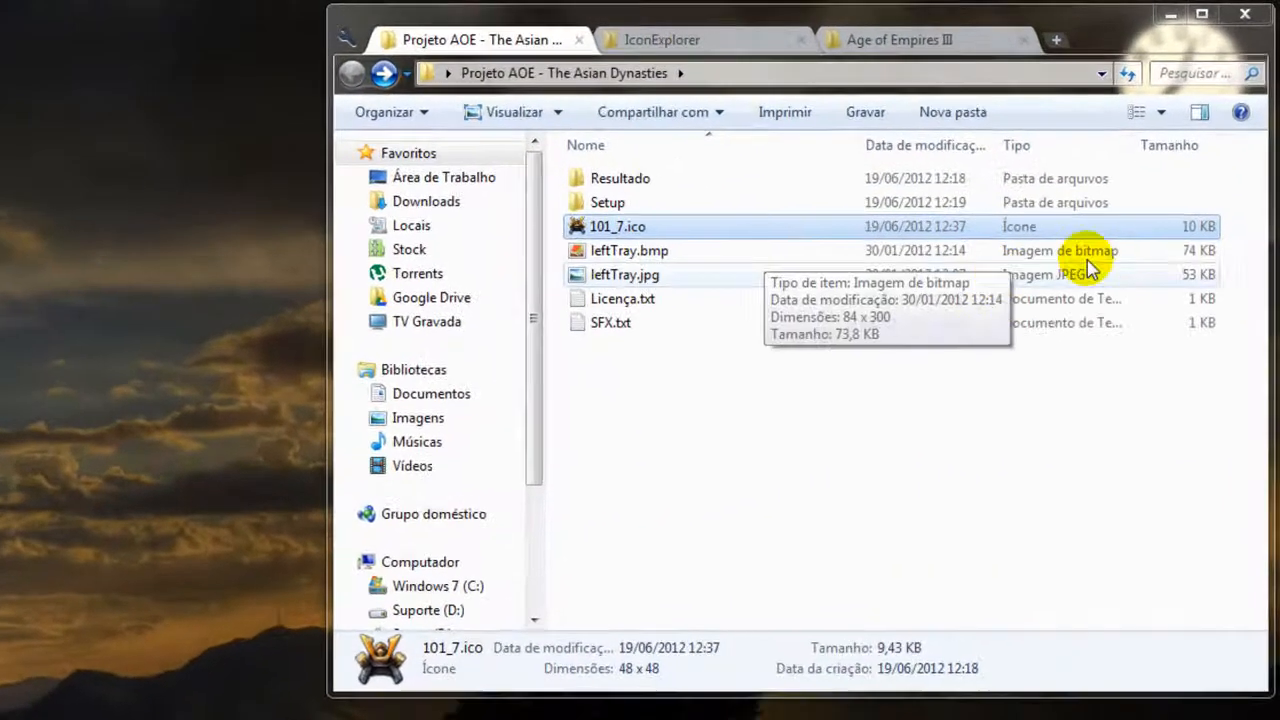
pyautogui.click(1162, 111)
pyautogui.click(1170, 250)
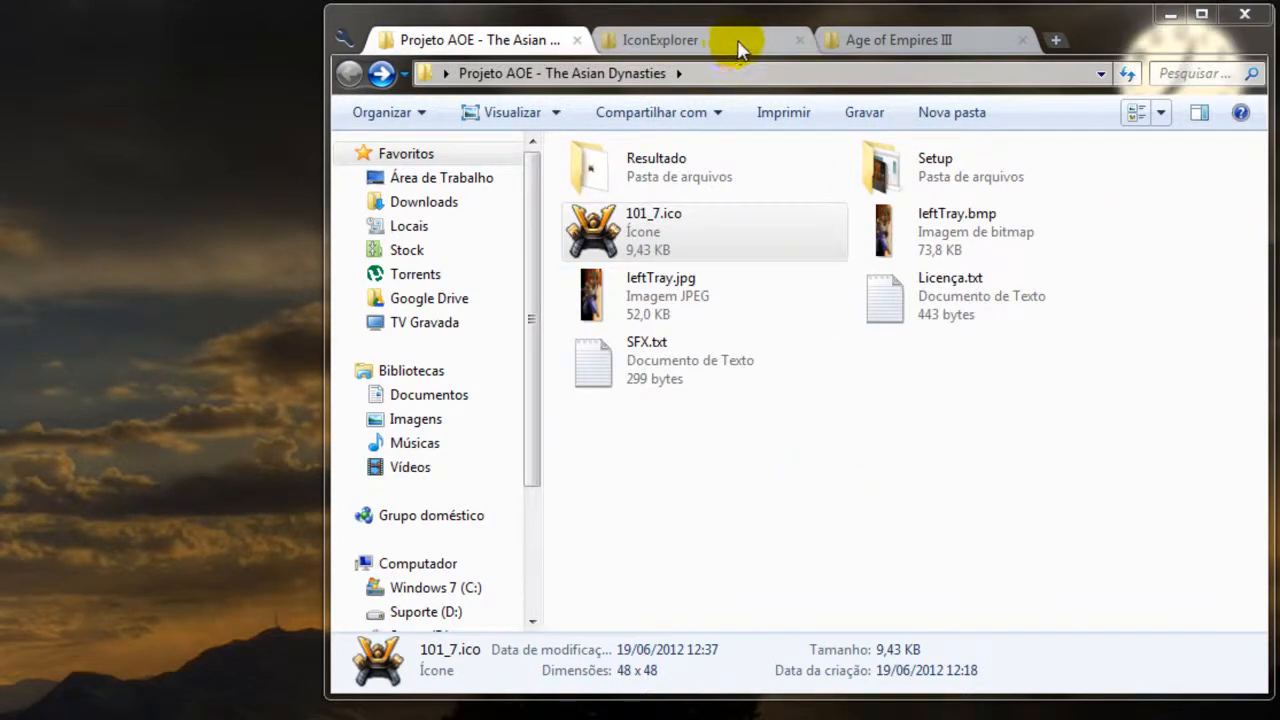
# Examine the files in the Setup folder and compare them with the installed Age of Empires III game folder.
pyautogui.doubleClick(968, 172)
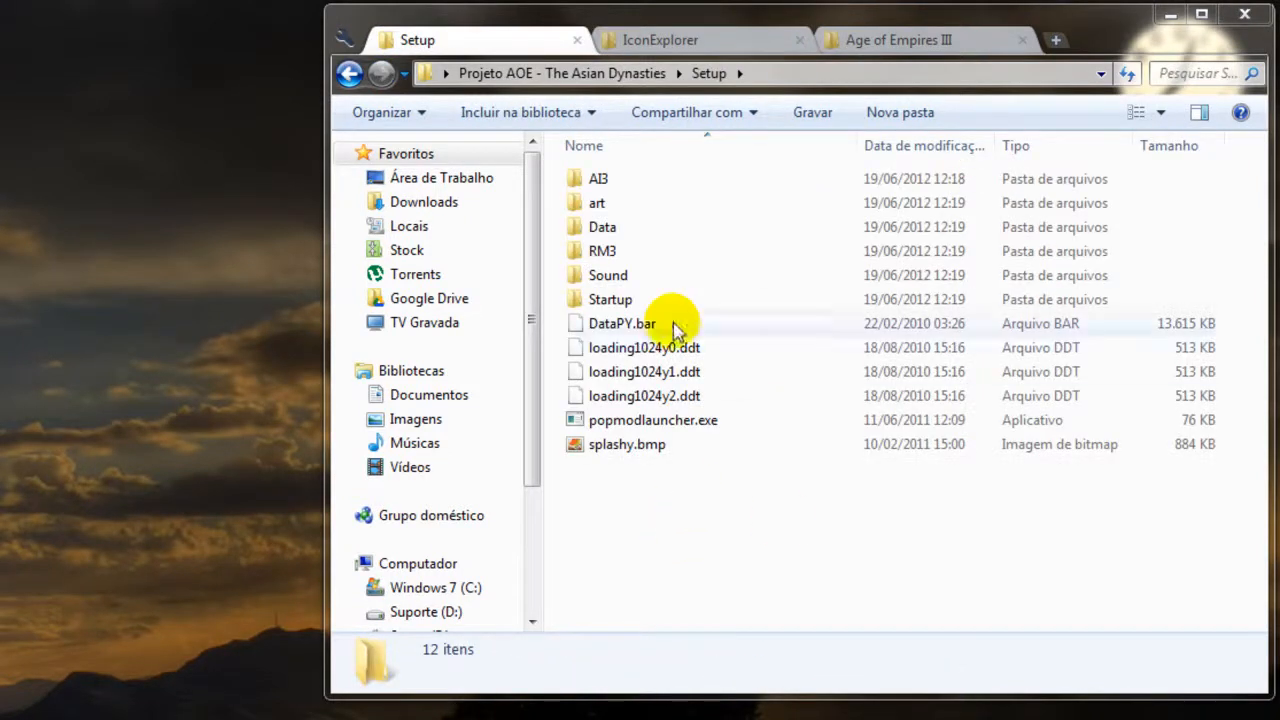
pyautogui.click(349, 73)
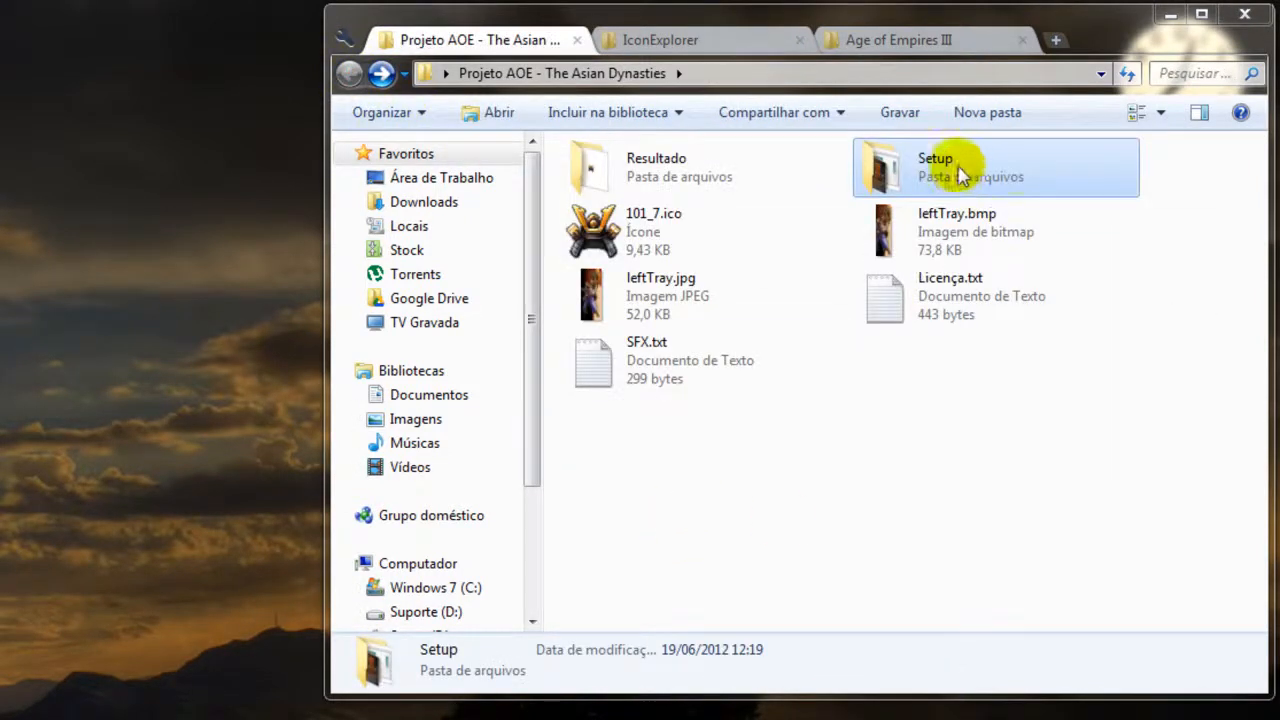
pyautogui.doubleClick(1005, 177)
pyautogui.moveTo(625, 485); pyautogui.dragTo(594, 177)
pyautogui.click(663, 514)
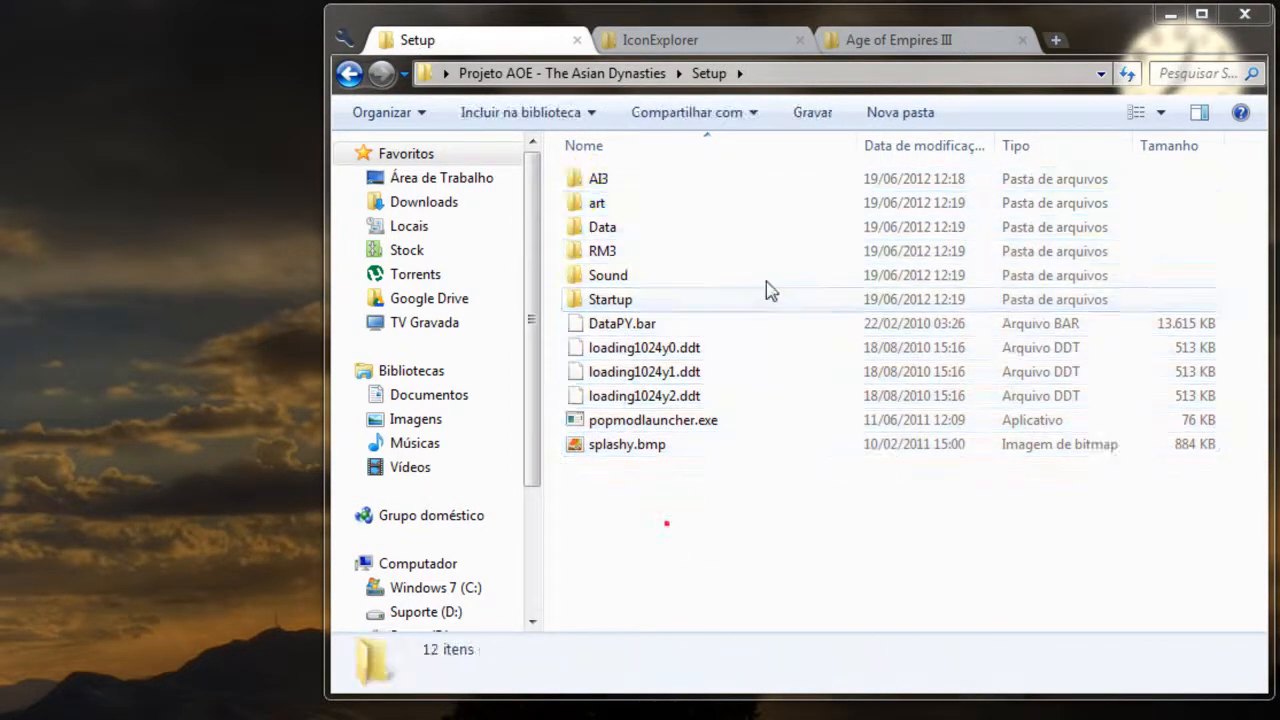
pyautogui.click(930, 42)
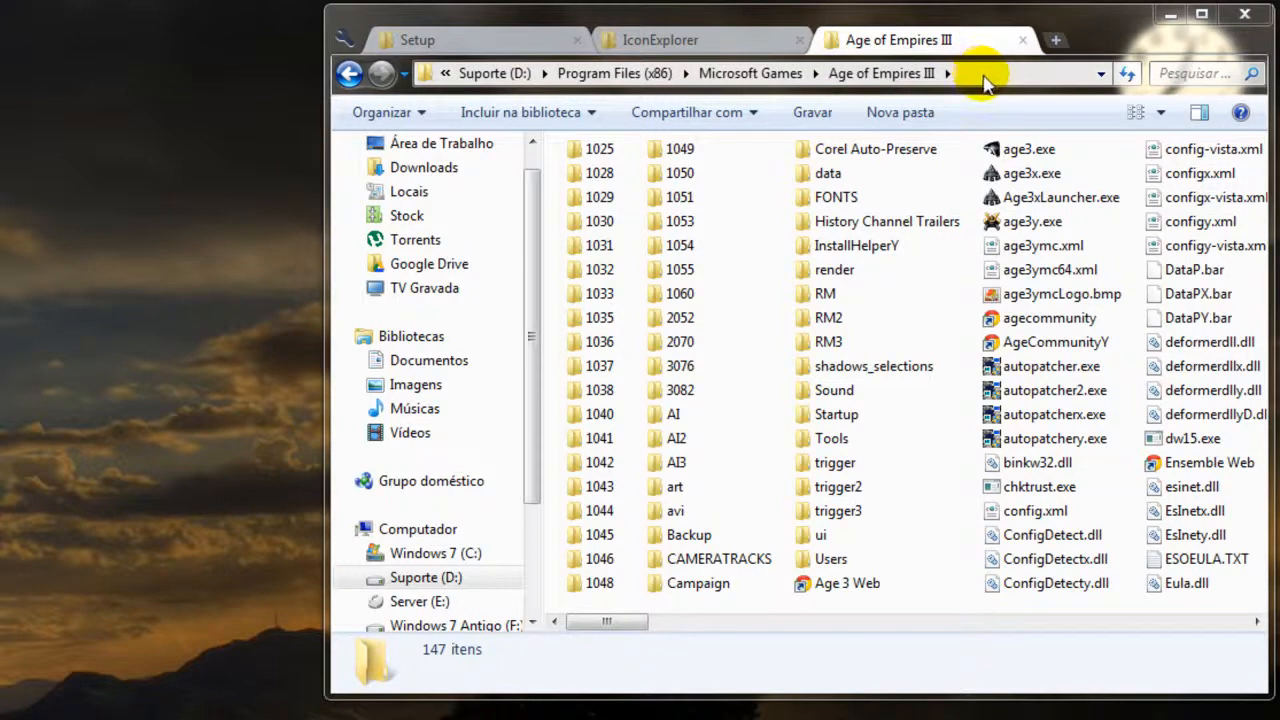
pyautogui.click(459, 43)
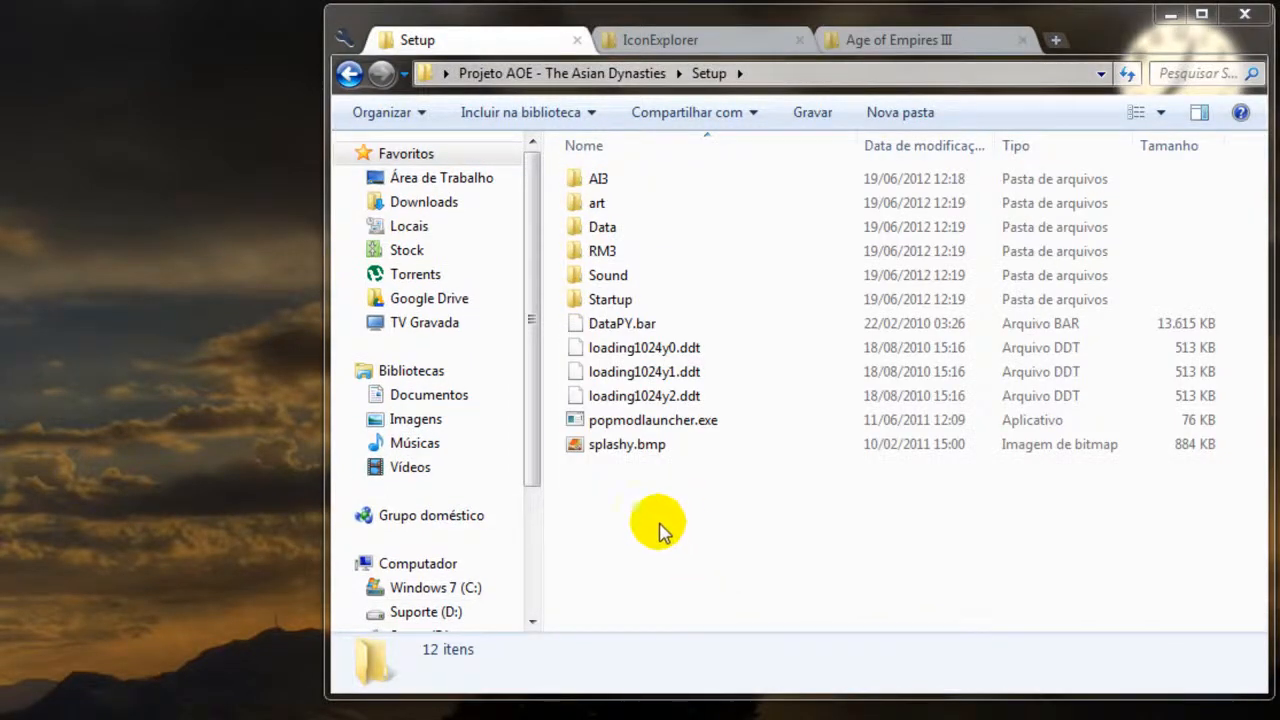
pyautogui.click(902, 44)
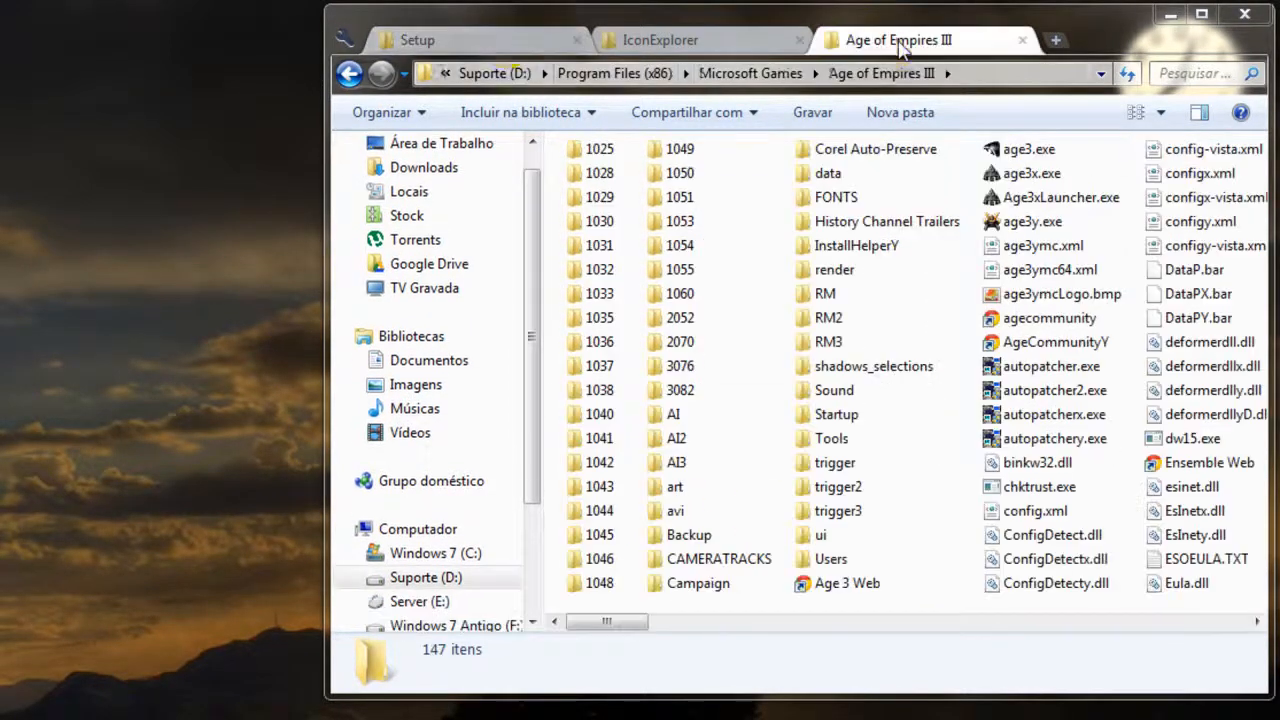
pyautogui.click(507, 45)
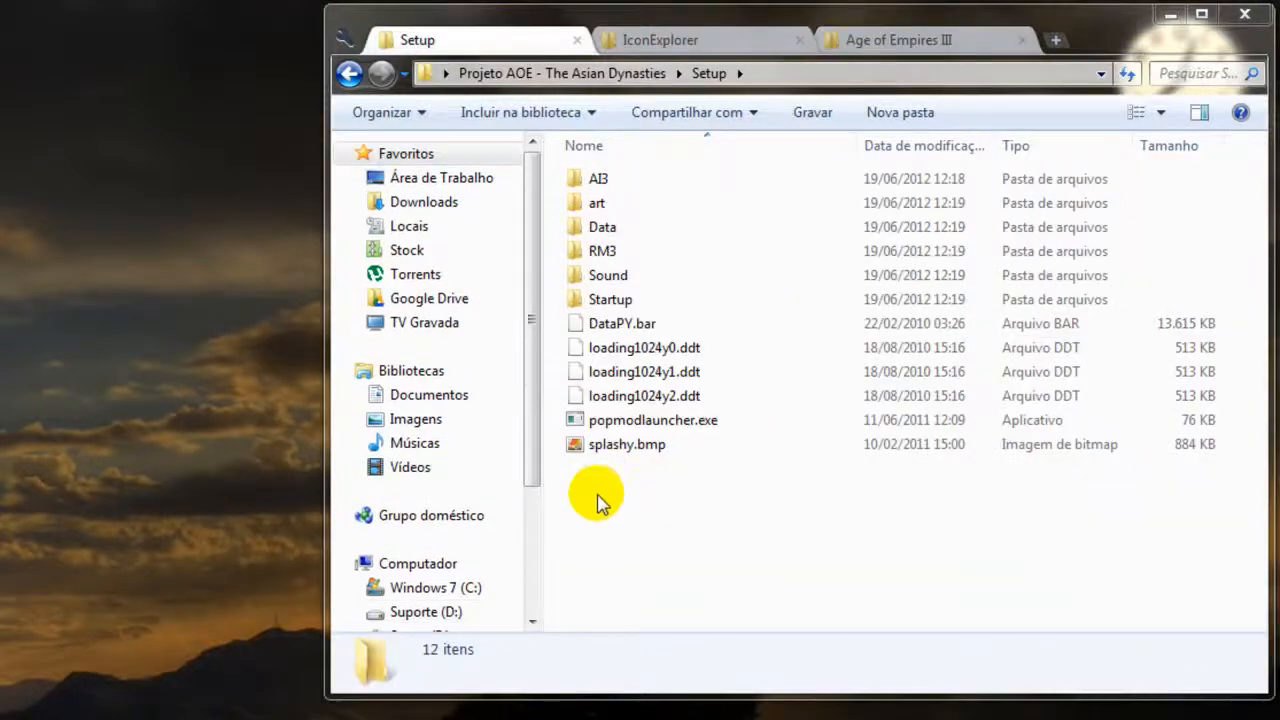
# Select everything in the Setup folder and start adding it to a new WinRAR archive with custom parameters.
pyautogui.moveTo(597, 494); pyautogui.dragTo(609, 171)
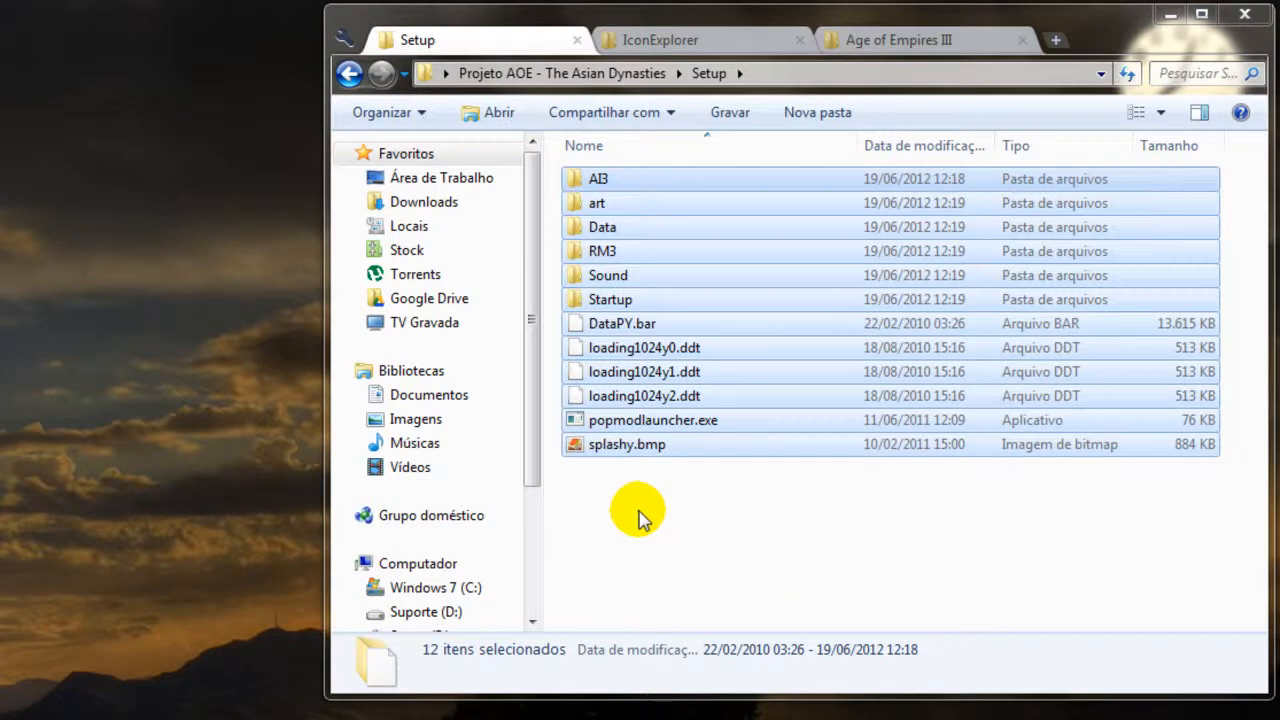
pyautogui.click(640, 515)
pyautogui.hotkey('ctrl', 'a')
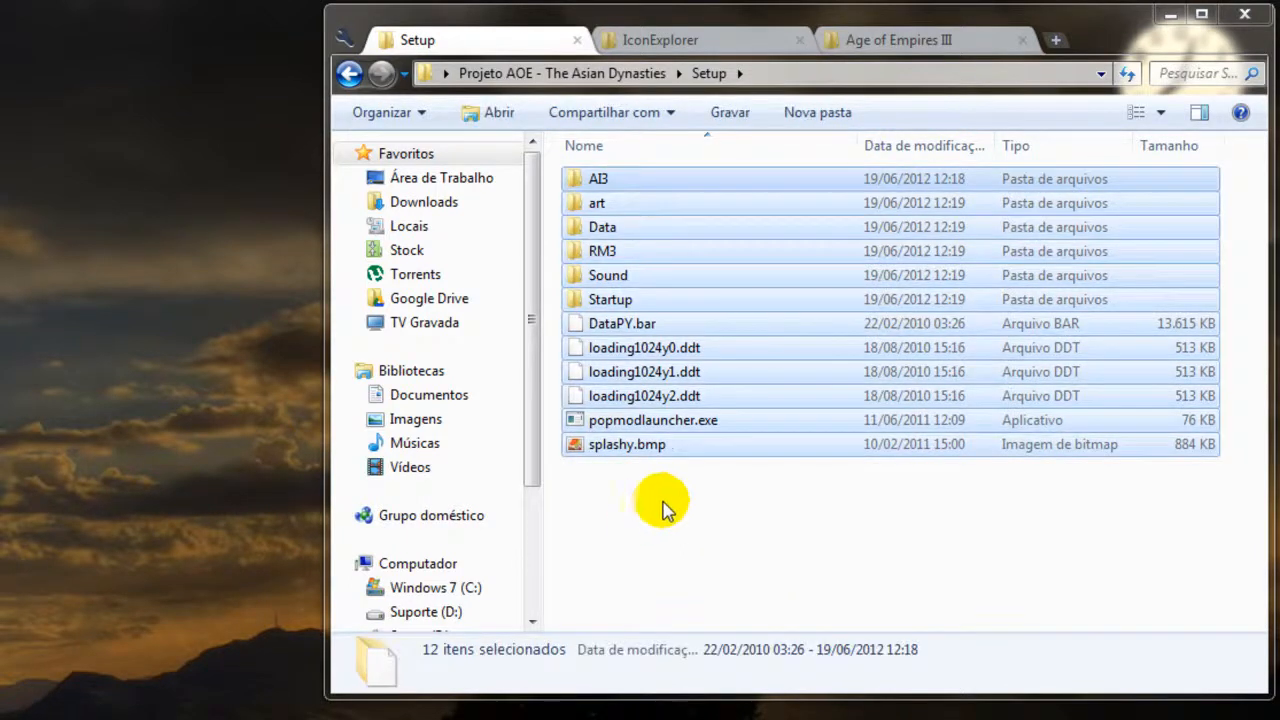
pyautogui.rightClick(652, 427)
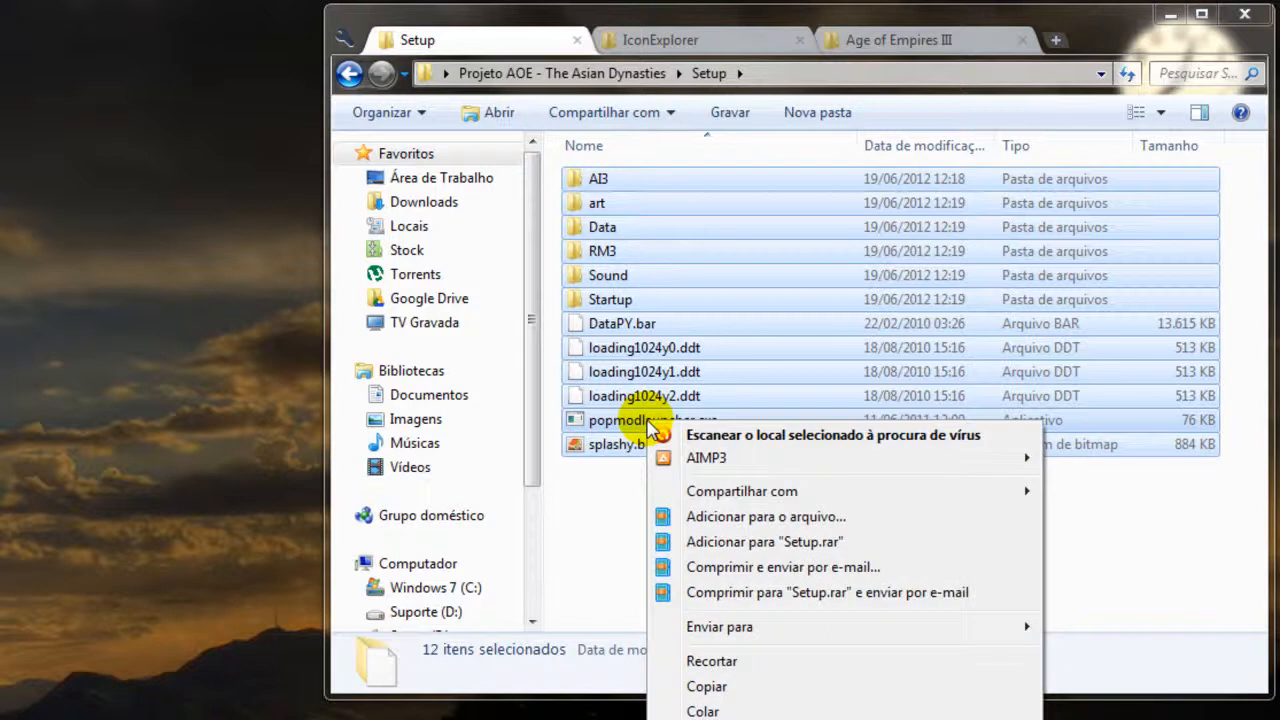
pyautogui.click(833, 518)
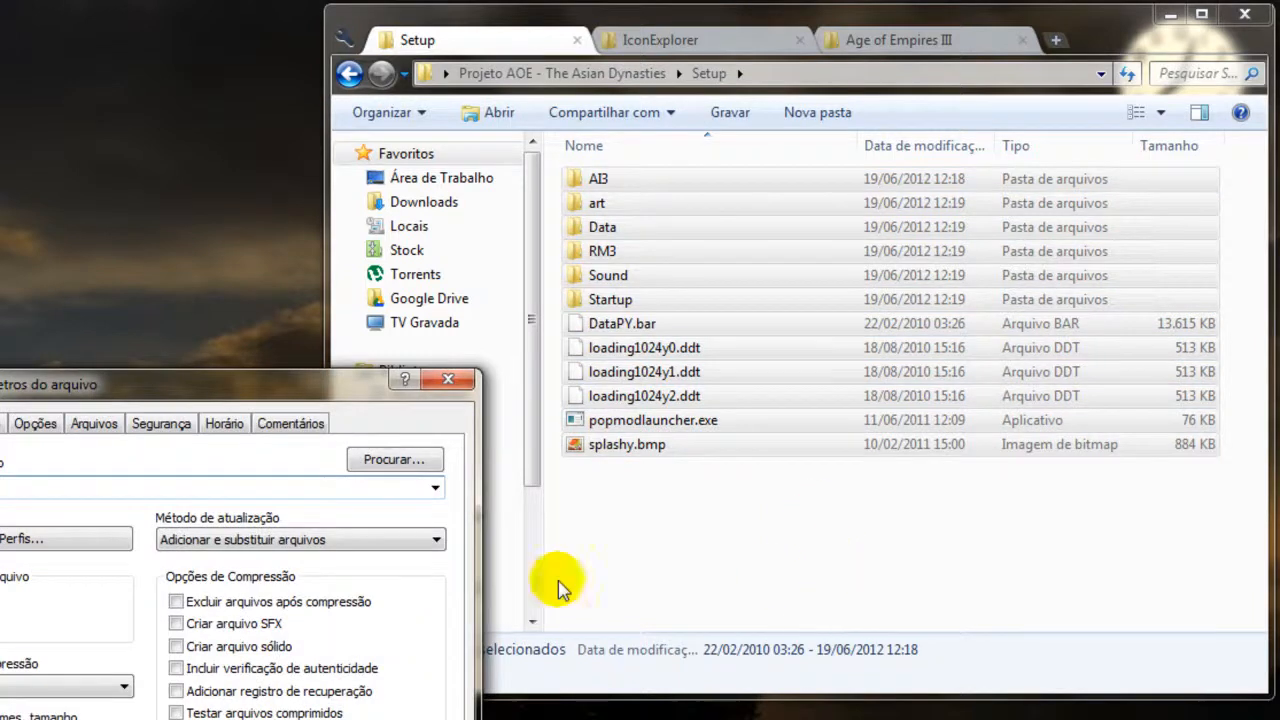
pyautogui.moveTo(220, 393); pyautogui.dragTo(880, 719)
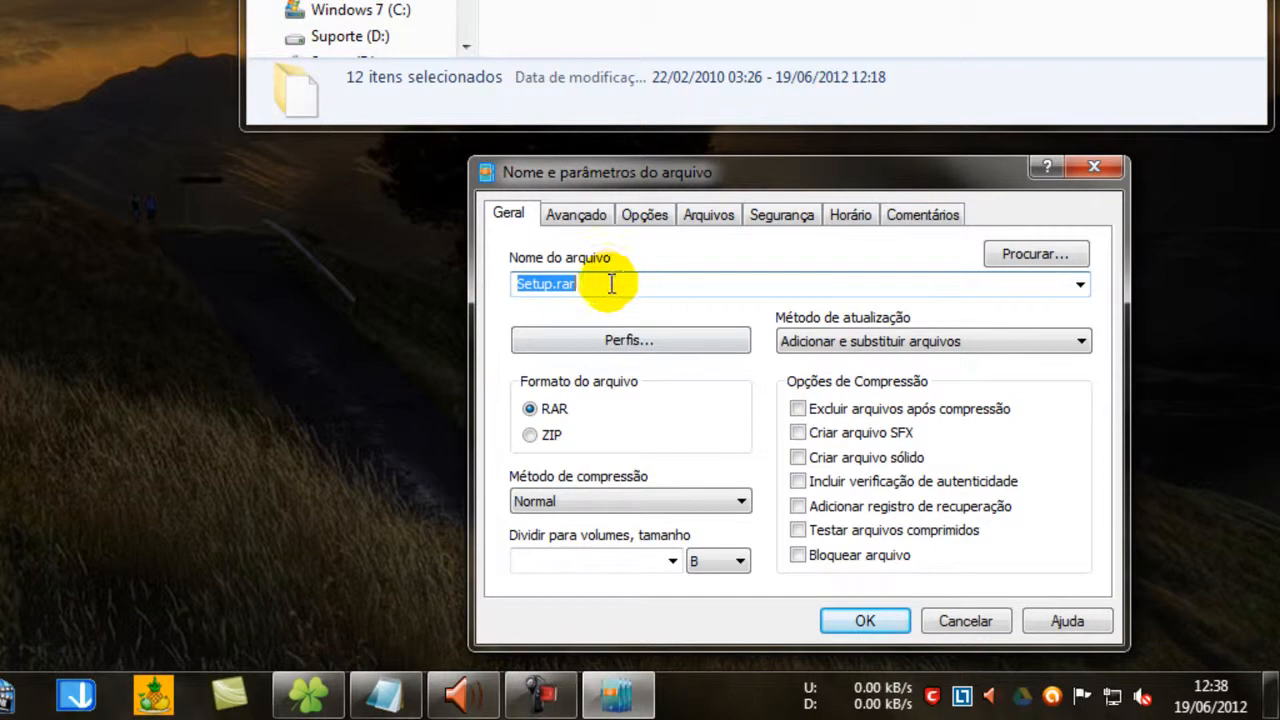
# Name the new archive Projeto AOE.
pyautogui.click(611, 284)
pyautogui.doubleClick(611, 284)
pyautogui.write('Projeto AOE')
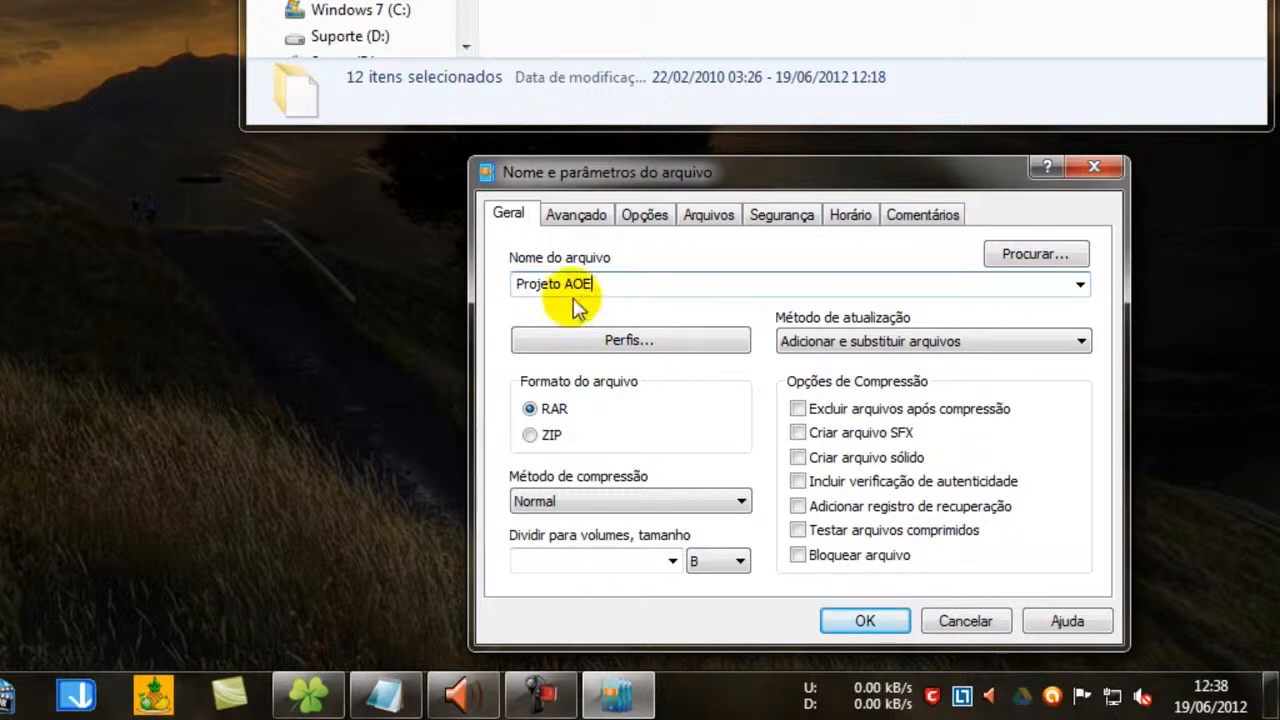
# Set the compression method to Ótimo and enable creating a solid archive and testing the compressed files.
pyautogui.click(668, 503)
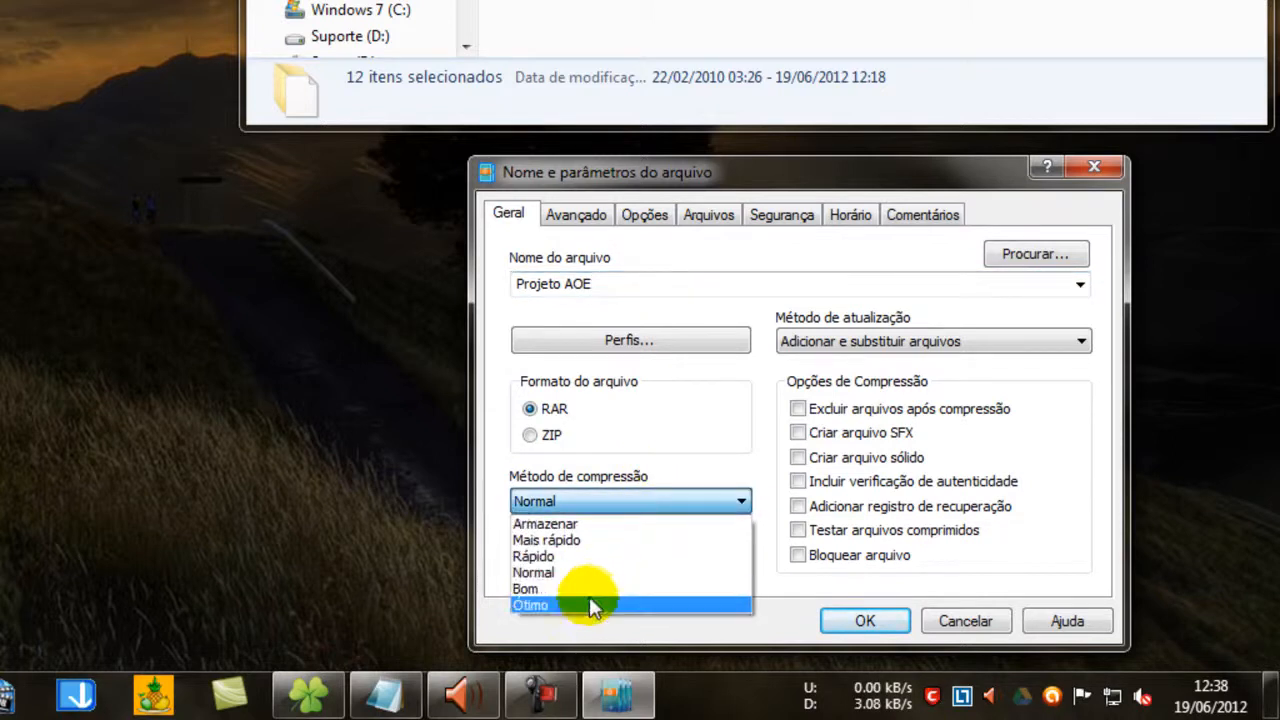
pyautogui.click(590, 606)
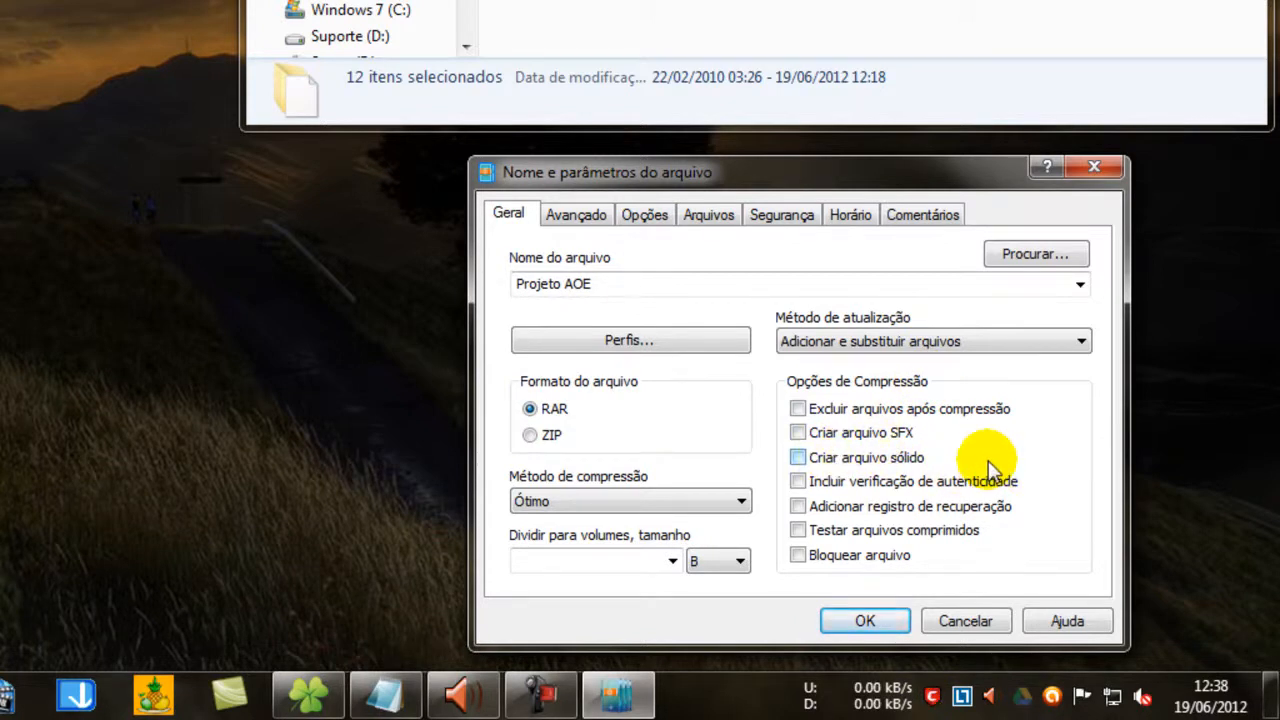
pyautogui.click(797, 457)
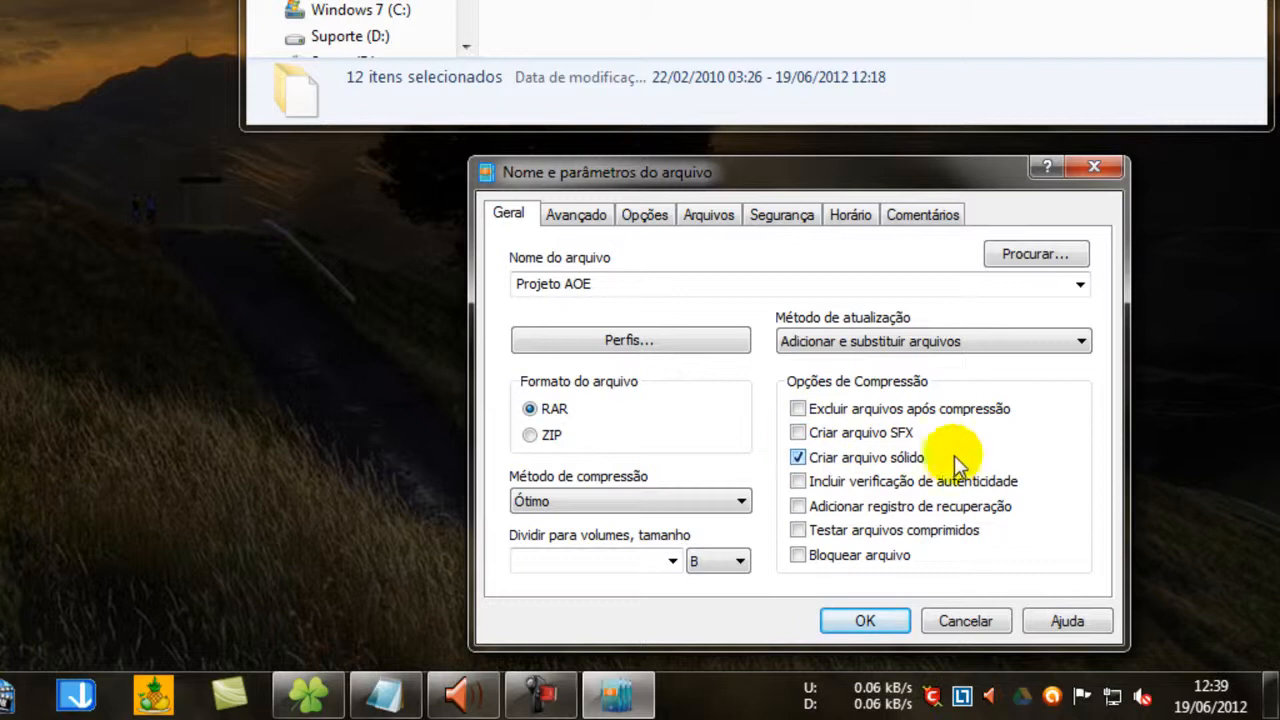
pyautogui.click(878, 530)
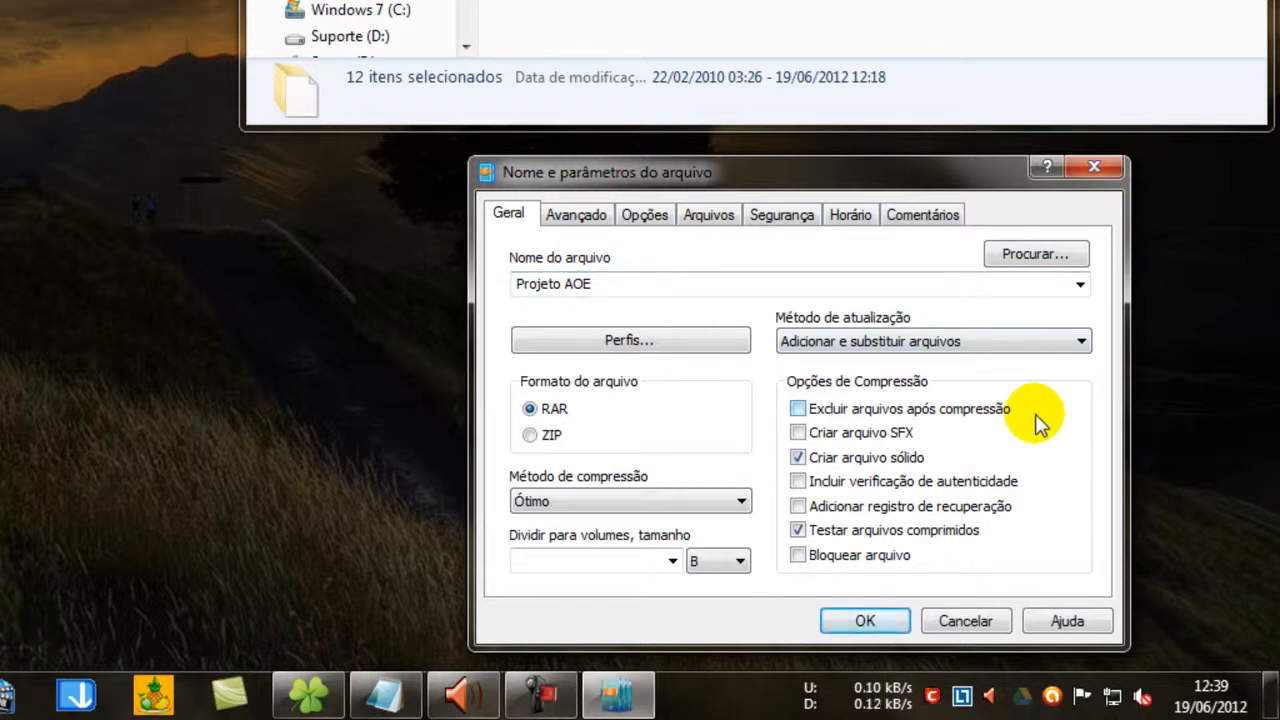
# Add the .rar extension to the archive name and enable creating it as an SFX archive.
pyautogui.click(674, 277)
pyautogui.press('End')
pyautogui.write('.ra')
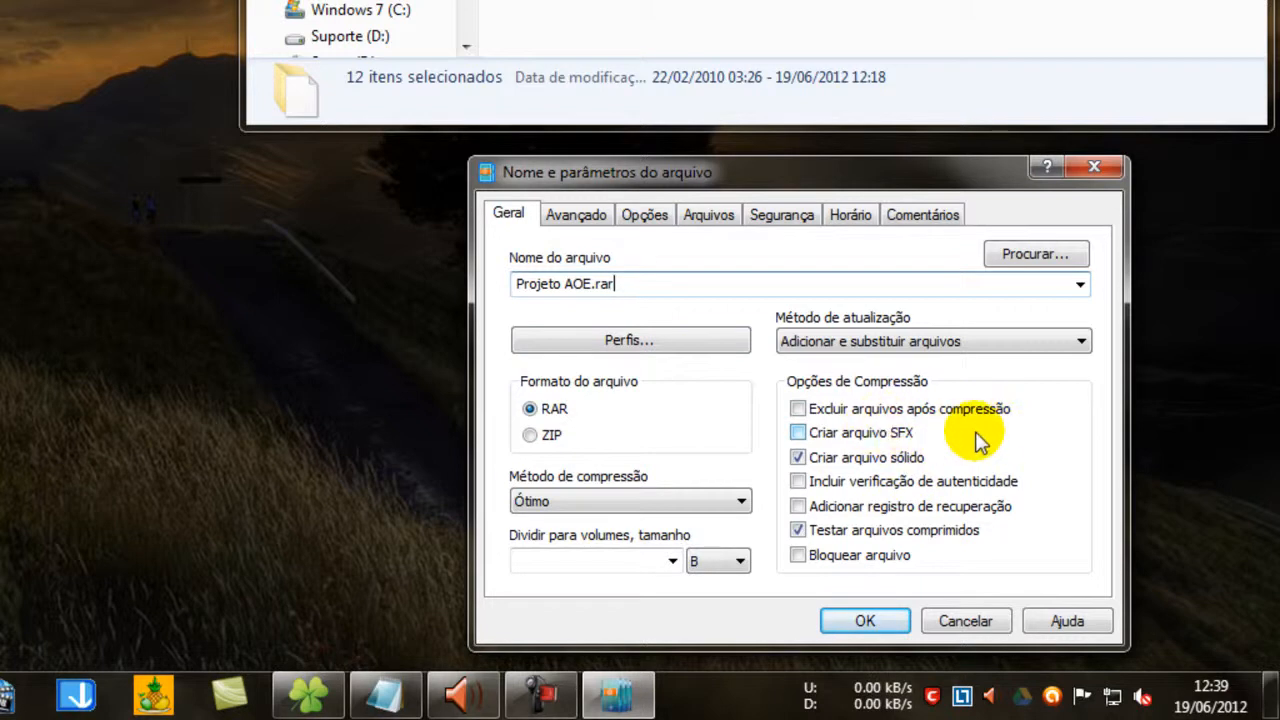
pyautogui.click(800, 430)
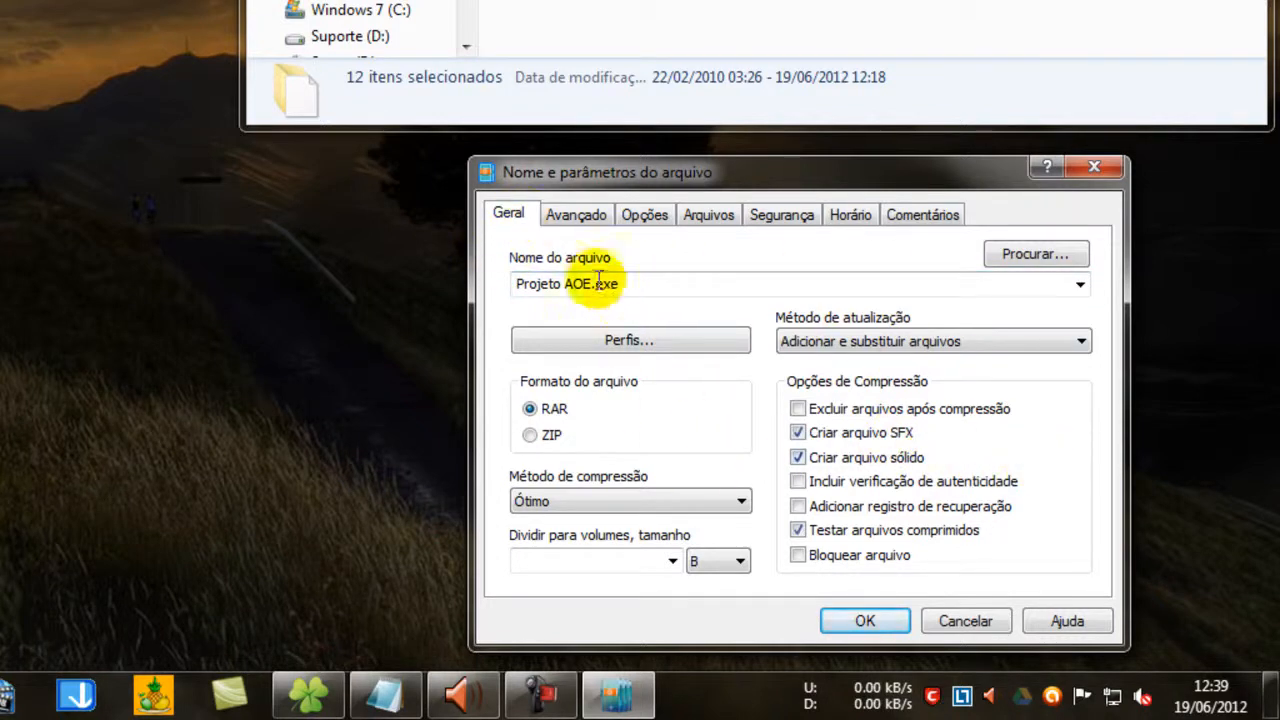
# Open the archive's advanced SFX options and show the full path of the installed Age of Empires III folder for reference.
pyautogui.click(576, 215)
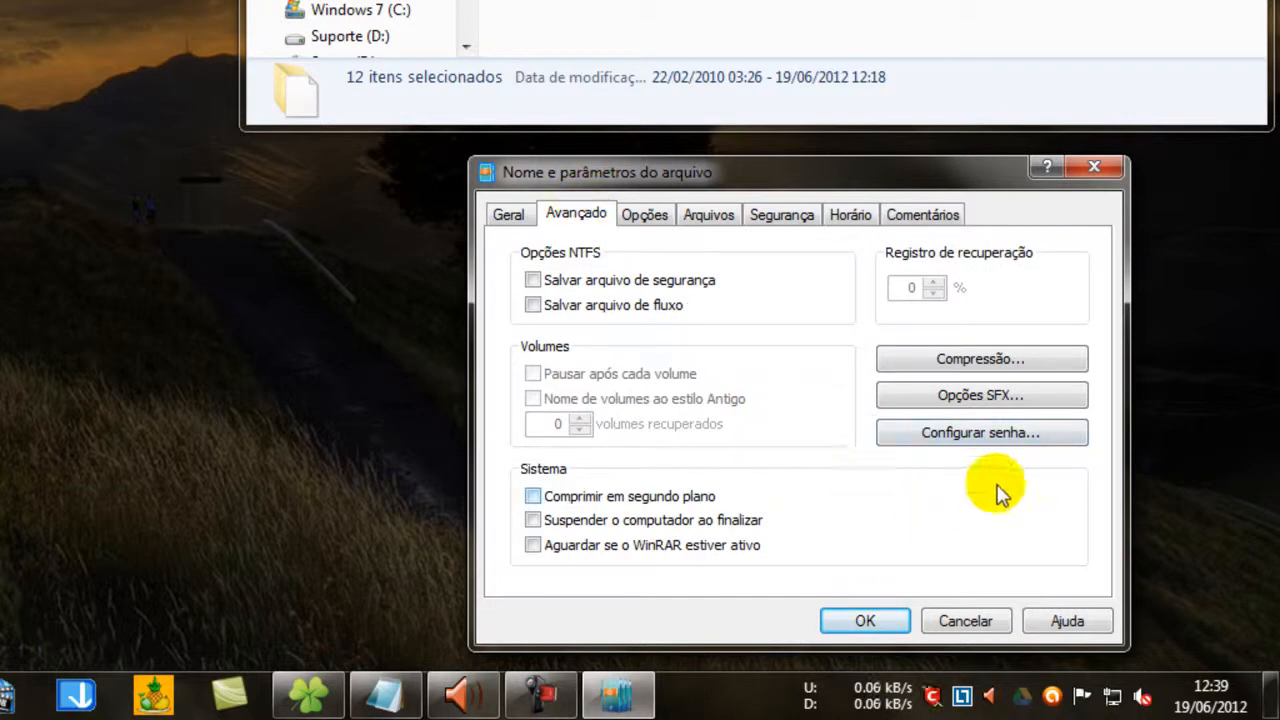
pyautogui.click(1033, 395)
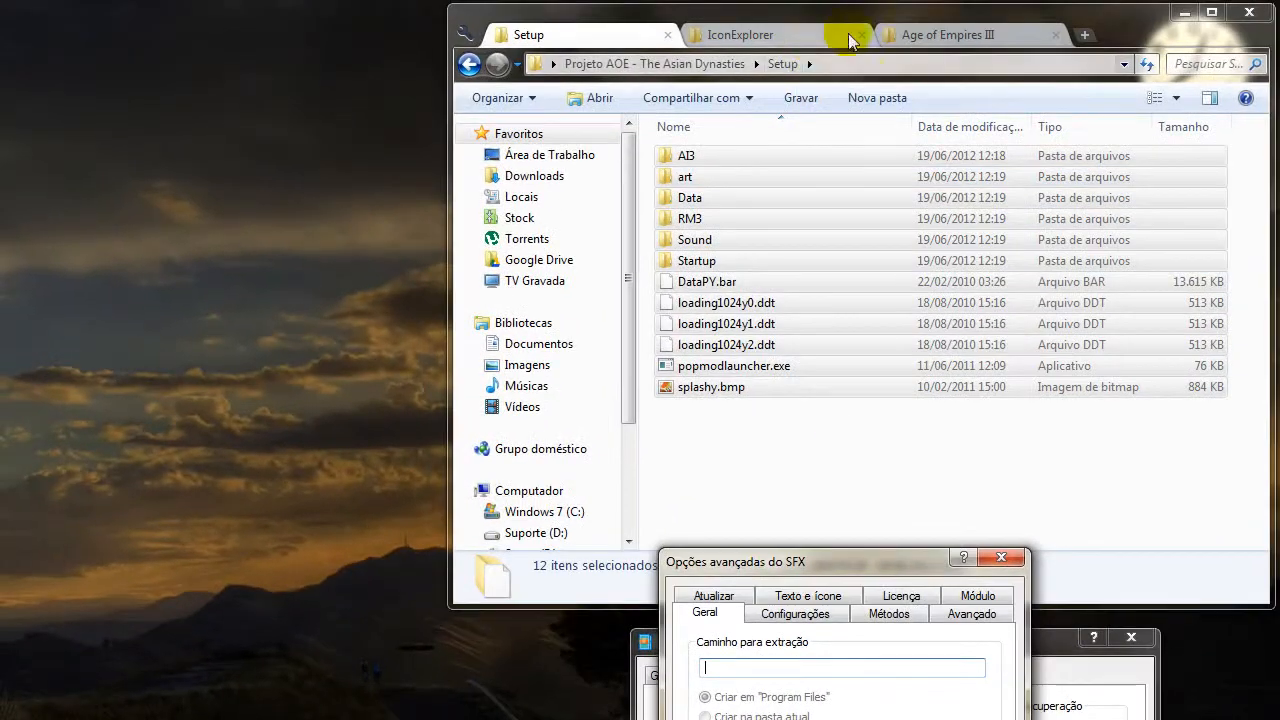
pyautogui.click(957, 32)
pyautogui.click(1022, 60)
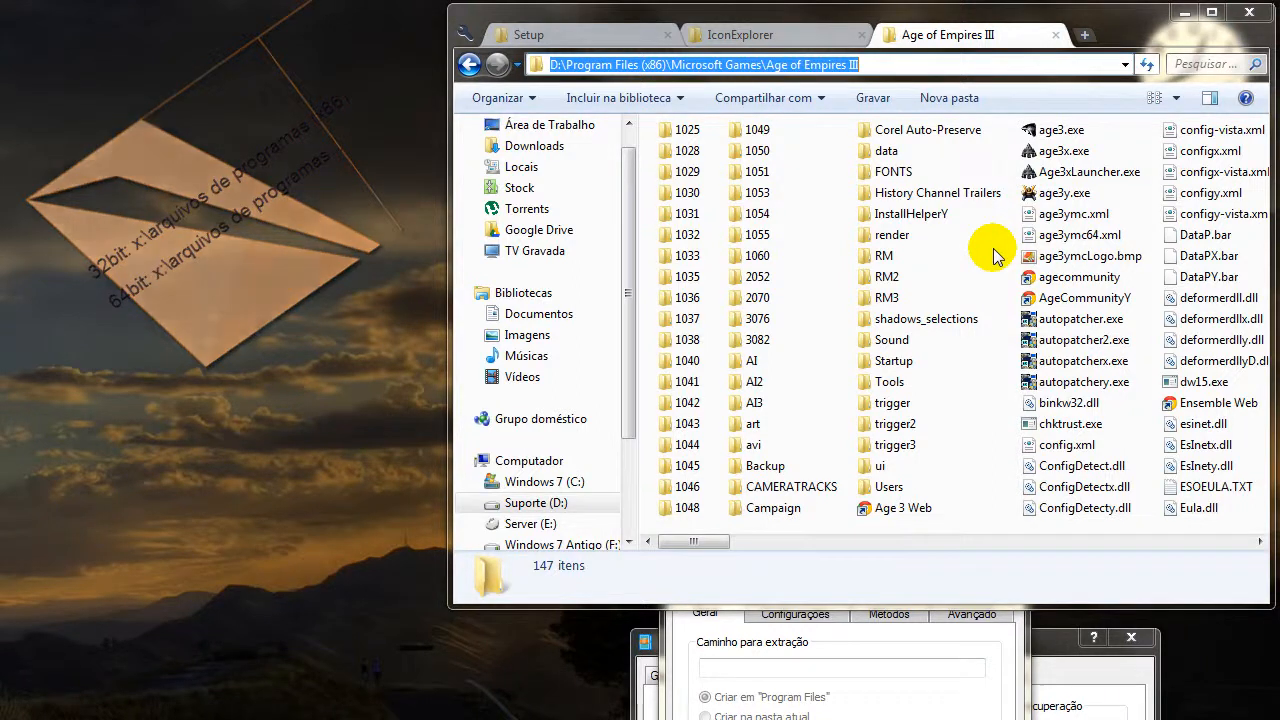
pyautogui.click(921, 668)
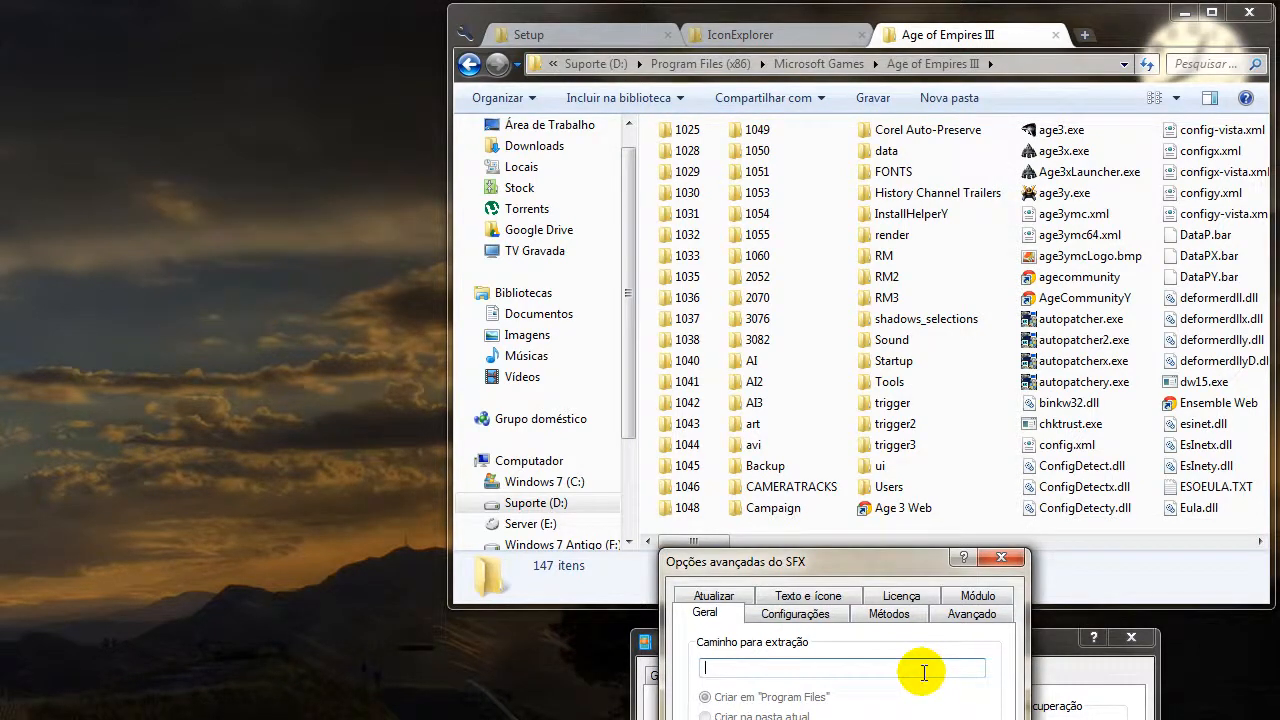
pyautogui.click(1027, 61)
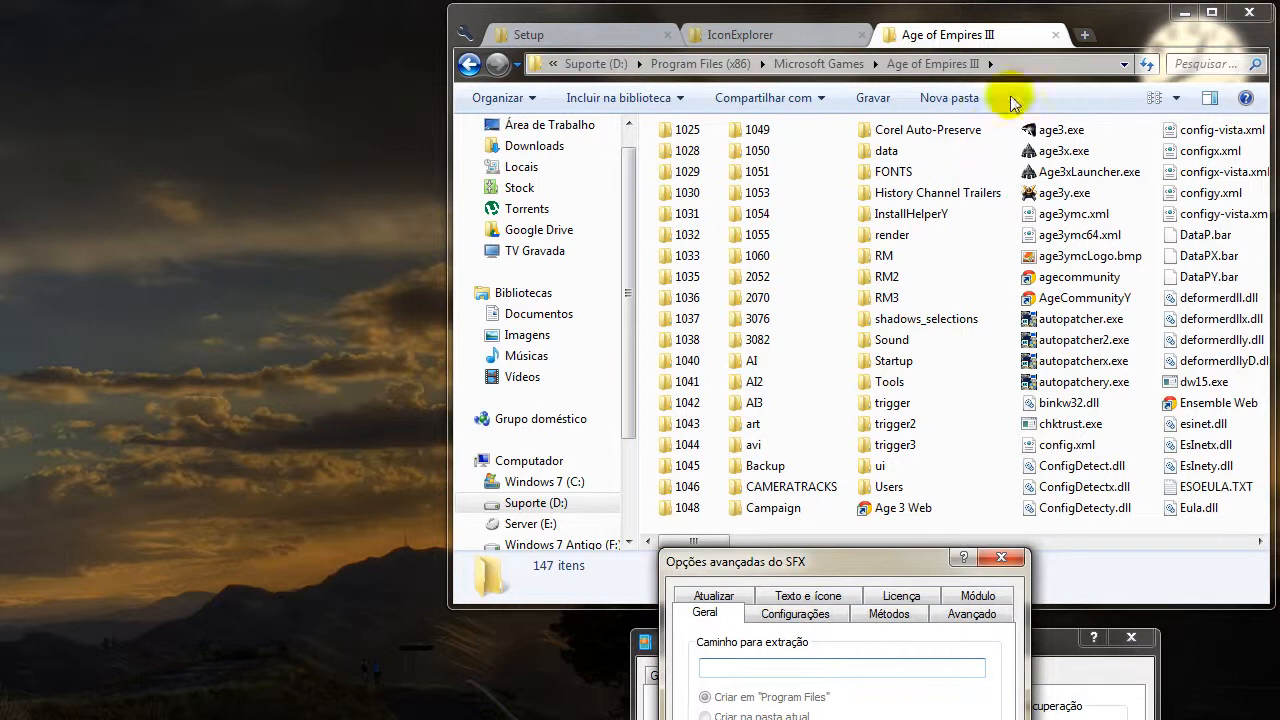
pyautogui.click(1023, 60)
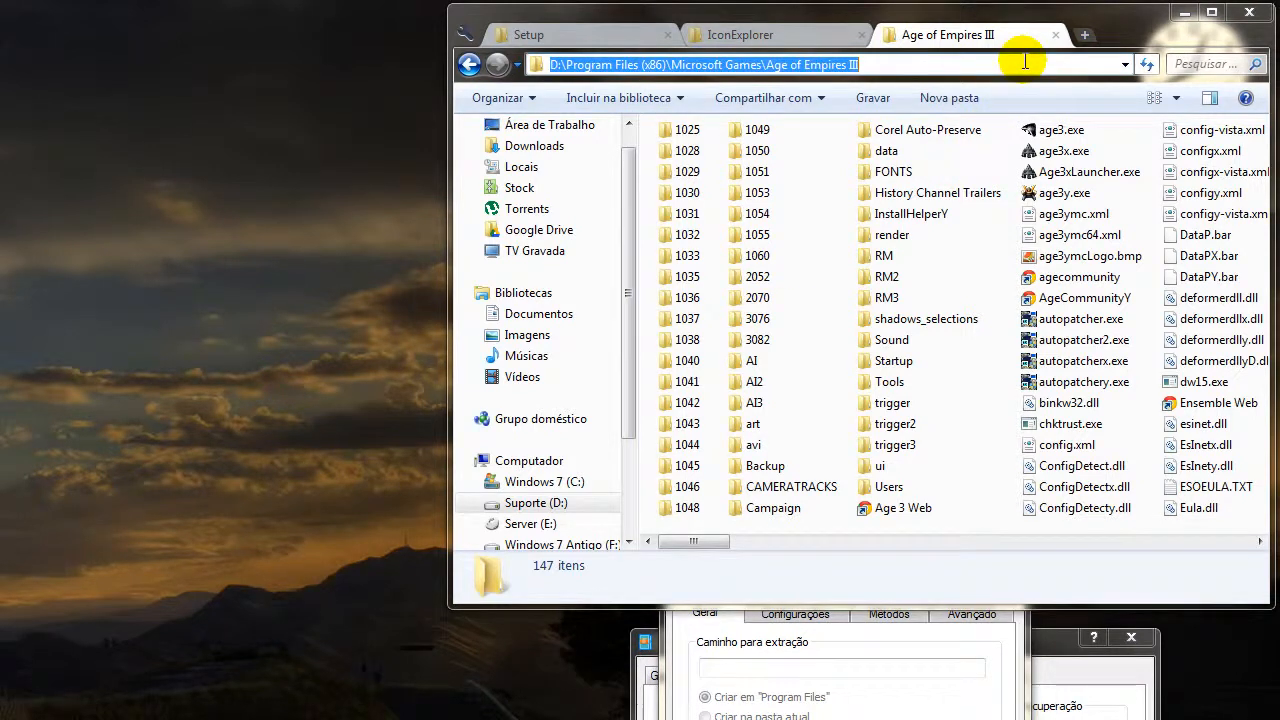
# Enter x:\ as the SFX archive's extraction path.
pyautogui.click(898, 700)
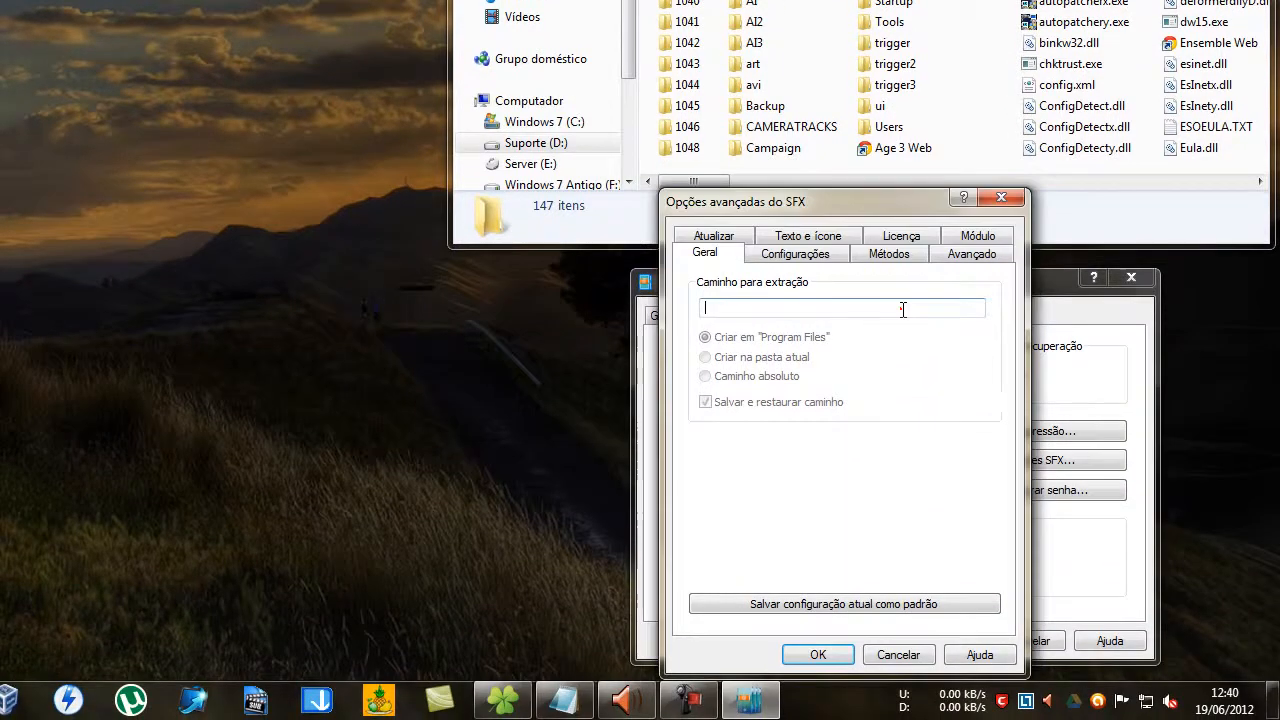
pyautogui.write('x')
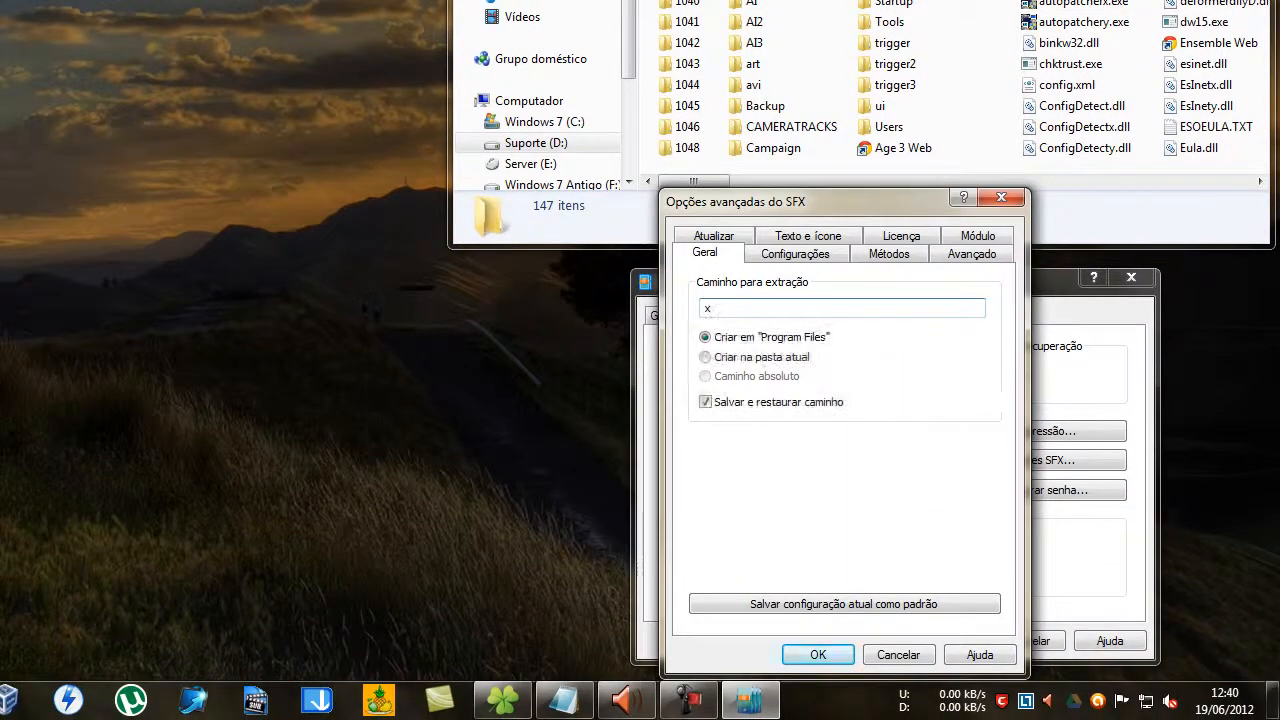
pyautogui.write(':')
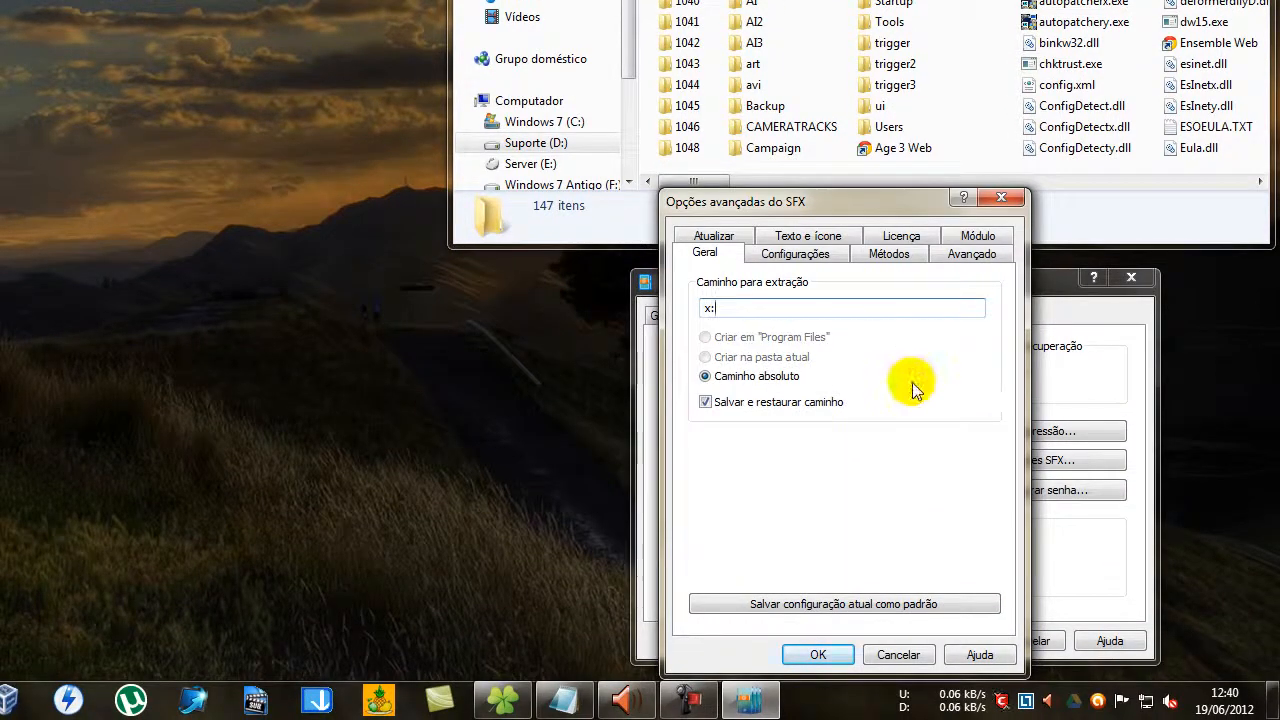
pyautogui.write('\\')
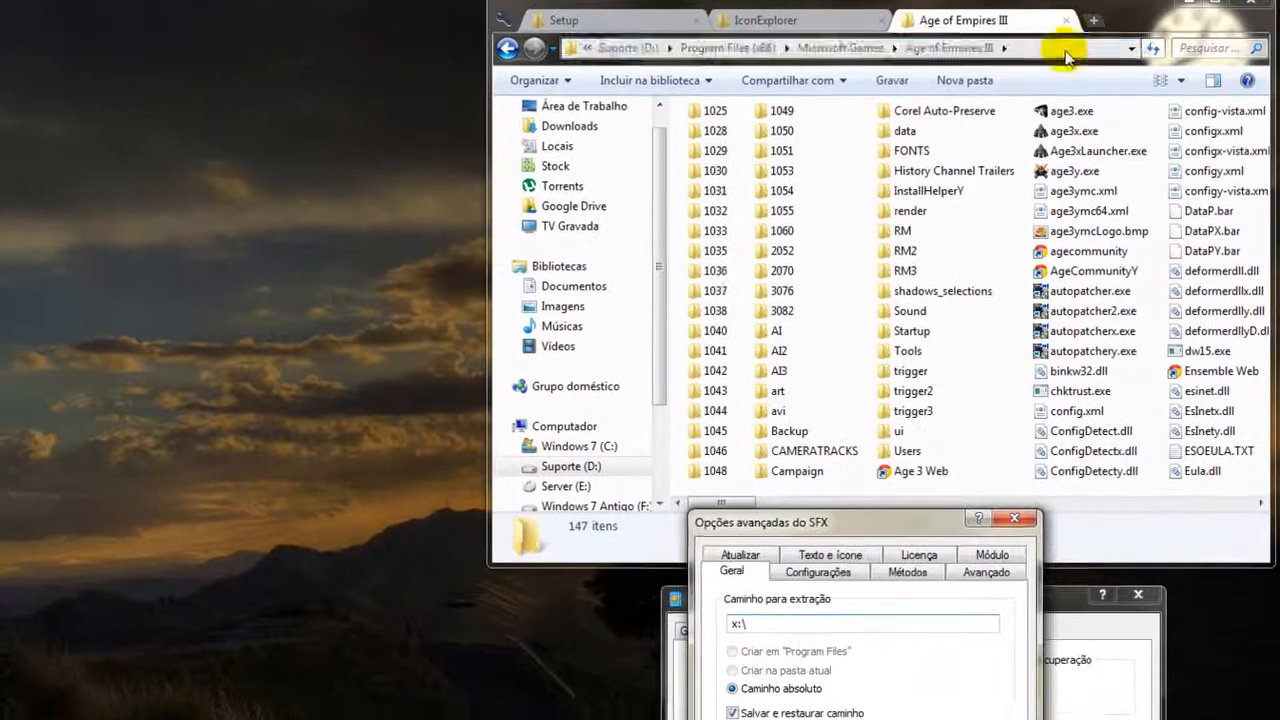
# Replace the SFX extraction path with the installed game folder's path, D:\Program Files (x86)\Microsoft Games\Age of Empires III.
pyautogui.click(1068, 62)
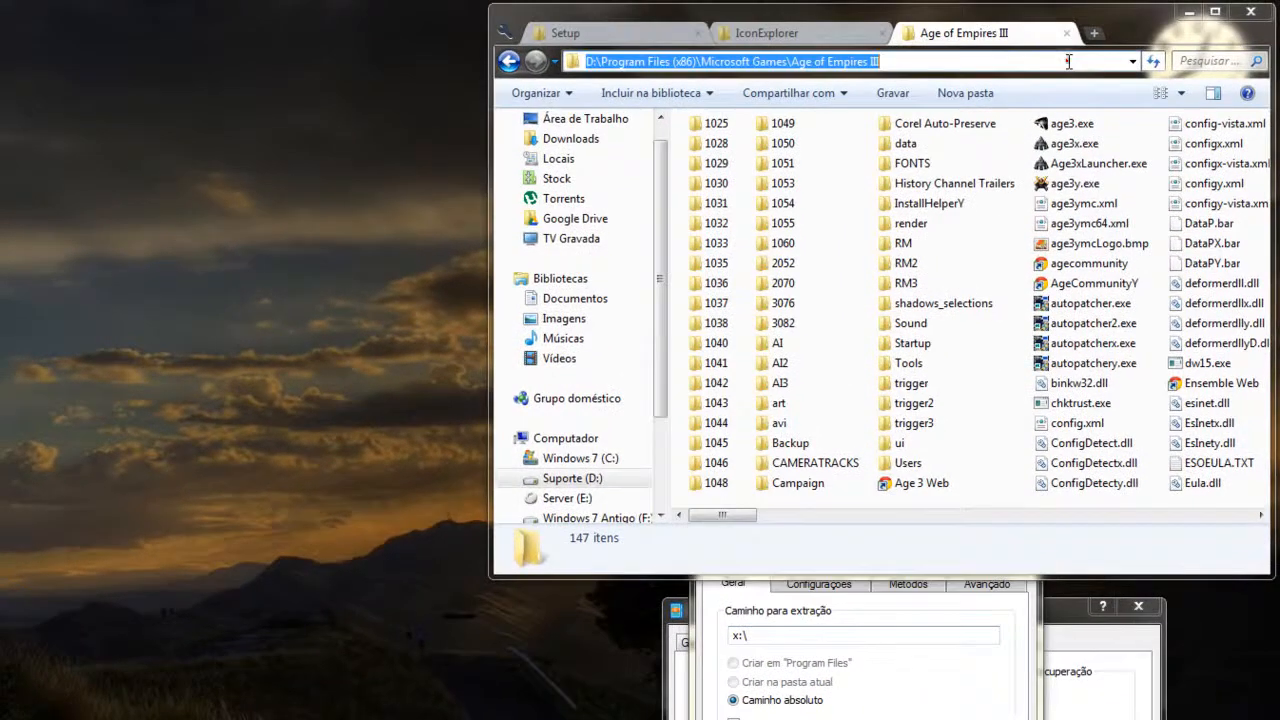
pyautogui.click(834, 635)
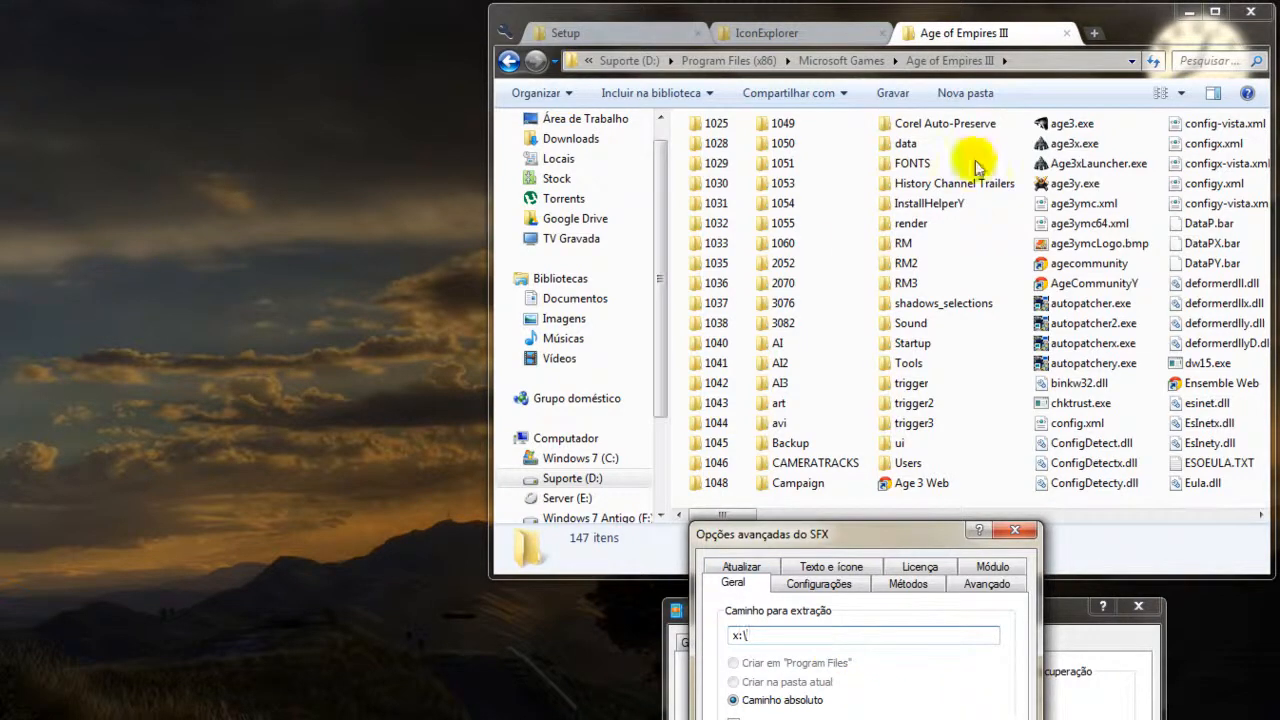
pyautogui.click(1055, 60)
pyautogui.hotkey('ctrl', 'c')
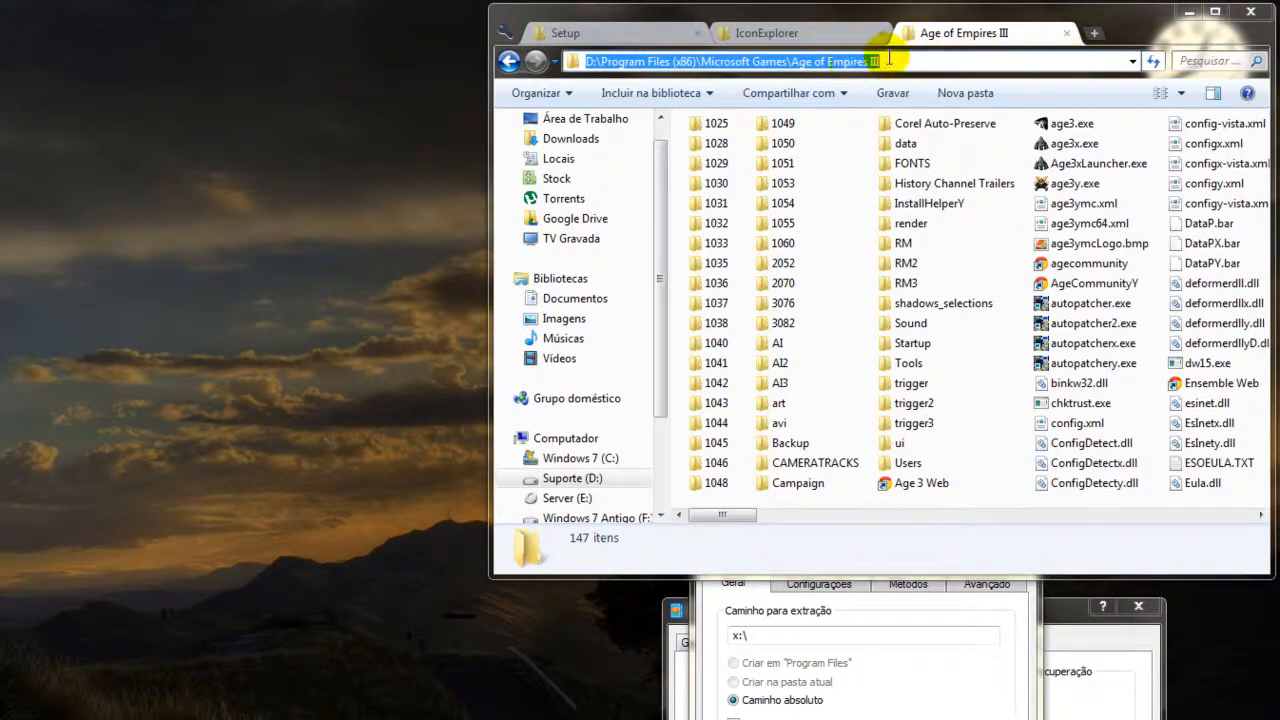
pyautogui.click(936, 634)
pyautogui.doubleClick(938, 634)
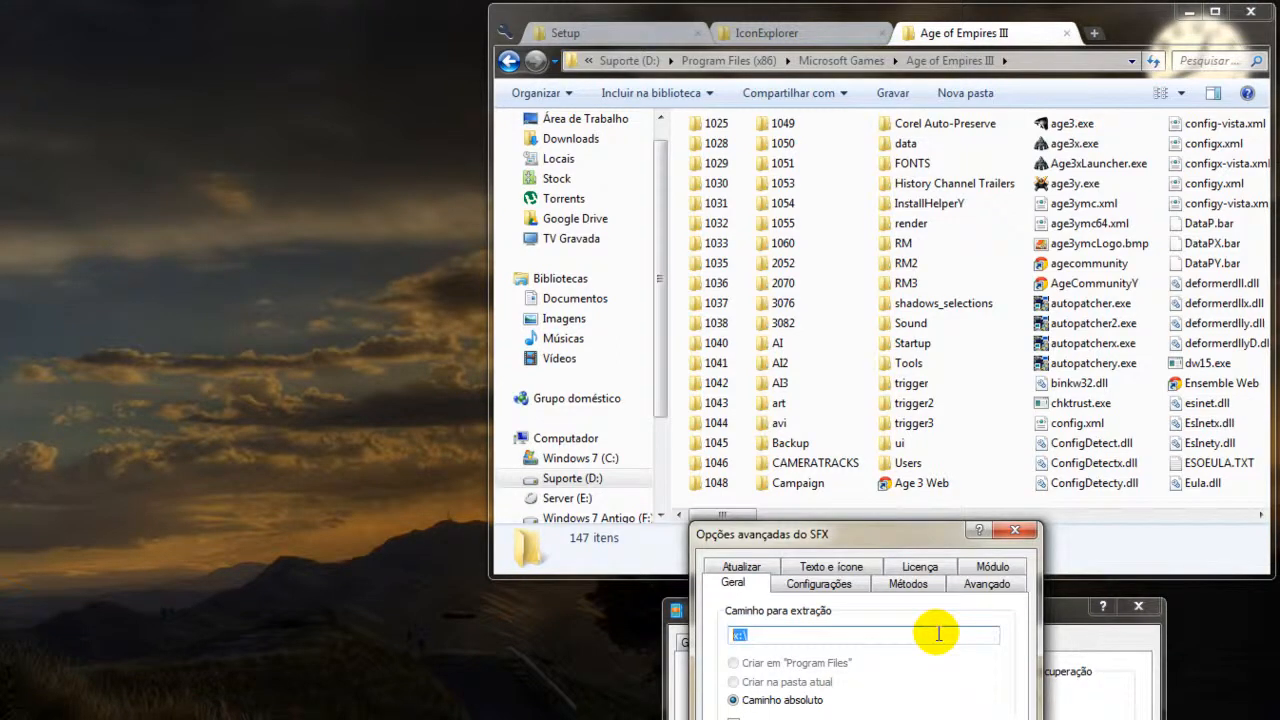
pyautogui.hotkey('ctrl', 'v')
pyautogui.press('Home')
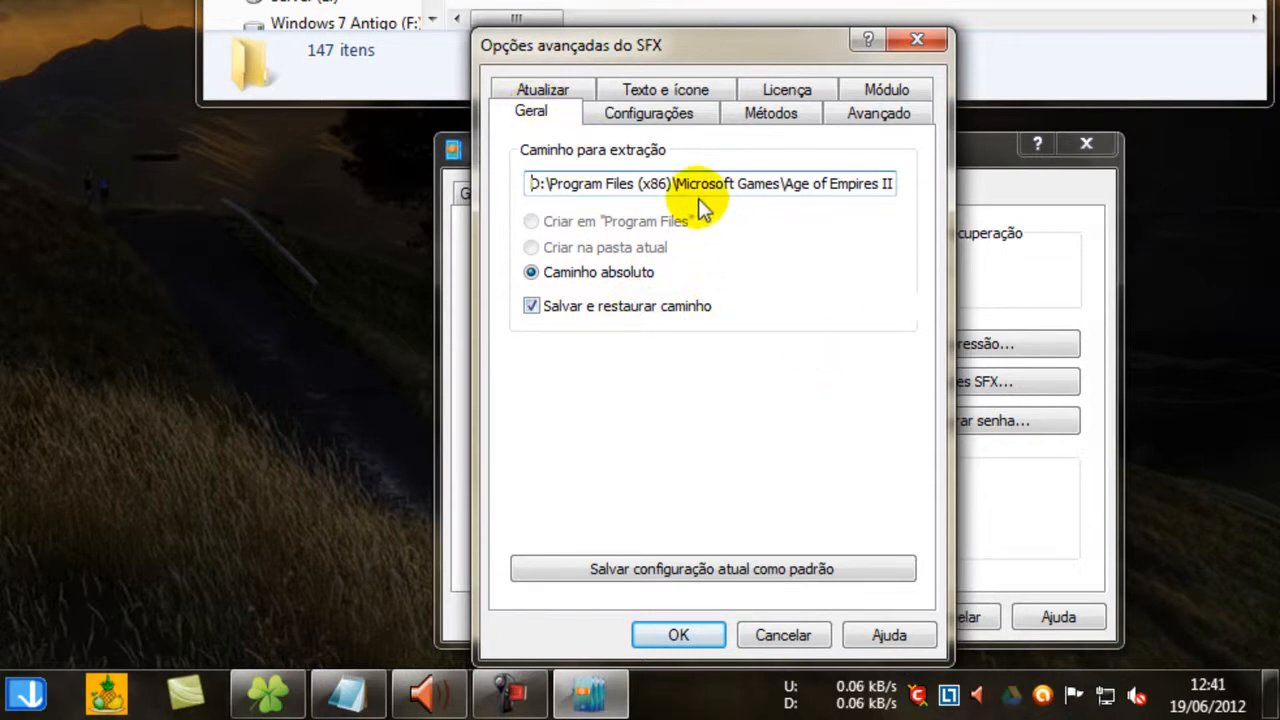
# Try D:\Program Files (x86)\Microsoft Games\Age of Empires III\age3.exe as the program to run after extraction, and clear the entry.
pyautogui.click(683, 118)
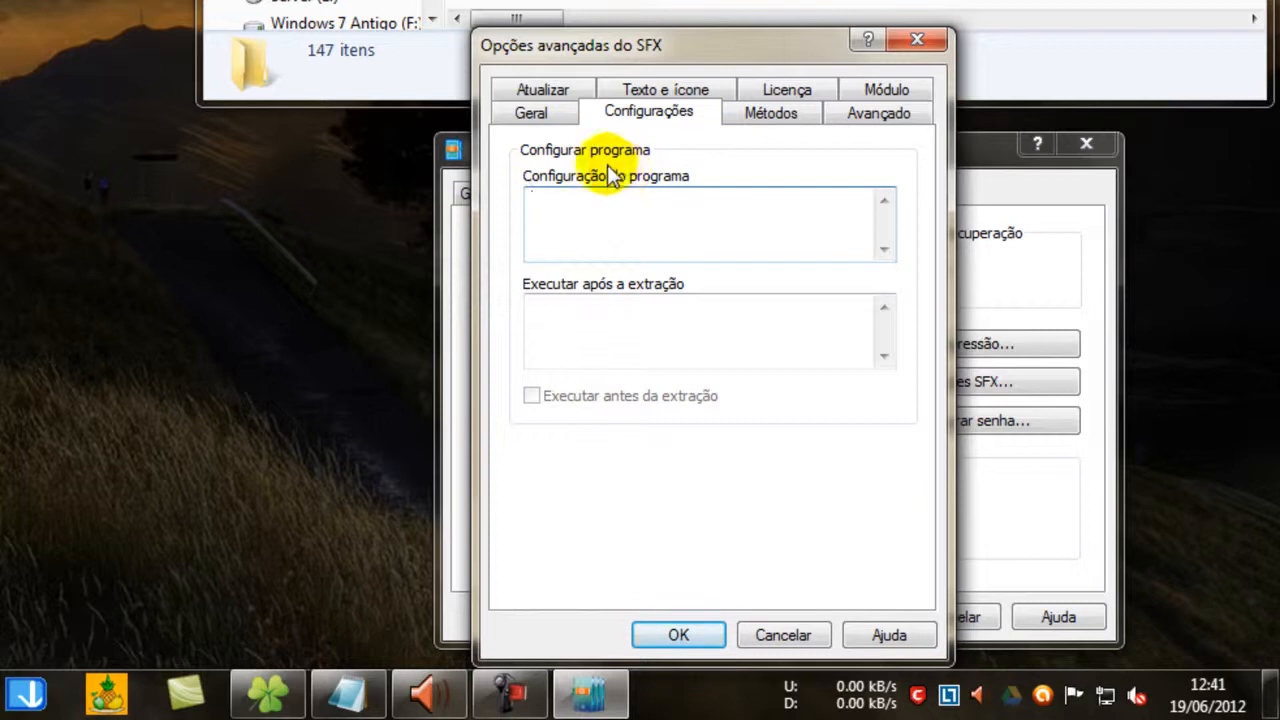
pyautogui.click(653, 316)
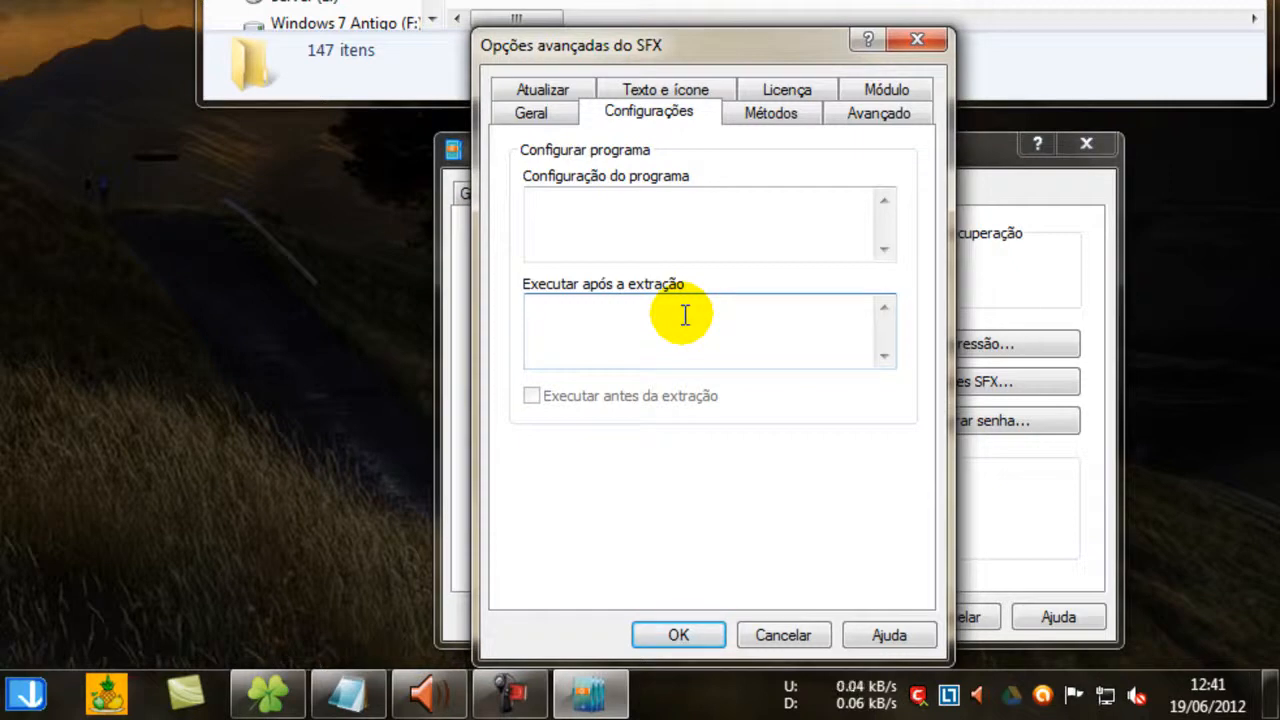
pyautogui.hotkey('ctrl', 'v')
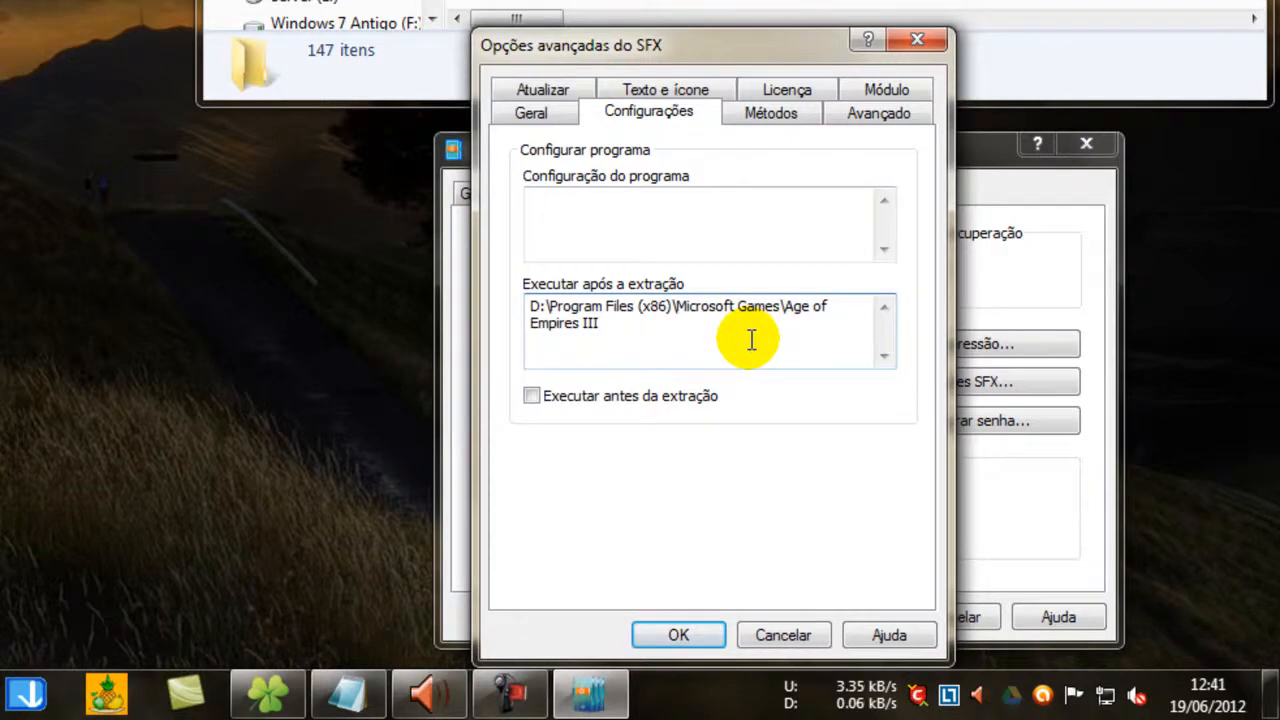
pyautogui.write('\\')
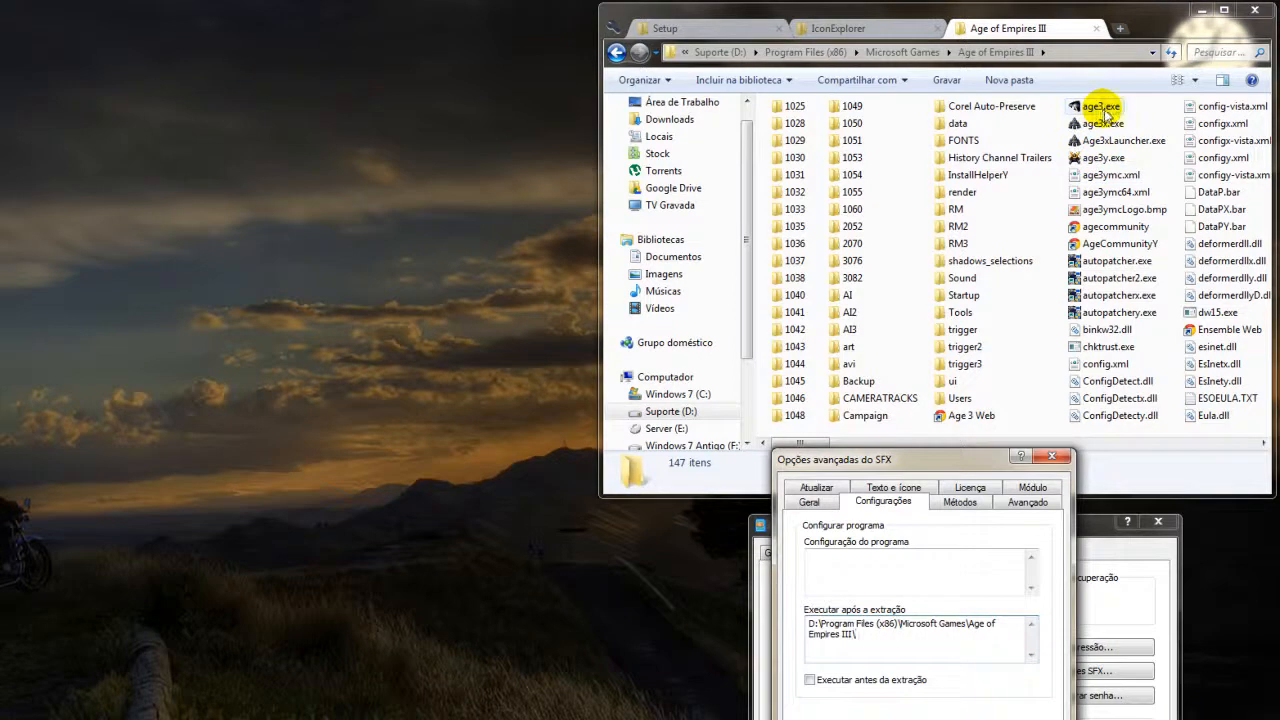
pyautogui.click(886, 636)
pyautogui.write('age3.exe')
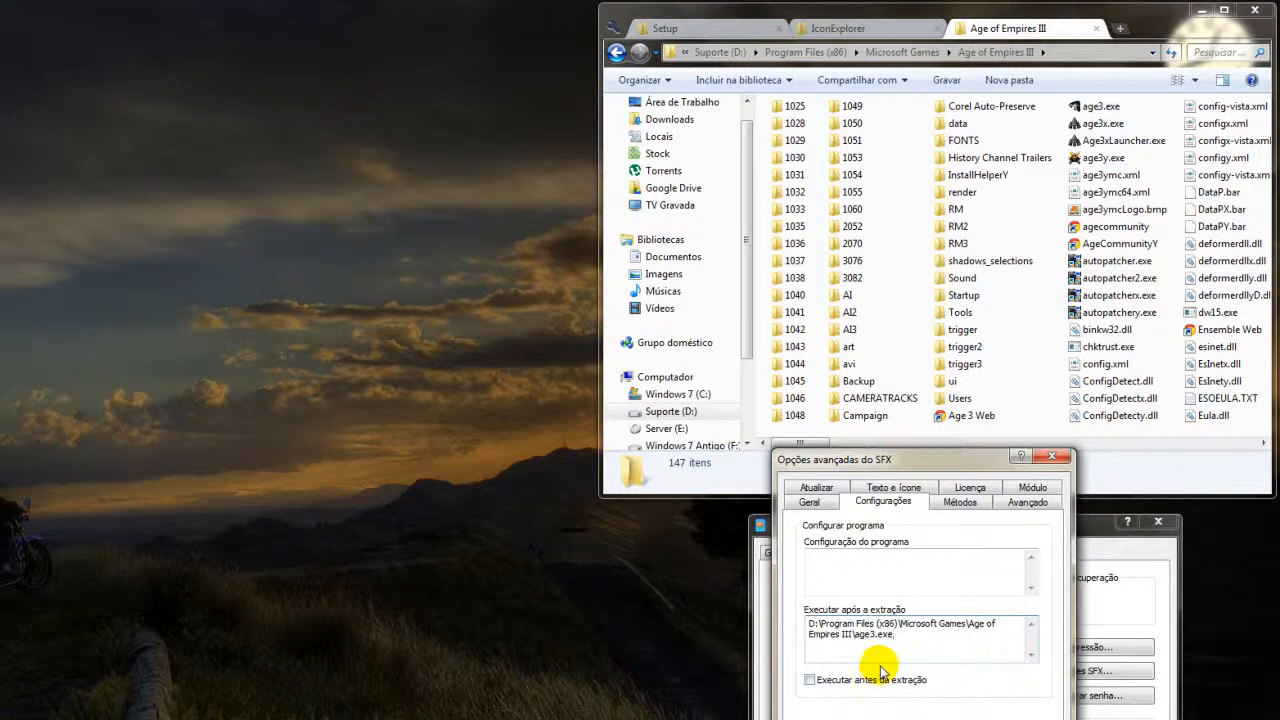
pyautogui.hotkey('shift', 'Home')
pyautogui.hotkey('shift', 'Up')
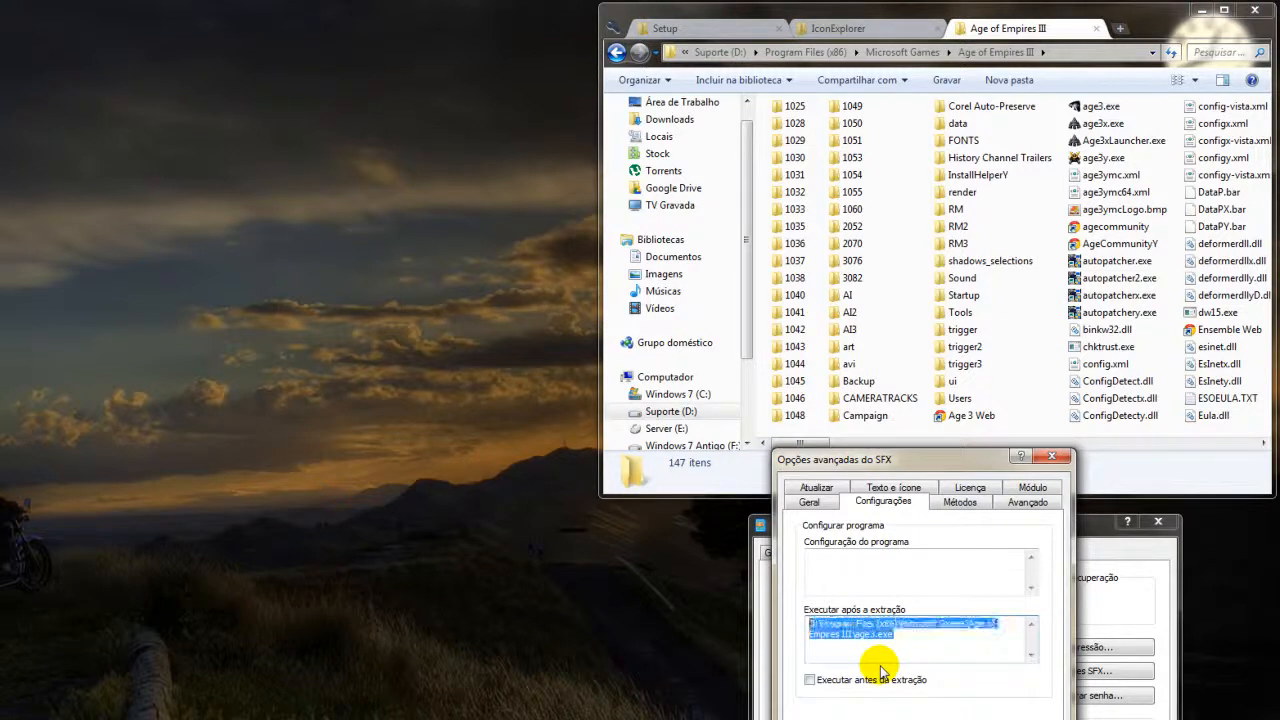
pyautogui.press('Delete')
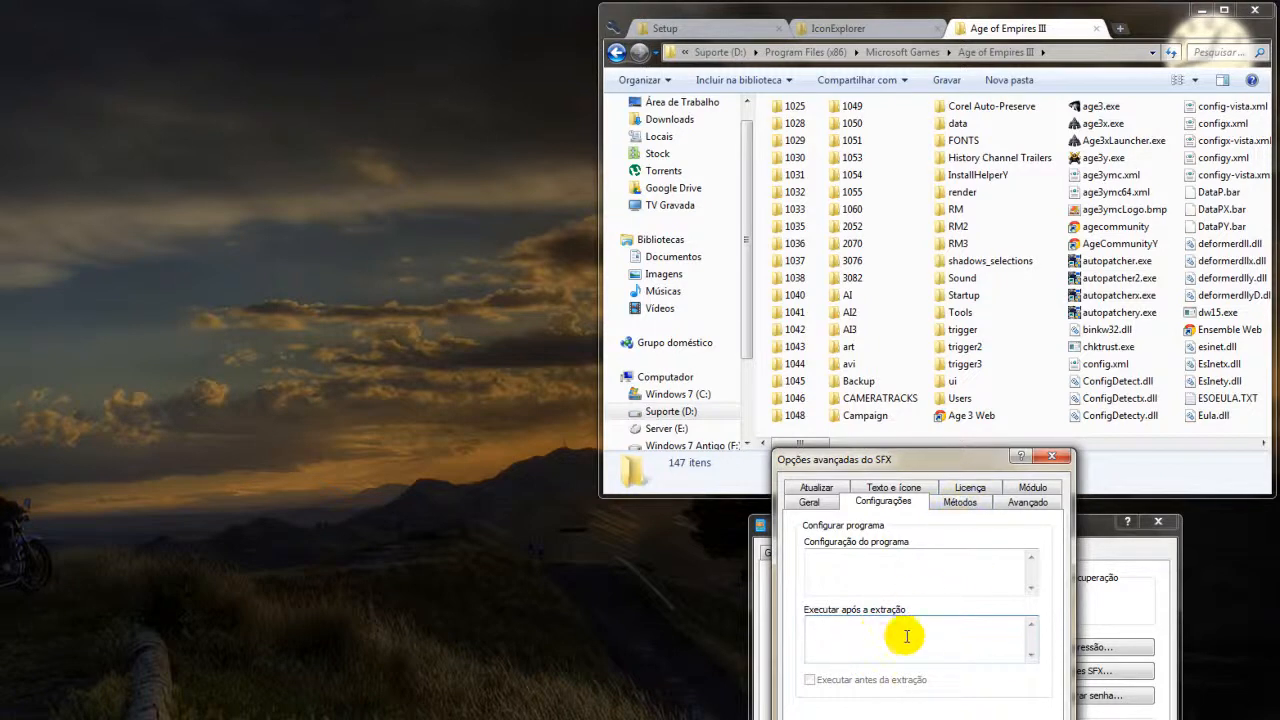
# Review the SFX temporary and silent mode options, and enable the request for administrative access.
pyautogui.click(959, 502)
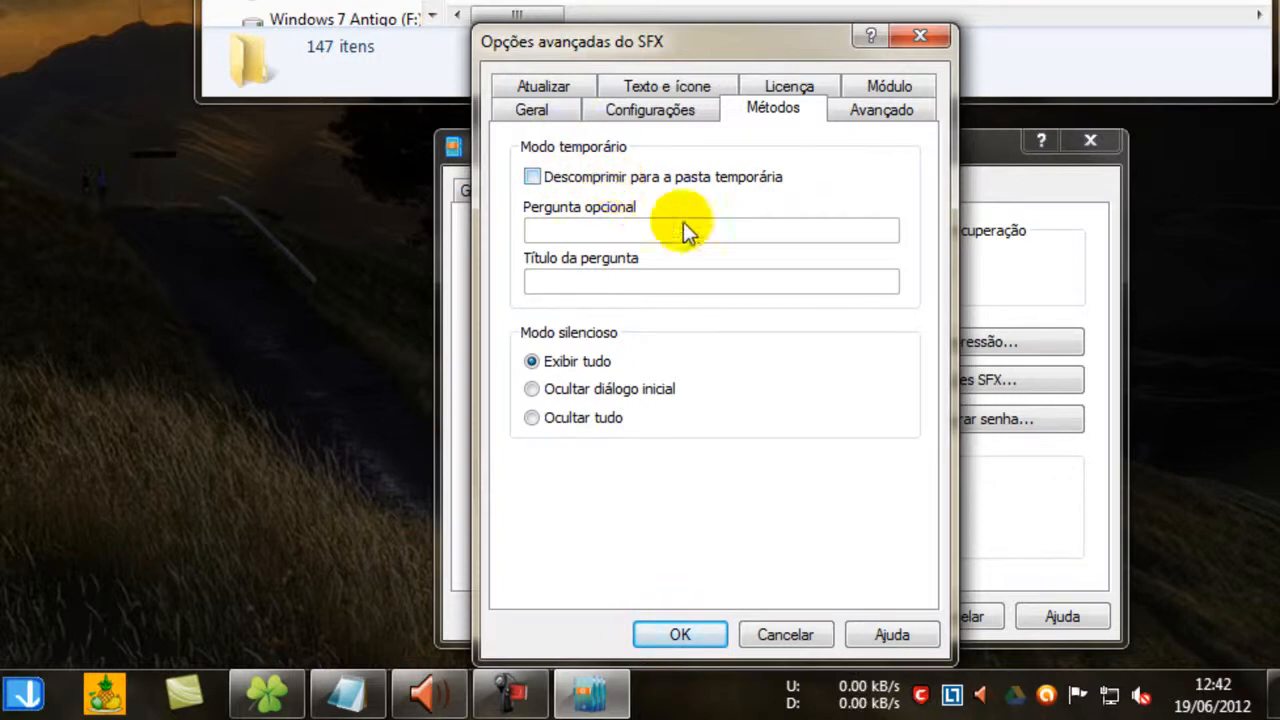
pyautogui.click(612, 225)
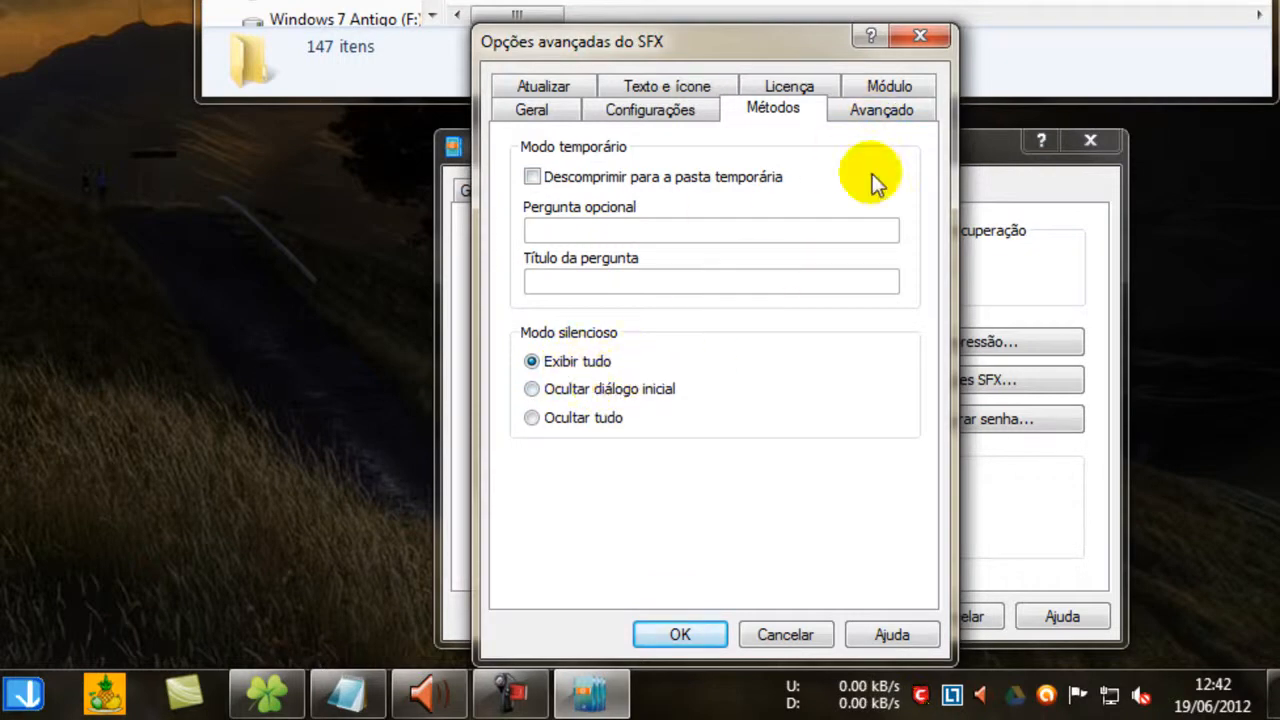
pyautogui.click(866, 112)
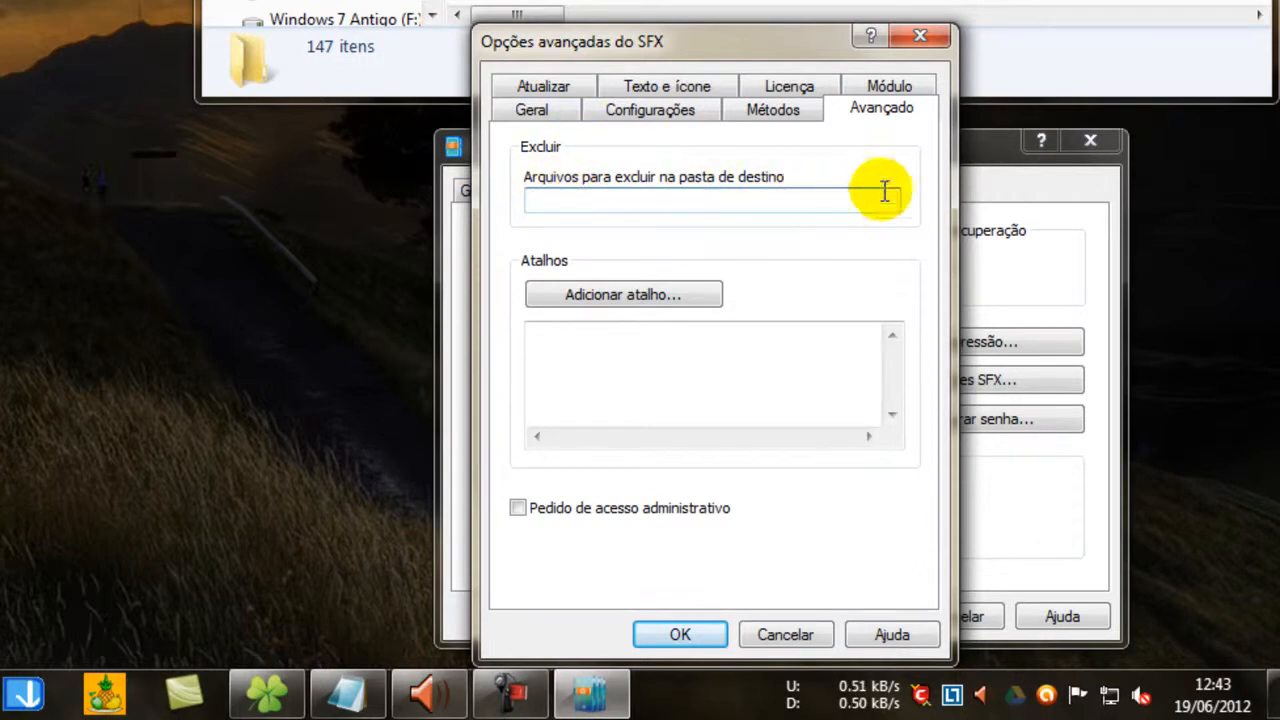
pyautogui.click(620, 305)
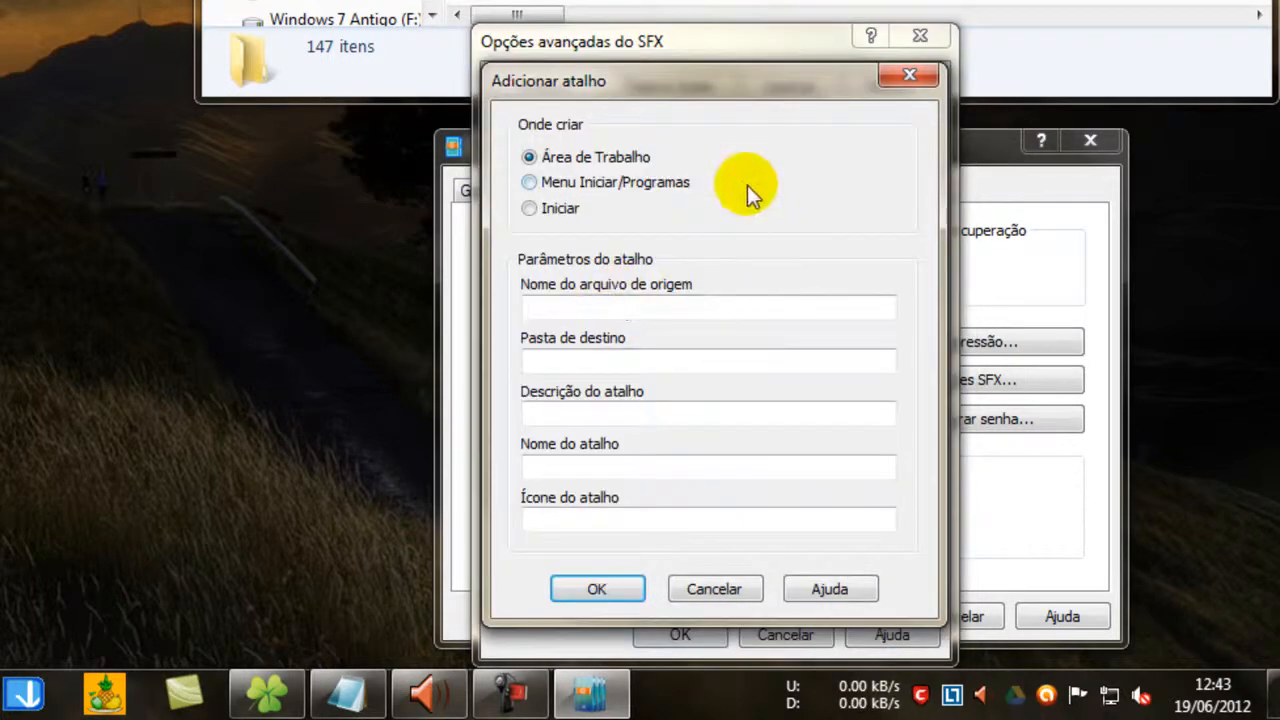
pyautogui.click(911, 78)
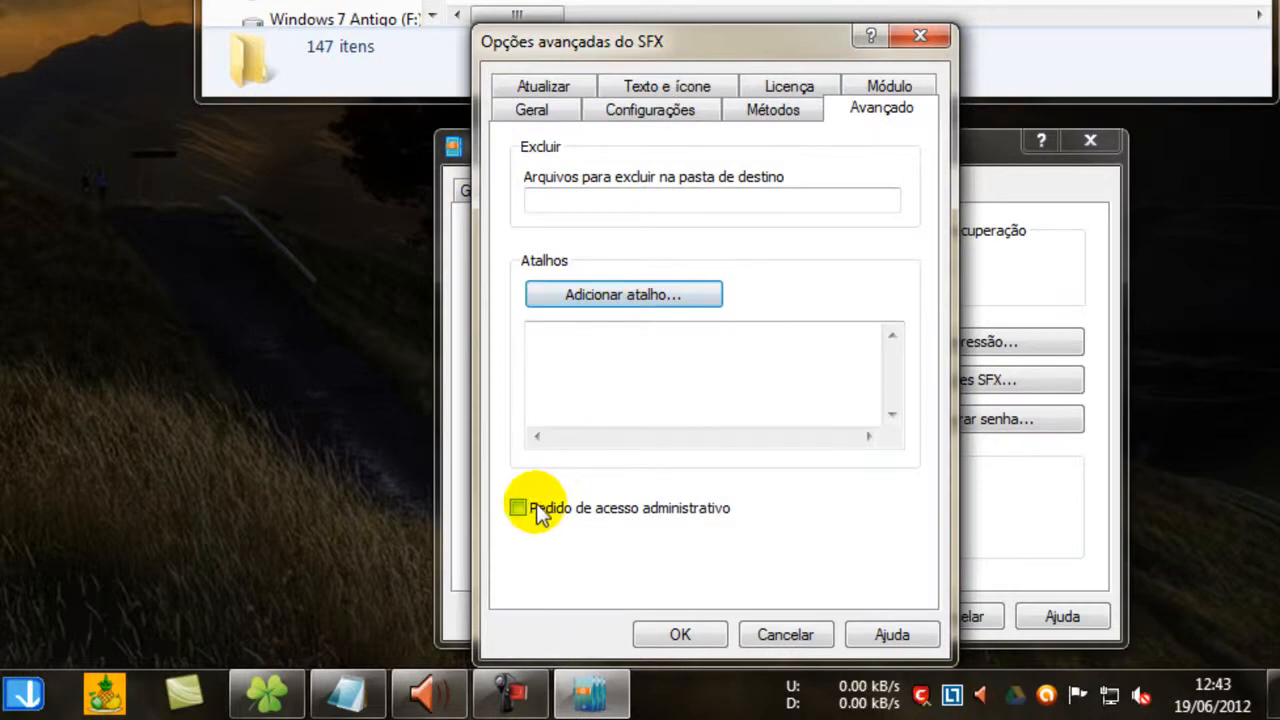
pyautogui.click(639, 512)
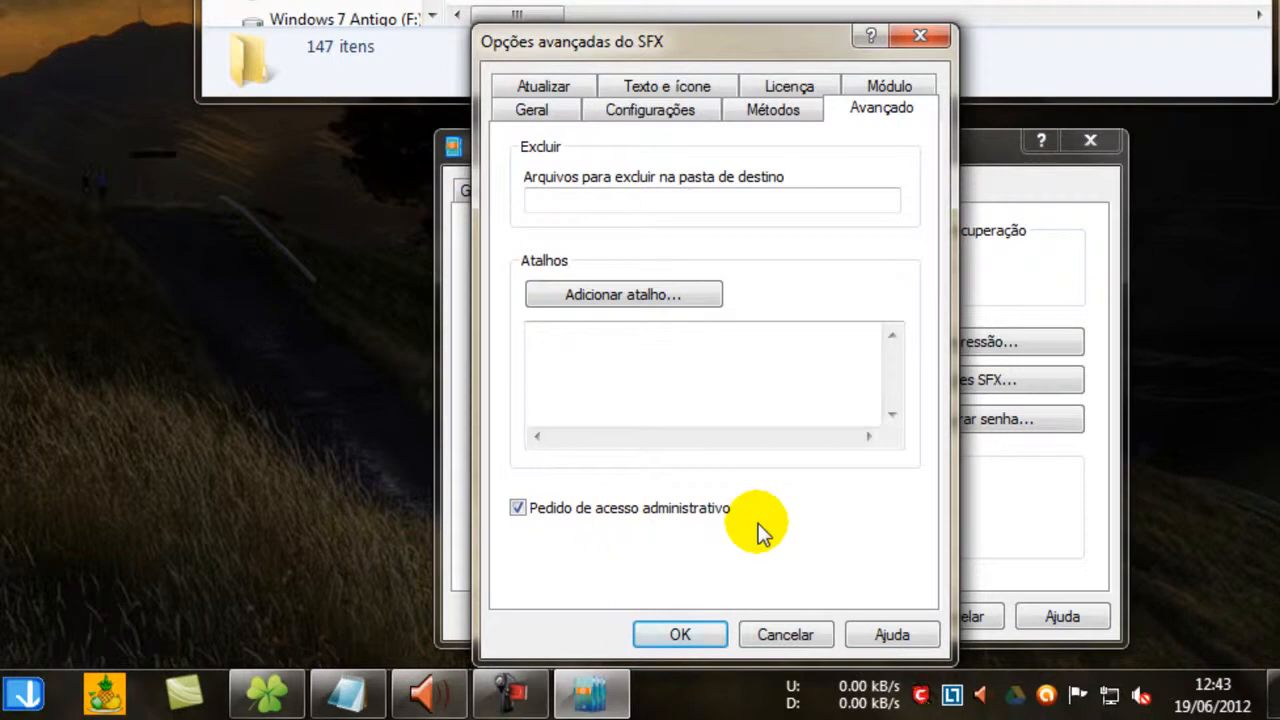
# Start a desktop shortcut for the SFX and set its source file name to popmodlauncher.exe, copied from the Setup folder.
pyautogui.click(662, 295)
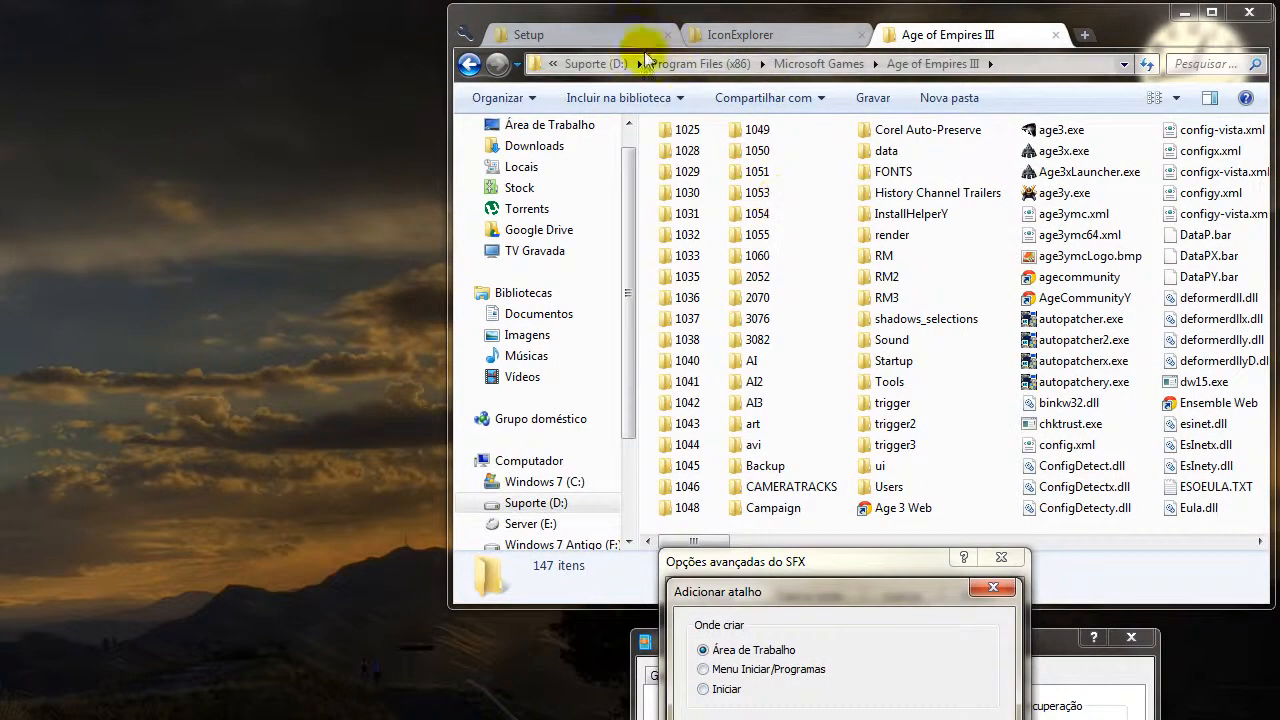
pyautogui.click(757, 38)
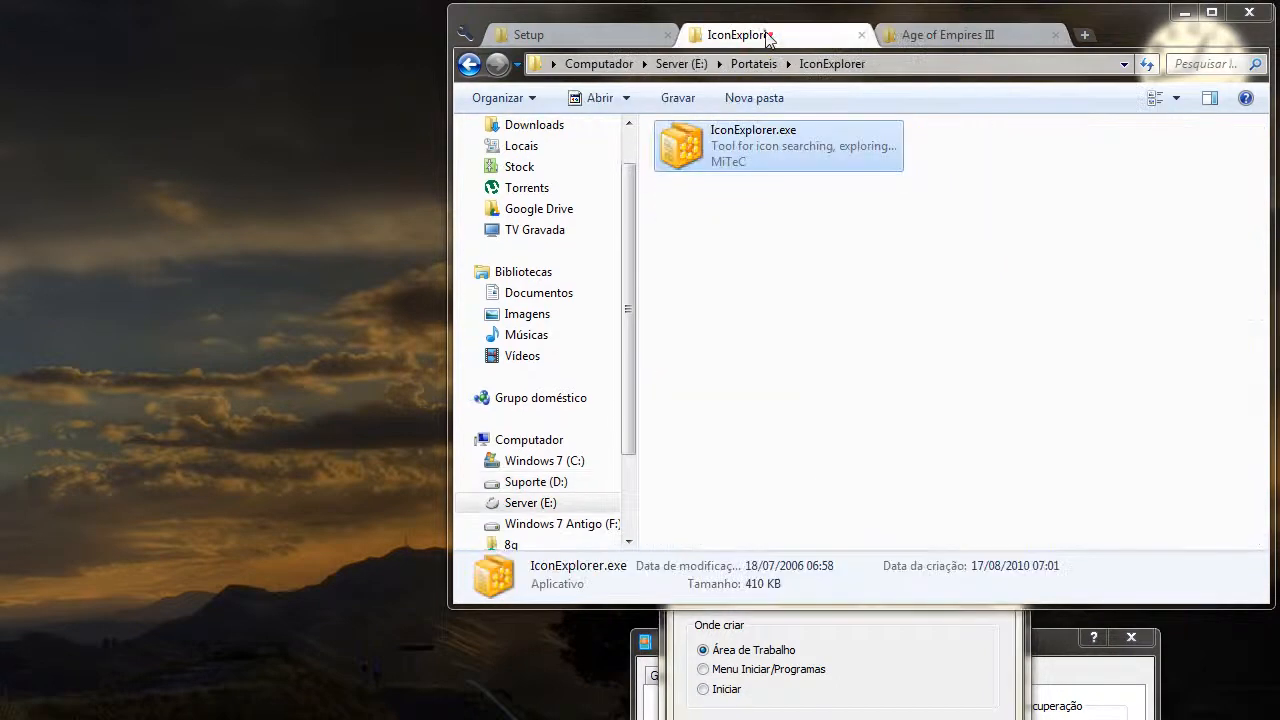
pyautogui.click(551, 34)
pyautogui.click(780, 484)
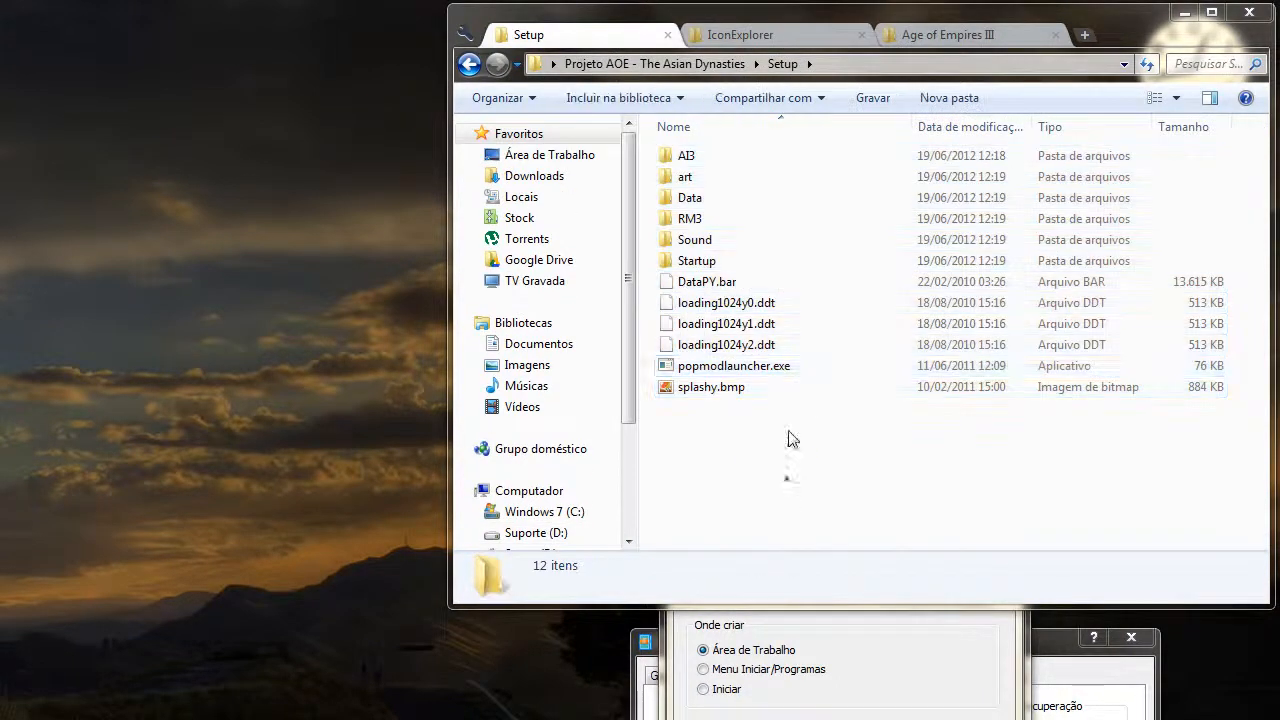
pyautogui.click(803, 368)
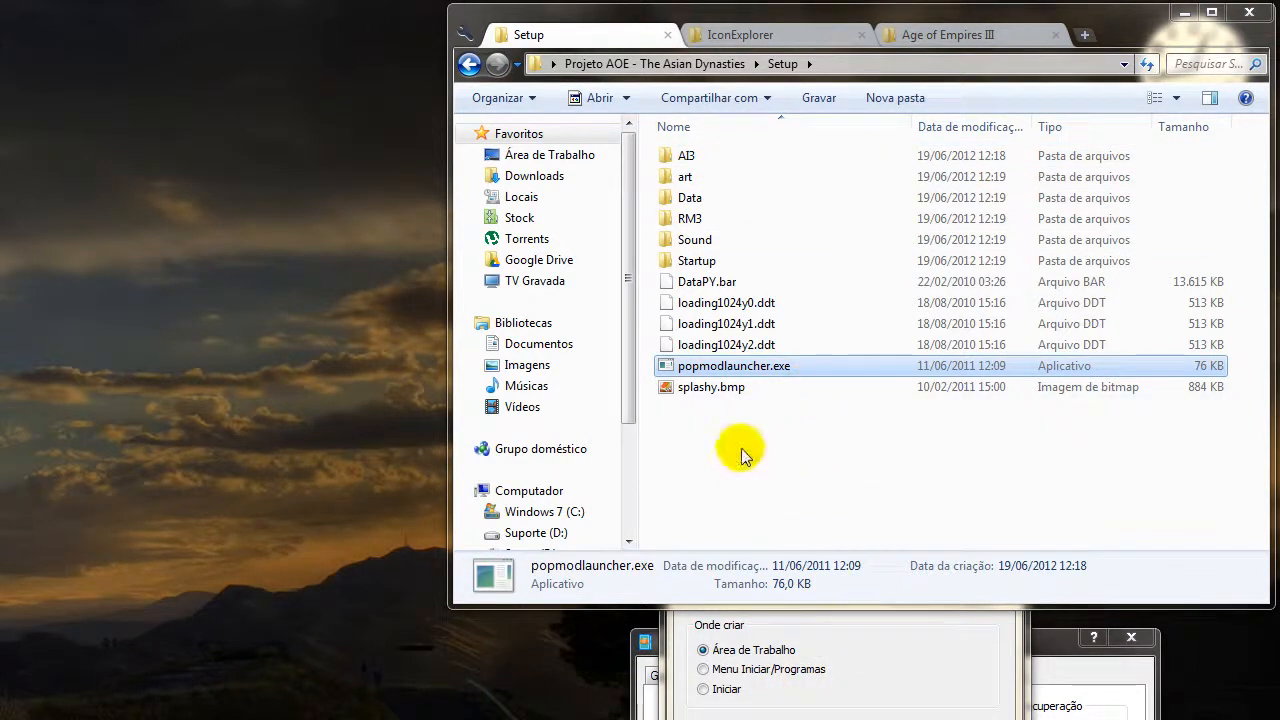
pyautogui.click(766, 418)
pyautogui.click(789, 370)
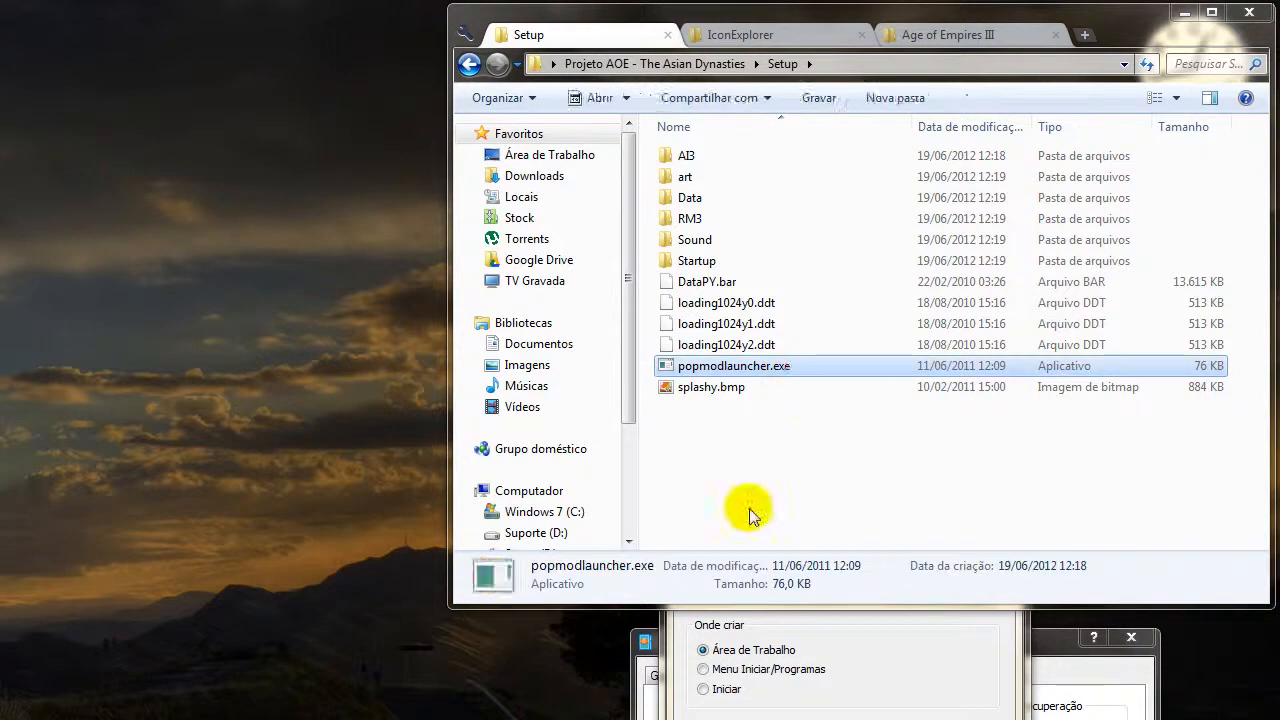
pyautogui.press('F2')
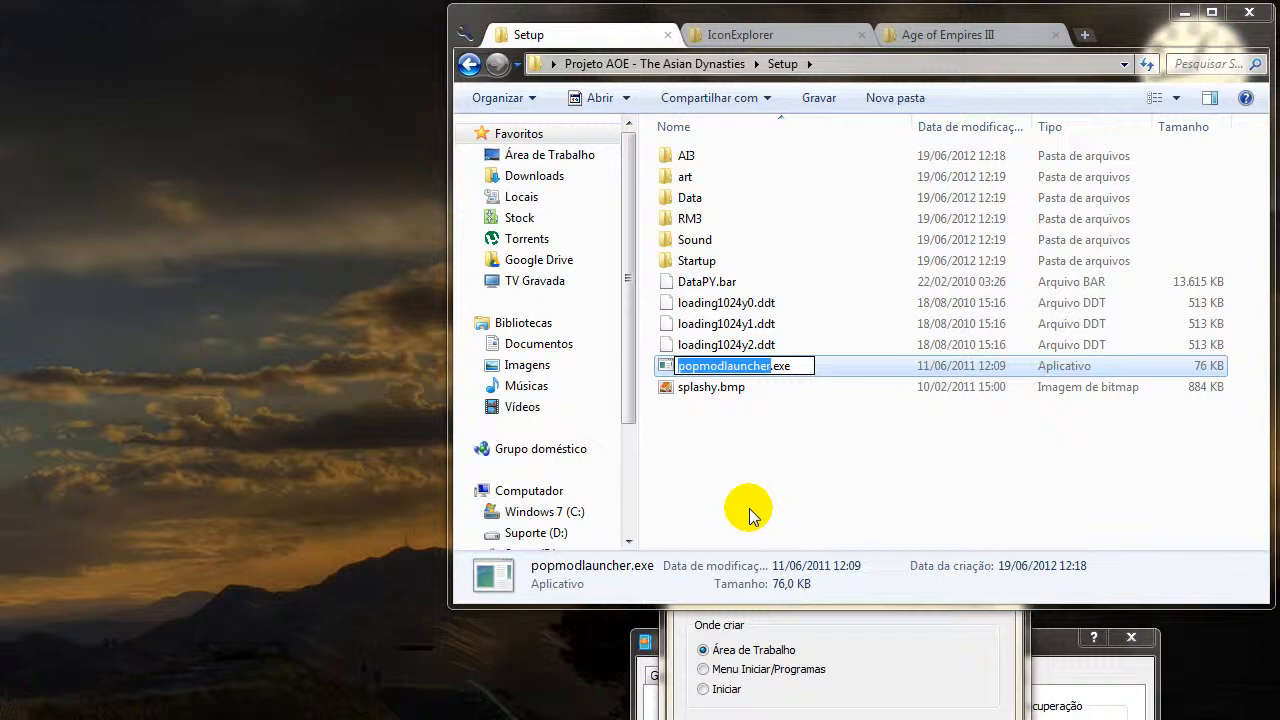
pyautogui.hotkey('ctrl', 'a')
pyautogui.hotkey('ctrl', 'c')
pyautogui.press('Return')
pyautogui.click(765, 432)
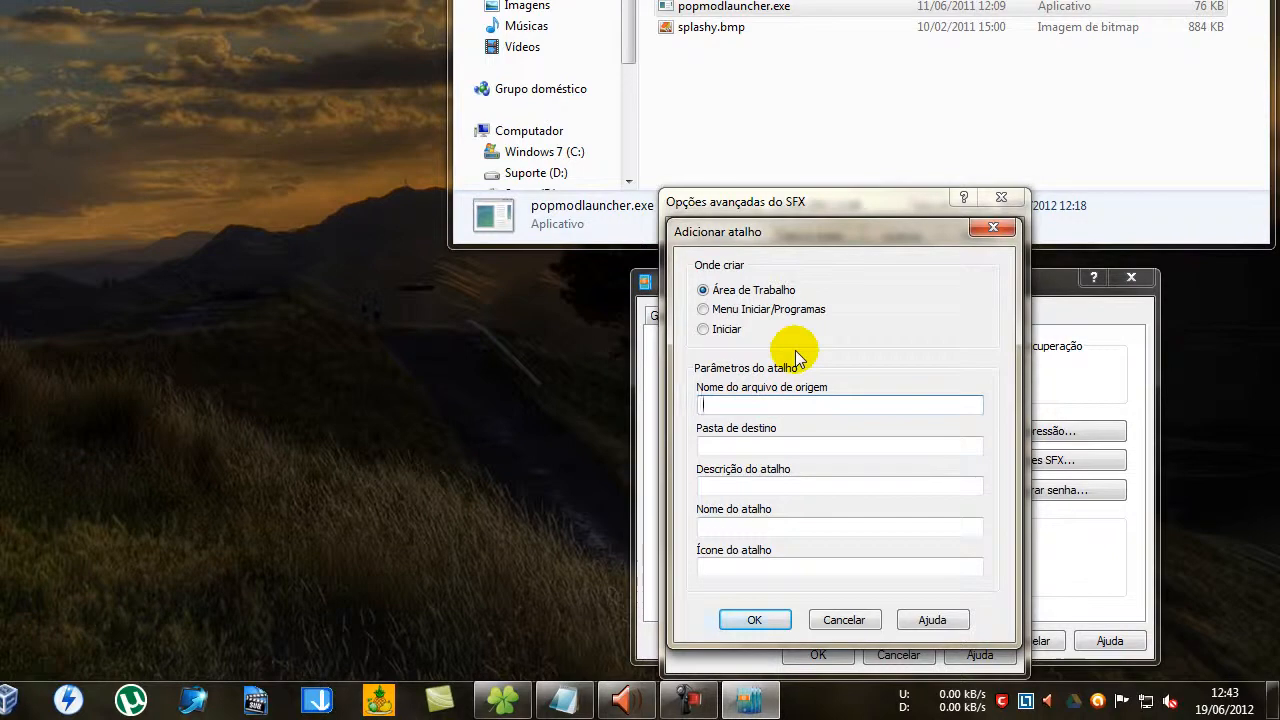
pyautogui.hotkey('ctrl', 'v')
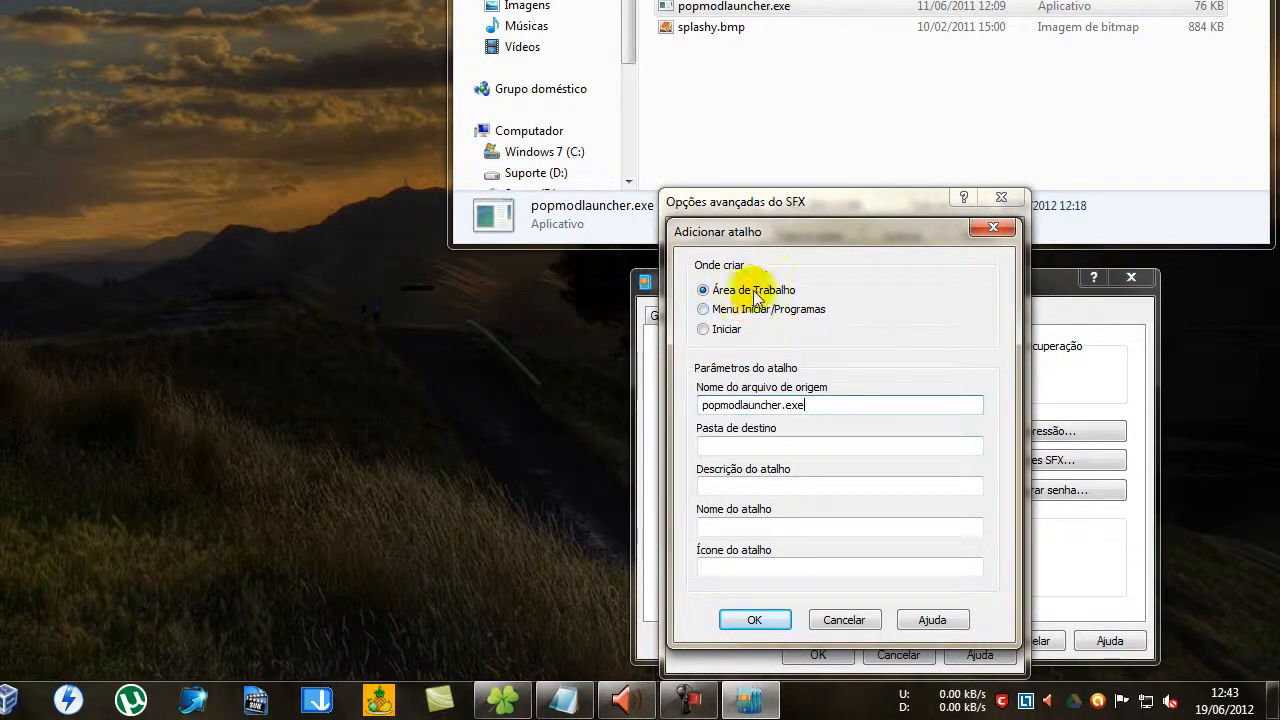
# Leave the shortcut's destination folder empty, set its description to AOE and its name to AOE3 tune.
pyautogui.click(796, 445)
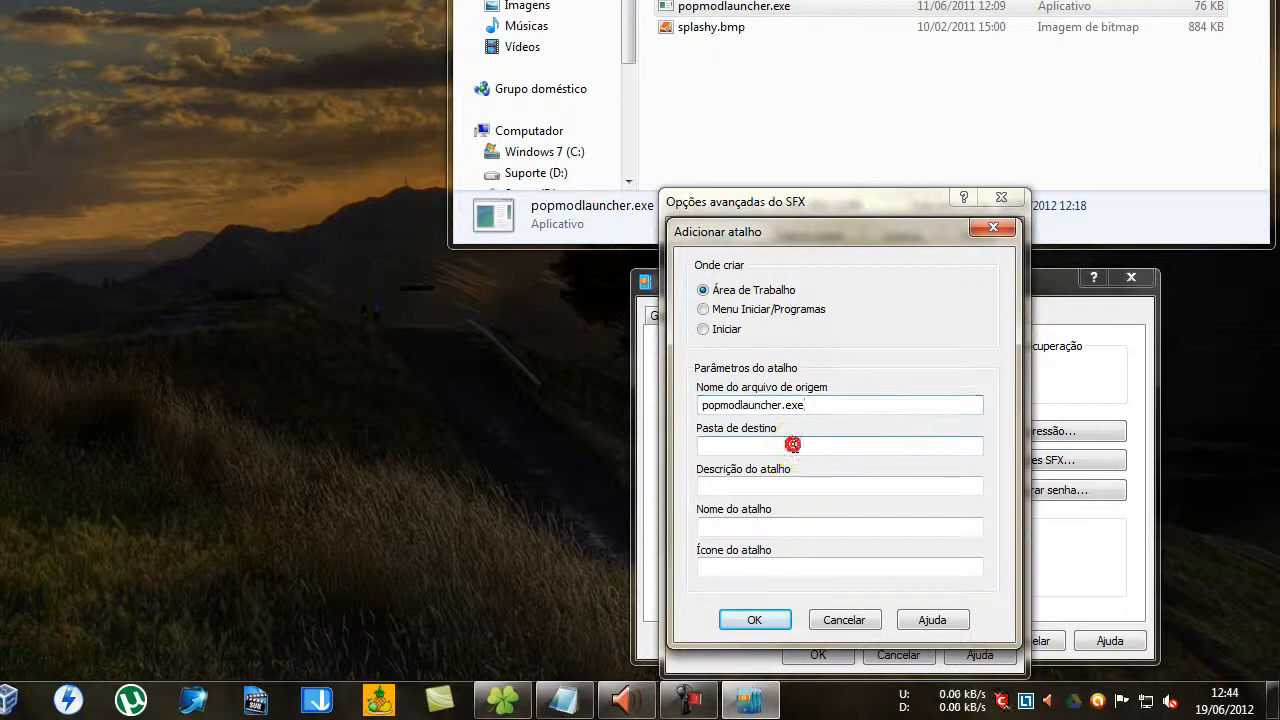
pyautogui.click(787, 485)
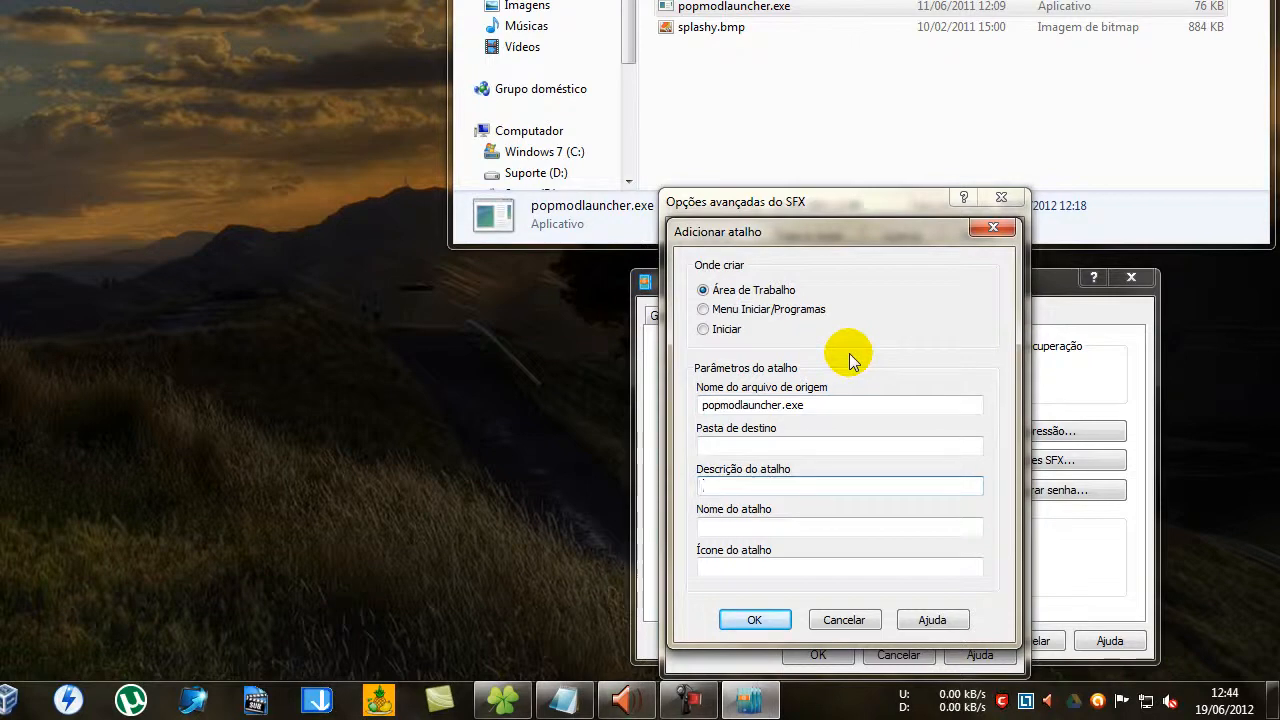
pyautogui.write('AOE')
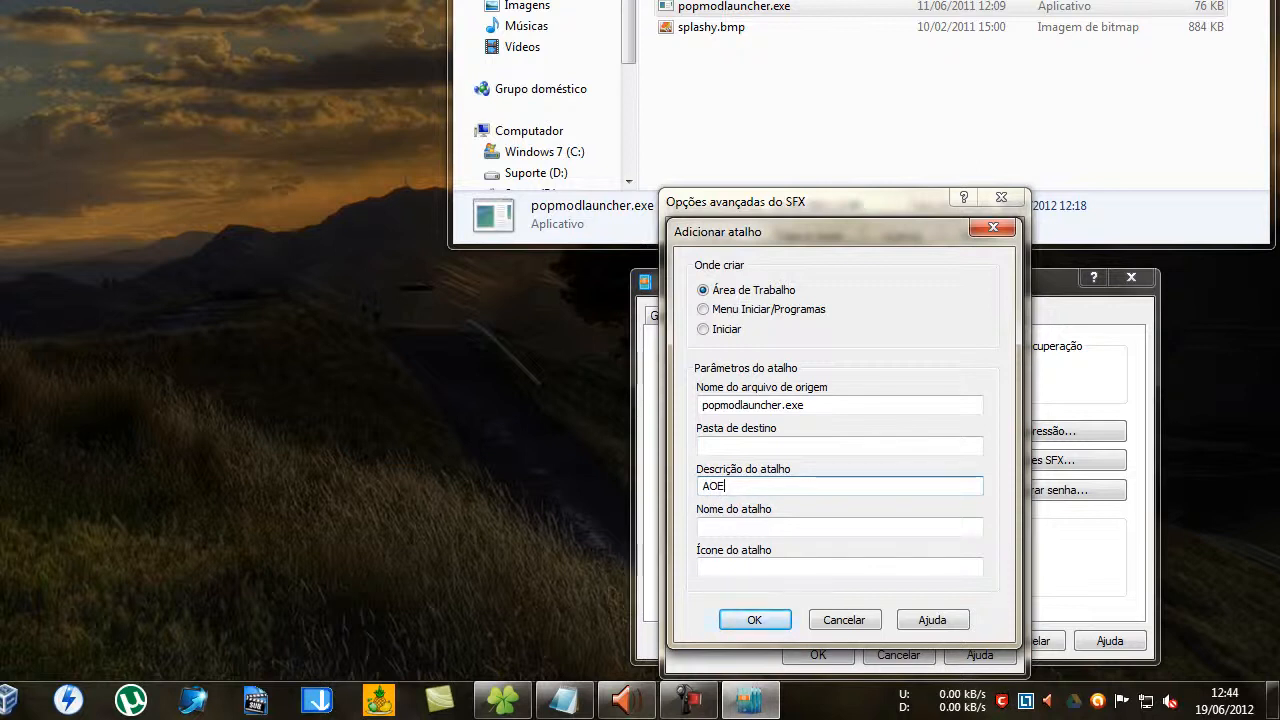
pyautogui.click(785, 526)
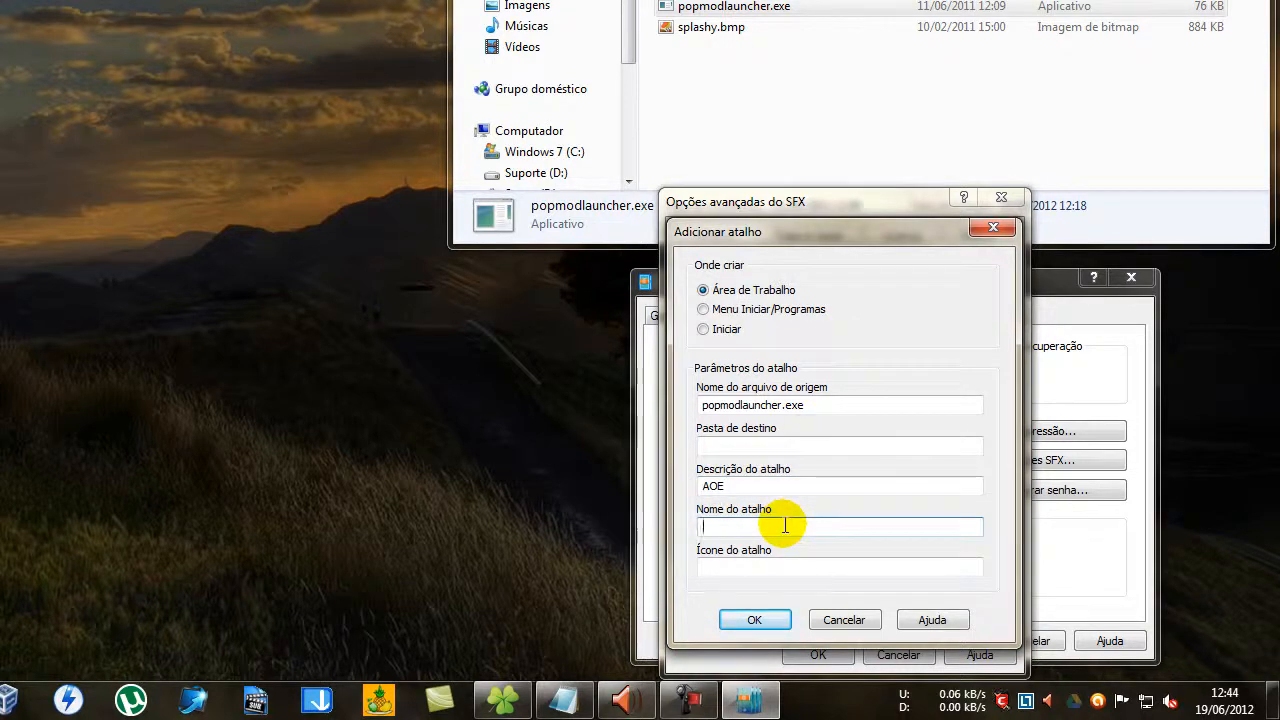
pyautogui.write('AOE3')
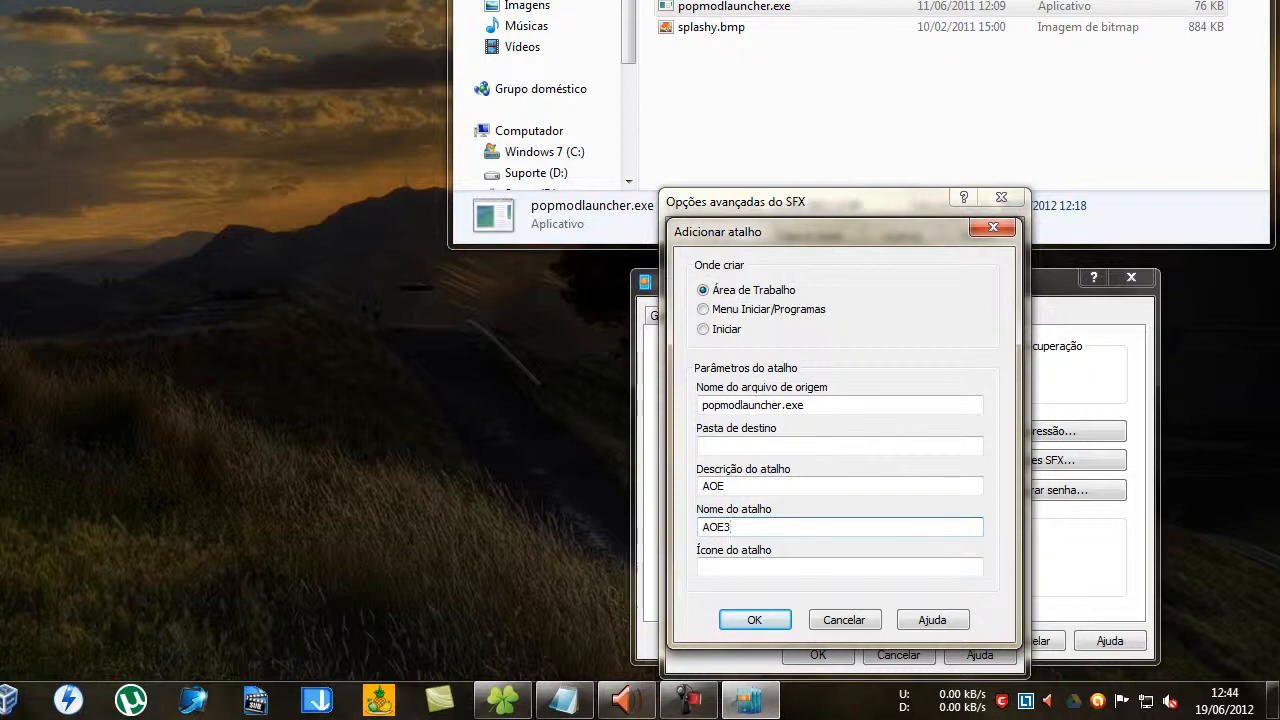
pyautogui.write('tune')
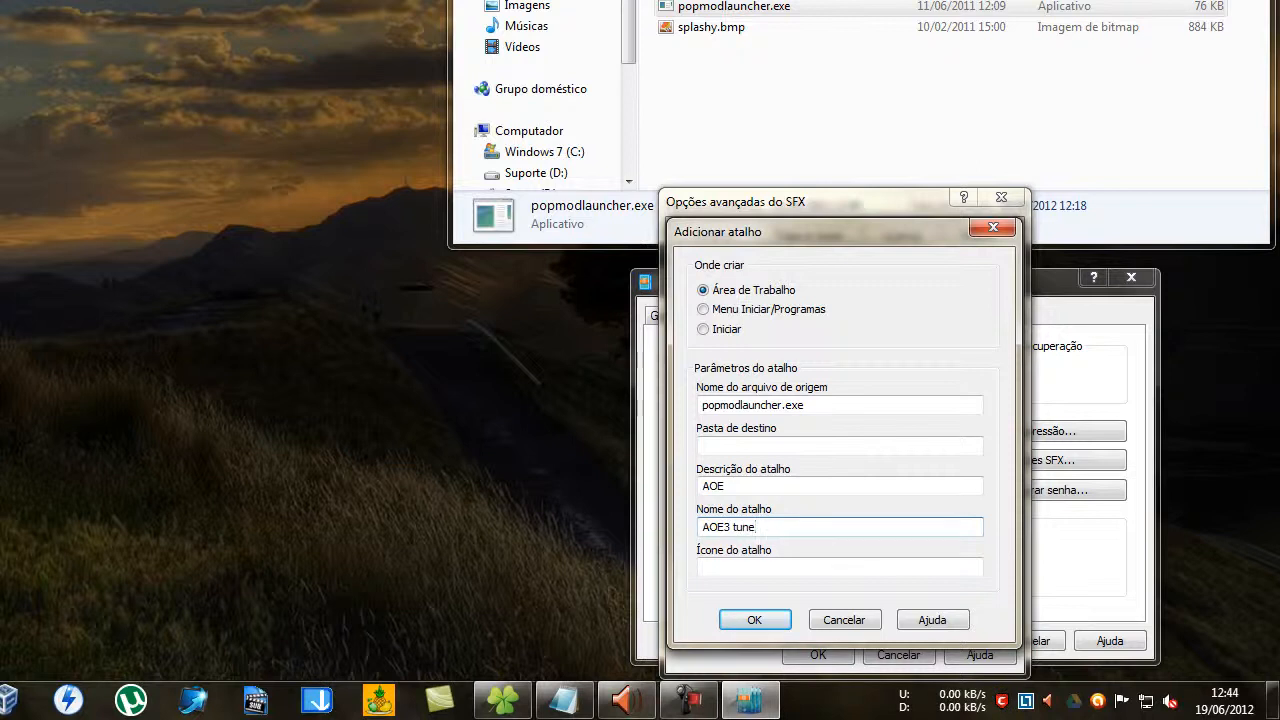
# Fill the shortcut's icon path with the game folder D:\Program Files (x86)\Microsoft Games\Age of Empires III\, copied from the Explorer address.
pyautogui.click(778, 562)
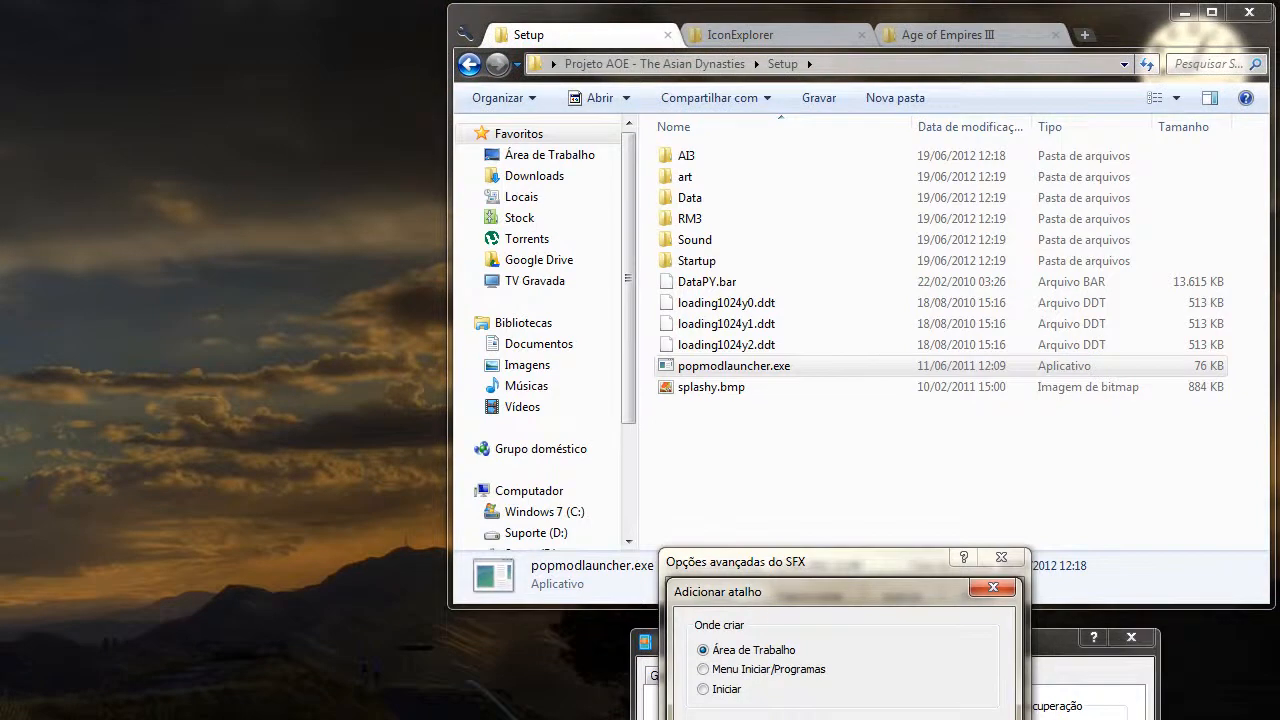
pyautogui.click(965, 35)
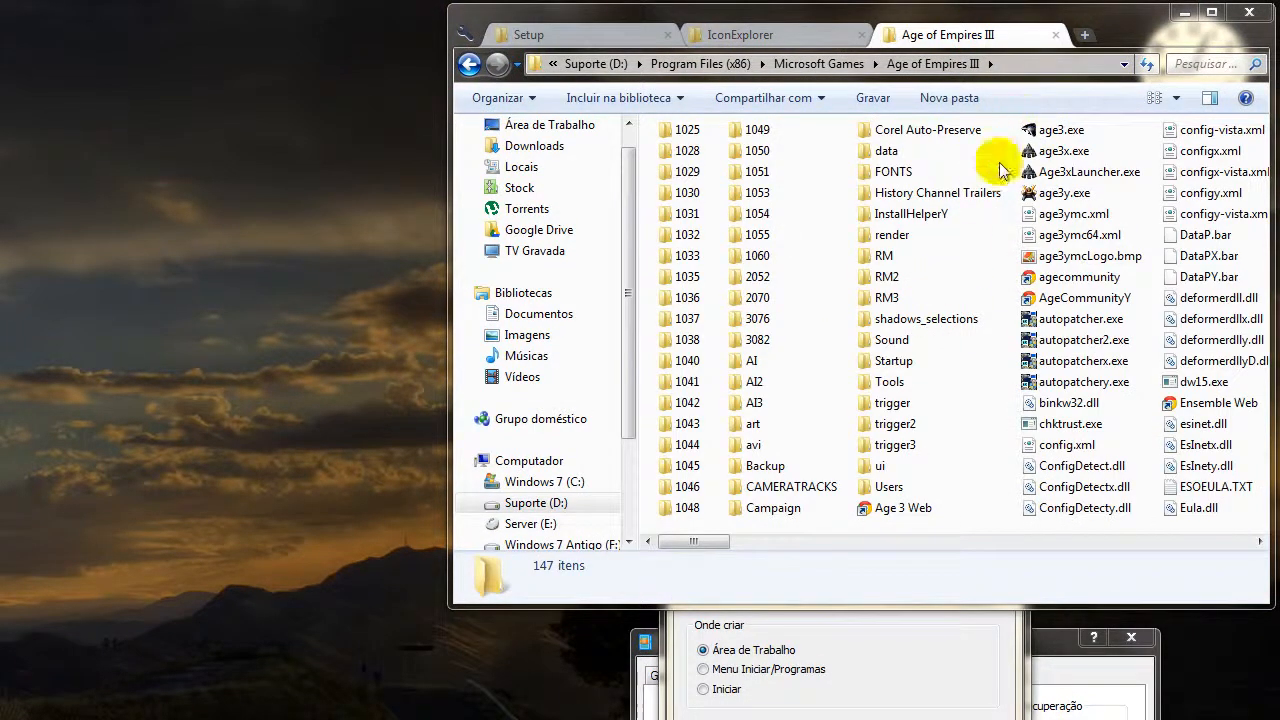
pyautogui.click(1018, 64)
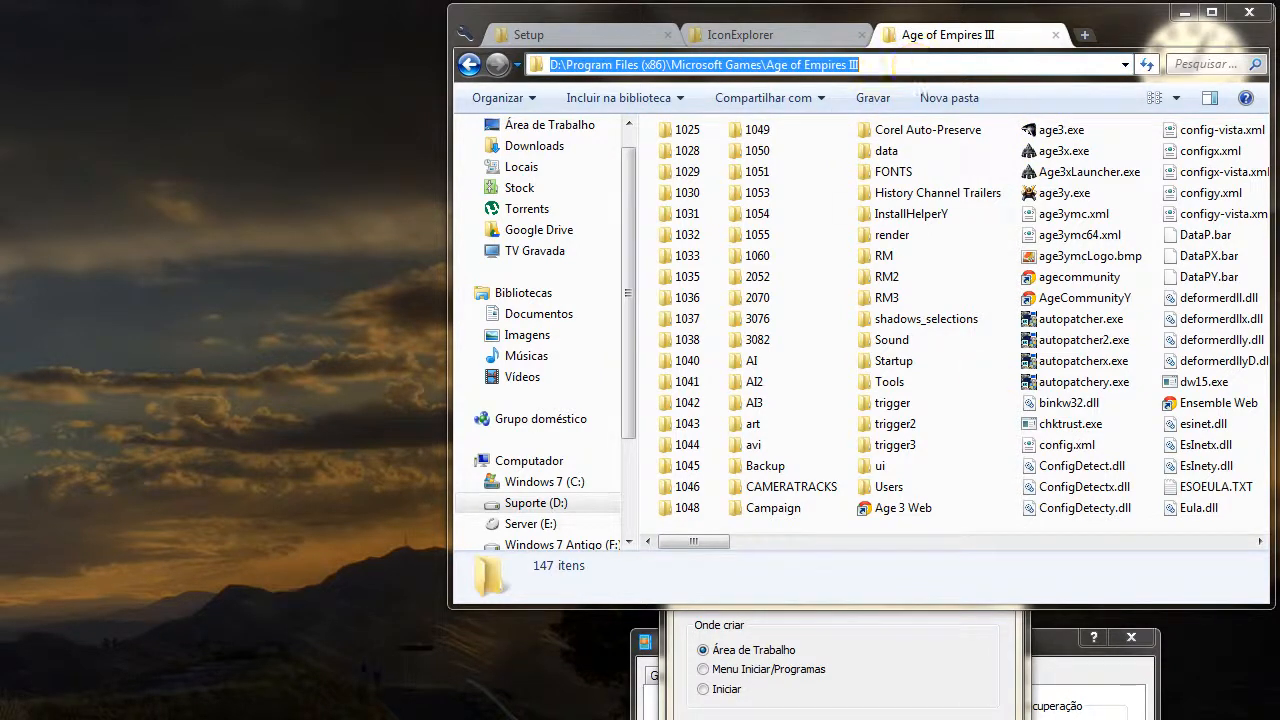
pyautogui.click(860, 568)
pyautogui.hotkey('ctrl', 'v')
pyautogui.hotkey('ctrl', 'a')
pyautogui.press('BackSpace')
pyautogui.click(1011, 54)
pyautogui.hotkey('ctrl', 'c')
pyautogui.click(790, 558)
pyautogui.hotkey('ctrl', 'v')
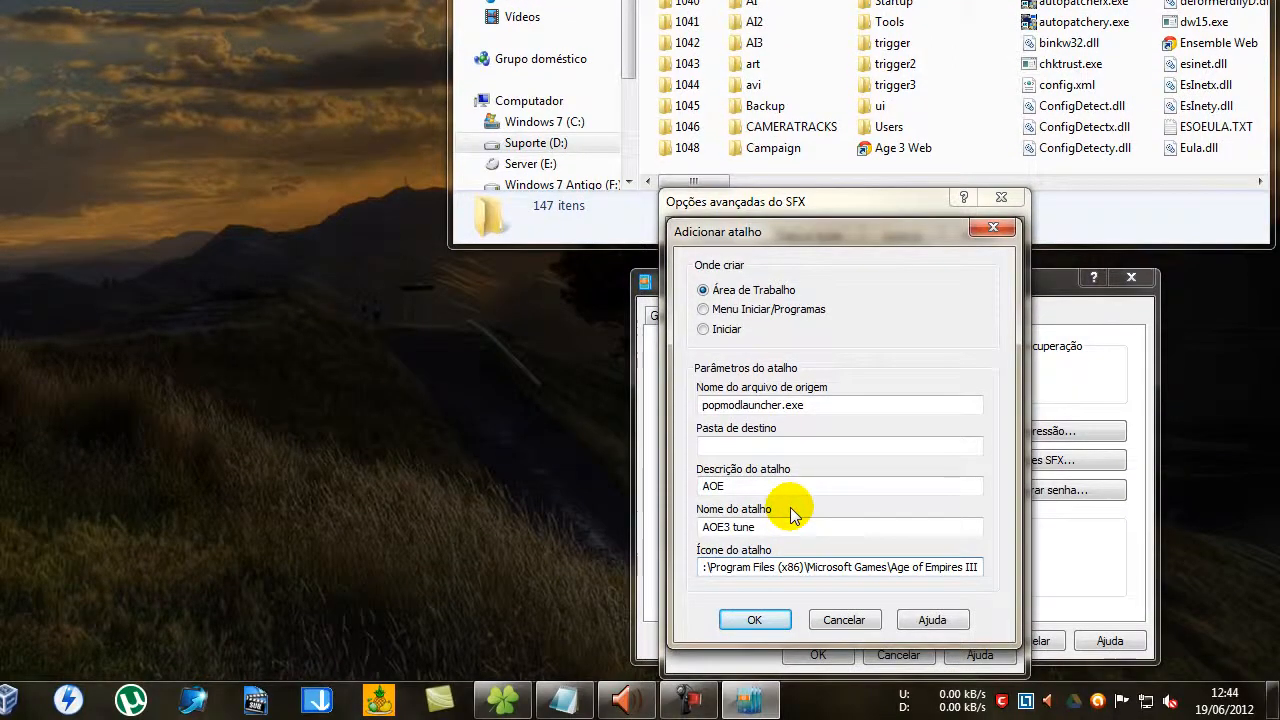
pyautogui.write('\\')
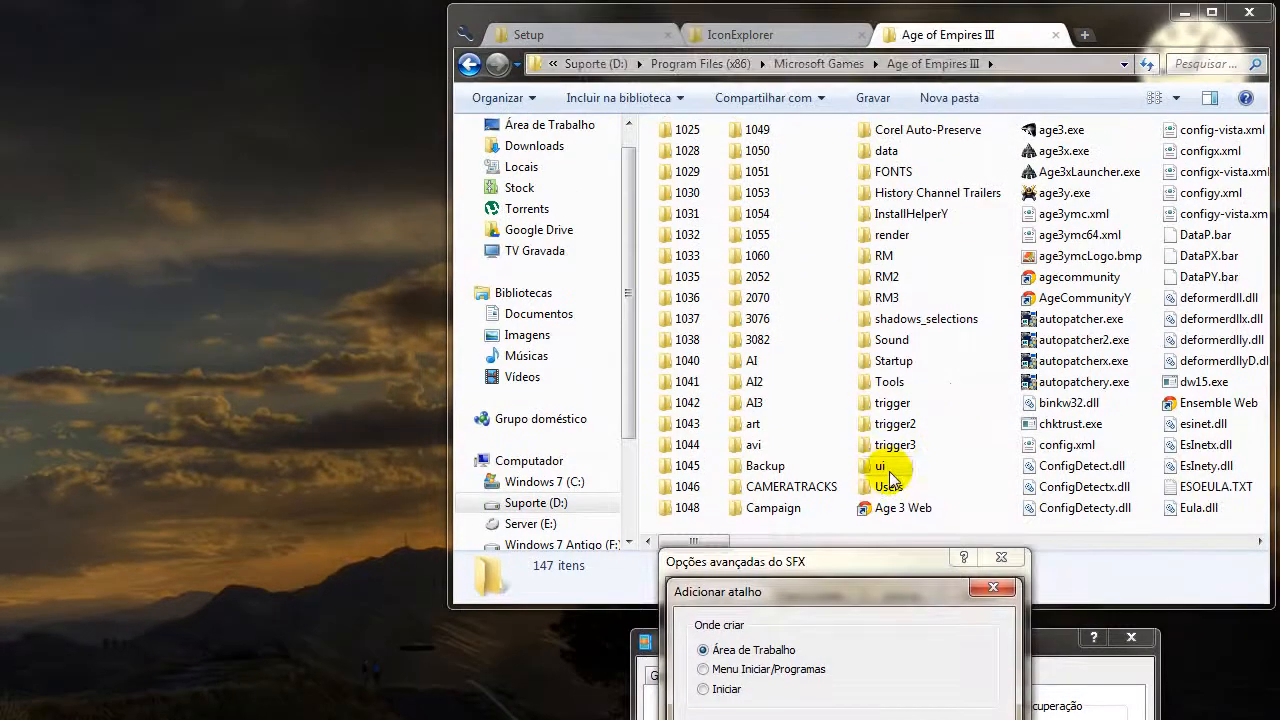
# Append age3y.exe, copied from the game folder, to the shortcut's icon path, then add the shortcut and check its entry.
pyautogui.click(886, 264)
pyautogui.scroll(-1, 959, 167)
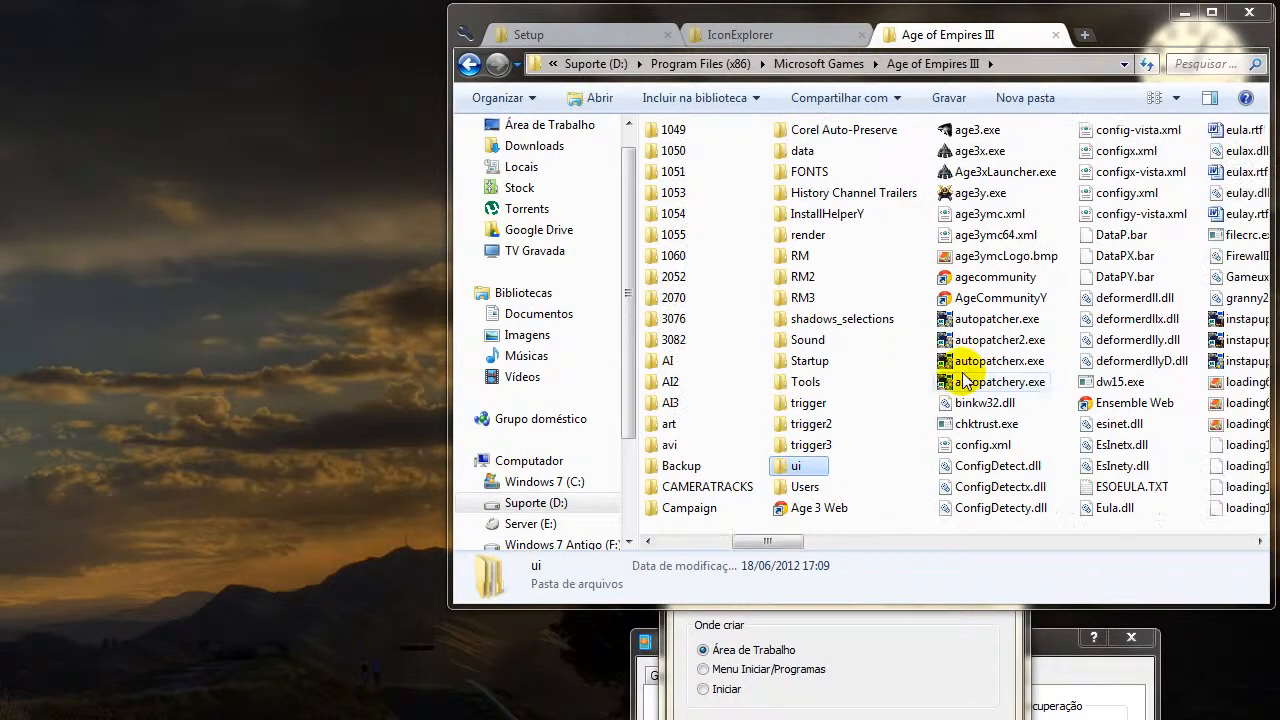
pyautogui.click(1003, 195)
pyautogui.scroll(-1, 1025, 262)
pyautogui.scroll(1, 1030, 268)
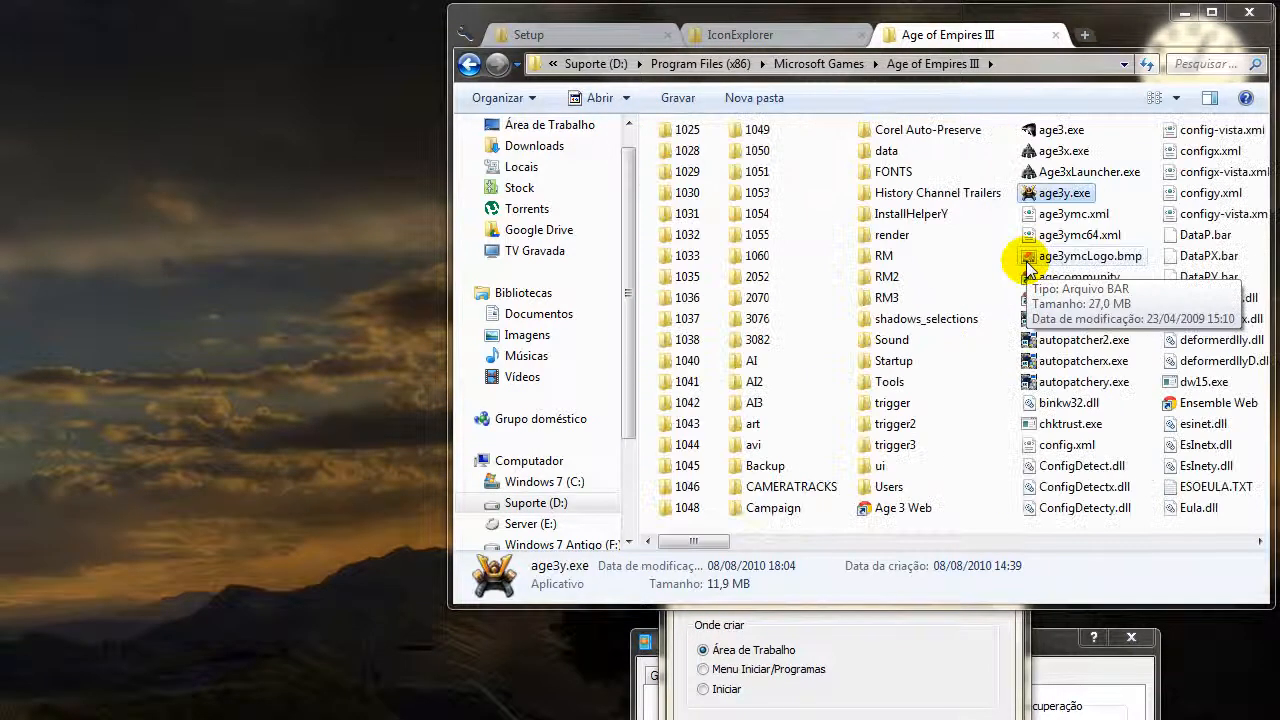
pyautogui.click(1139, 194)
pyautogui.click(1060, 195)
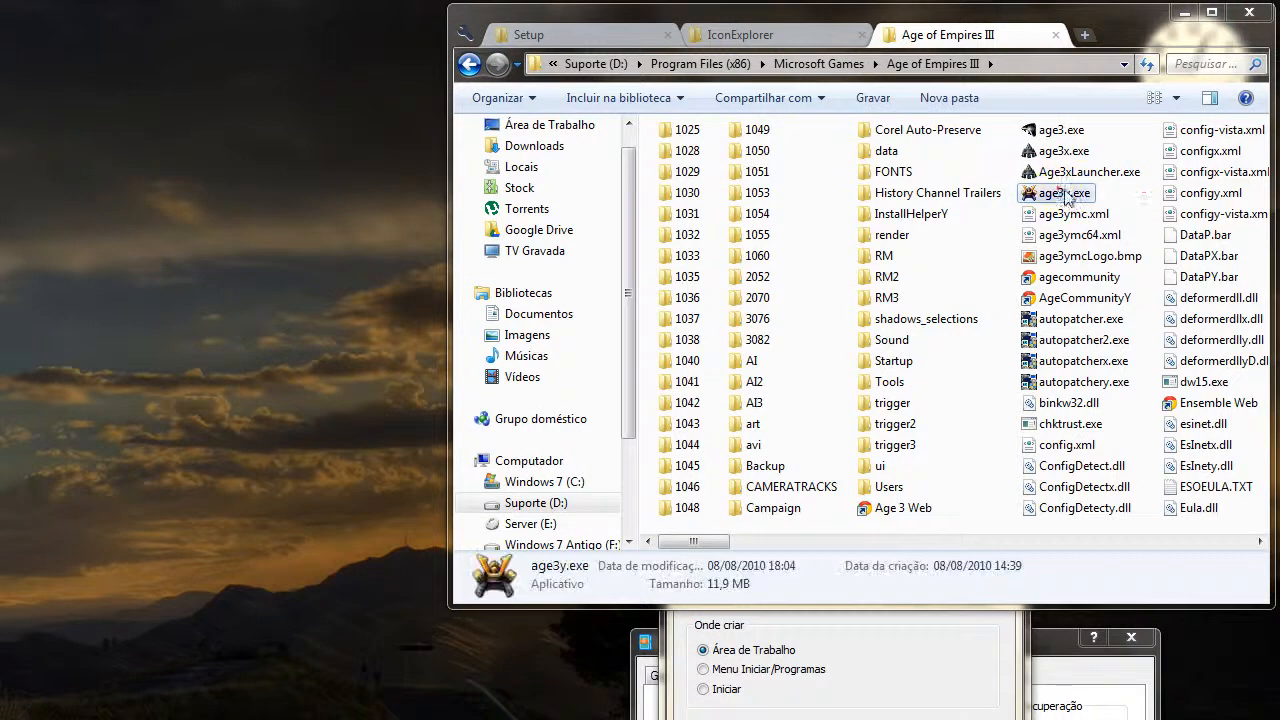
pyautogui.press('F2')
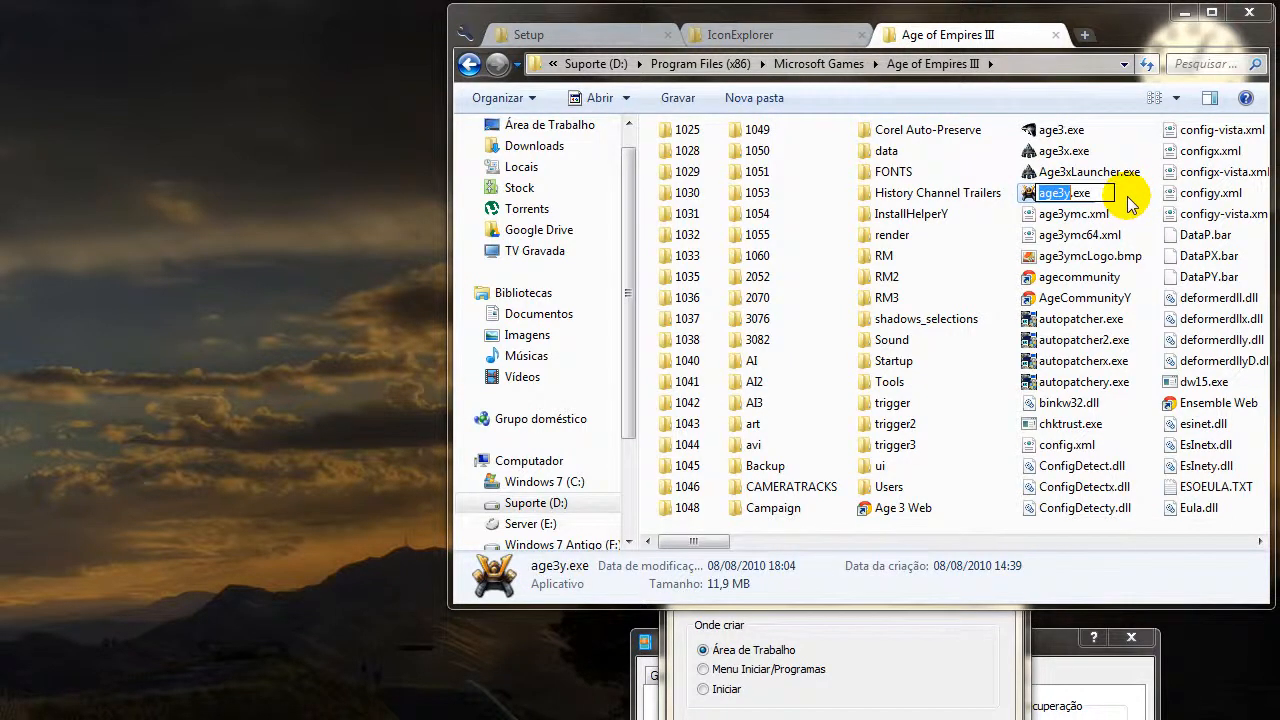
pyautogui.hotkey('ctrl', 'a')
pyautogui.hotkey('ctrl', 'c')
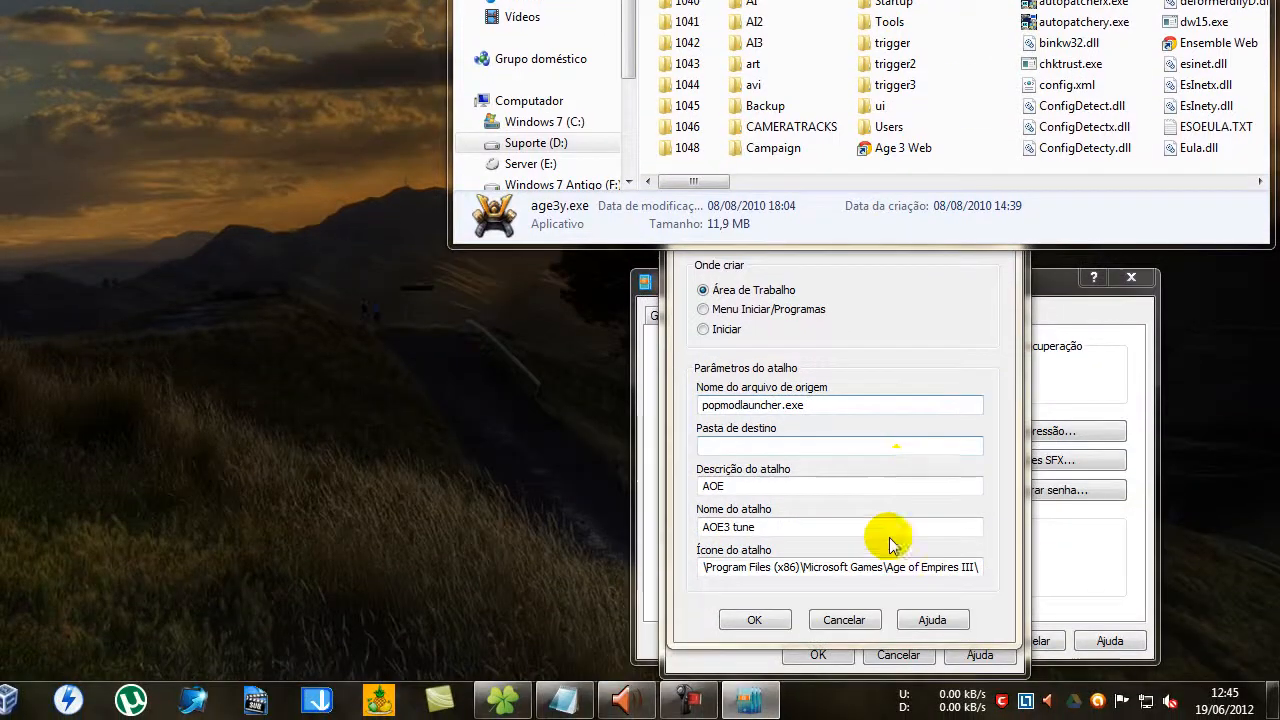
pyautogui.click(922, 570)
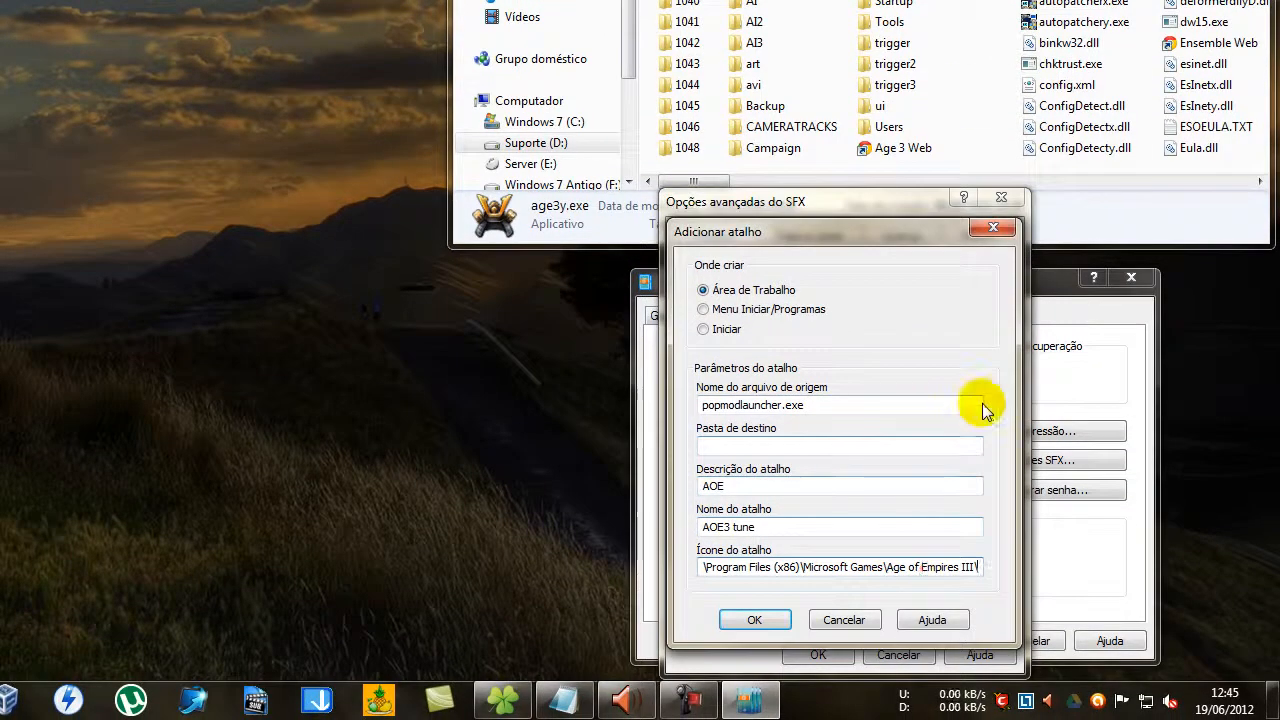
pyautogui.hotkey('ctrl', 'v')
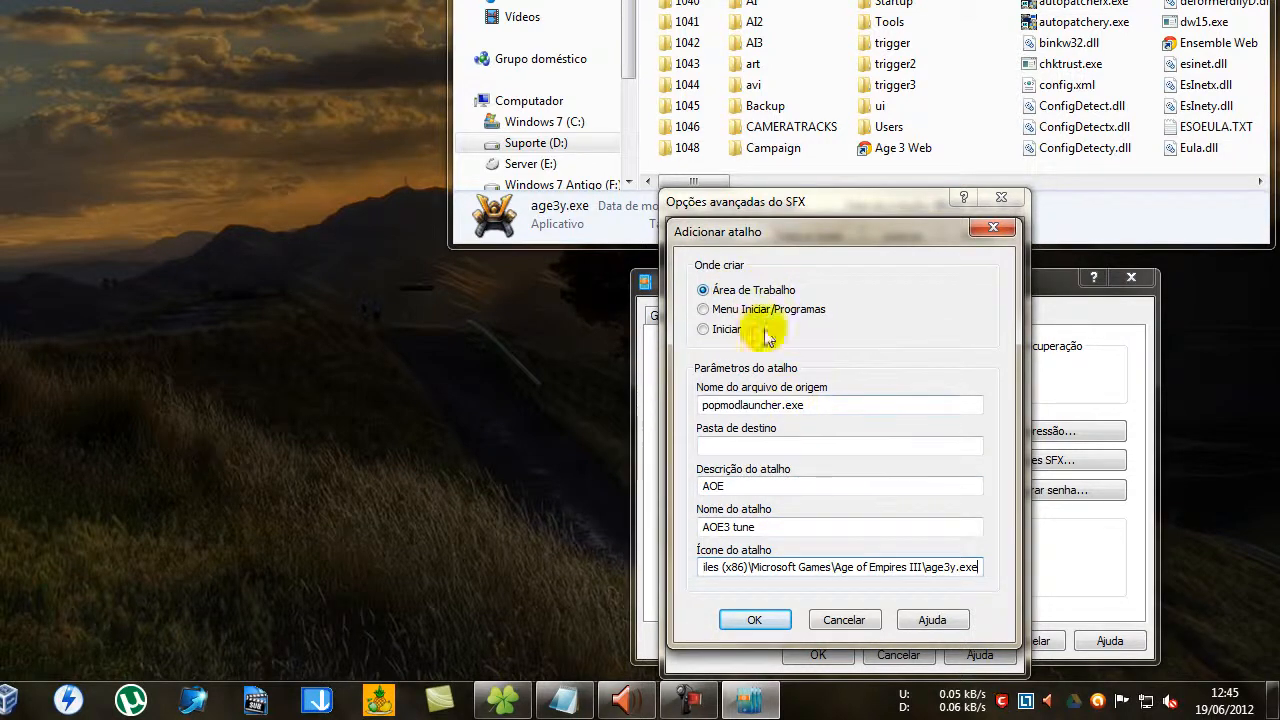
pyautogui.click(757, 618)
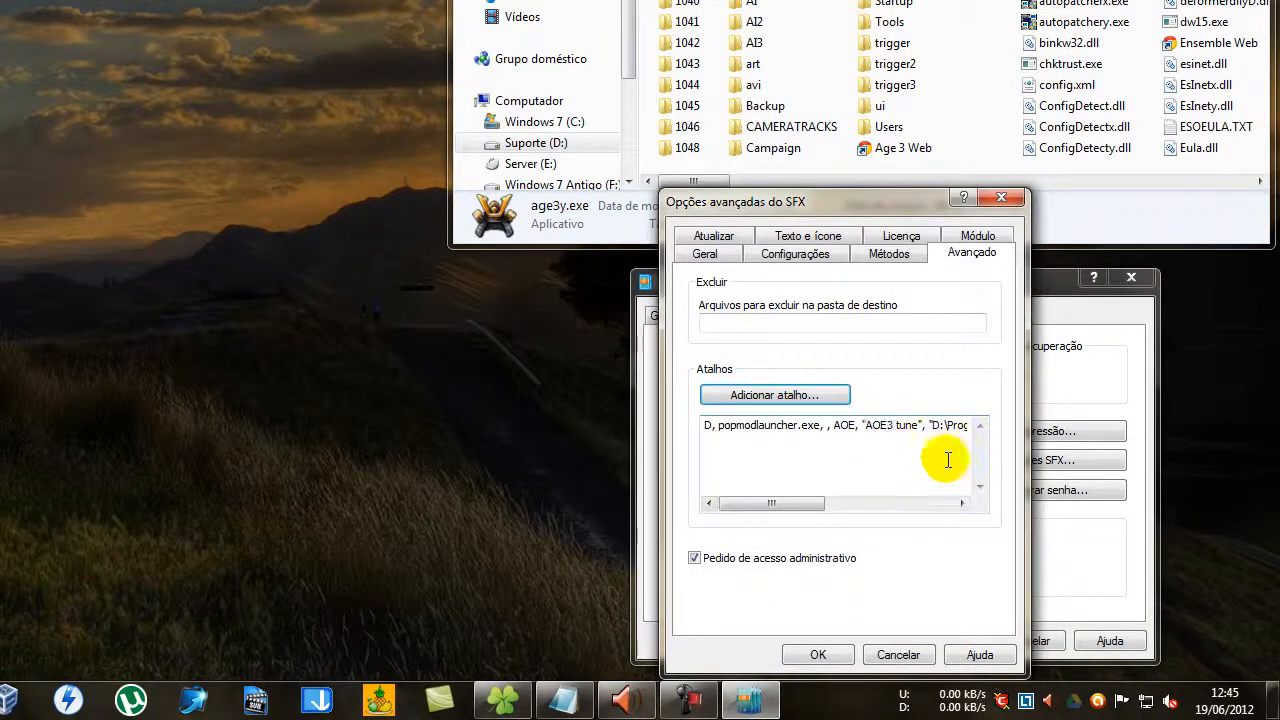
pyautogui.click(786, 427)
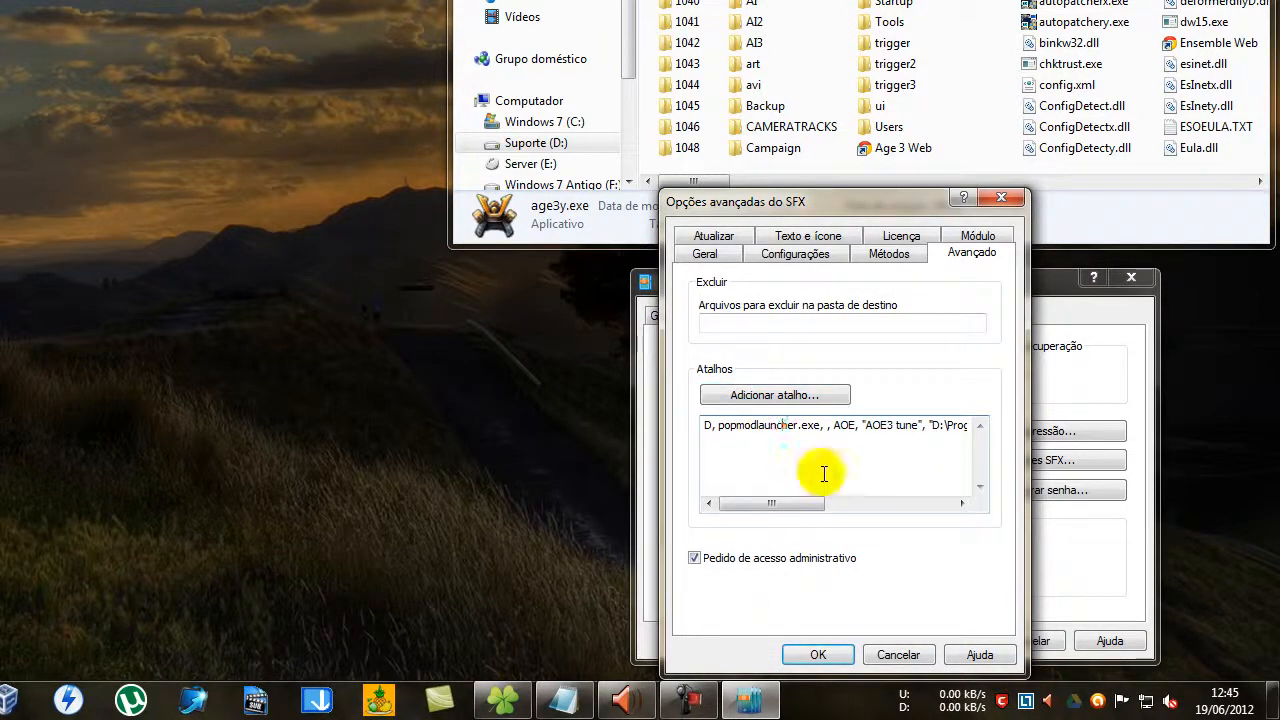
pyautogui.press('End')
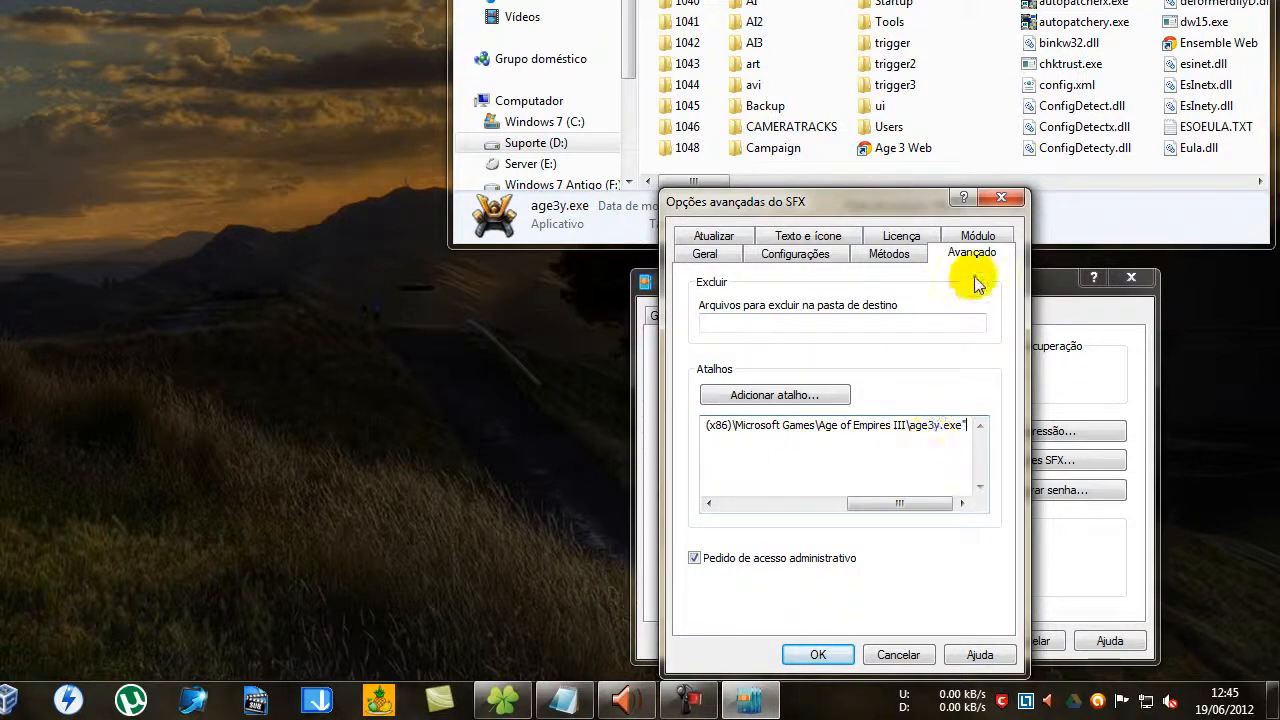
# Set the SFX overwrite method to "substituir todos os arquivos", after trying the option that ignores existing files.
pyautogui.click(716, 237)
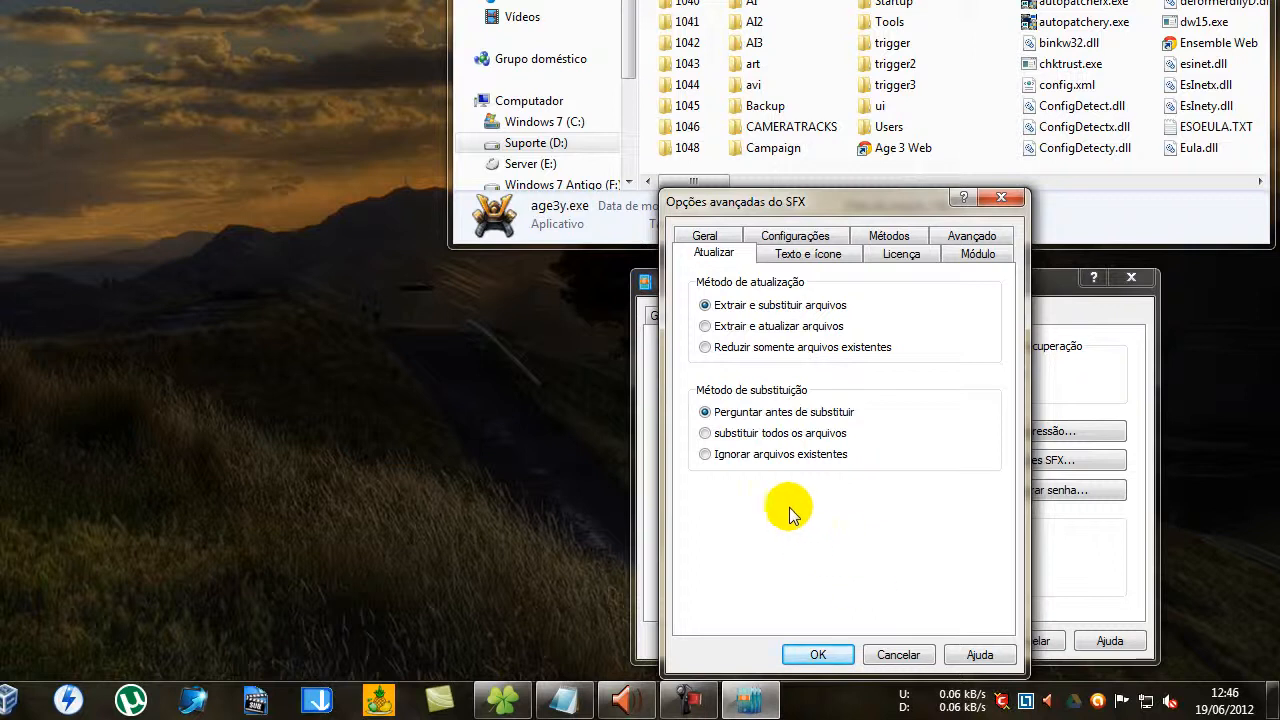
pyautogui.click(733, 441)
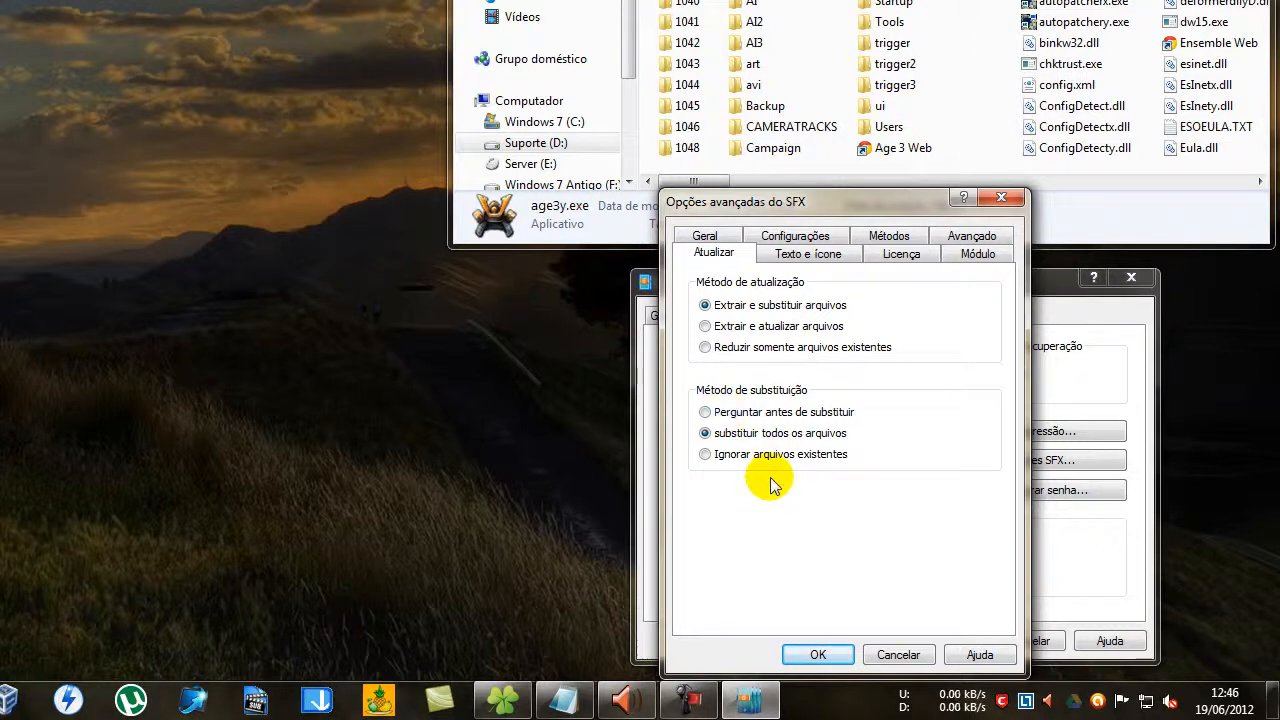
pyautogui.click(703, 453)
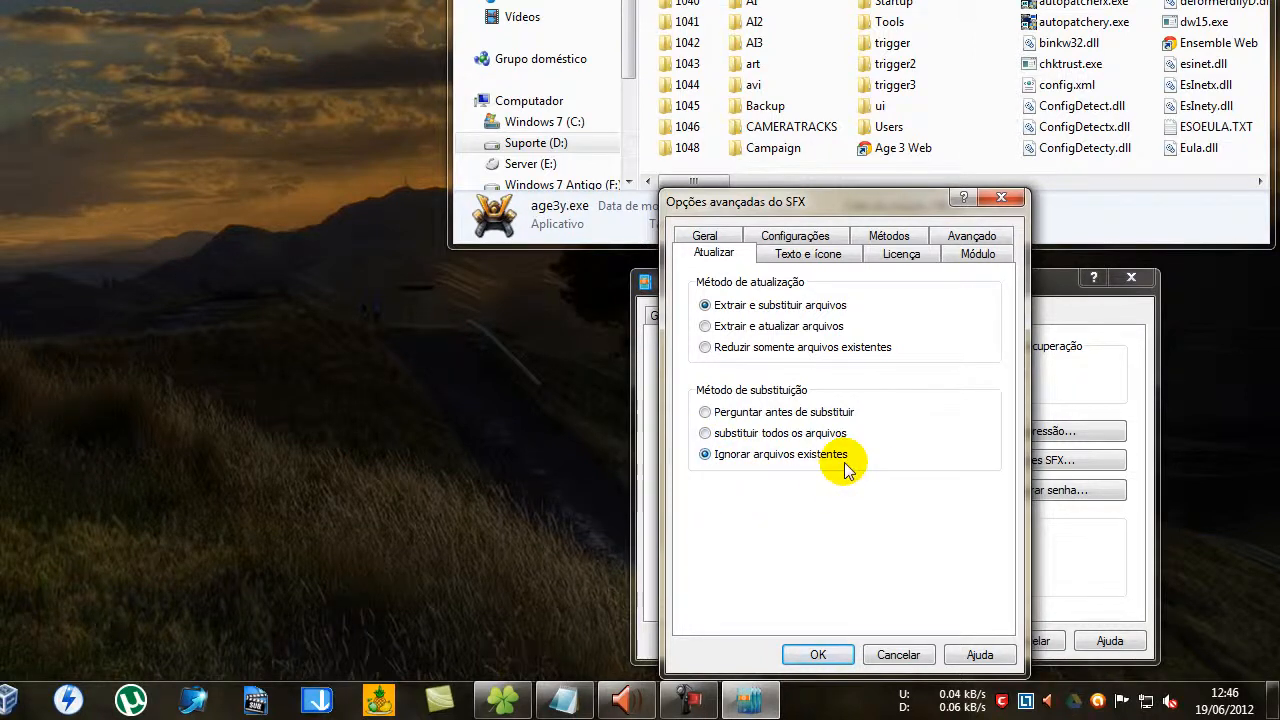
pyautogui.click(778, 433)
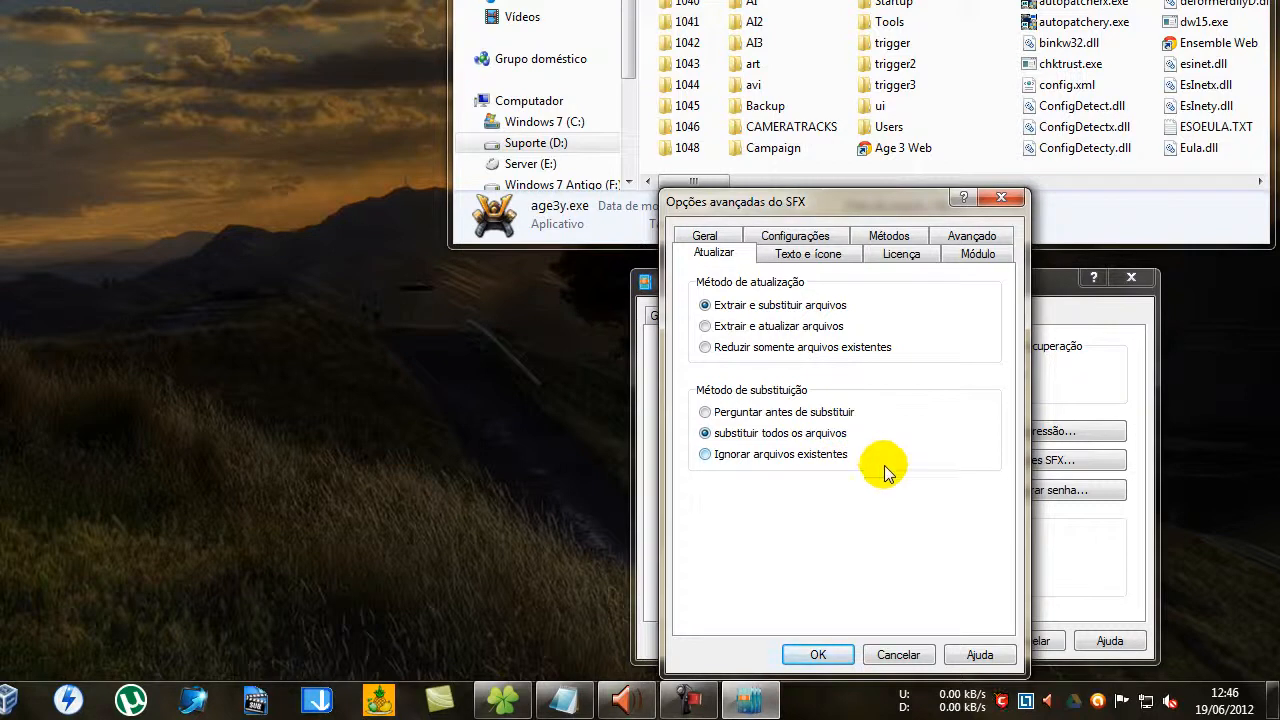
# Go back to the Projeto AOE - The Asian Dynasties folder and set the SFX window title to "AOE3 - tune".
pyautogui.click(822, 256)
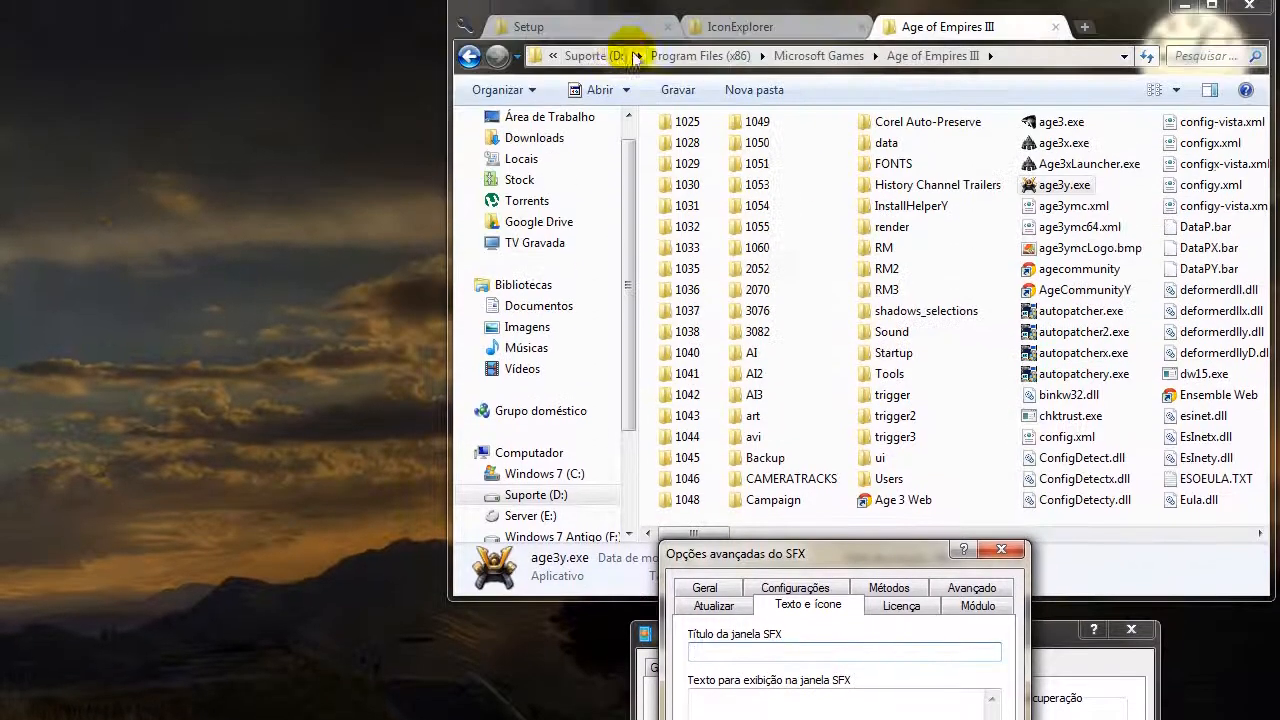
pyautogui.click(598, 37)
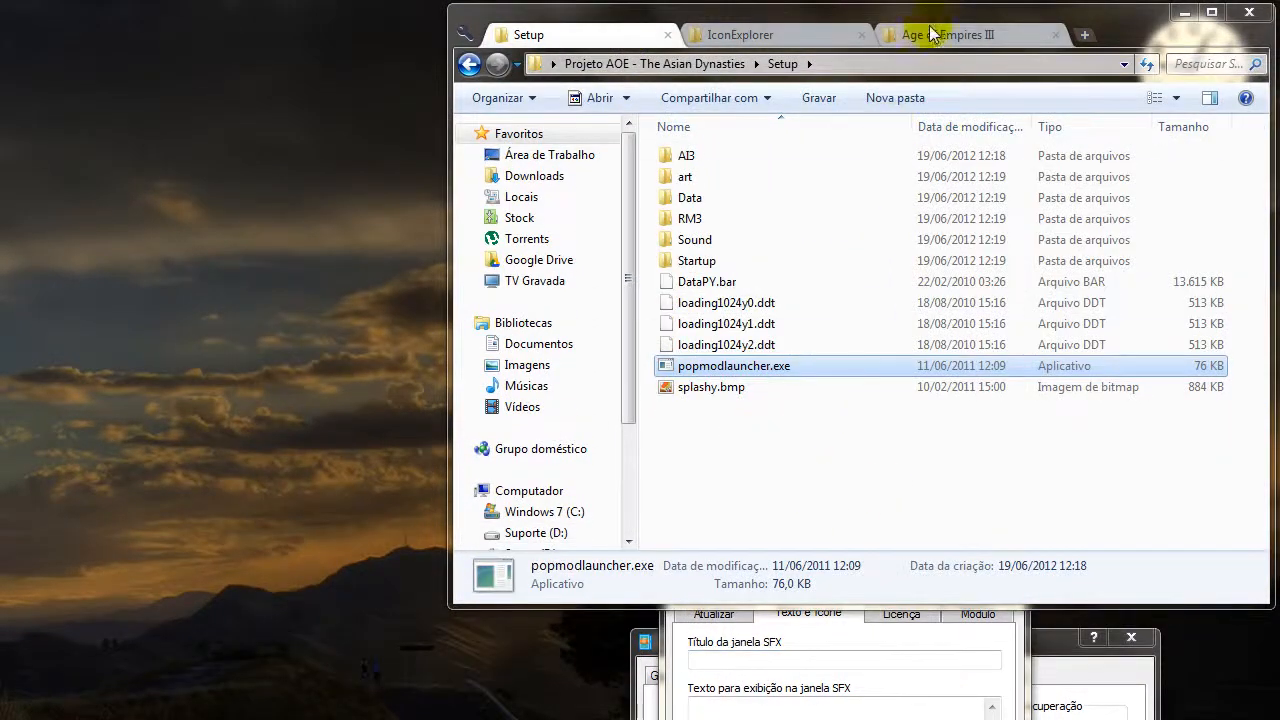
pyautogui.click(469, 63)
pyautogui.click(861, 409)
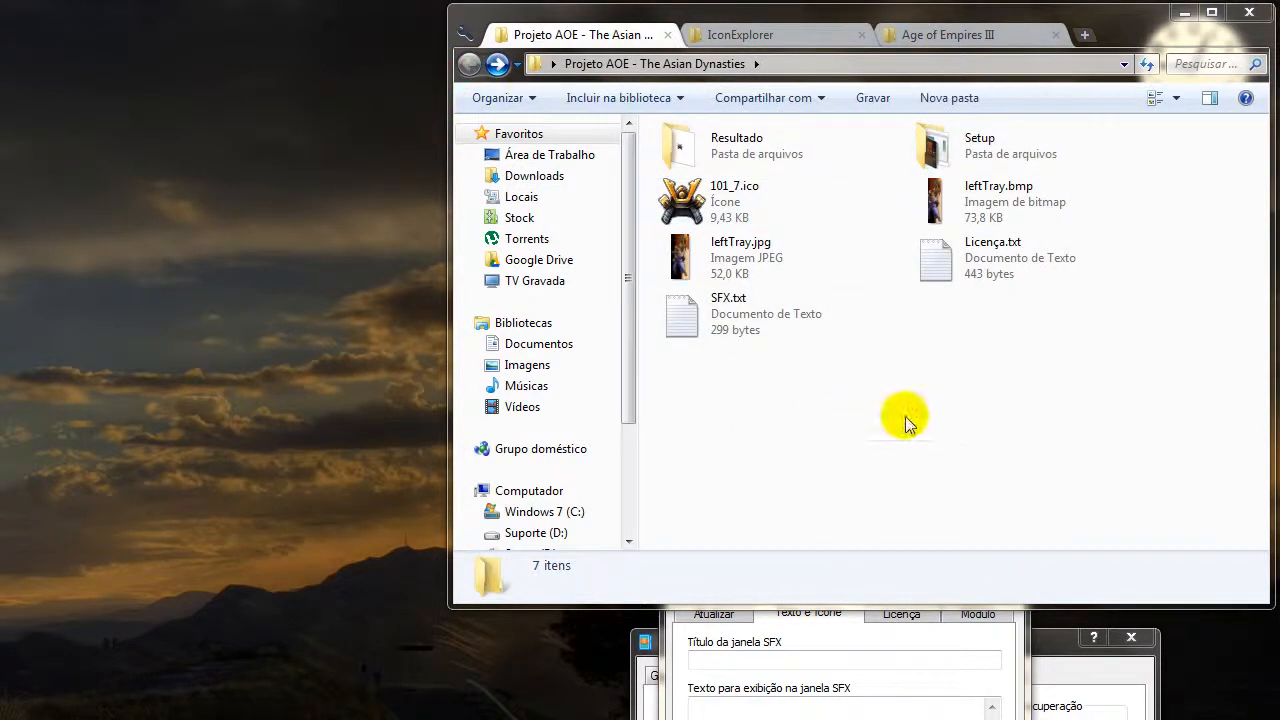
pyautogui.click(821, 628)
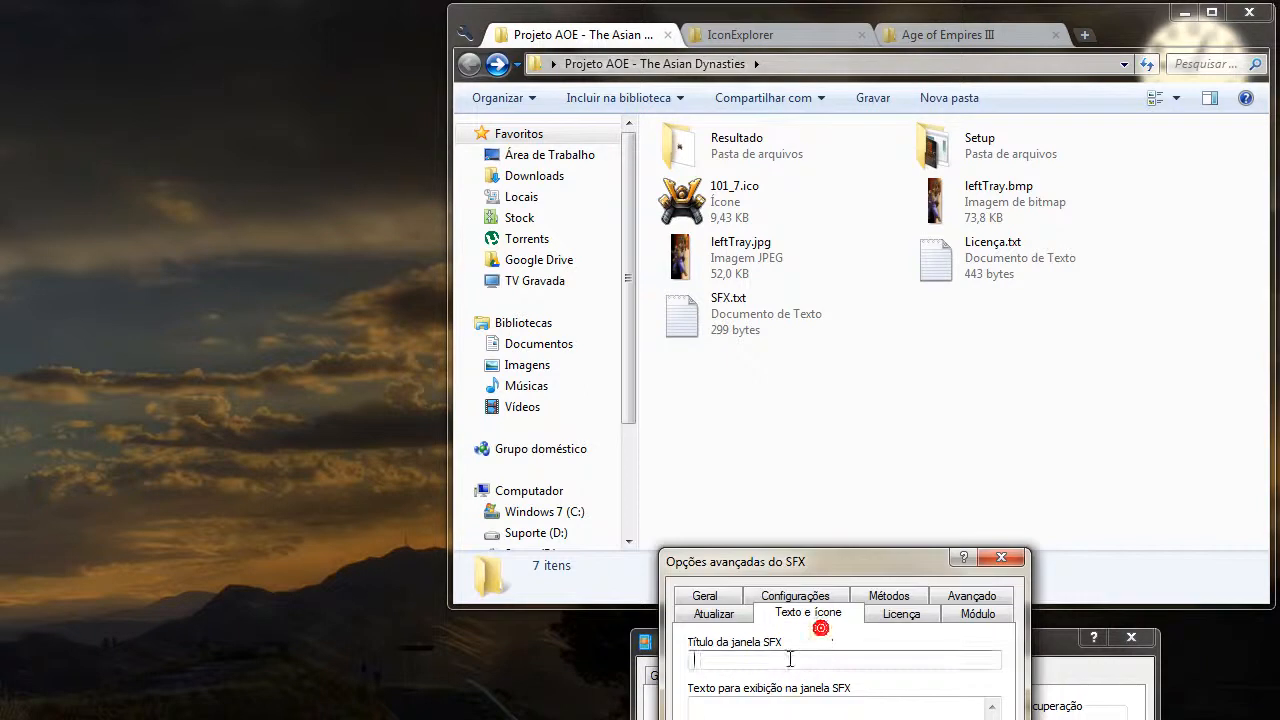
pyautogui.click(790, 658)
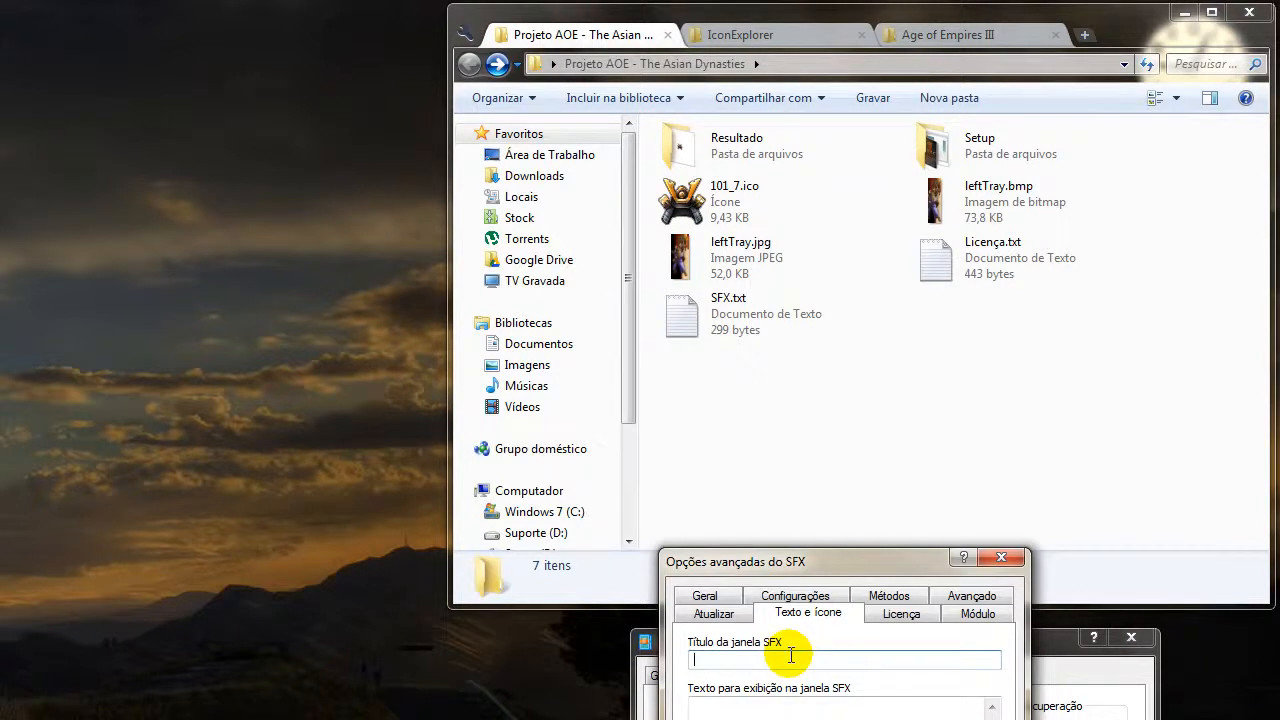
pyautogui.write('AOE3 - tune')
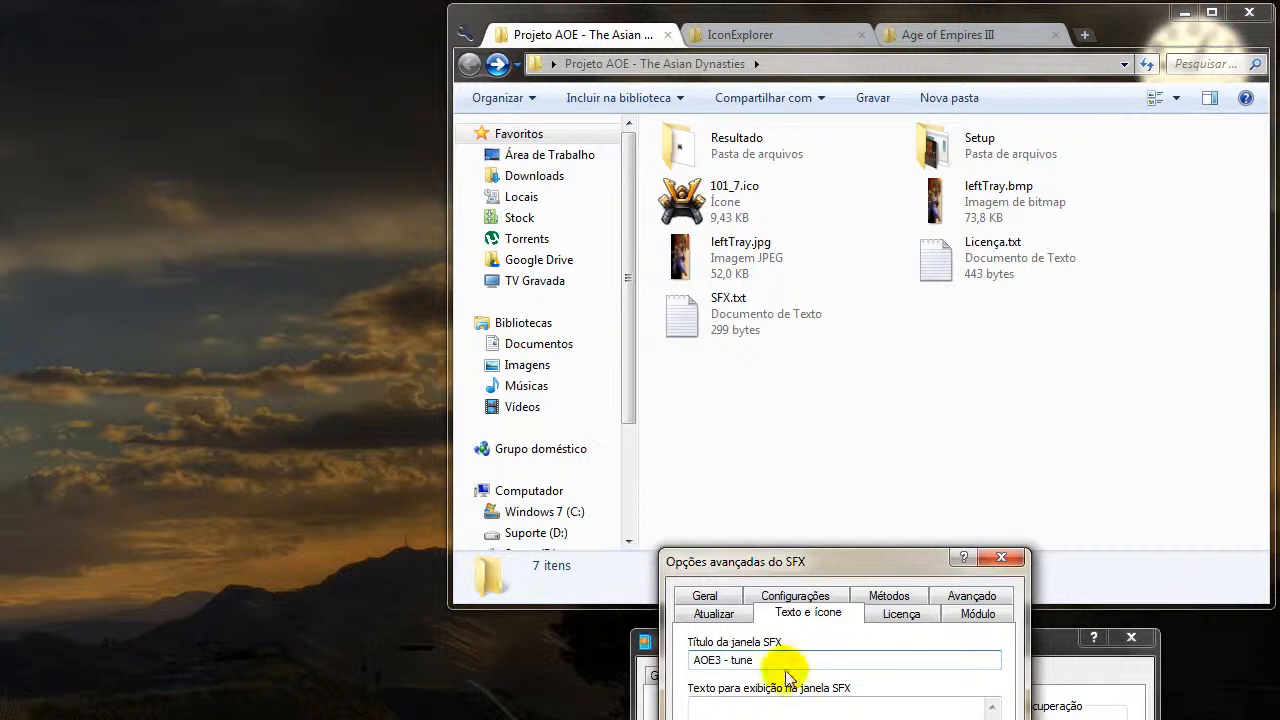
# Copy the whole text of SFX.txt into the text displayed in the SFX window.
pyautogui.click(792, 708)
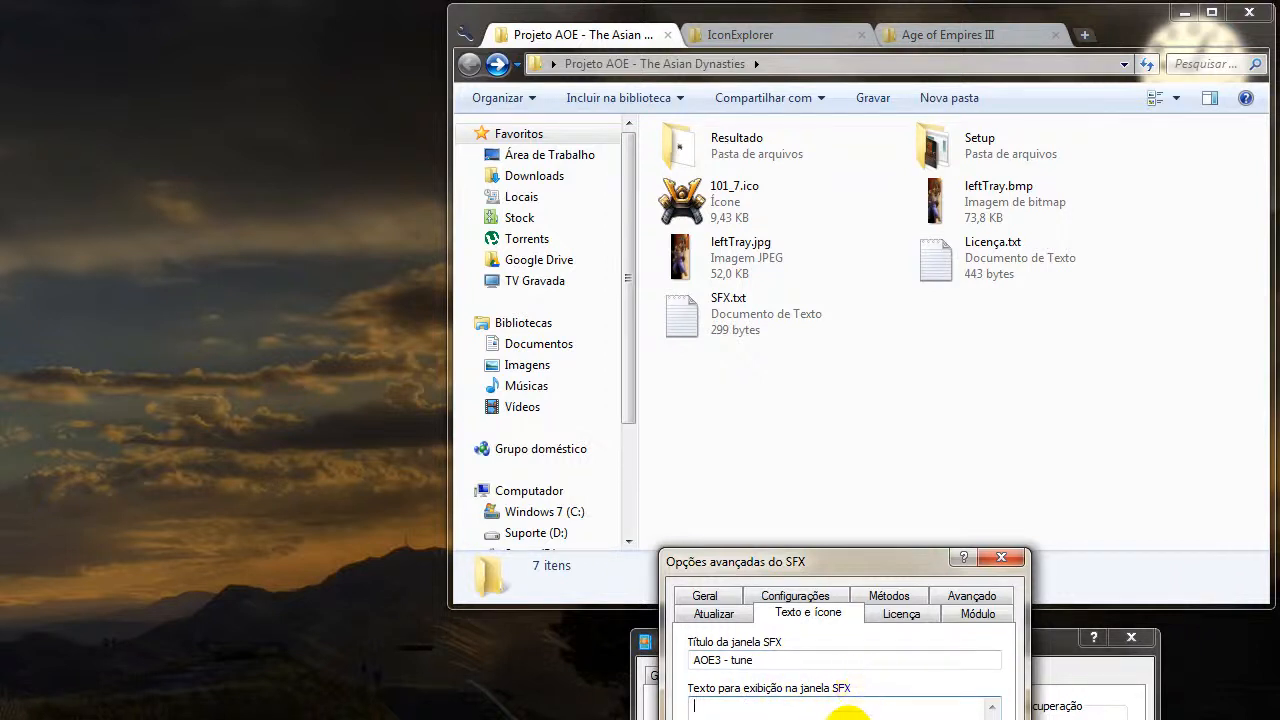
pyautogui.doubleClick(762, 328)
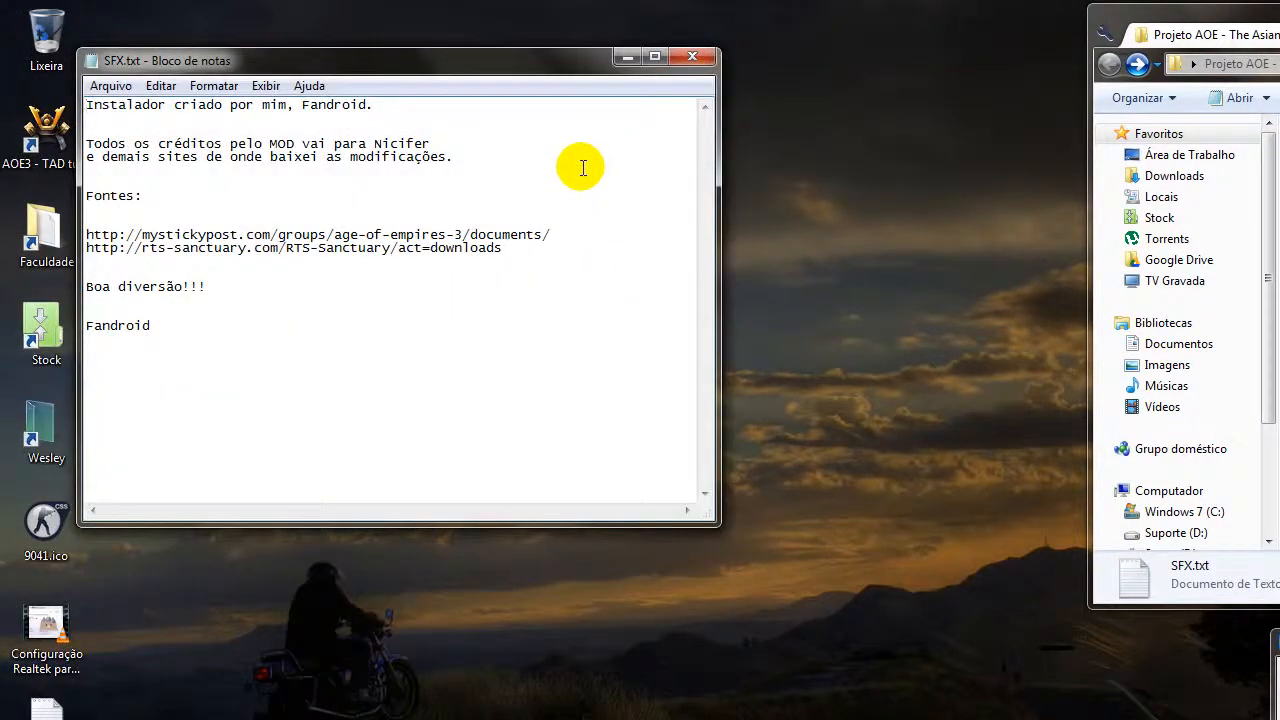
pyautogui.hotkey('ctrl', 'a')
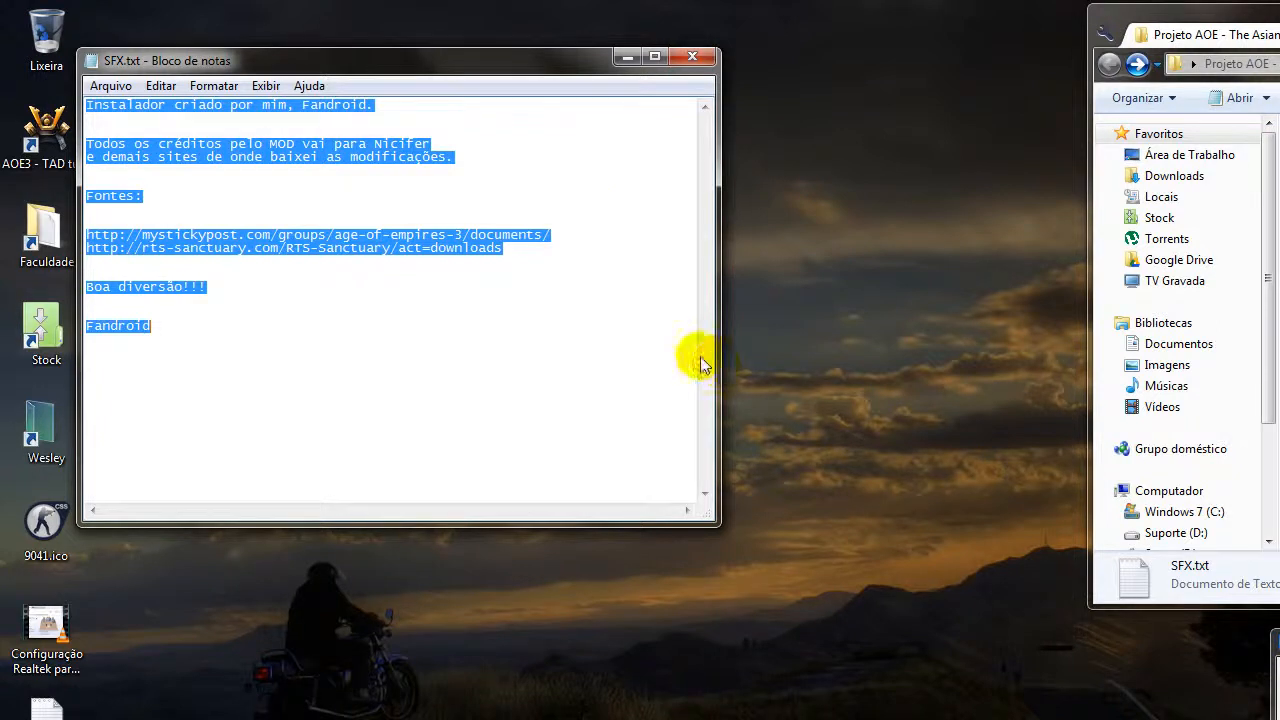
pyautogui.click(559, 341)
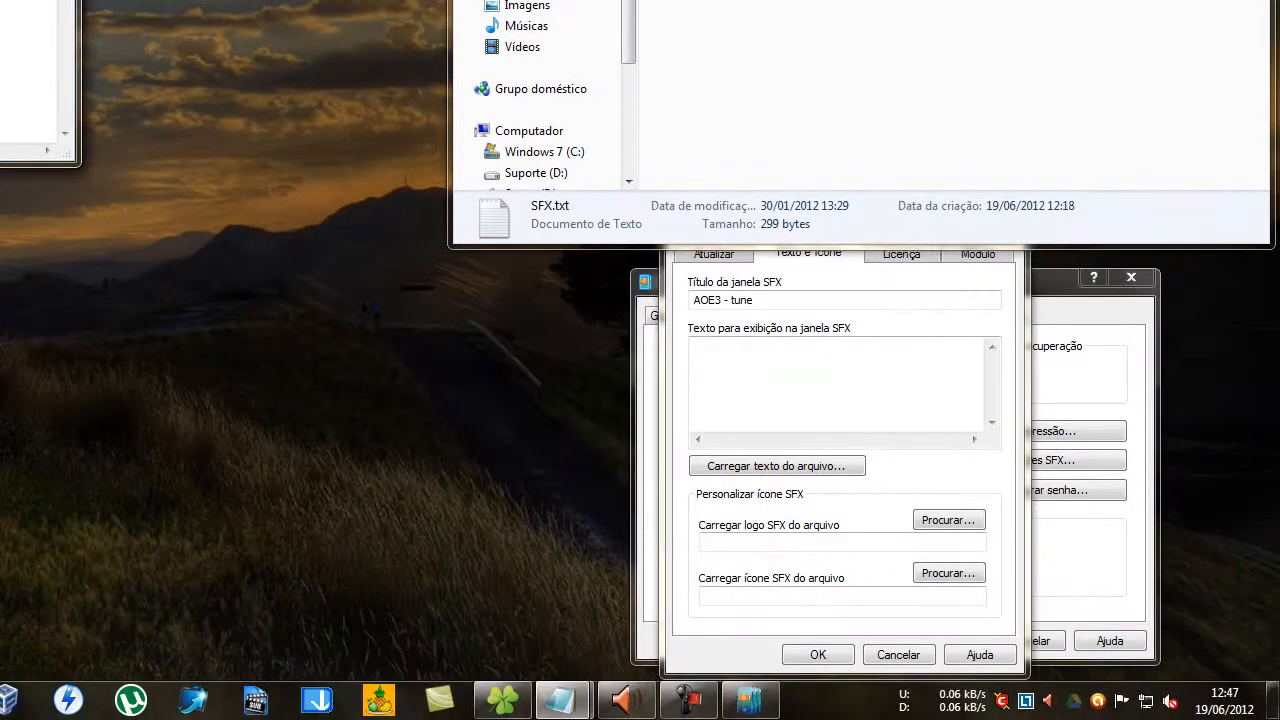
pyautogui.click(710, 362)
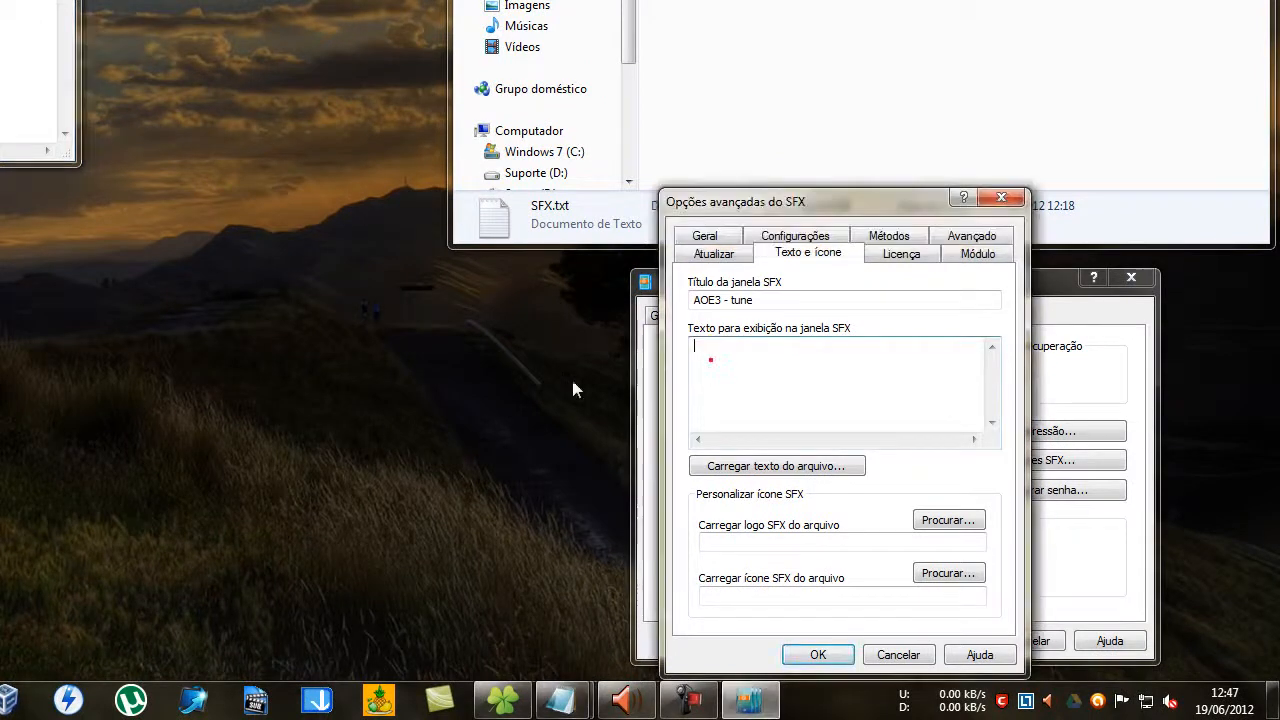
pyautogui.hotkey('ctrl', 'v')
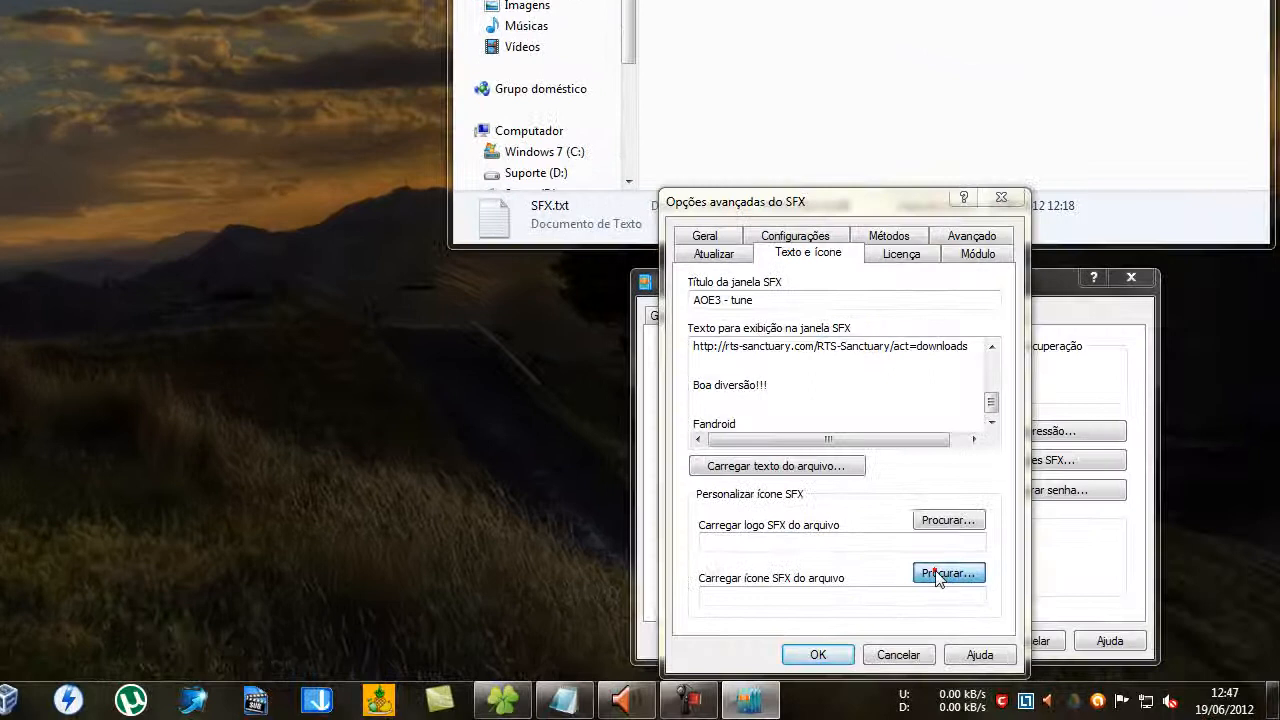
# Load 101_7.ico from the Projeto AOE - The Asian Dynasties folder on the desktop as the SFX icon.
pyautogui.click(1045, 597)
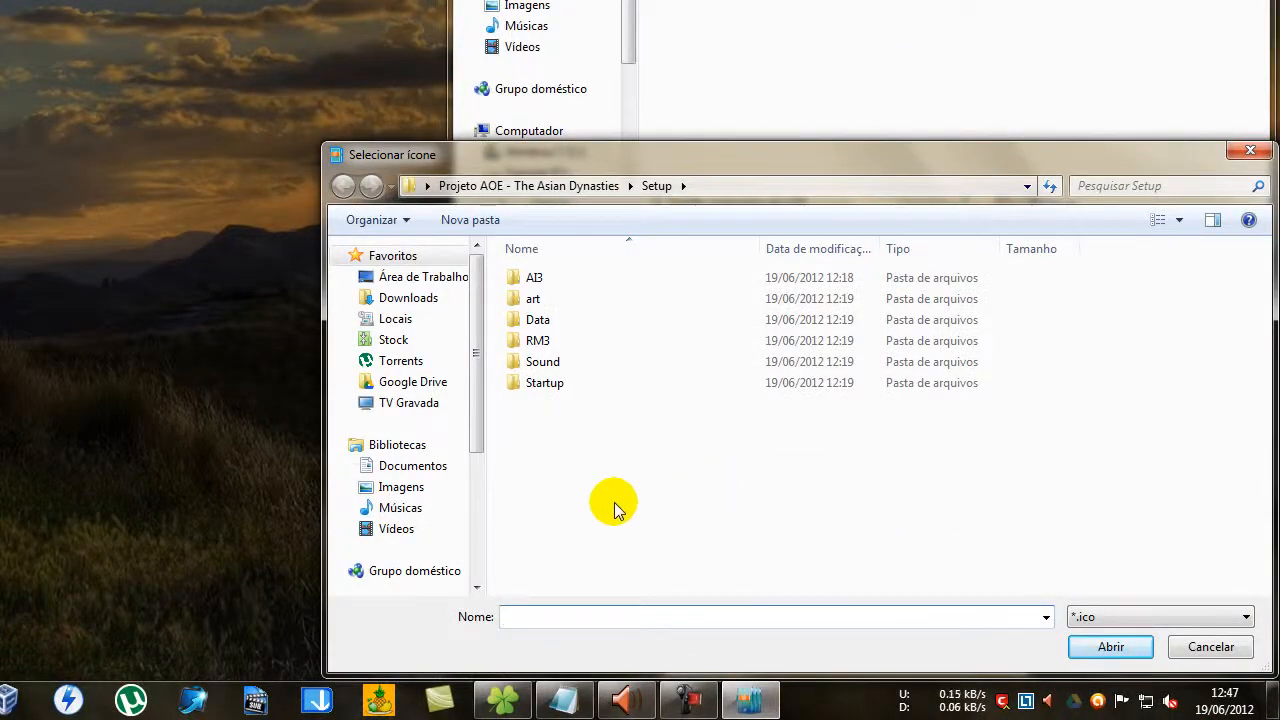
pyautogui.click(441, 279)
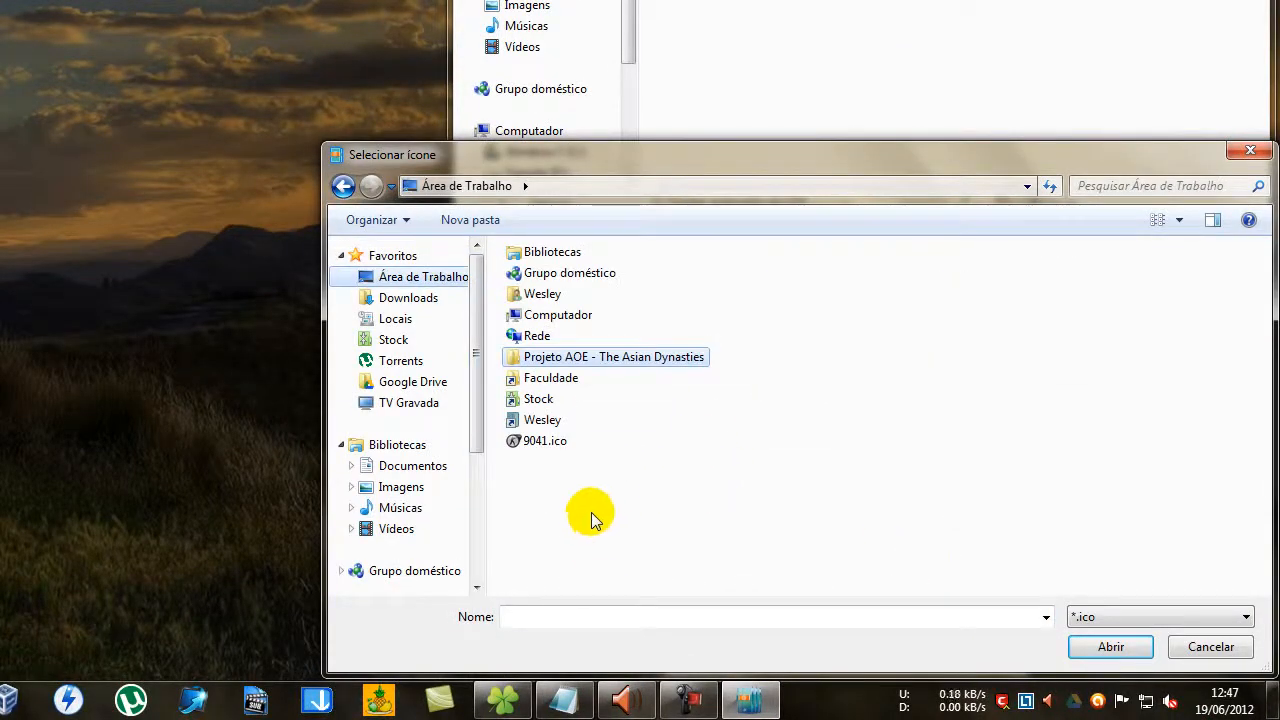
pyautogui.doubleClick(596, 358)
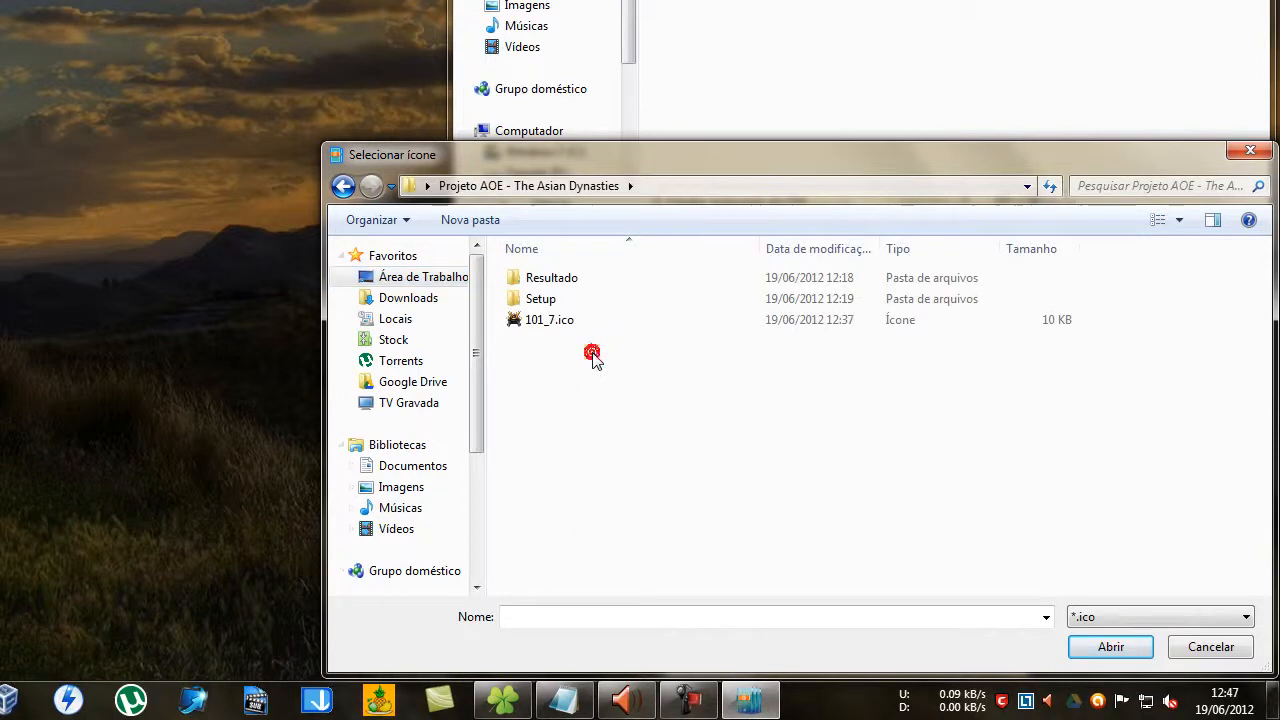
pyautogui.click(558, 320)
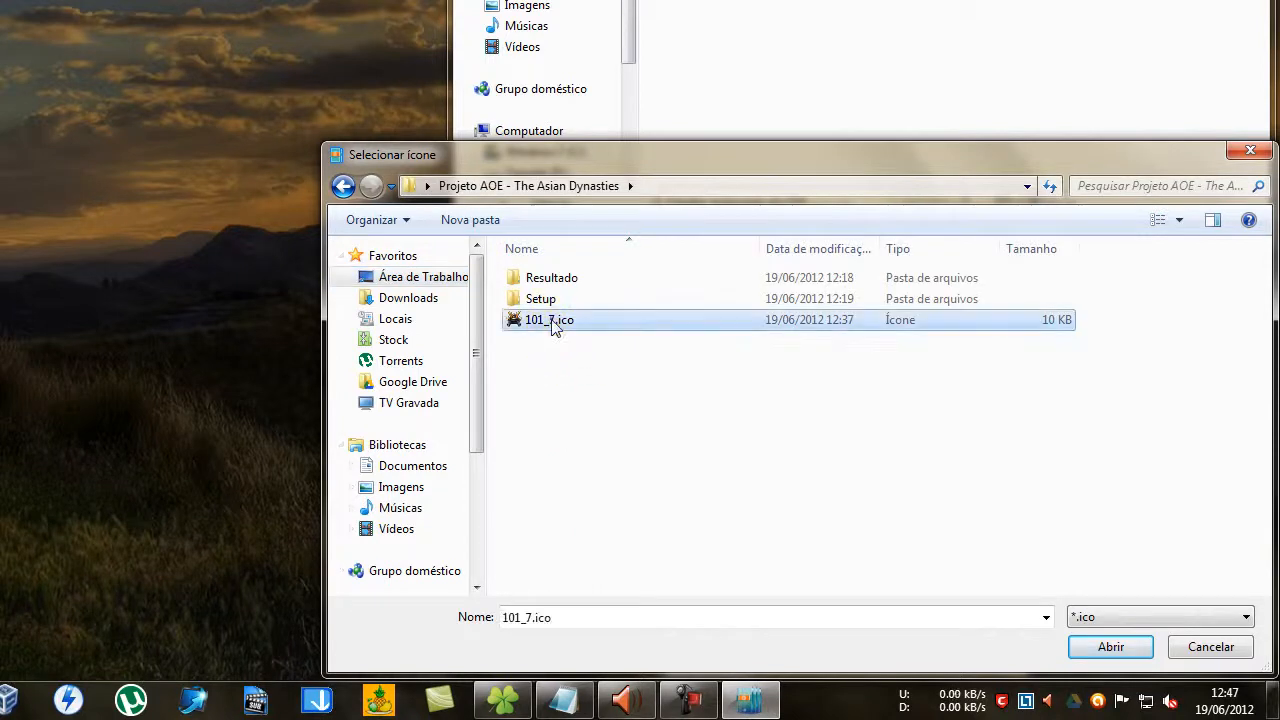
pyautogui.click(1092, 647)
pyautogui.click(812, 541)
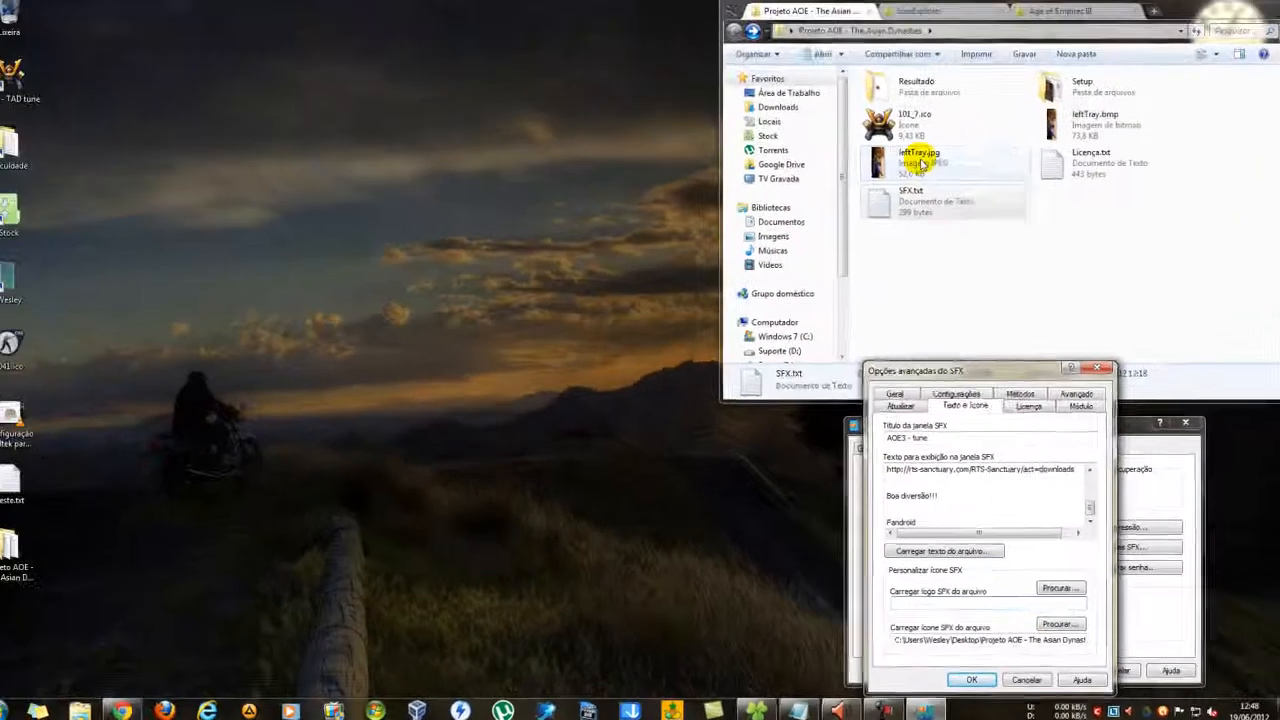
# View leftTray.jpg in the photo viewer and compare its dimensions with those of leftTray.bmp.
pyautogui.doubleClick(926, 171)
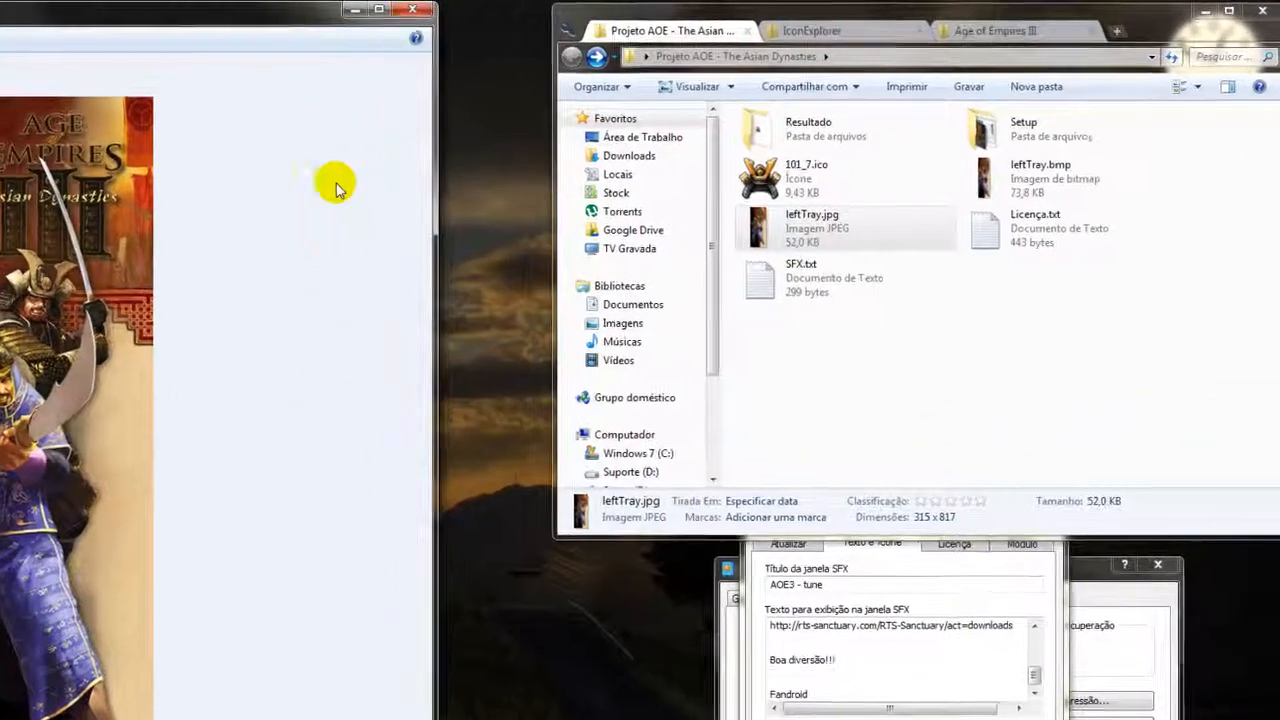
pyautogui.click(412, 10)
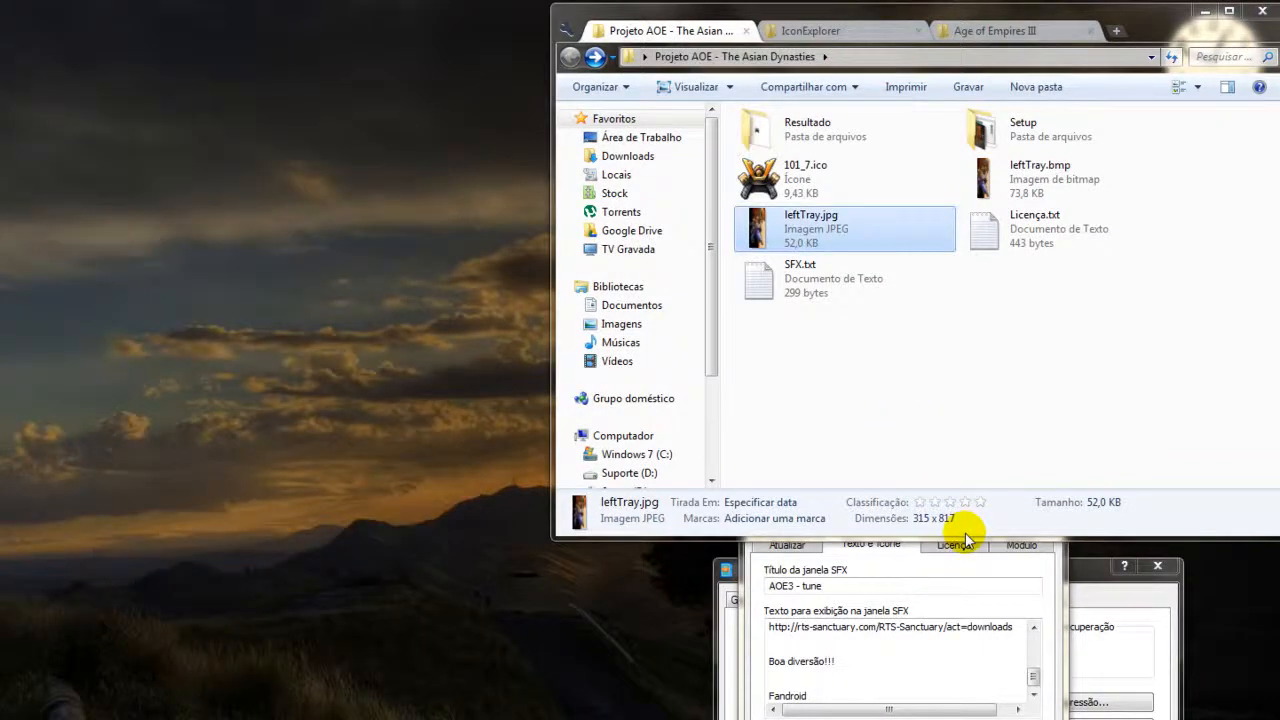
pyautogui.click(1064, 178)
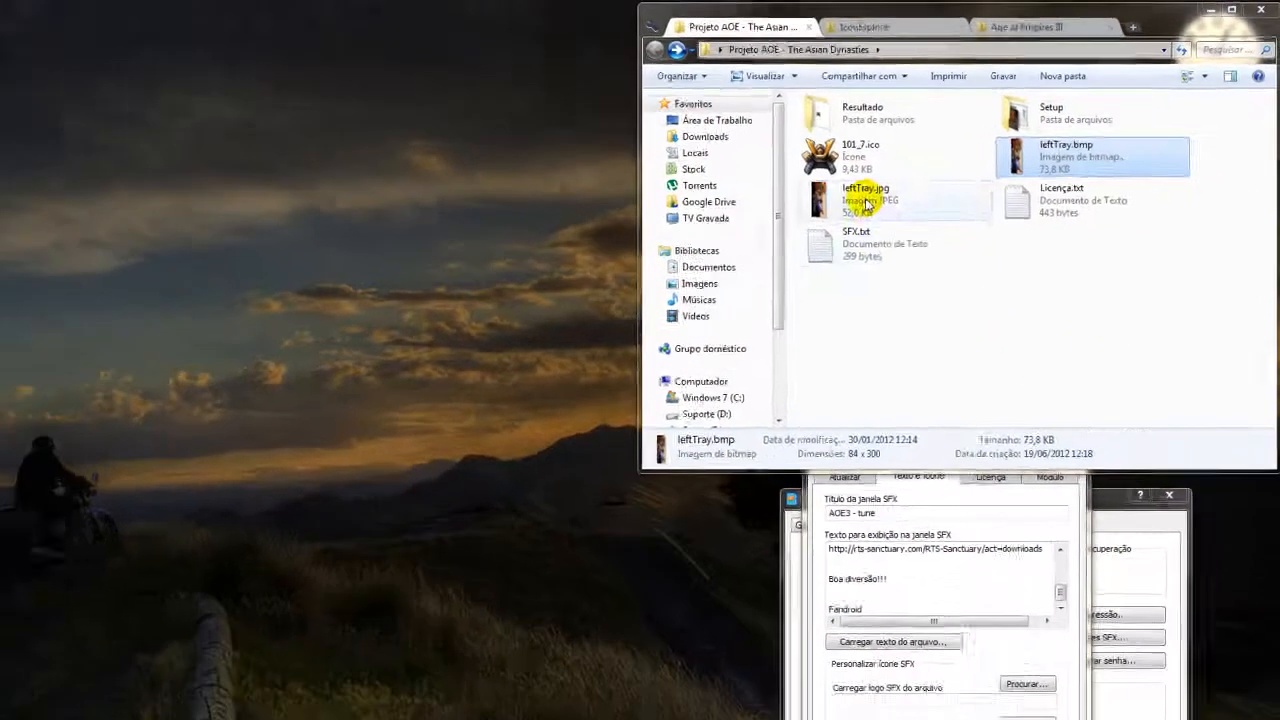
pyautogui.doubleClick(866, 204)
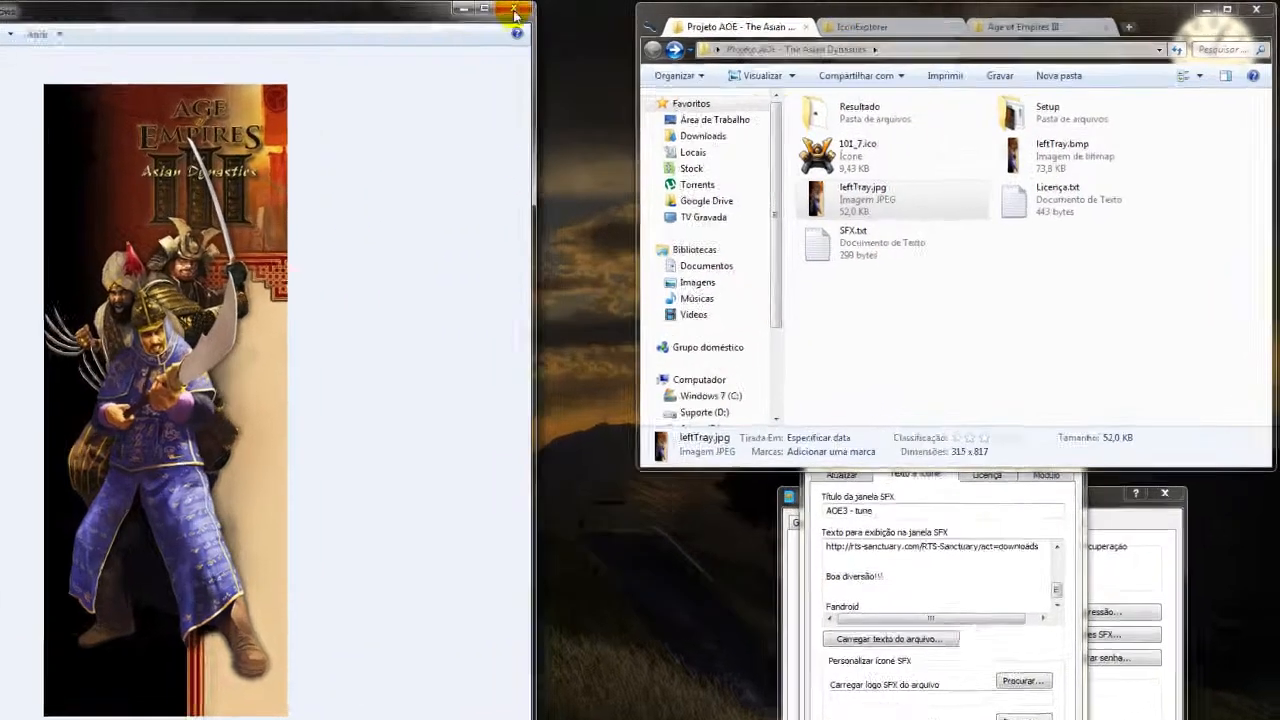
pyautogui.click(619, 7)
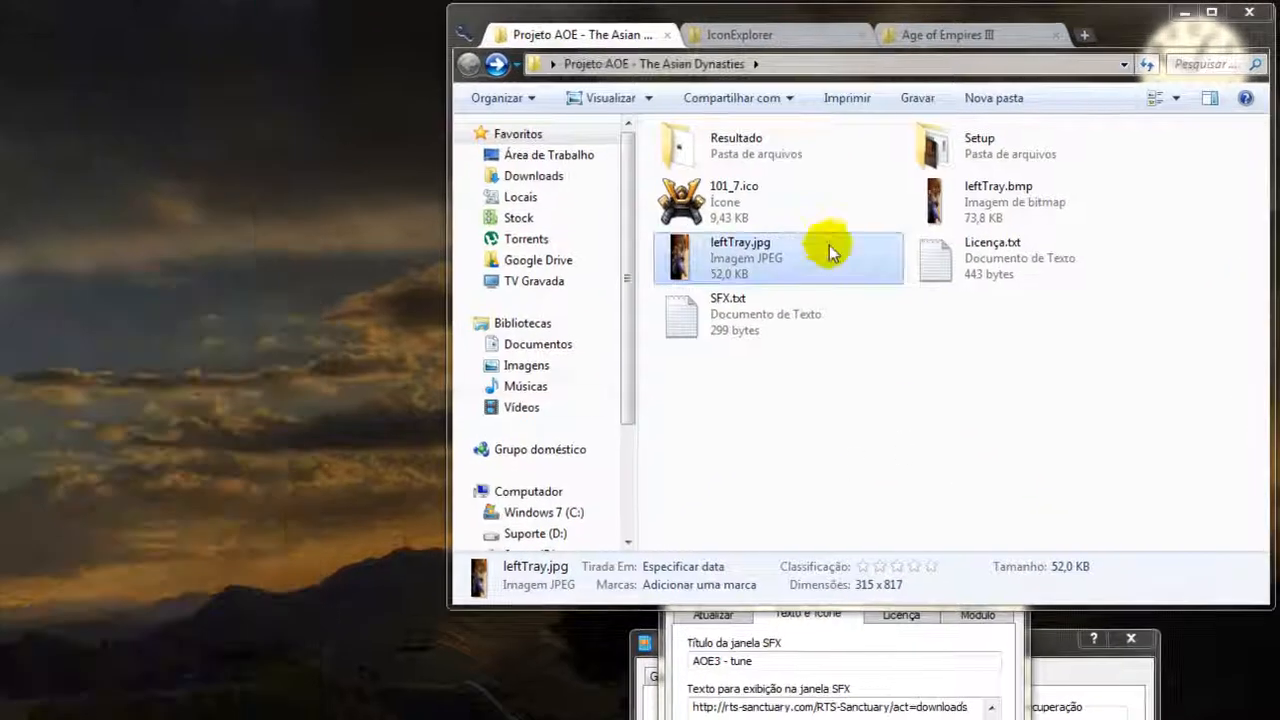
# Open leftTray.jpg in Microsoft Office 2010 and try cropping 5 pixels off its upper edge, then restore the full image.
pyautogui.rightClick(764, 258)
pyautogui.moveTo(888, 705)
pyautogui.moveTo(866, 522)
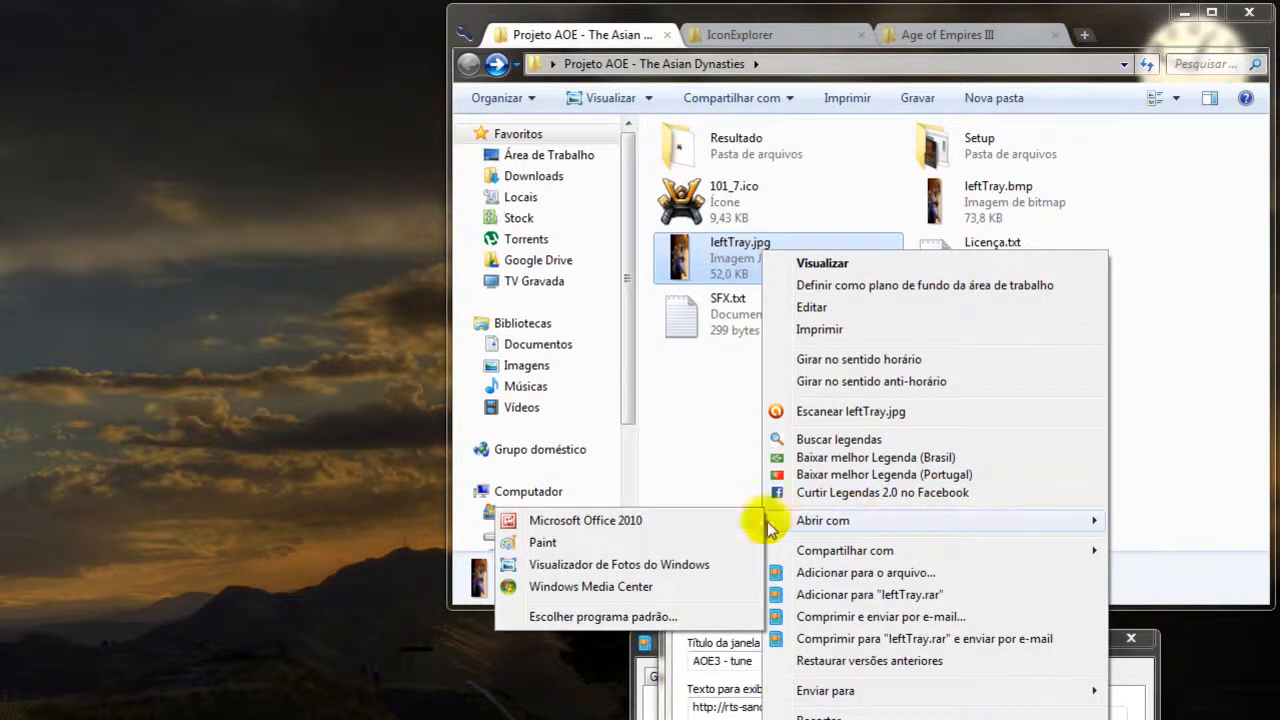
pyautogui.click(666, 520)
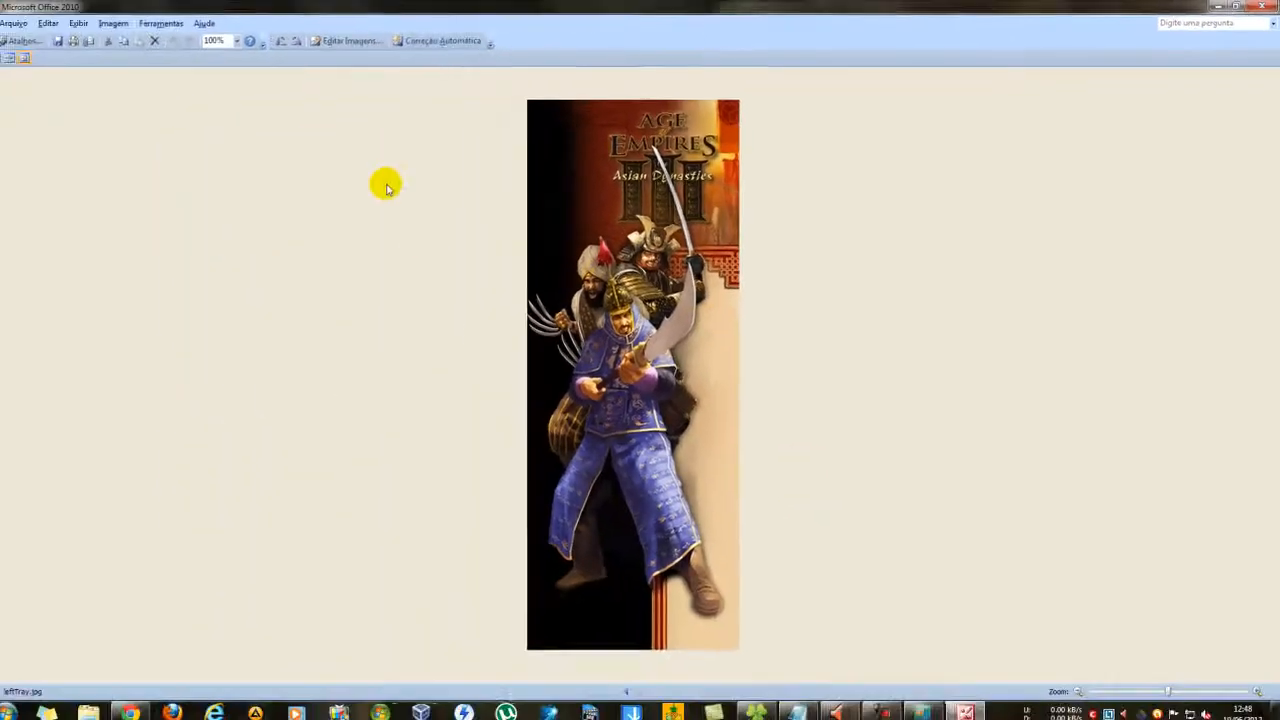
pyautogui.click(353, 42)
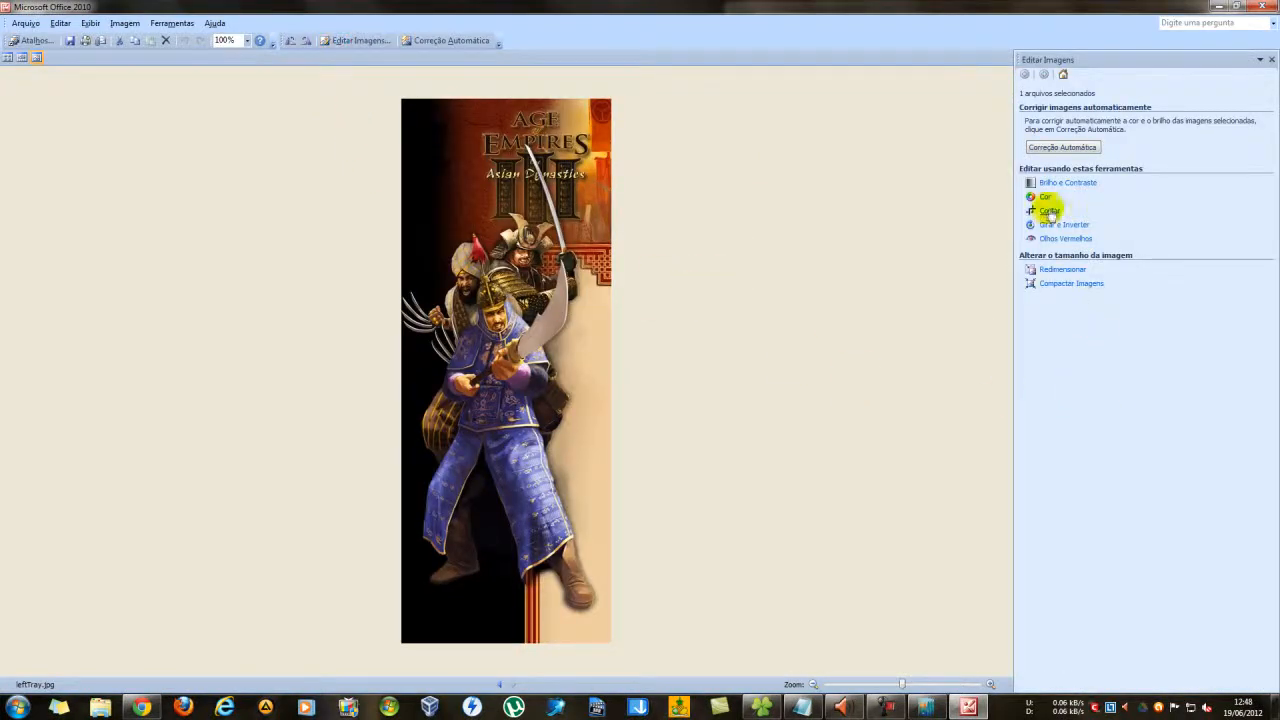
pyautogui.click(1048, 211)
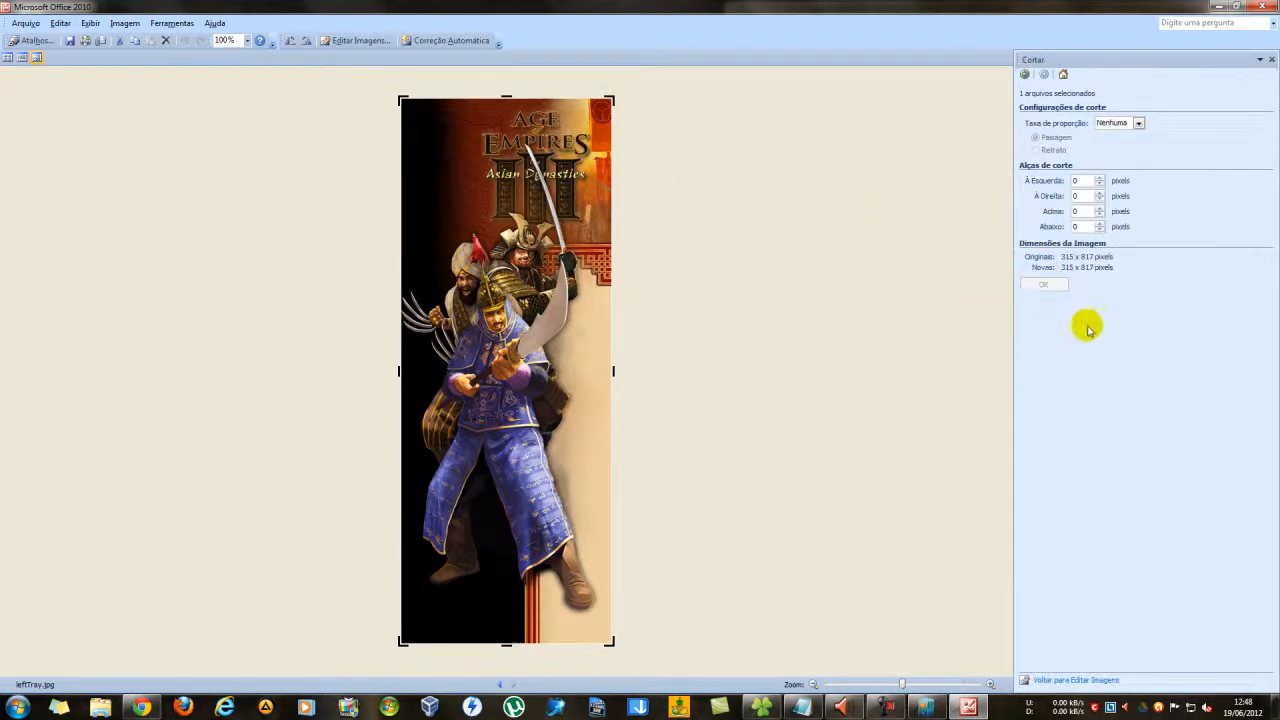
pyautogui.moveTo(613, 371)
pyautogui.mouseDown()
pyautogui.moveTo(439, 368)
pyautogui.moveTo(618, 363)
pyautogui.mouseUp()
pyautogui.click(507, 96)
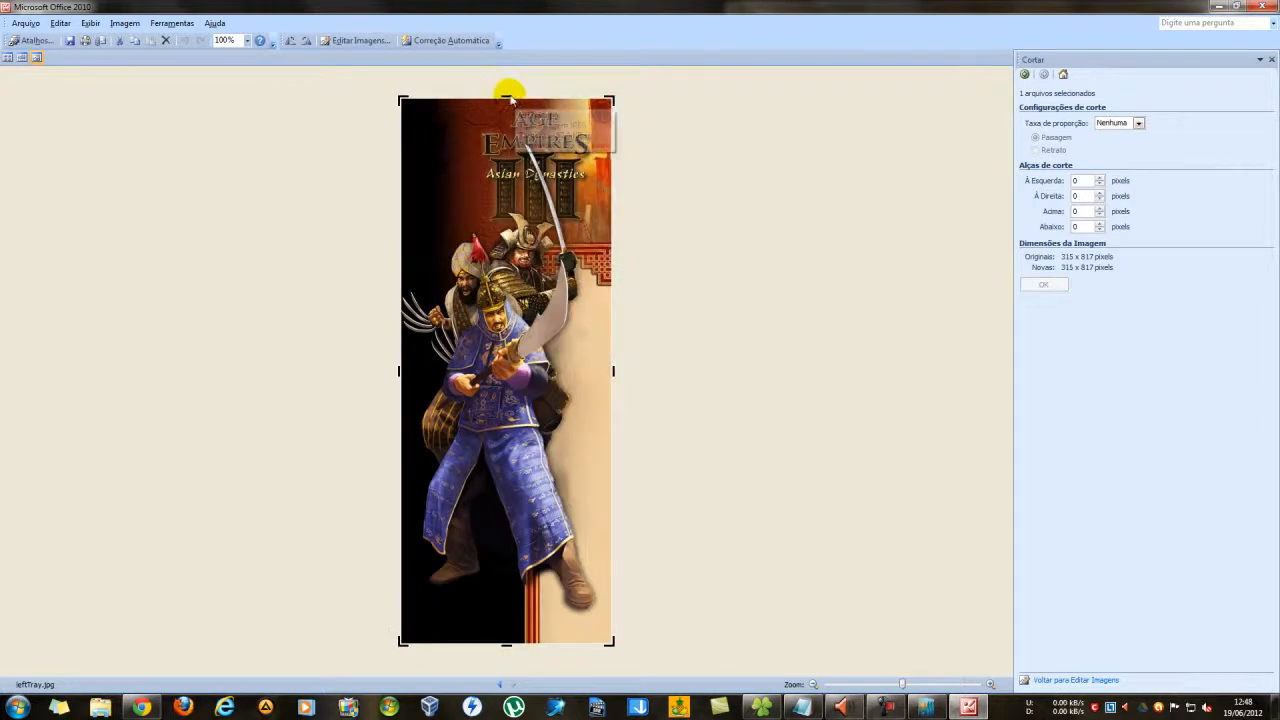
pyautogui.moveTo(507, 94); pyautogui.dragTo(537, 100)
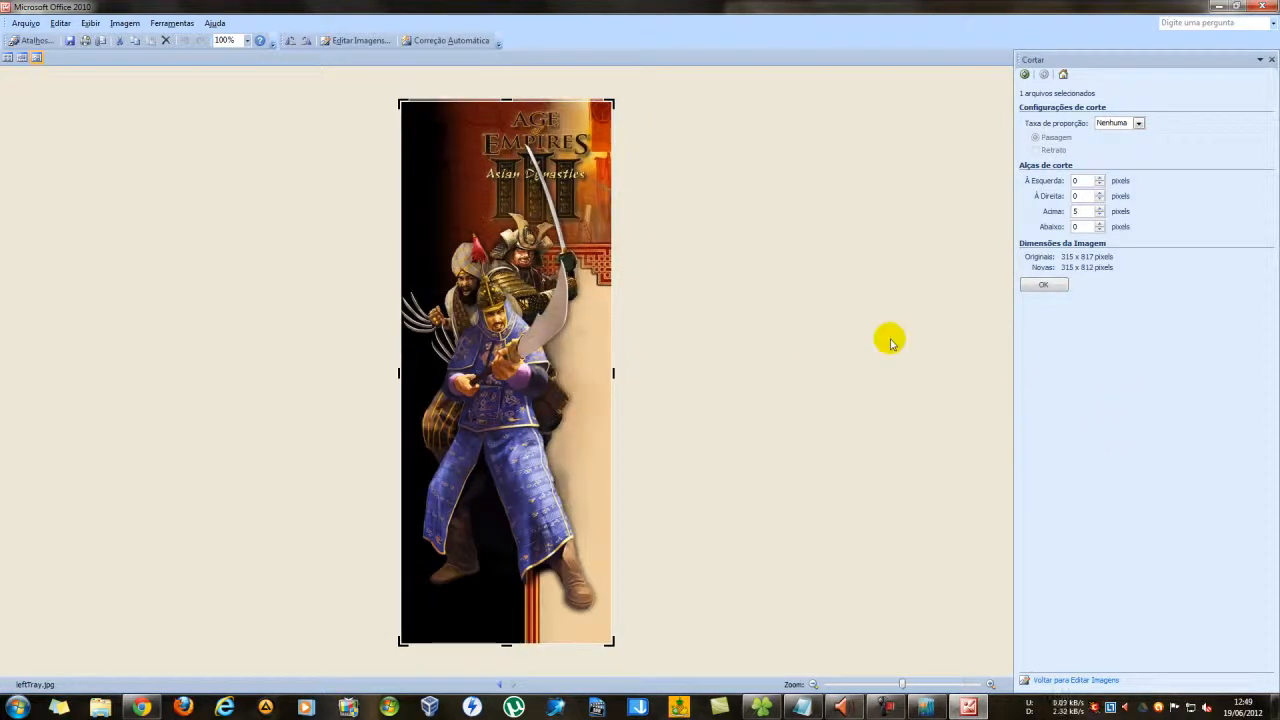
pyautogui.moveTo(521, 99); pyautogui.dragTo(516, 94)
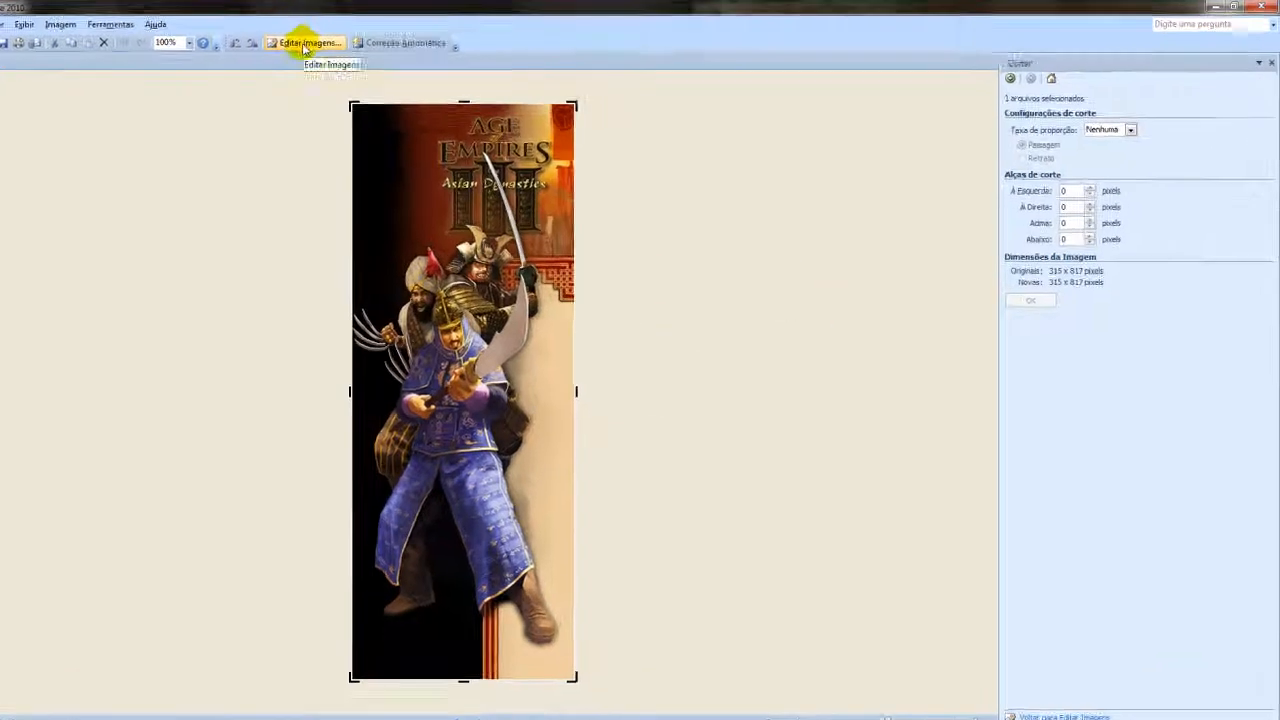
# Look over the resize settings for leftTray.jpg, including the predefined and custom sizes, then close the picture.
pyautogui.click(305, 45)
pyautogui.click(996, 281)
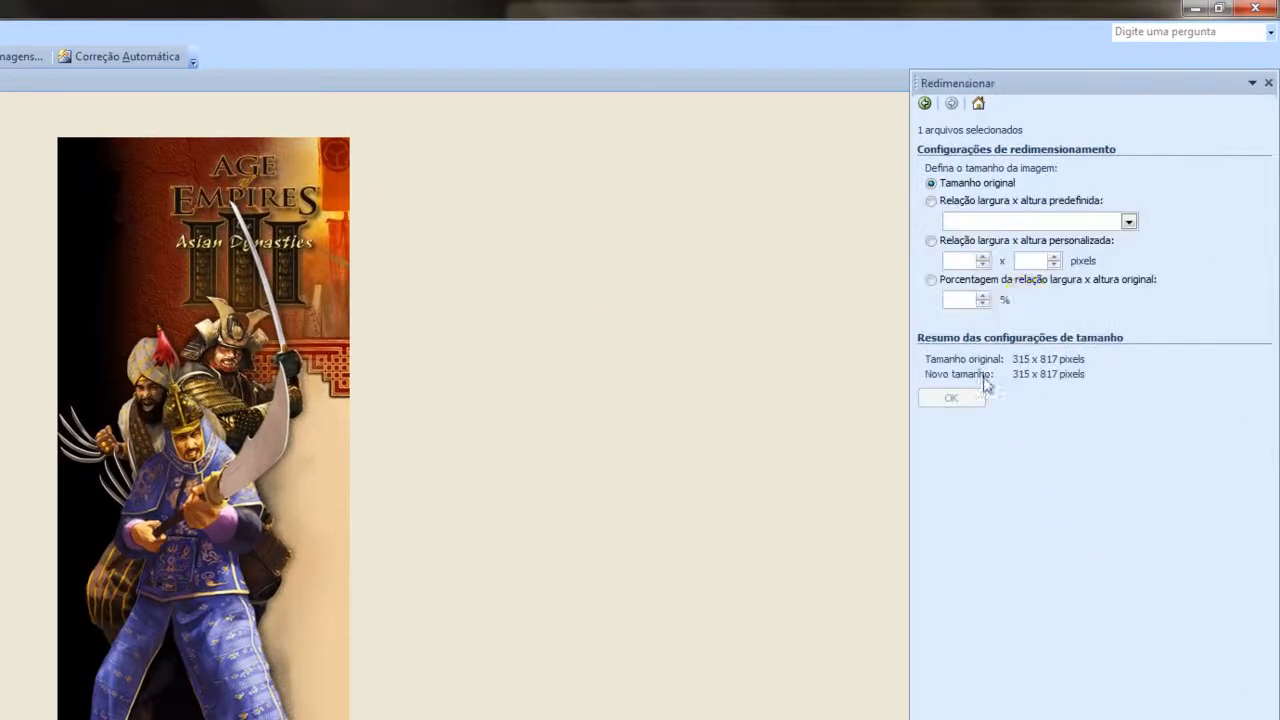
pyautogui.click(1129, 222)
pyautogui.click(1129, 222)
pyautogui.click(950, 262)
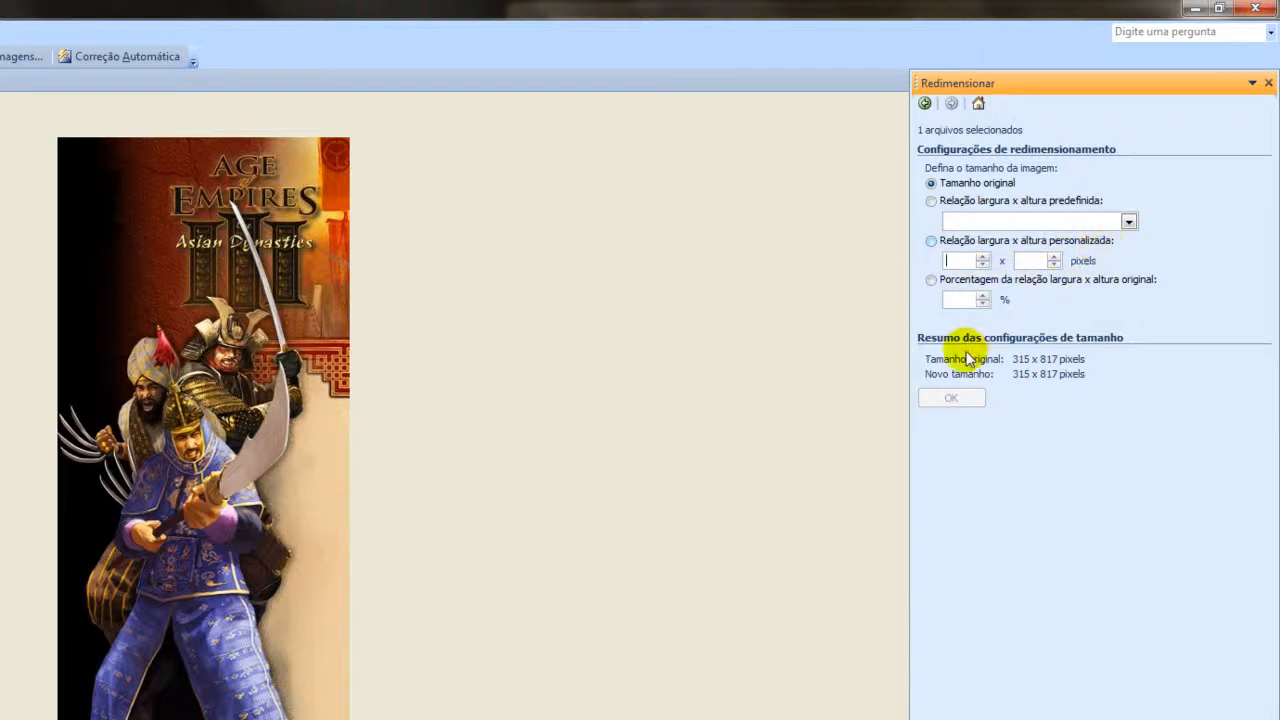
pyautogui.click(1254, 8)
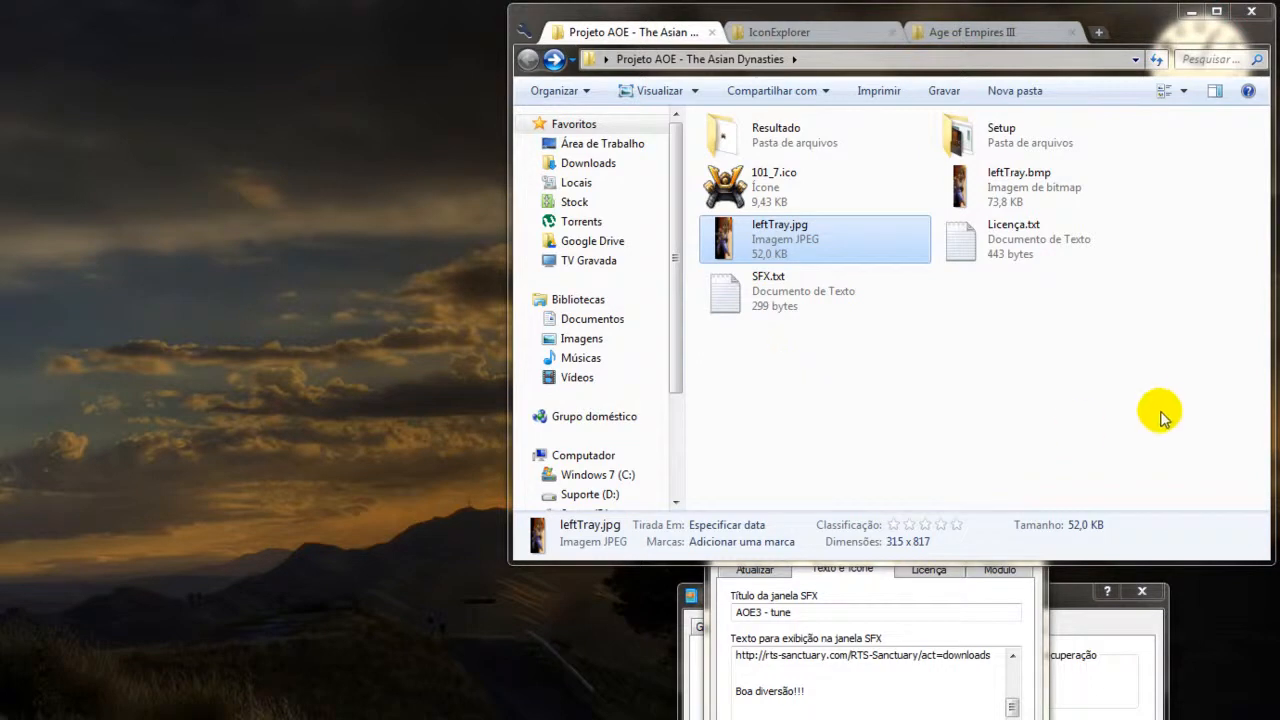
# View leftTray.bmp in the photo viewer, then open it in Microsoft Office 2010 and examine its size in the resize settings.
pyautogui.click(1028, 200)
pyautogui.doubleClick(1028, 200)
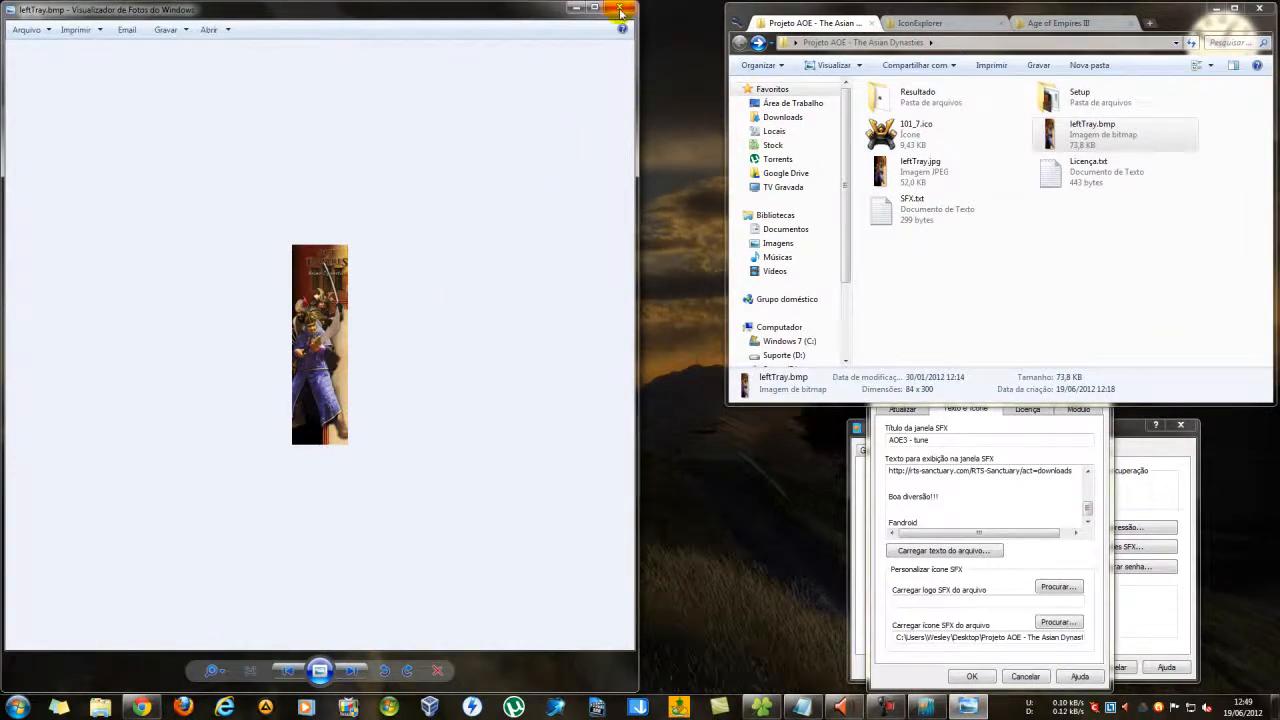
pyautogui.click(620, 10)
pyautogui.rightClick(1086, 143)
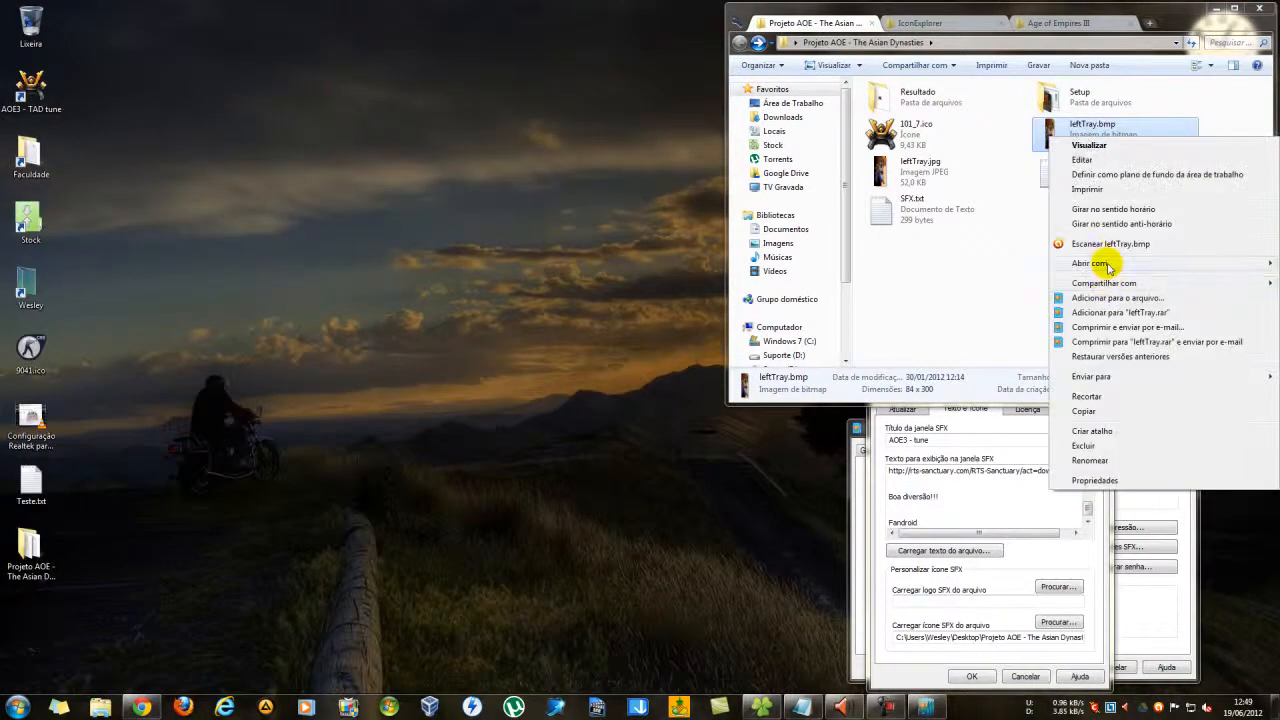
pyautogui.moveTo(1100, 263)
pyautogui.click(906, 266)
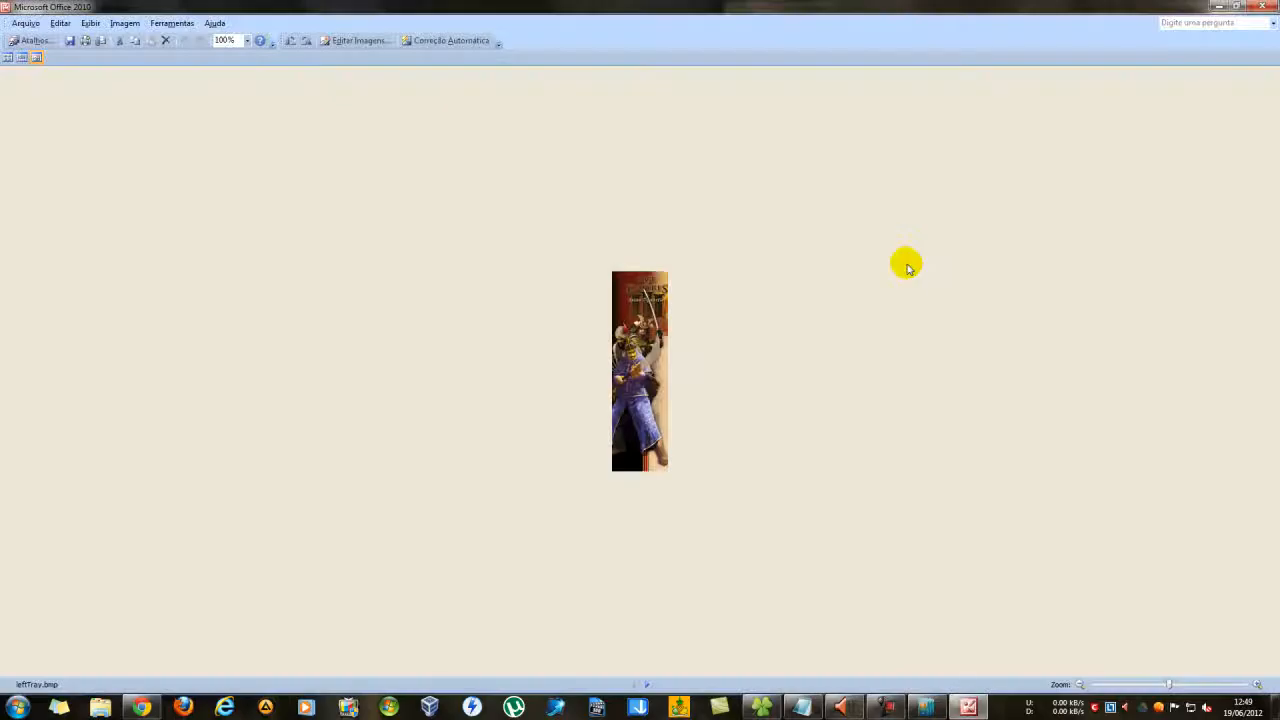
pyautogui.click(355, 40)
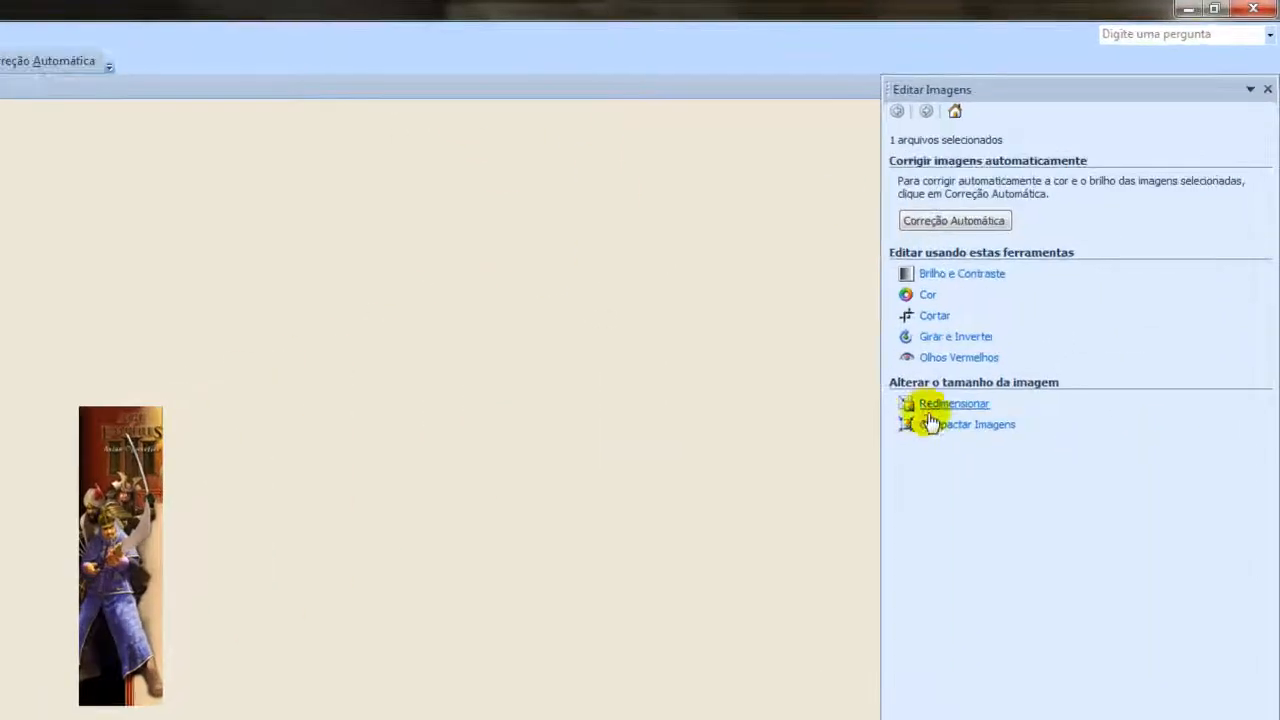
pyautogui.click(928, 405)
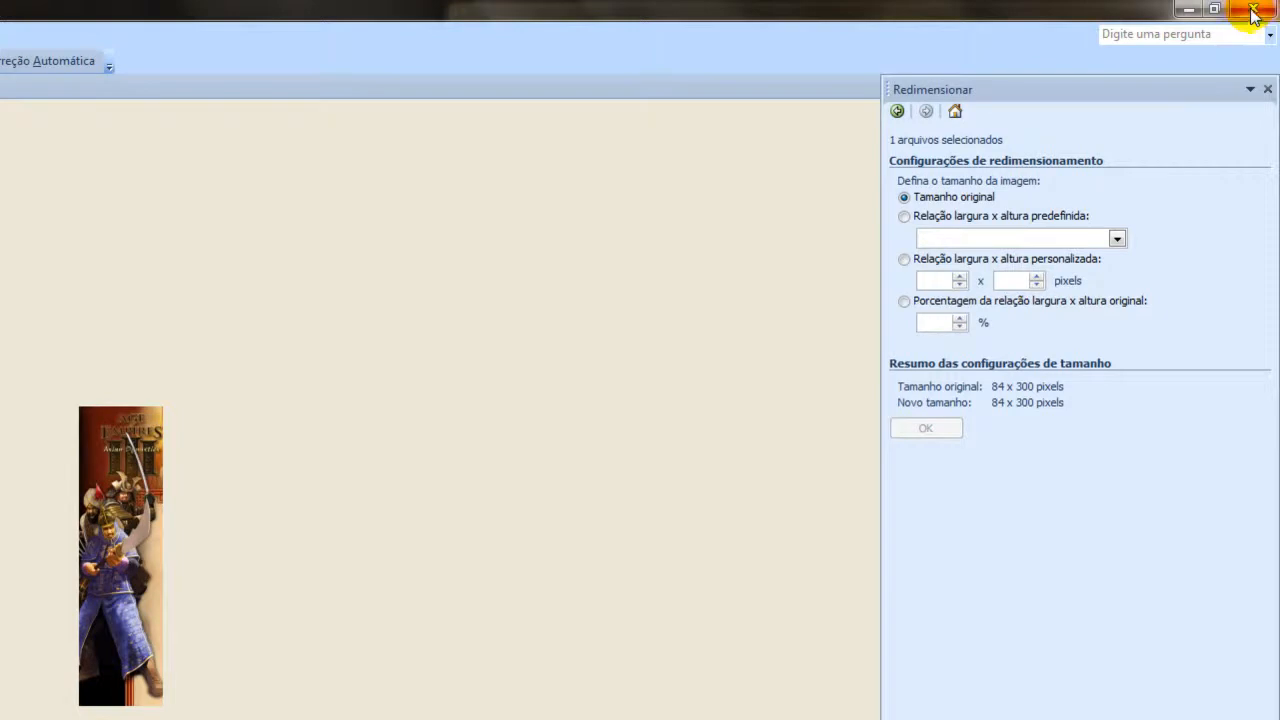
# Check the file type offered for saving a copy of leftTray.bmp, then cancel saving and close the picture.
pyautogui.click(40, 35)
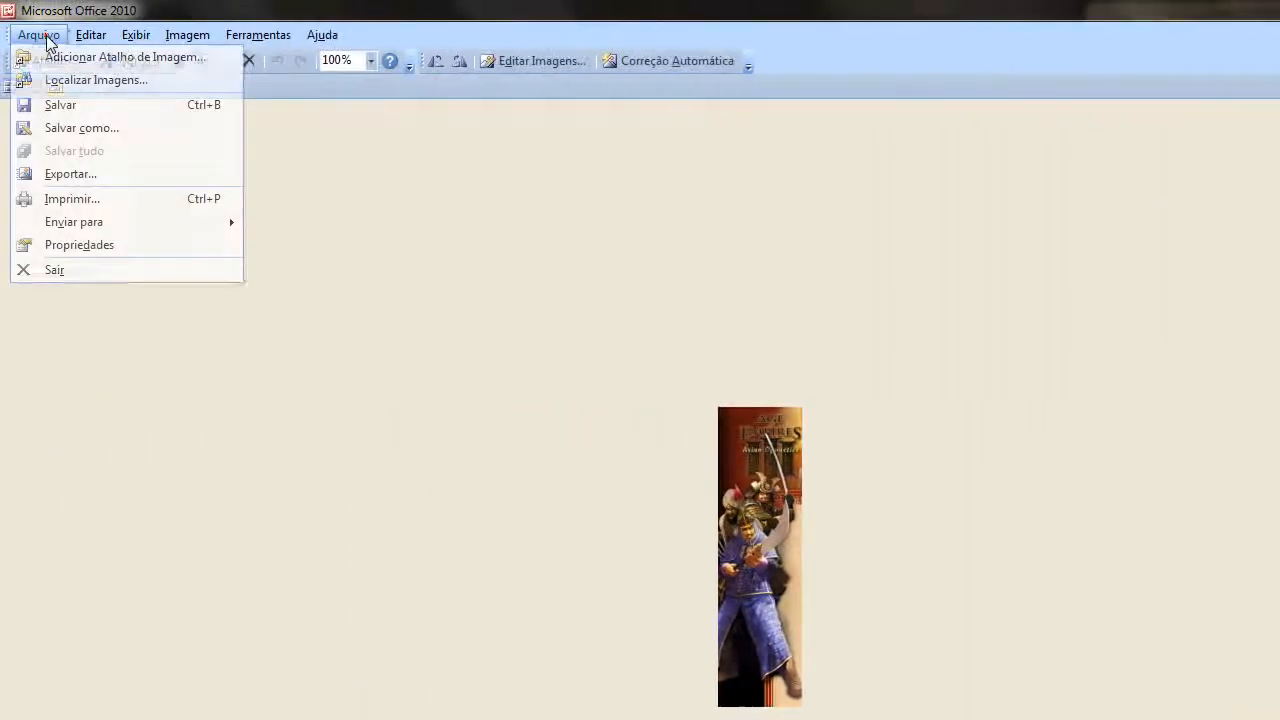
pyautogui.click(72, 129)
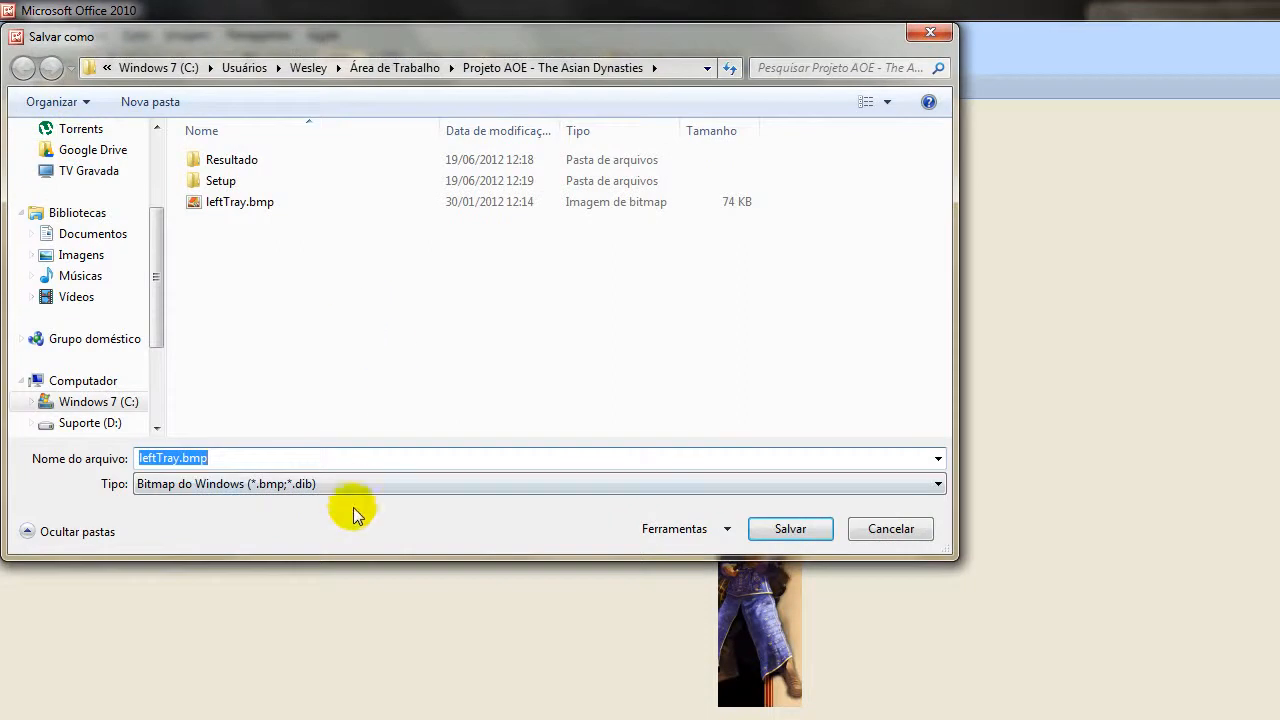
pyautogui.click(353, 484)
pyautogui.click(353, 484)
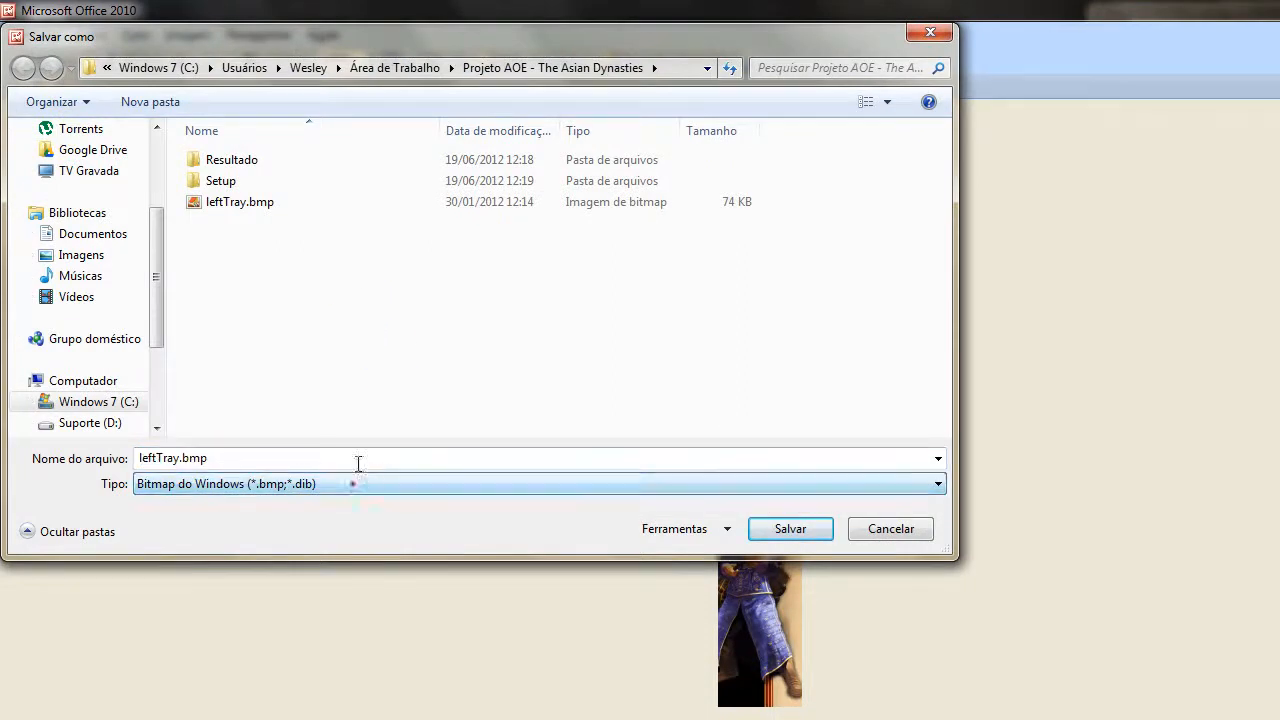
pyautogui.click(893, 536)
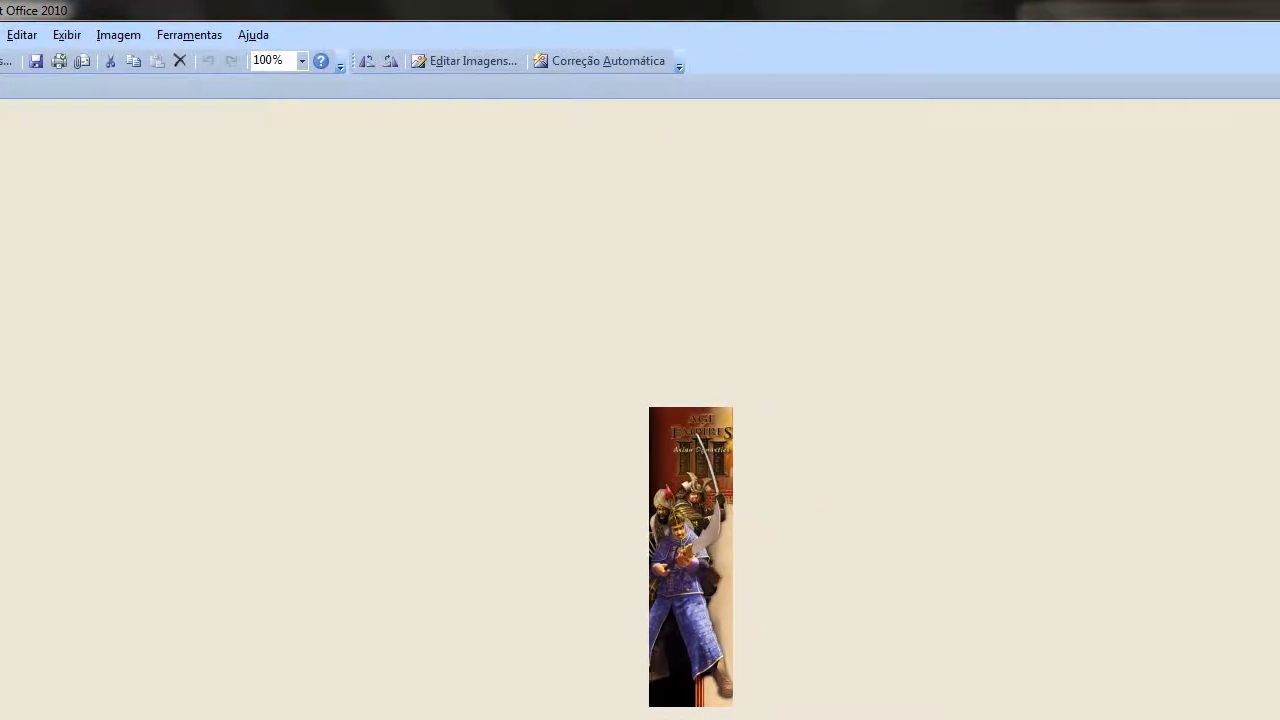
pyautogui.click(1258, 10)
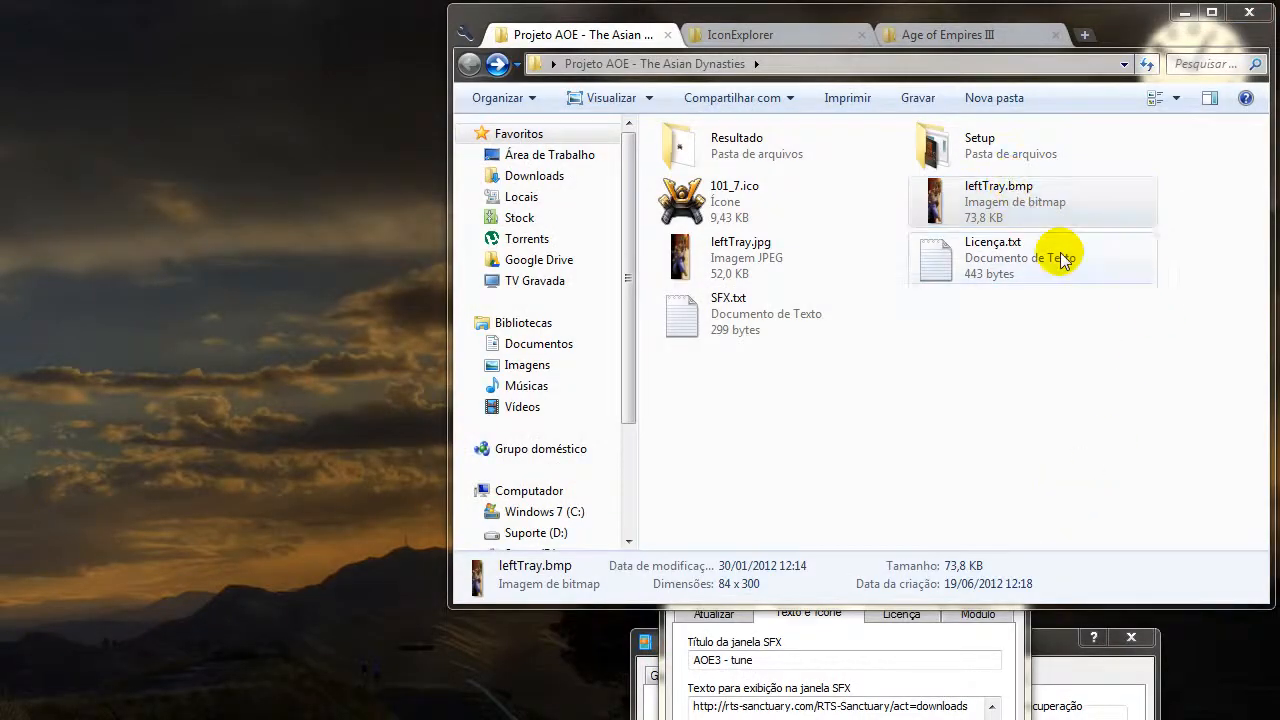
# Select leftTray.bmp to view its file details, then open leftTray.jpg in Paint for editing.
pyautogui.click(1129, 417)
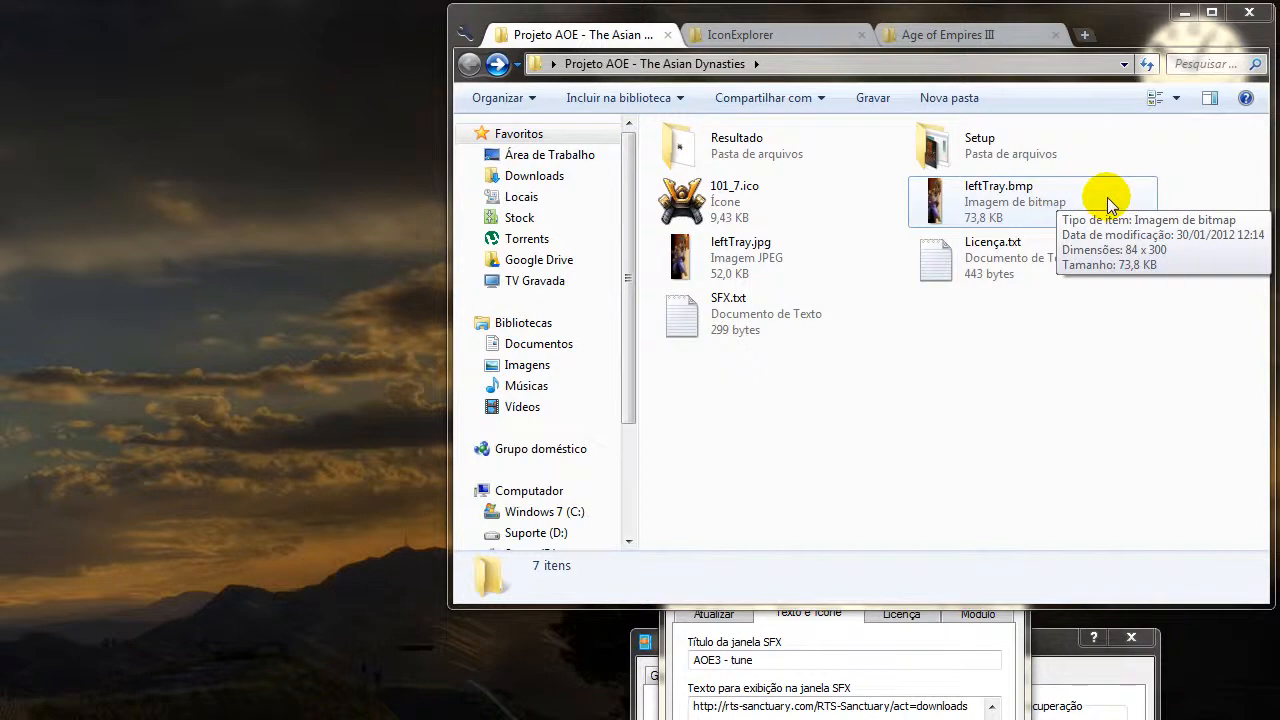
pyautogui.click(1048, 205)
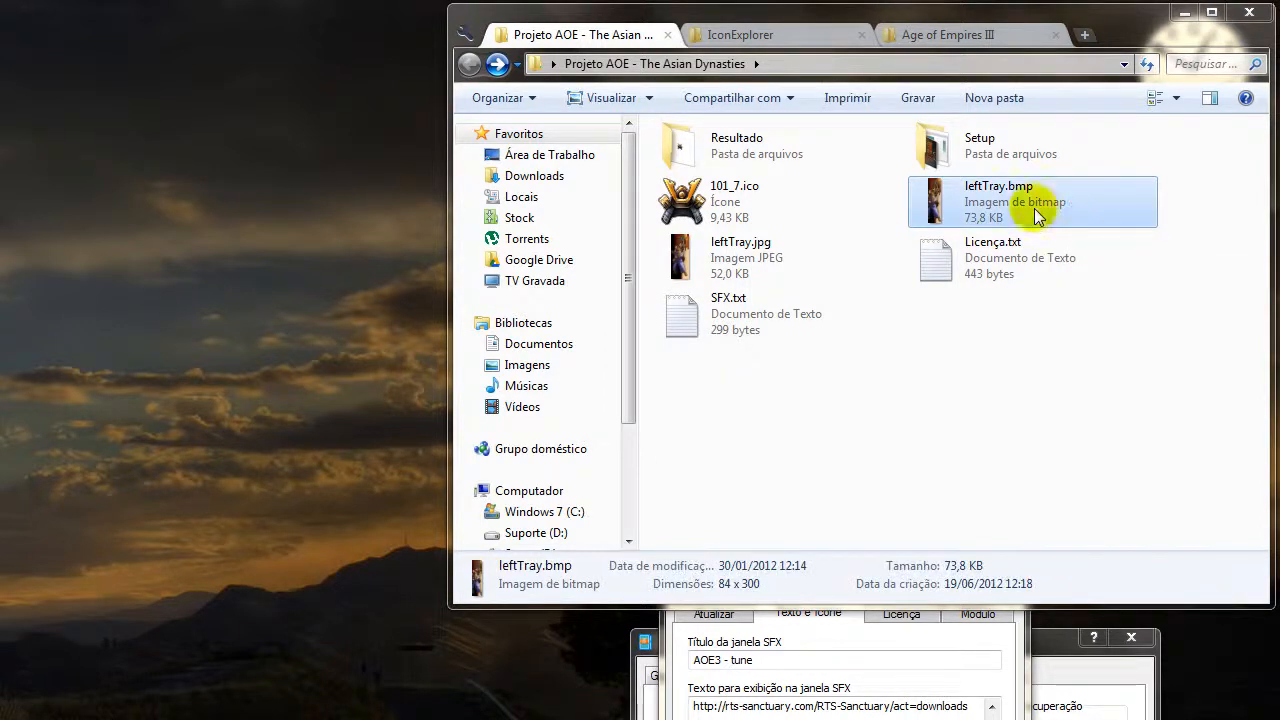
pyautogui.rightClick(1037, 215)
pyautogui.click(877, 409)
pyautogui.rightClick(753, 256)
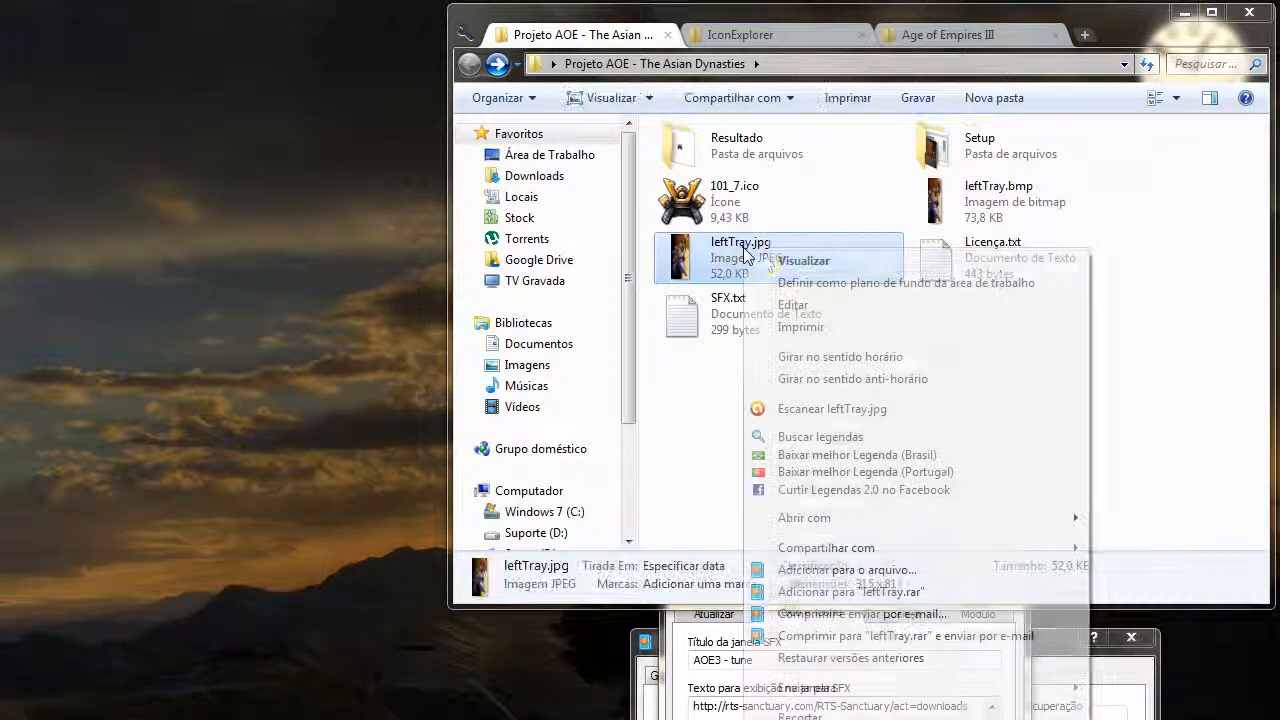
pyautogui.moveTo(766, 523)
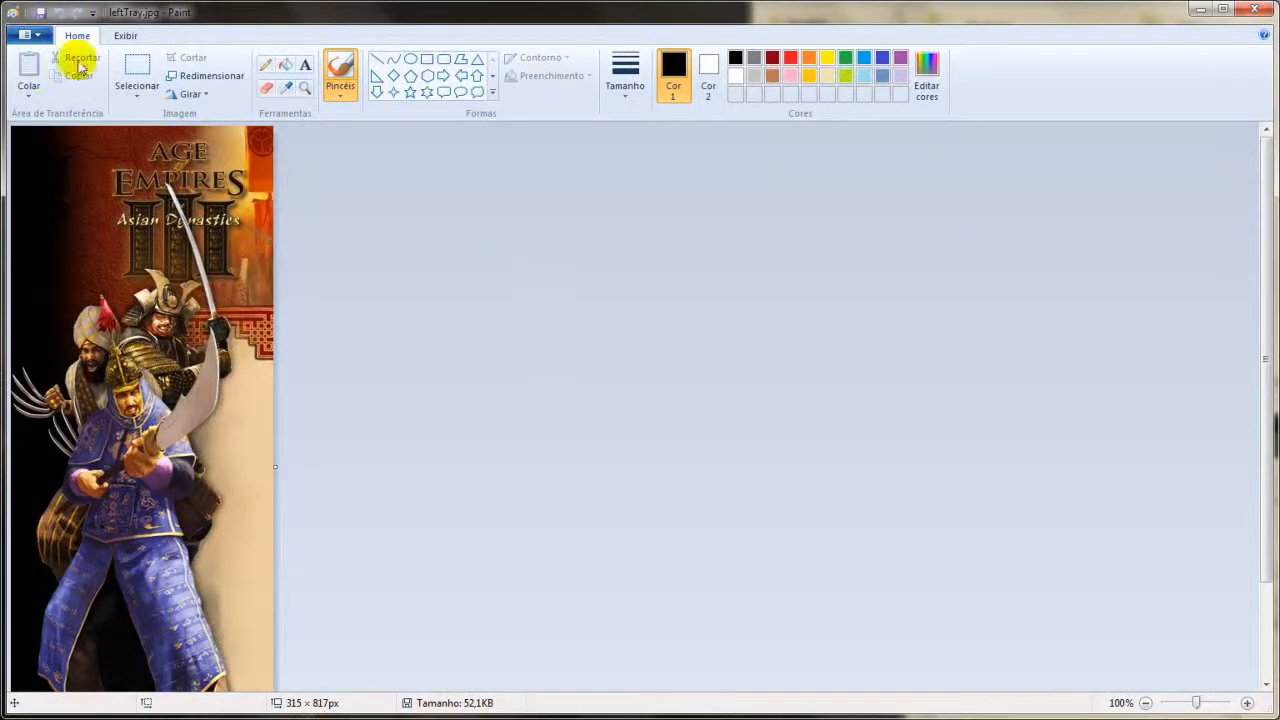
# Check the bitmap file types offered for saving leftTray.jpg as a BMP picture, then cancel saving and close Paint.
pyautogui.click(25, 35)
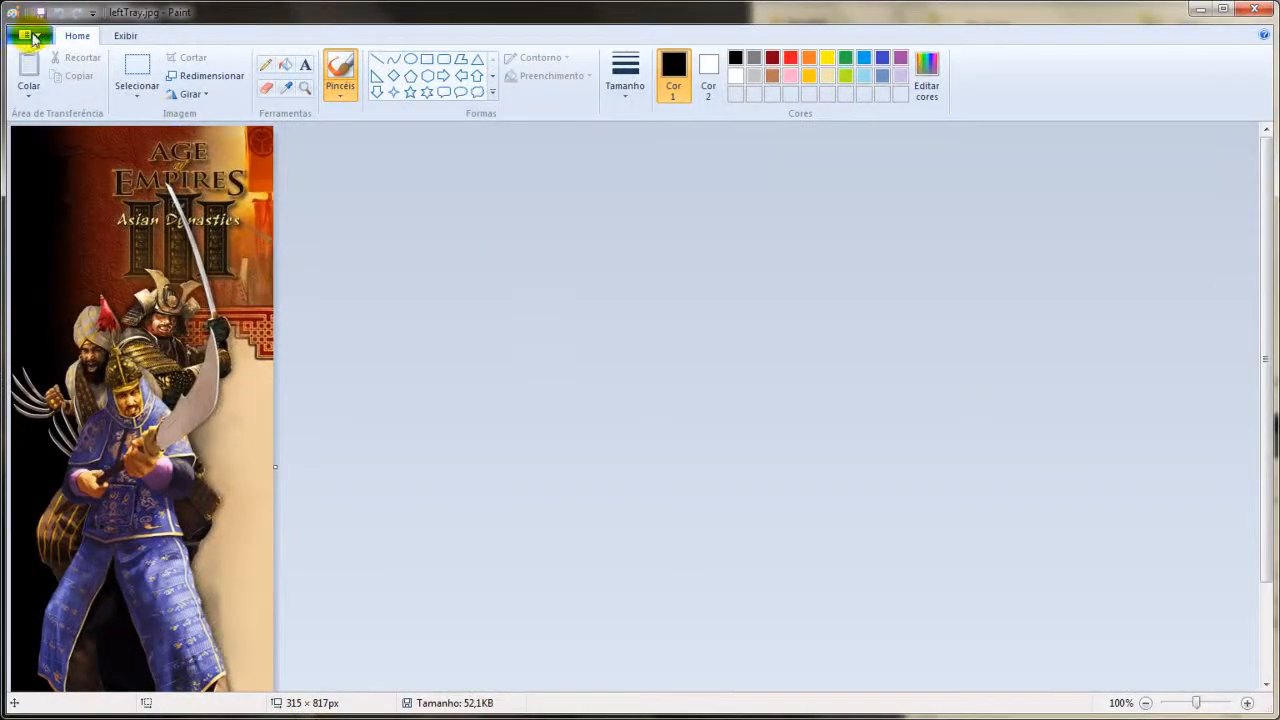
pyautogui.moveTo(120, 172)
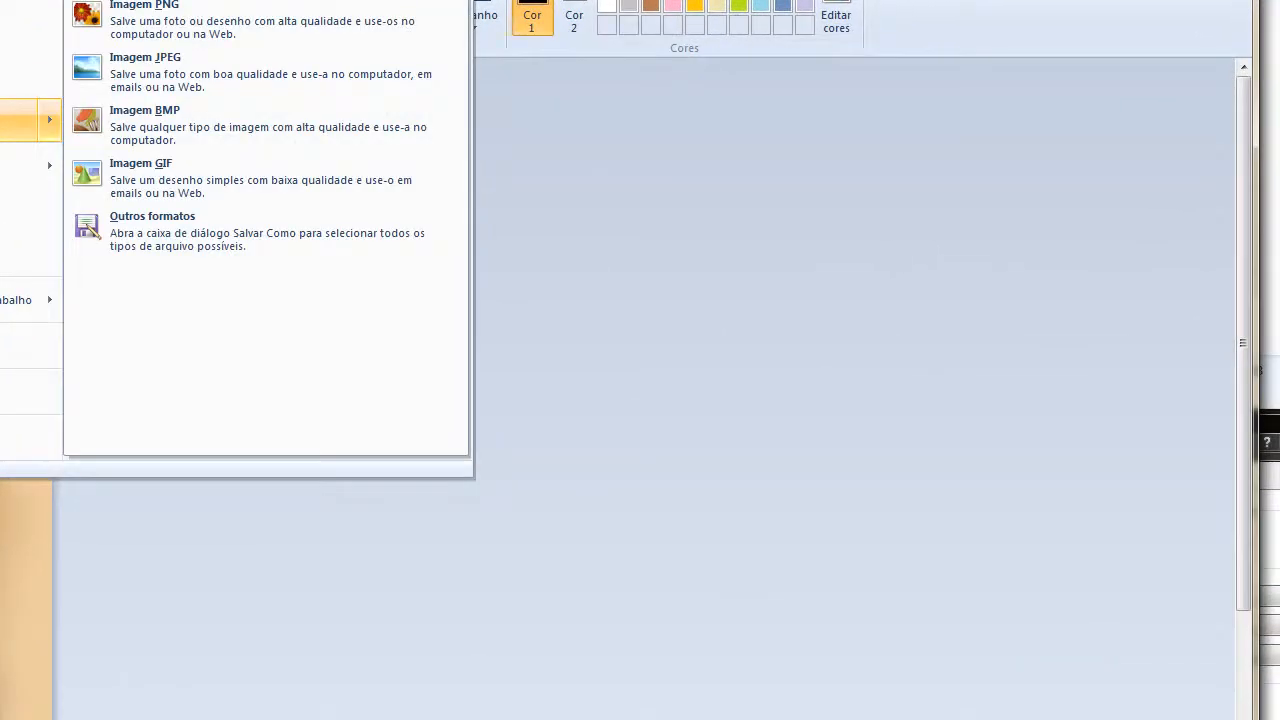
pyautogui.click(182, 125)
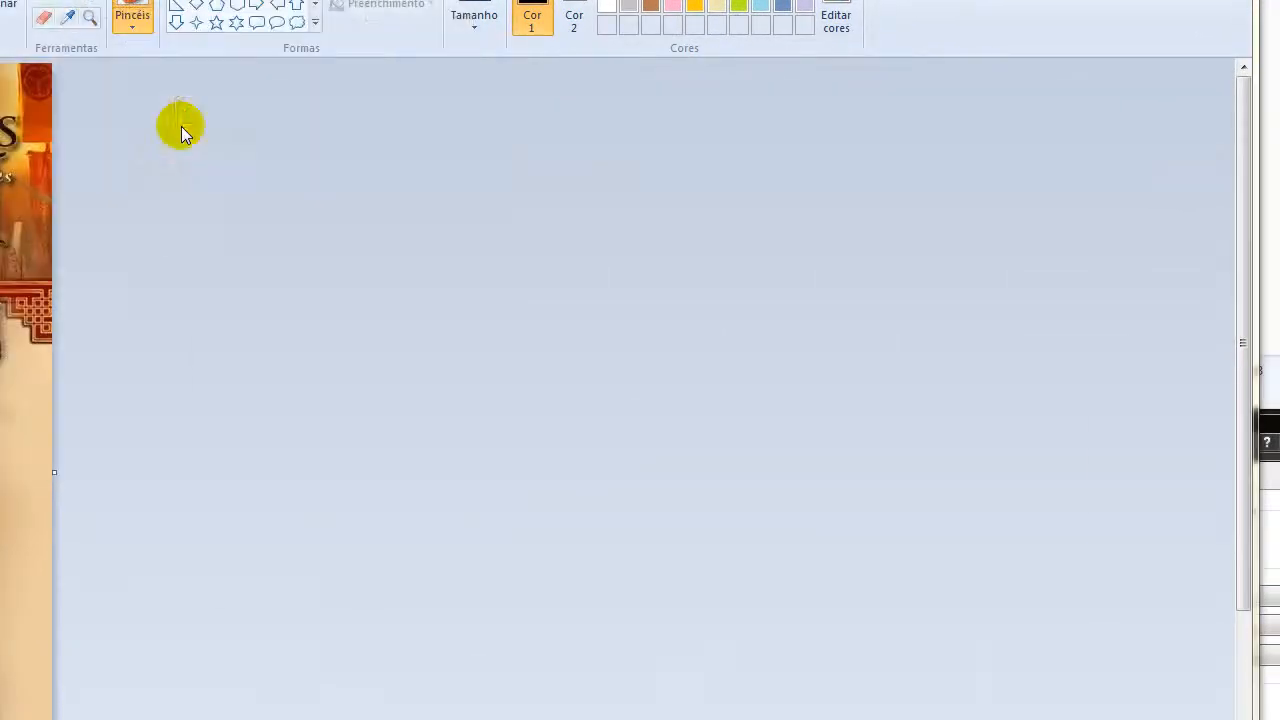
pyautogui.click(475, 553)
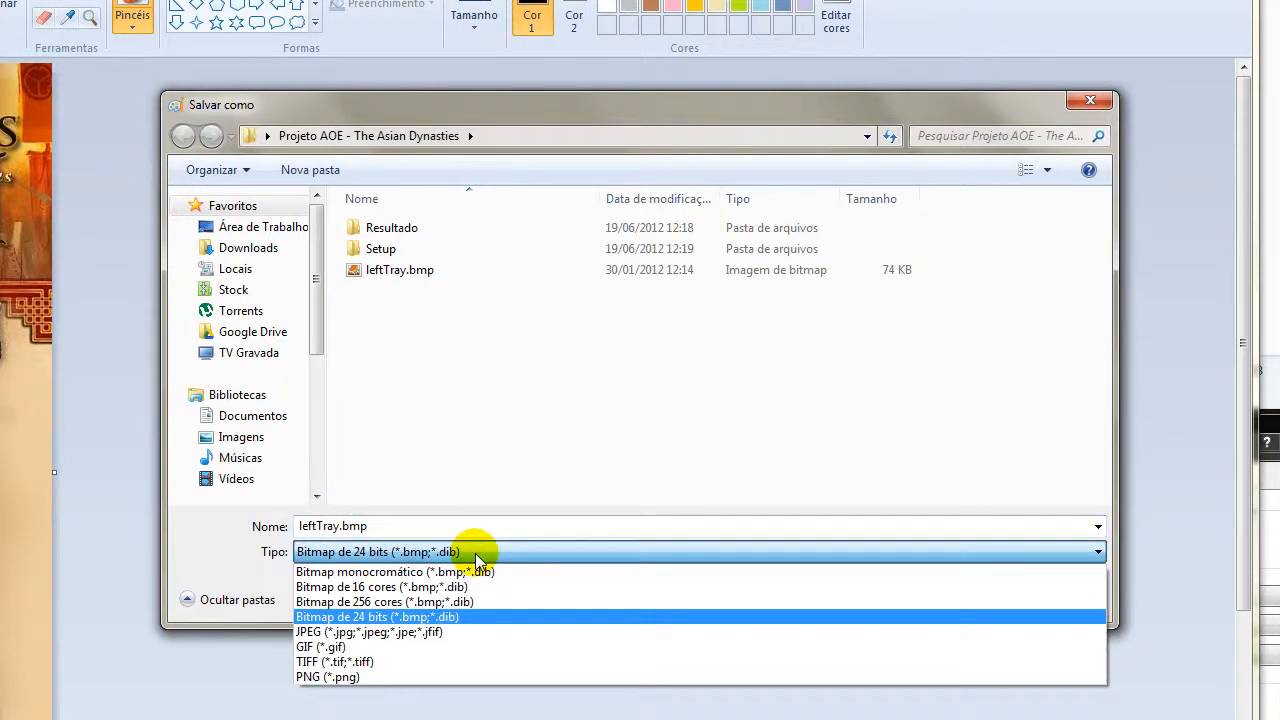
pyautogui.click(475, 553)
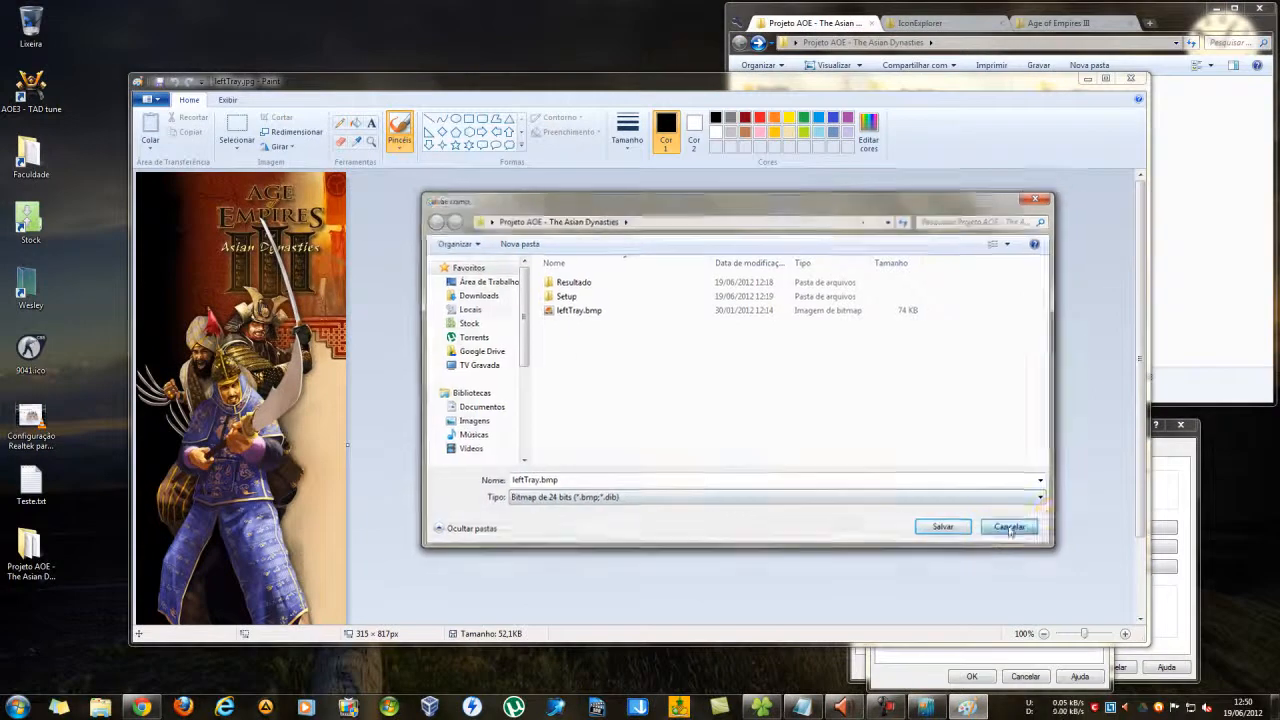
pyautogui.click(1046, 589)
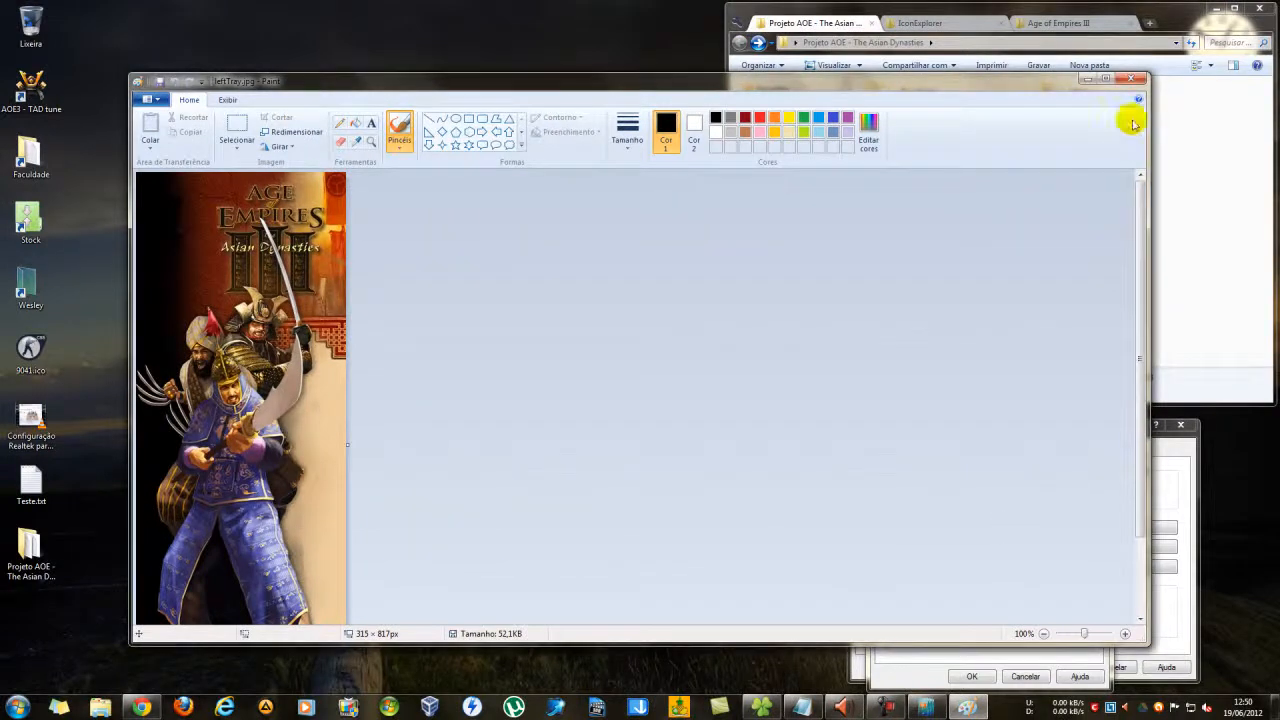
pyautogui.click(1131, 80)
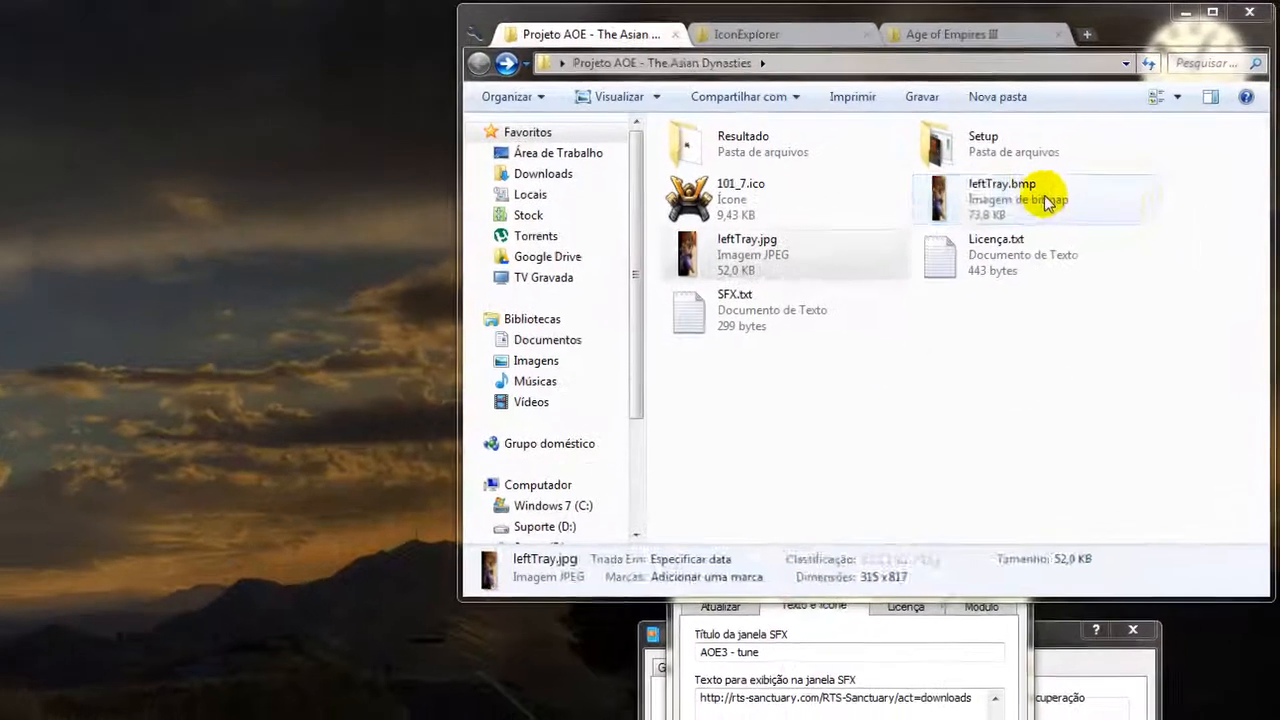
# Load leftTray.bmp from the Projeto AOE - The Asian Dynasties folder on the desktop as the SFX logo.
pyautogui.click(1046, 201)
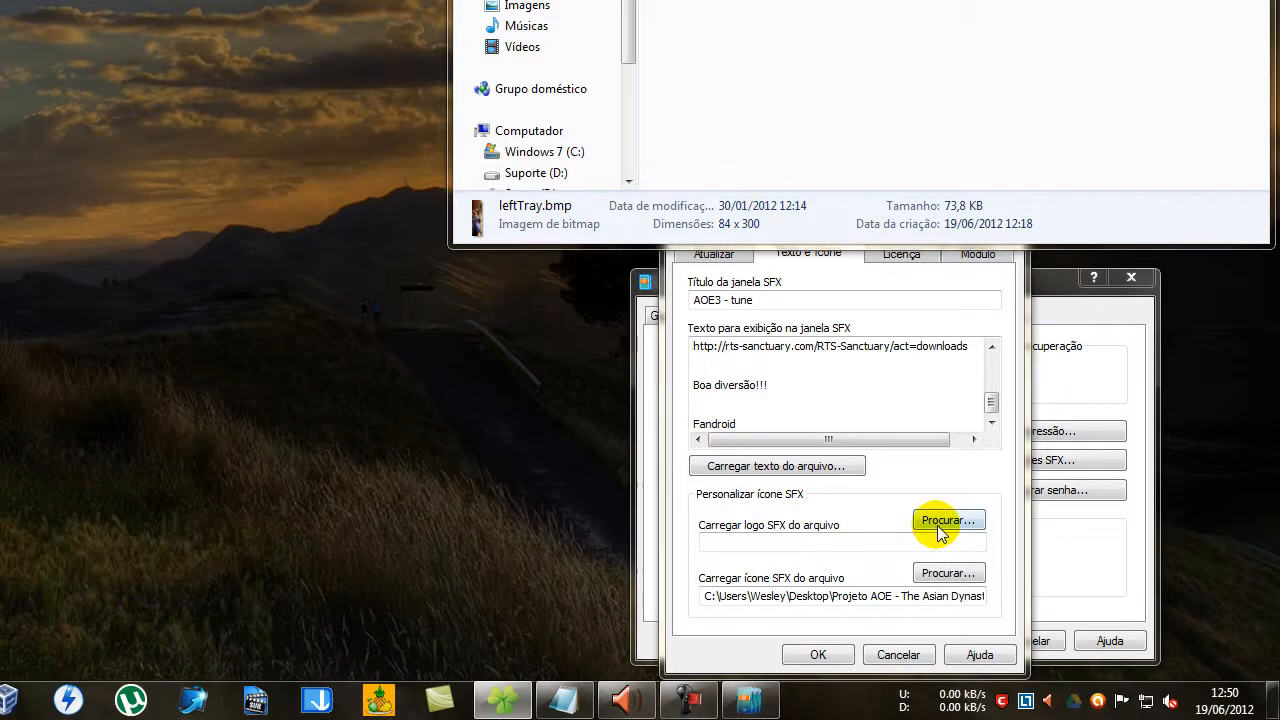
pyautogui.click(944, 521)
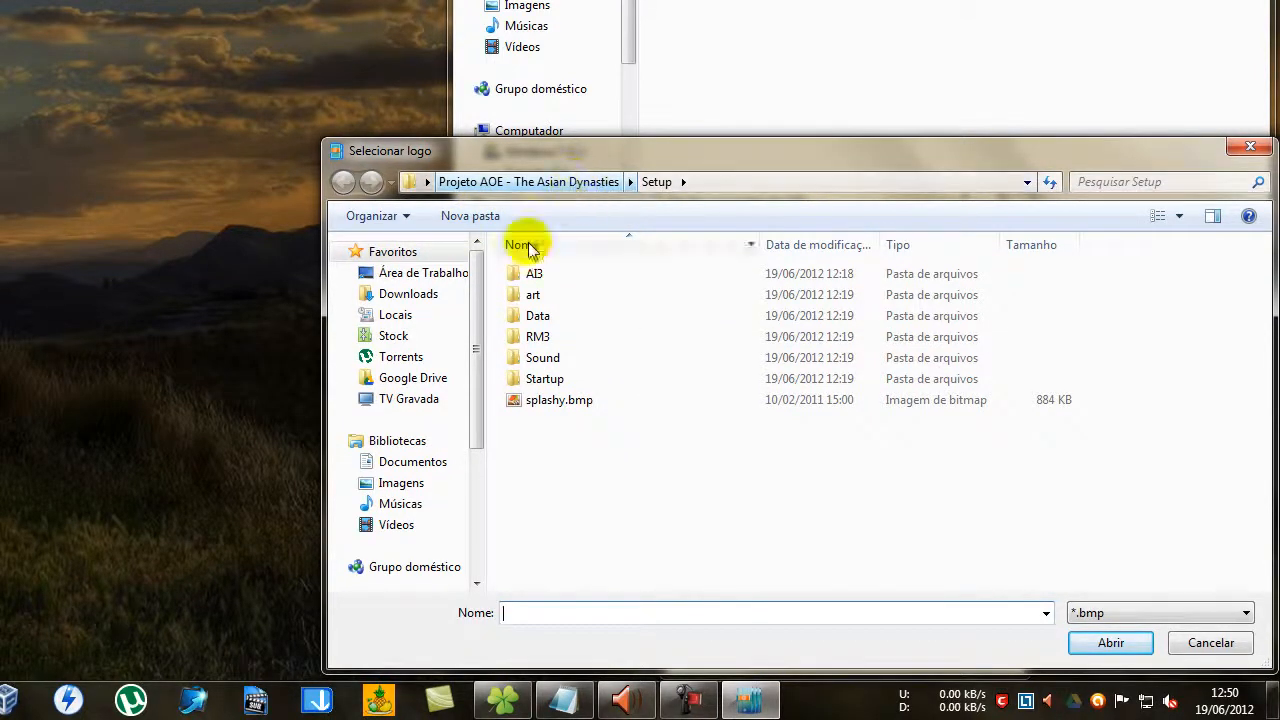
pyautogui.click(440, 278)
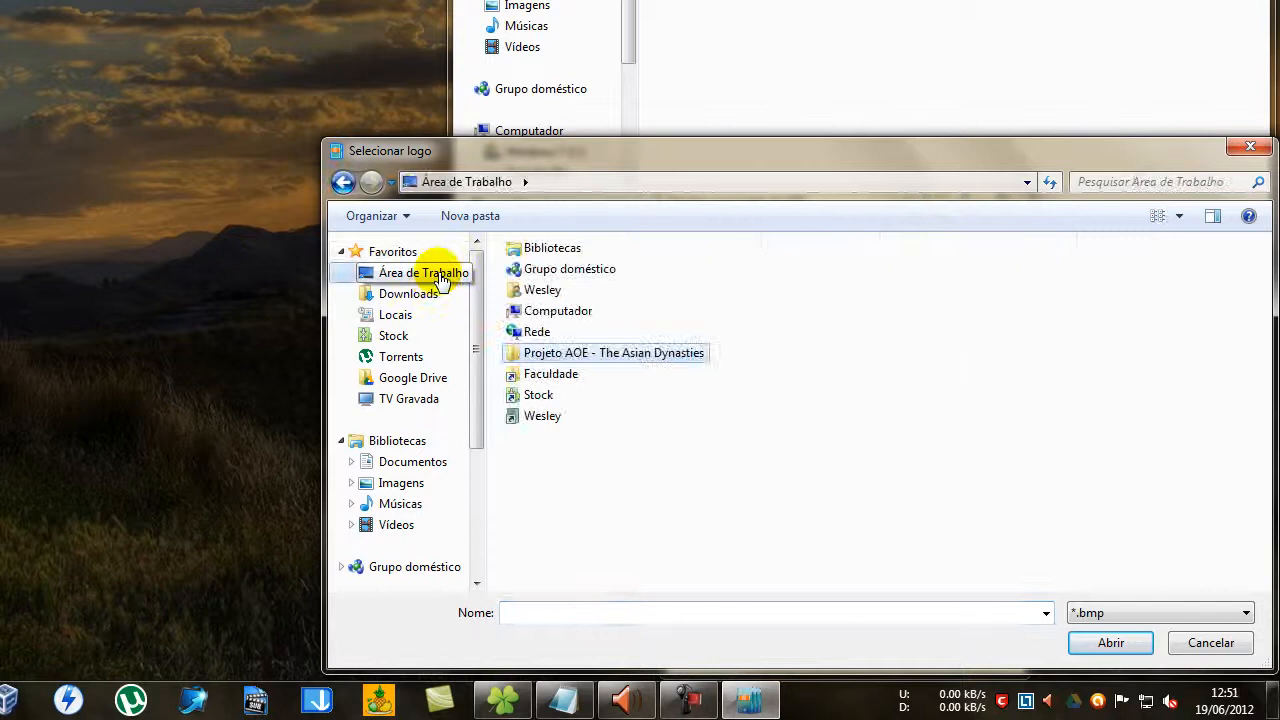
pyautogui.doubleClick(619, 354)
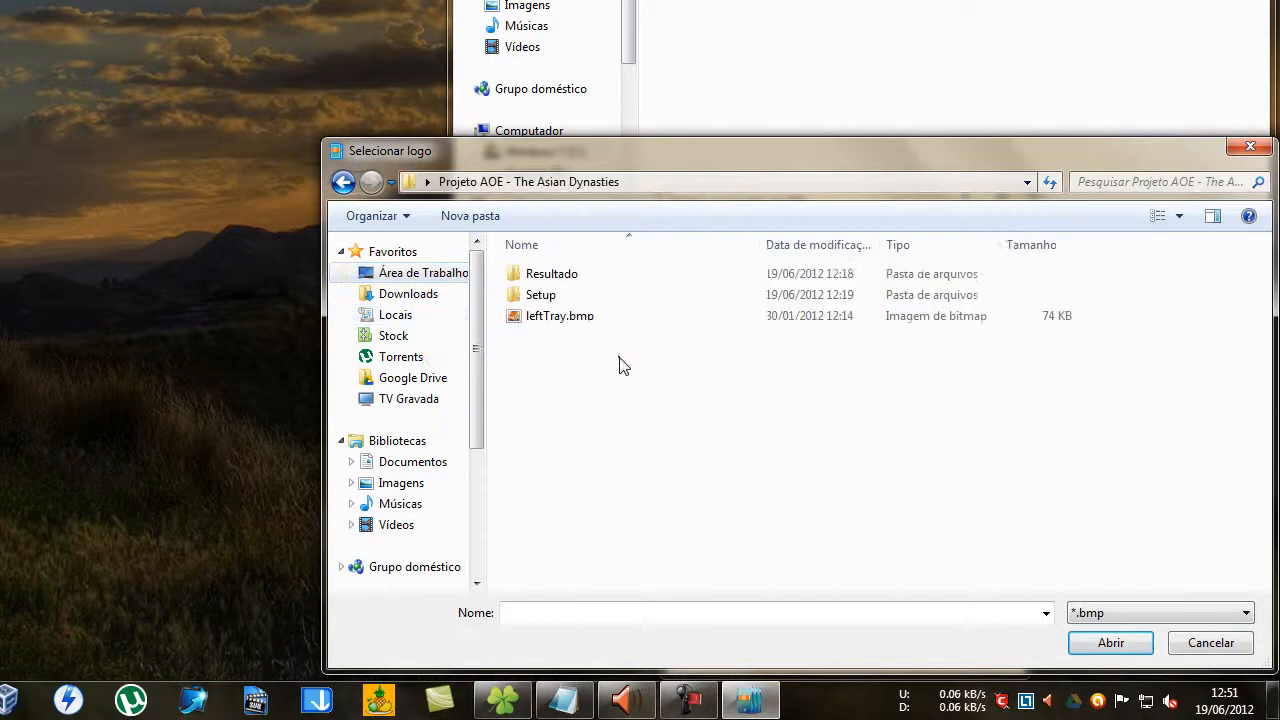
pyautogui.click(577, 325)
pyautogui.click(1108, 643)
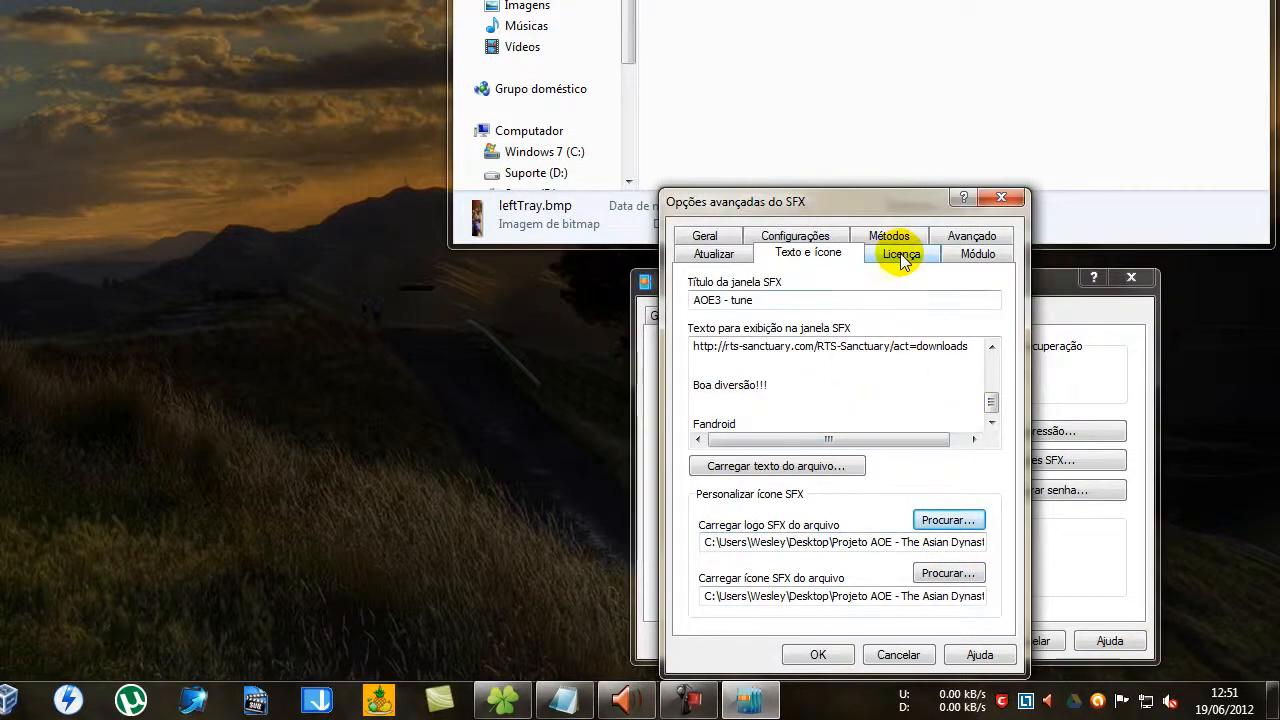
# Title the license window Licença and fill in the license text with the full contents of Licença.txt.
pyautogui.click(900, 253)
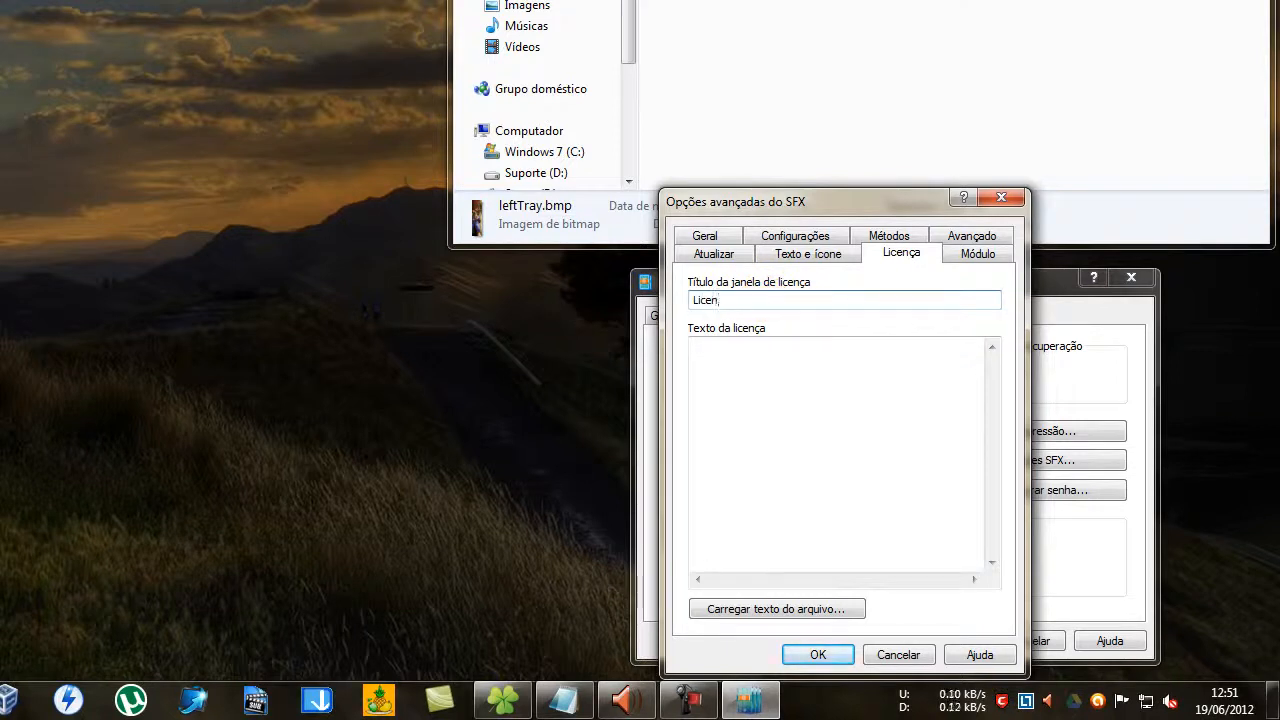
pyautogui.click(757, 349)
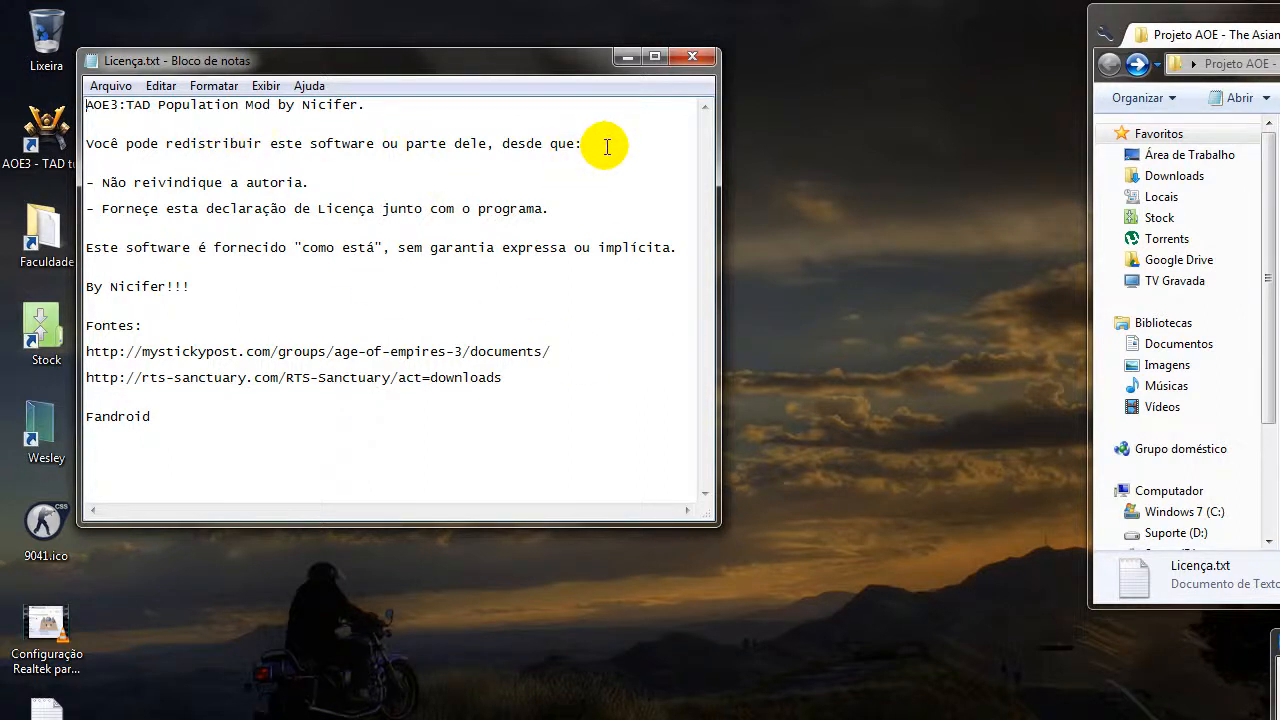
pyautogui.hotkey('ctrl', 'a')
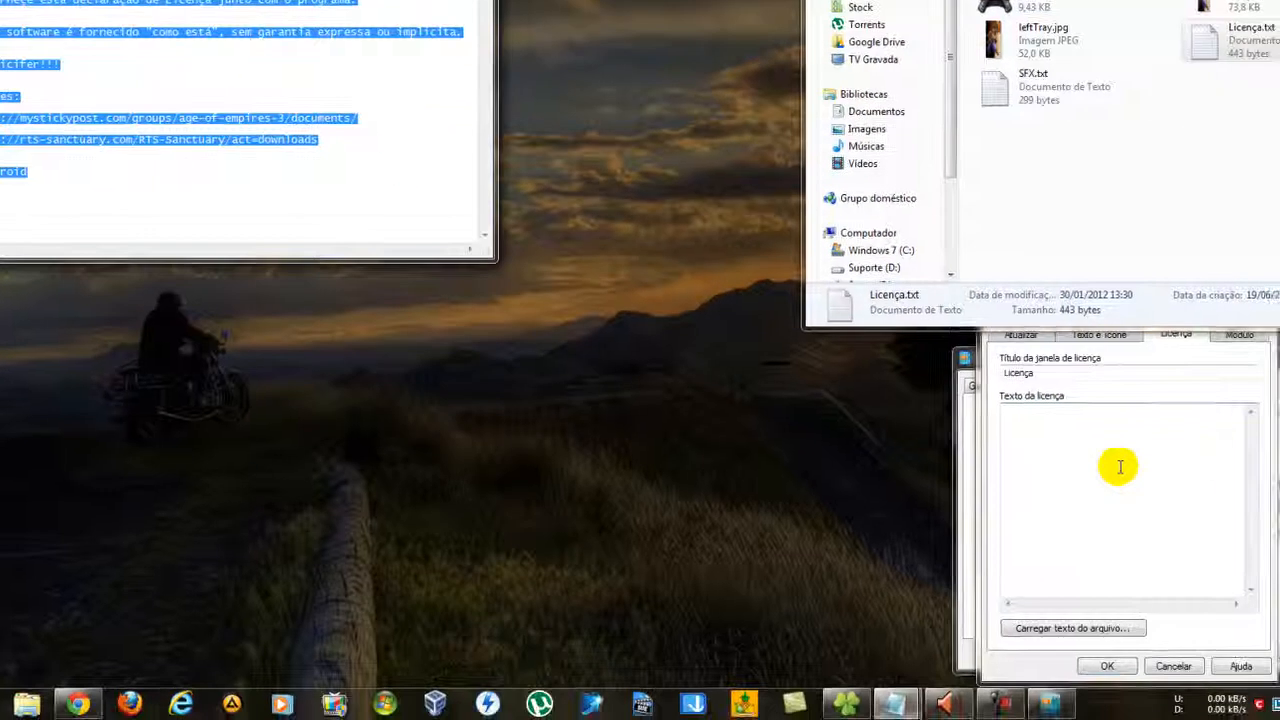
pyautogui.click(1118, 463)
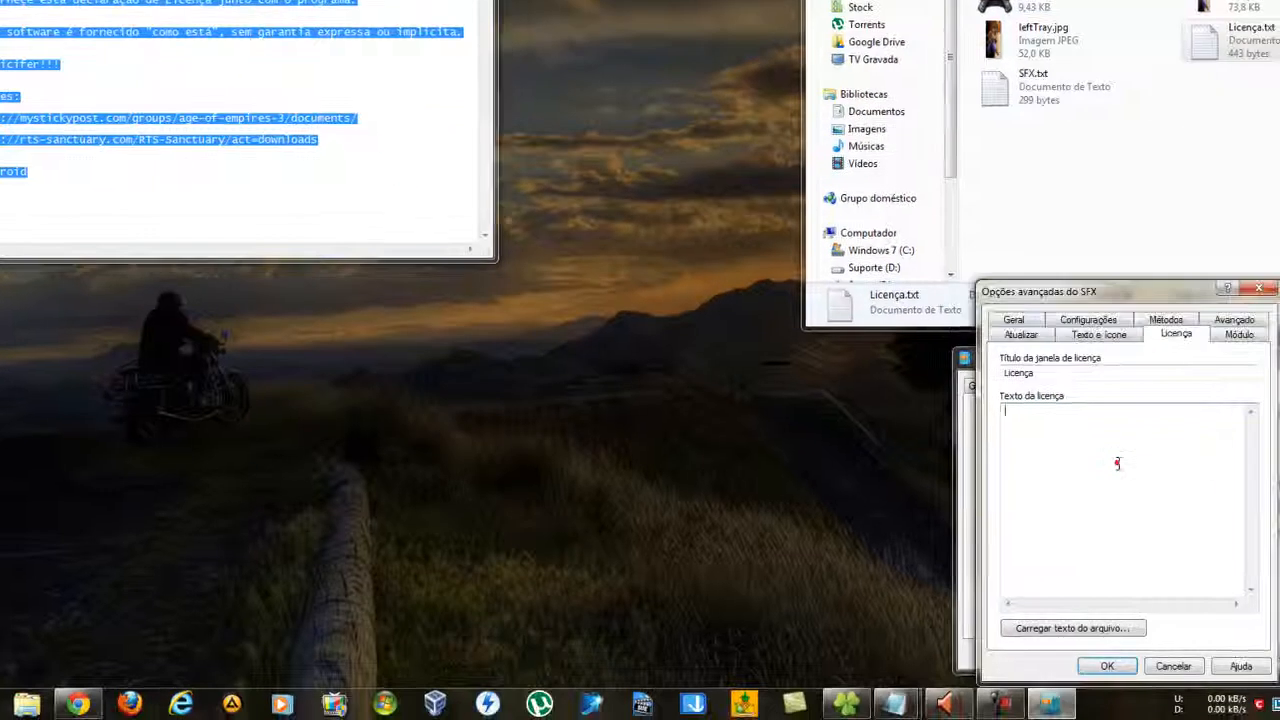
pyautogui.hotkey('ctrl', 'v')
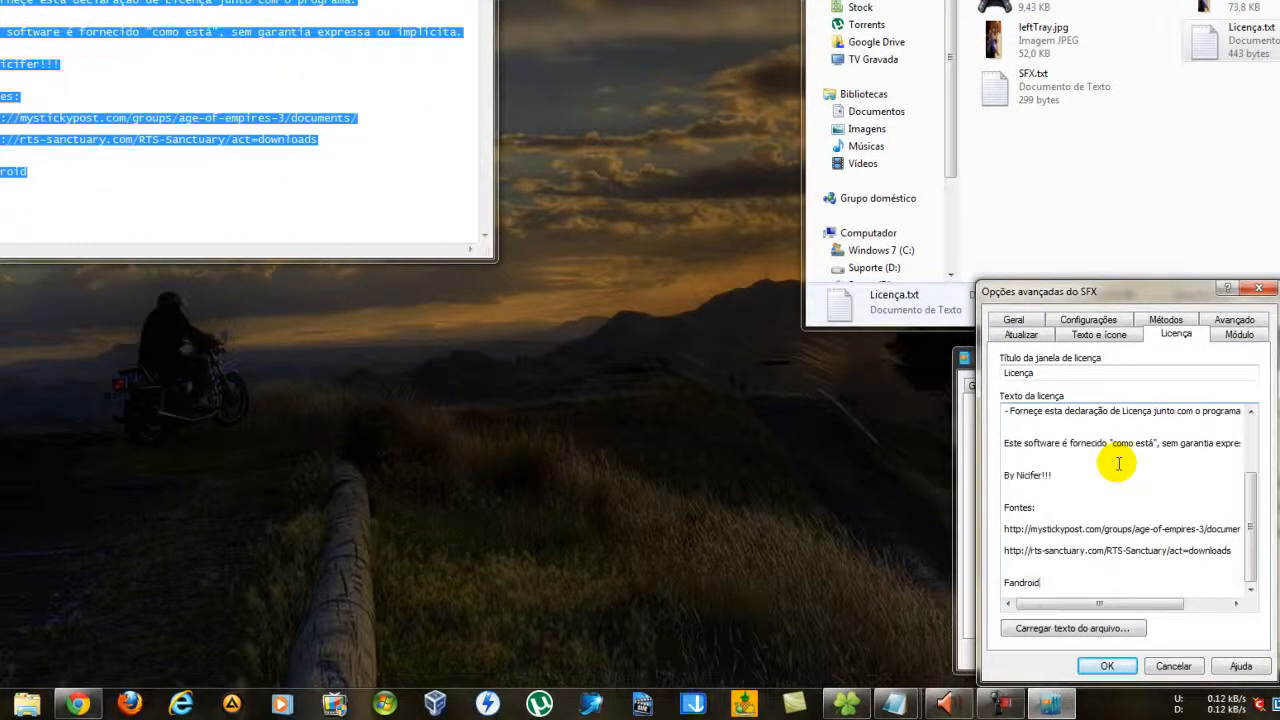
pyautogui.click(470, 1)
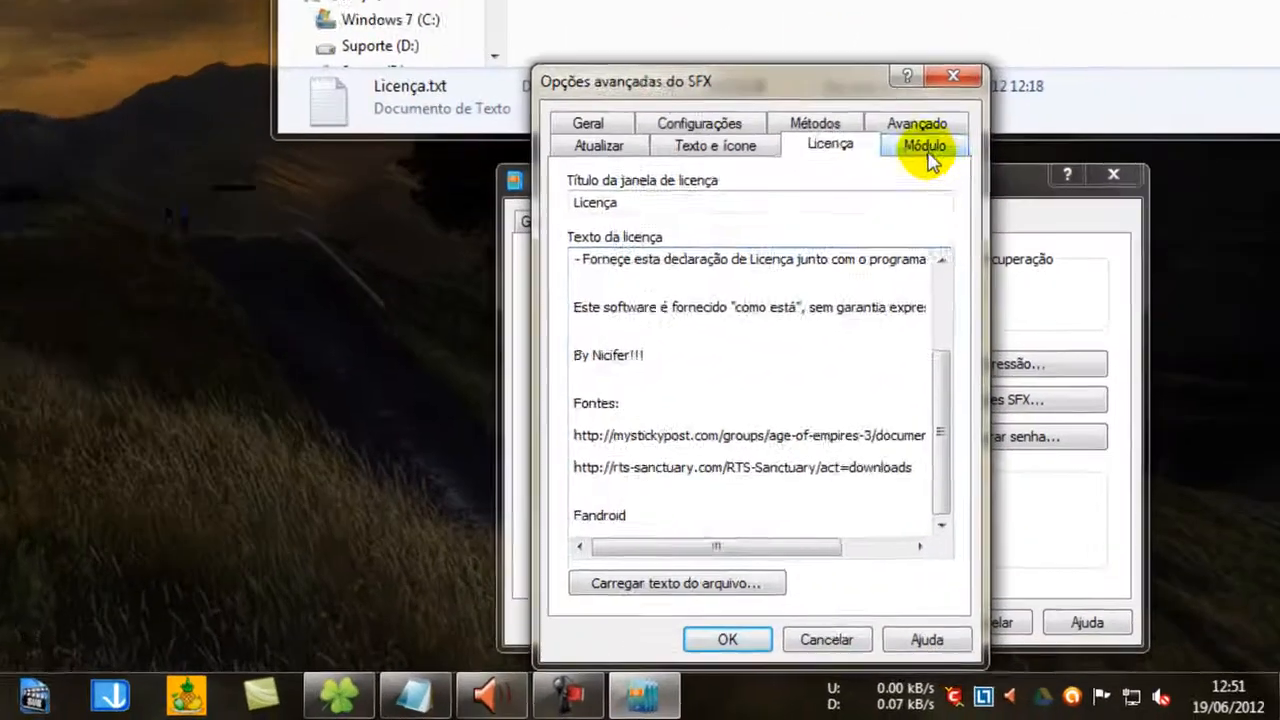
# Try the Default64.SFX module for Windows x64, then choose the Default.SFX module again.
pyautogui.click(926, 150)
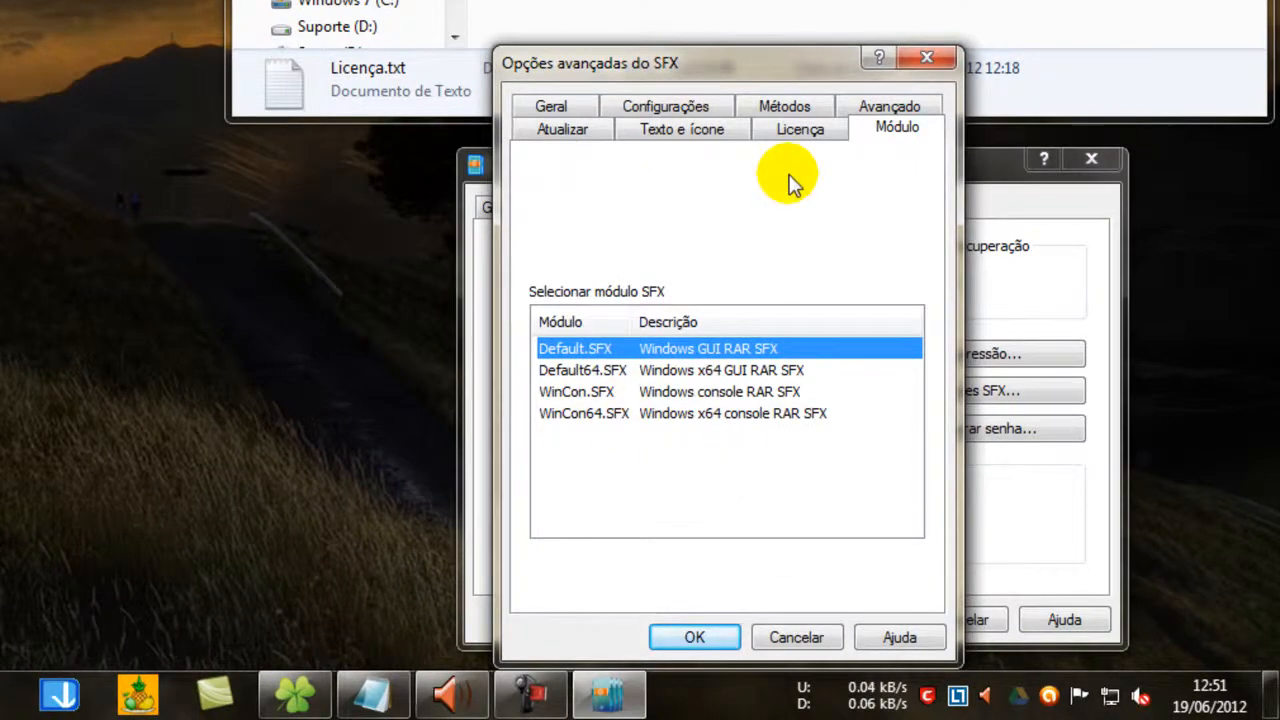
pyautogui.click(792, 370)
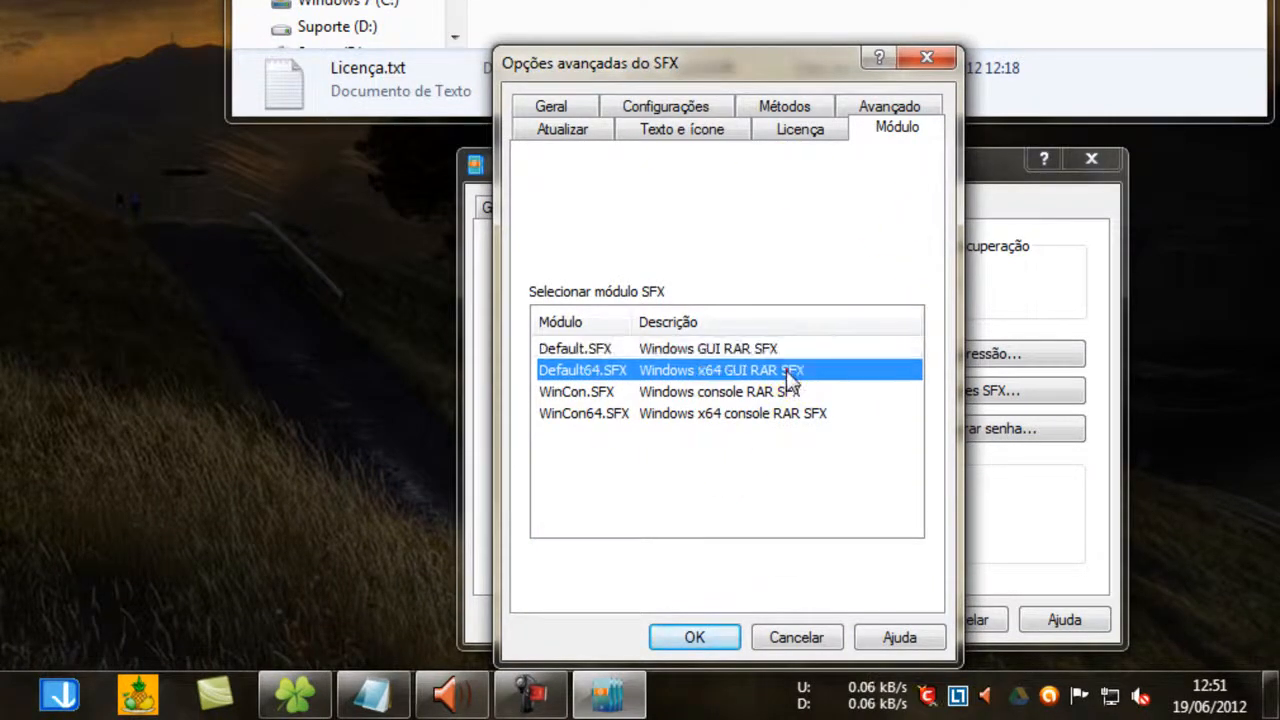
pyautogui.click(733, 349)
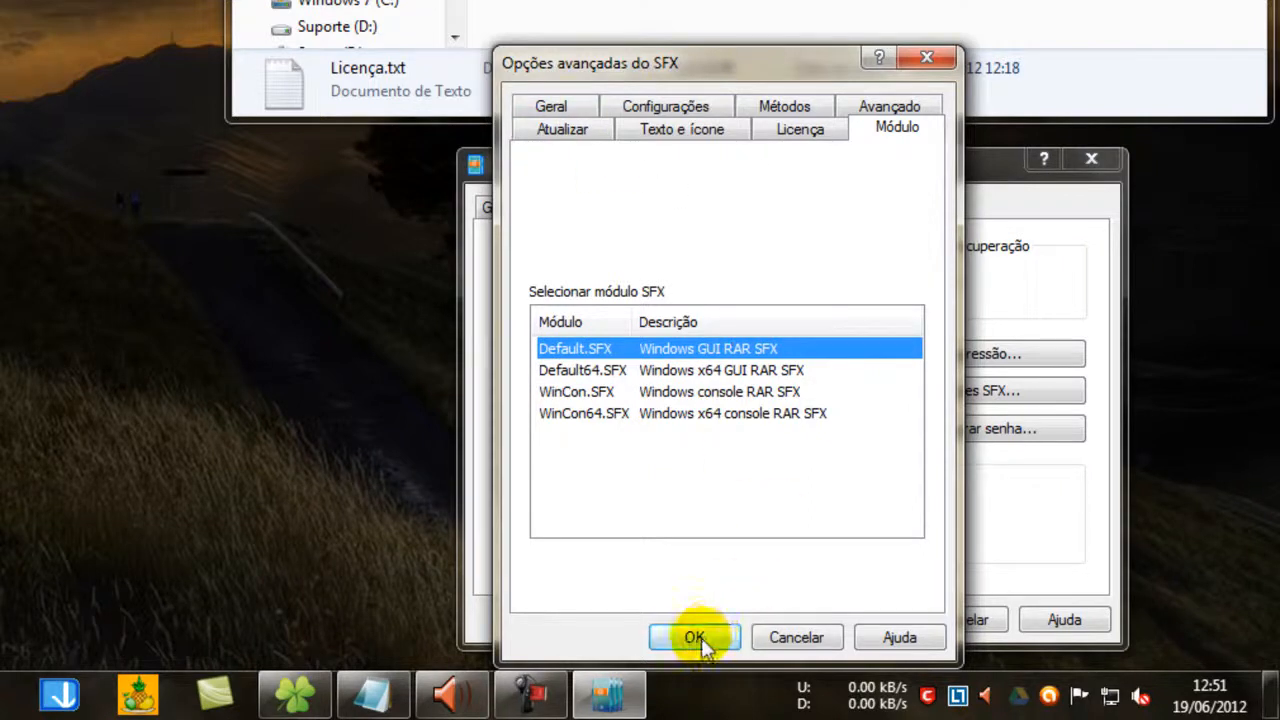
# Review the SFX update, text and icon, license, module, extraction path, program setup and silent mode settings, then accept the advanced SFX options.
pyautogui.click(552, 125)
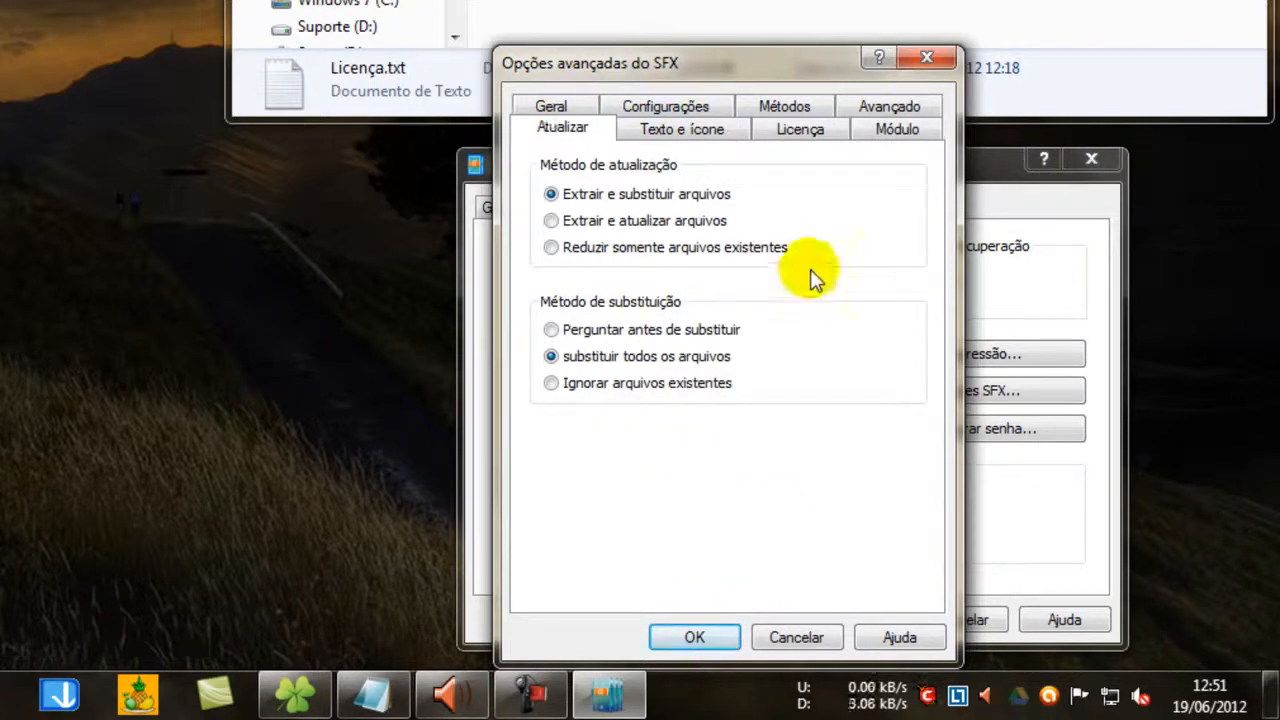
pyautogui.click(713, 133)
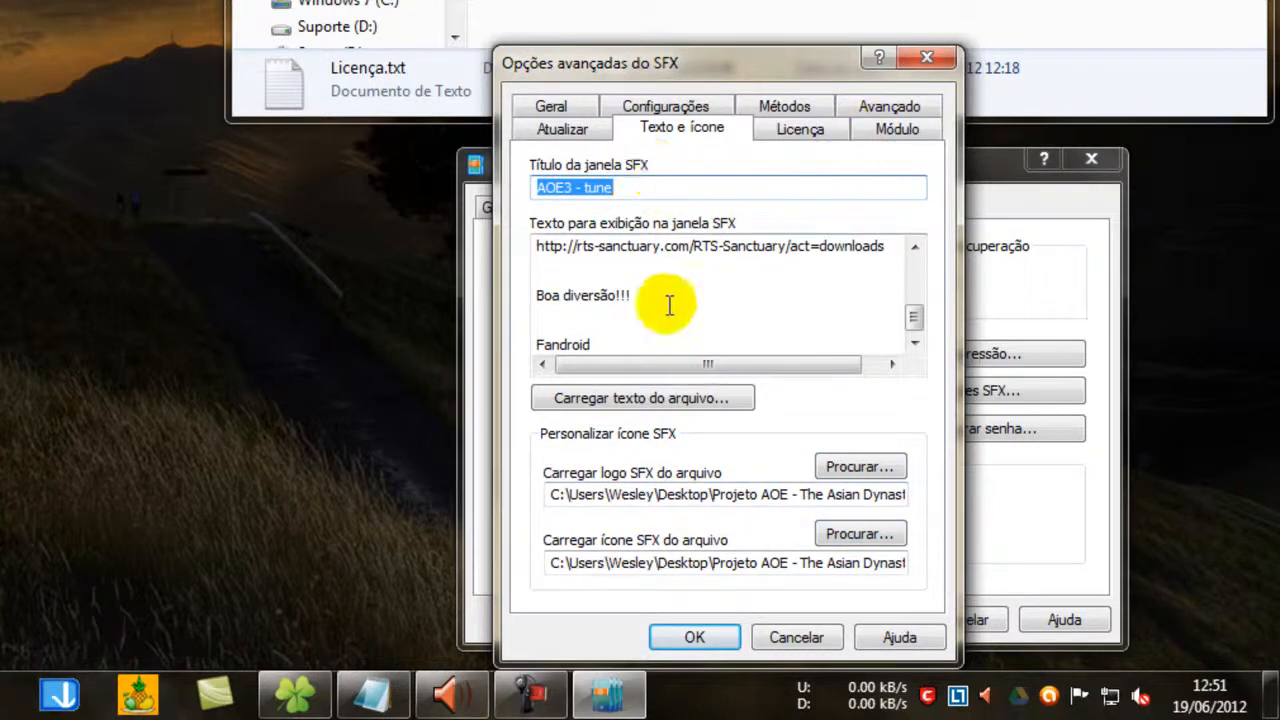
pyautogui.click(806, 131)
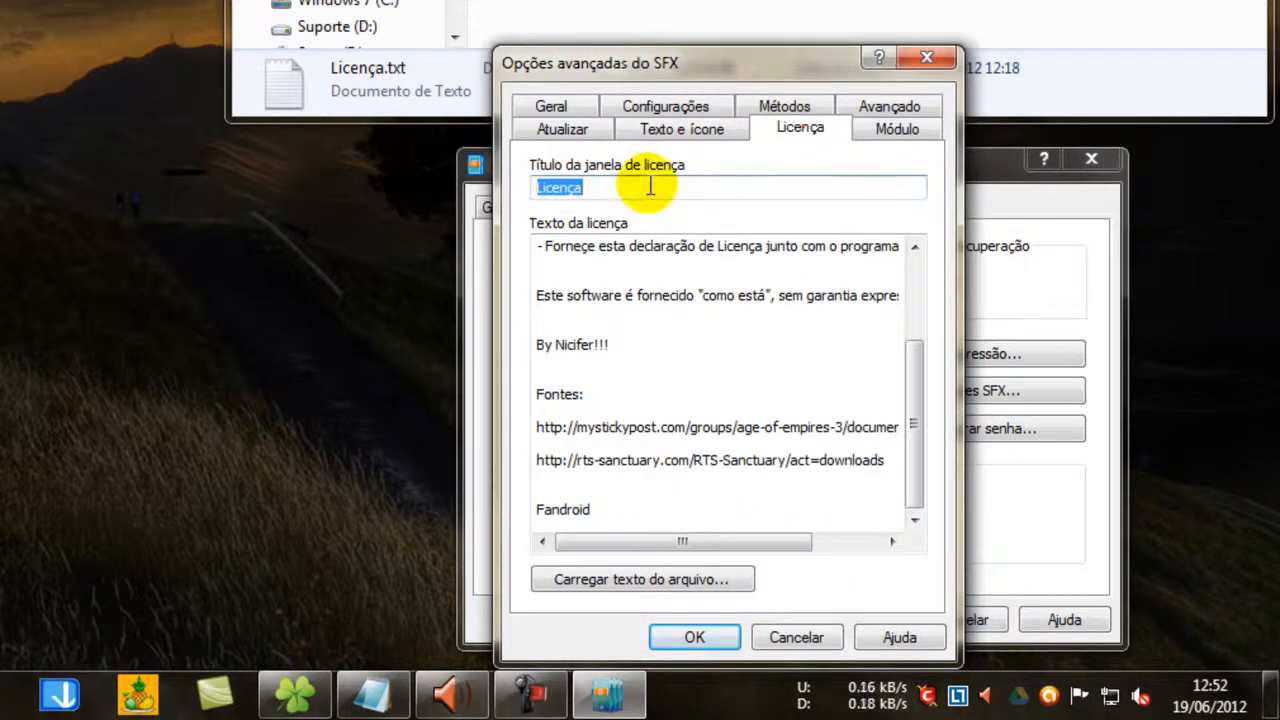
pyautogui.click(894, 140)
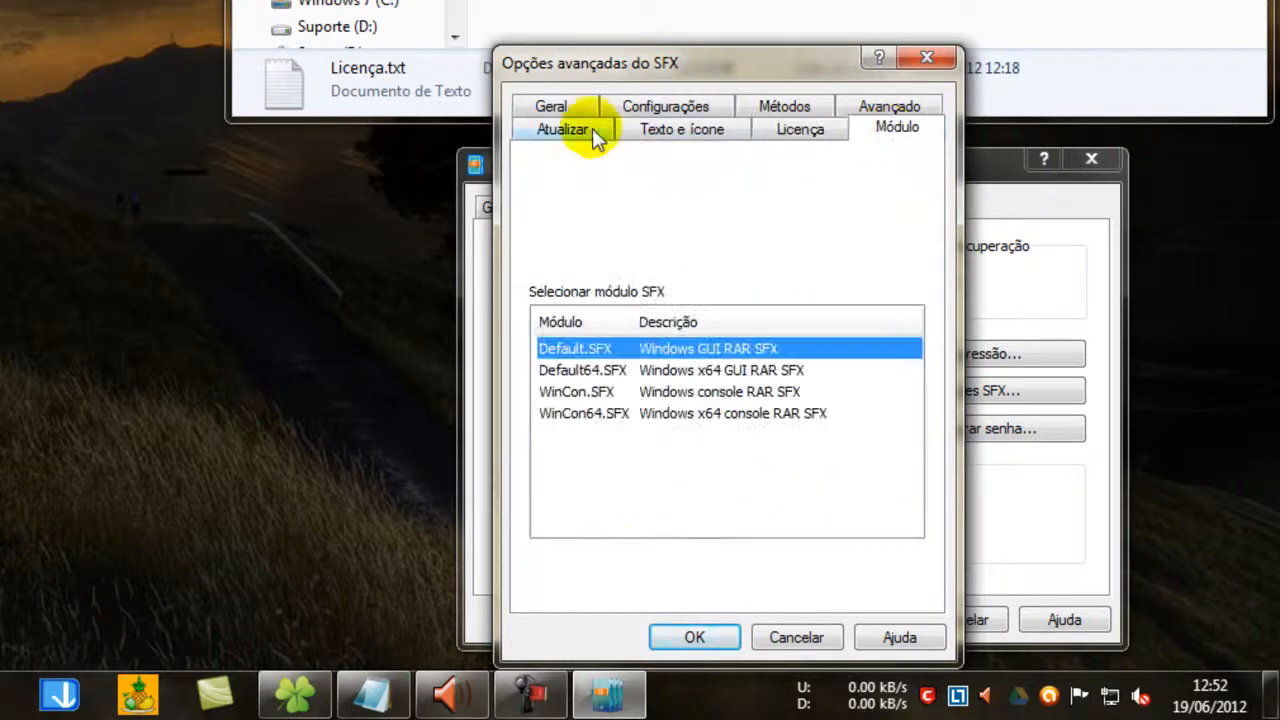
pyautogui.click(562, 109)
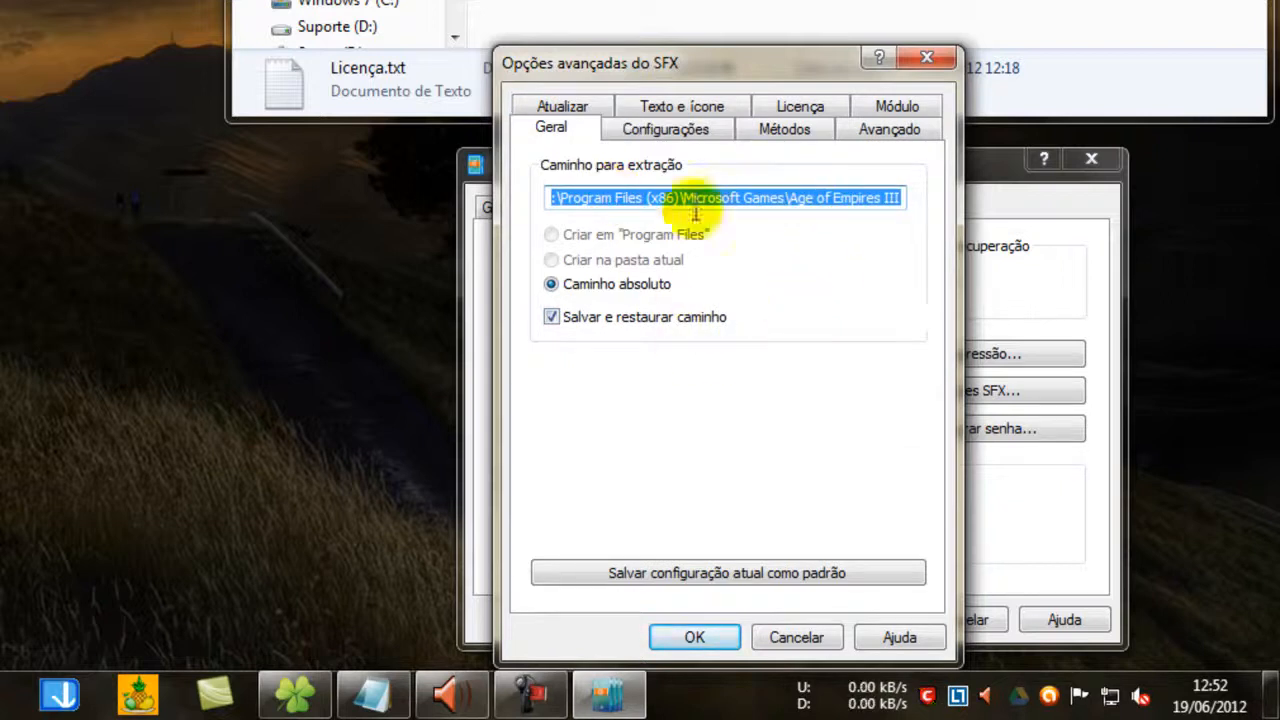
pyautogui.click(694, 136)
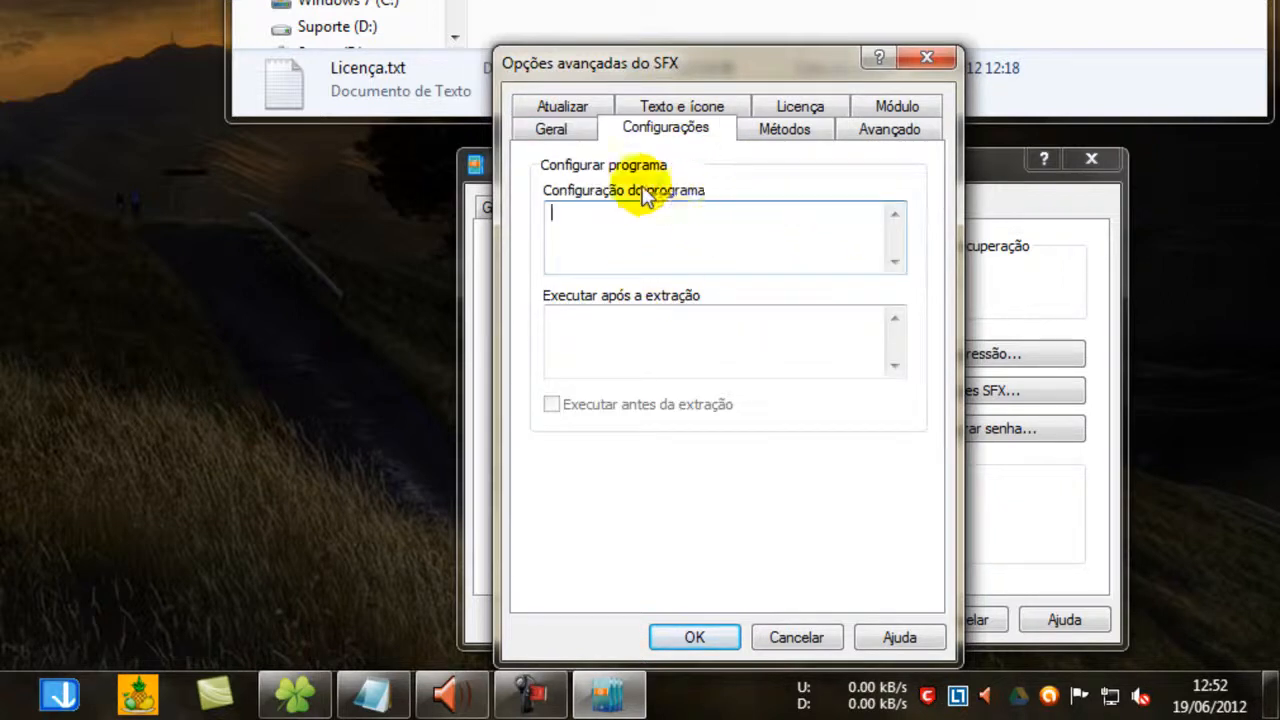
pyautogui.click(632, 331)
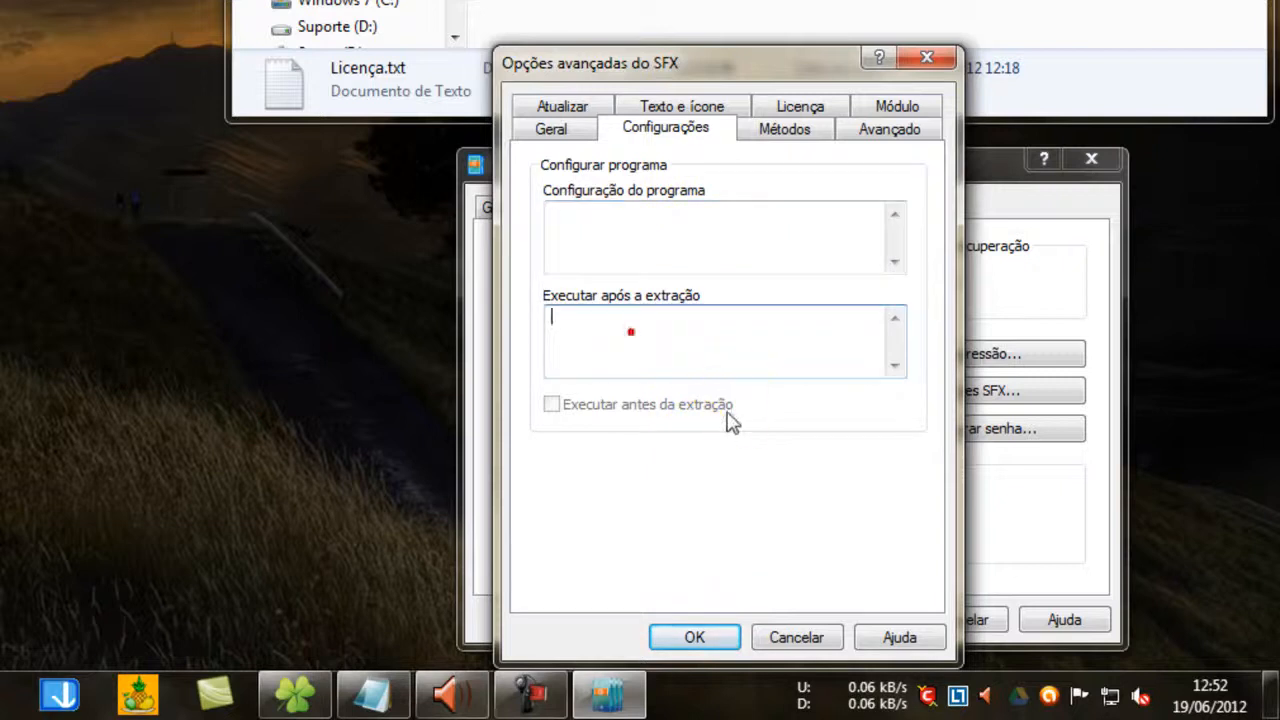
pyautogui.click(732, 414)
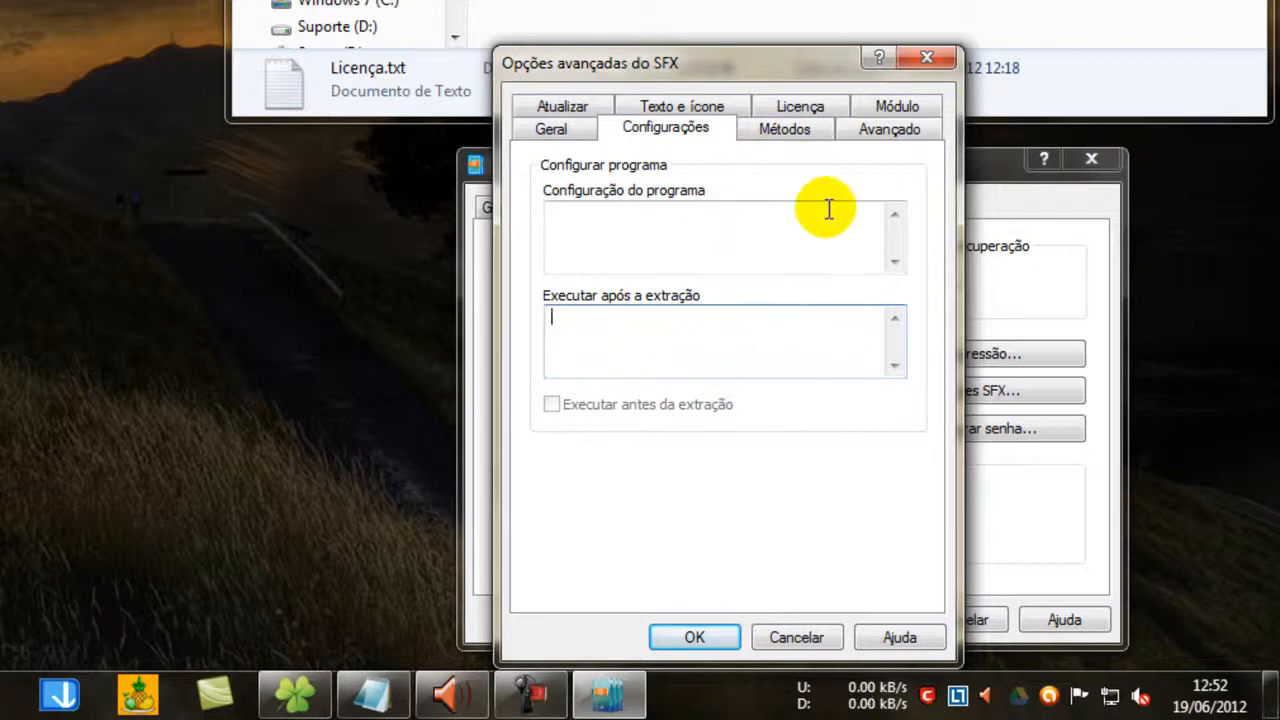
pyautogui.click(790, 130)
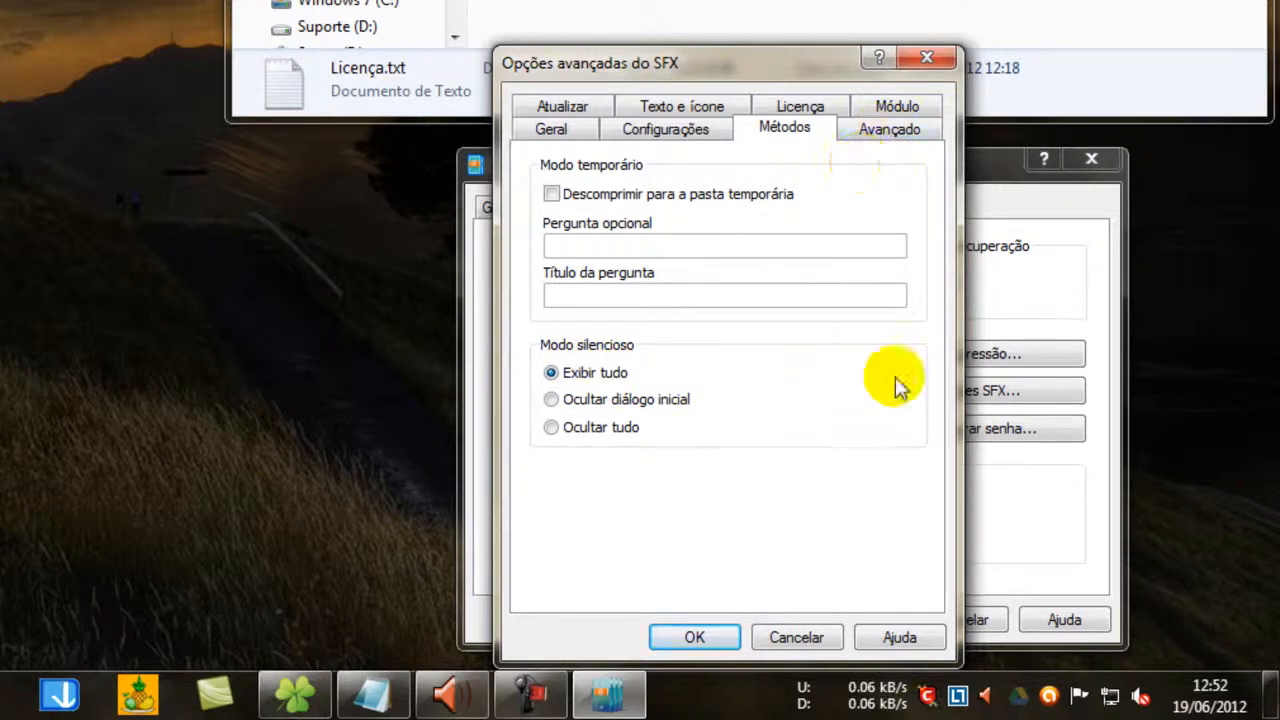
pyautogui.click(705, 643)
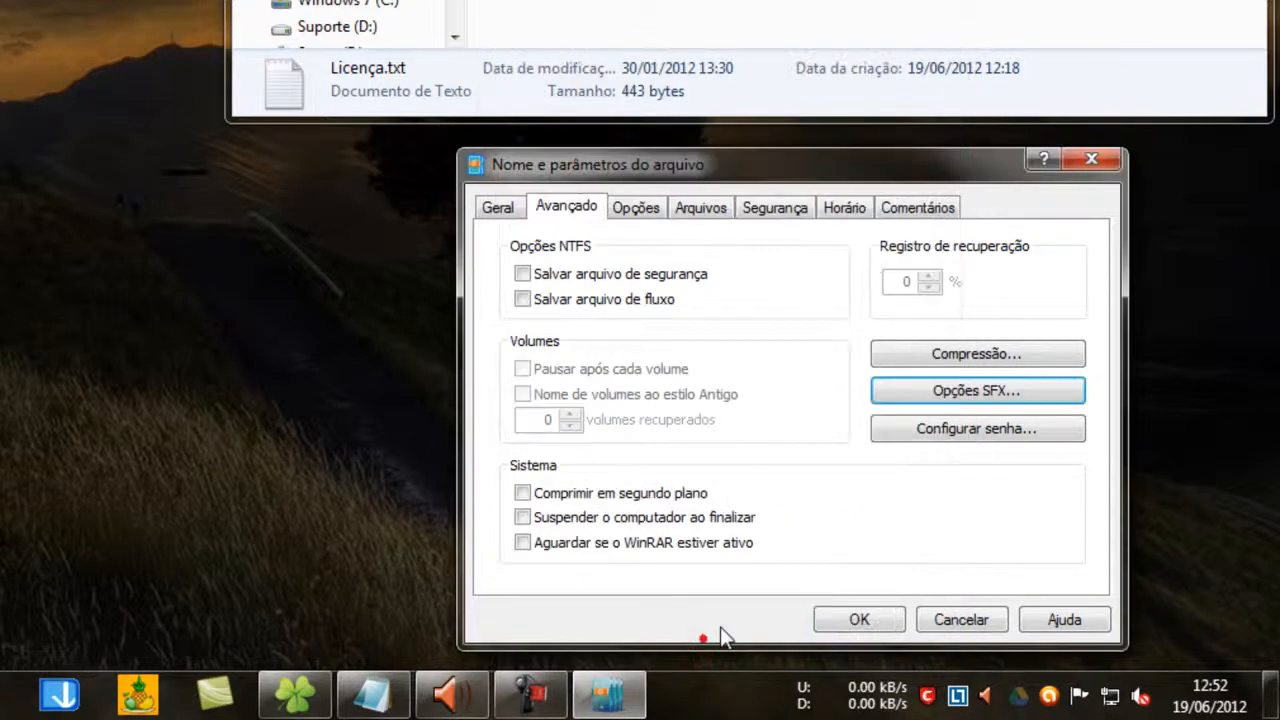
# Review the archive's options, files, security, time and comment settings, then create the Projeto AOE.exe self-extracting archive with these parameters.
pyautogui.click(638, 212)
pyautogui.click(705, 210)
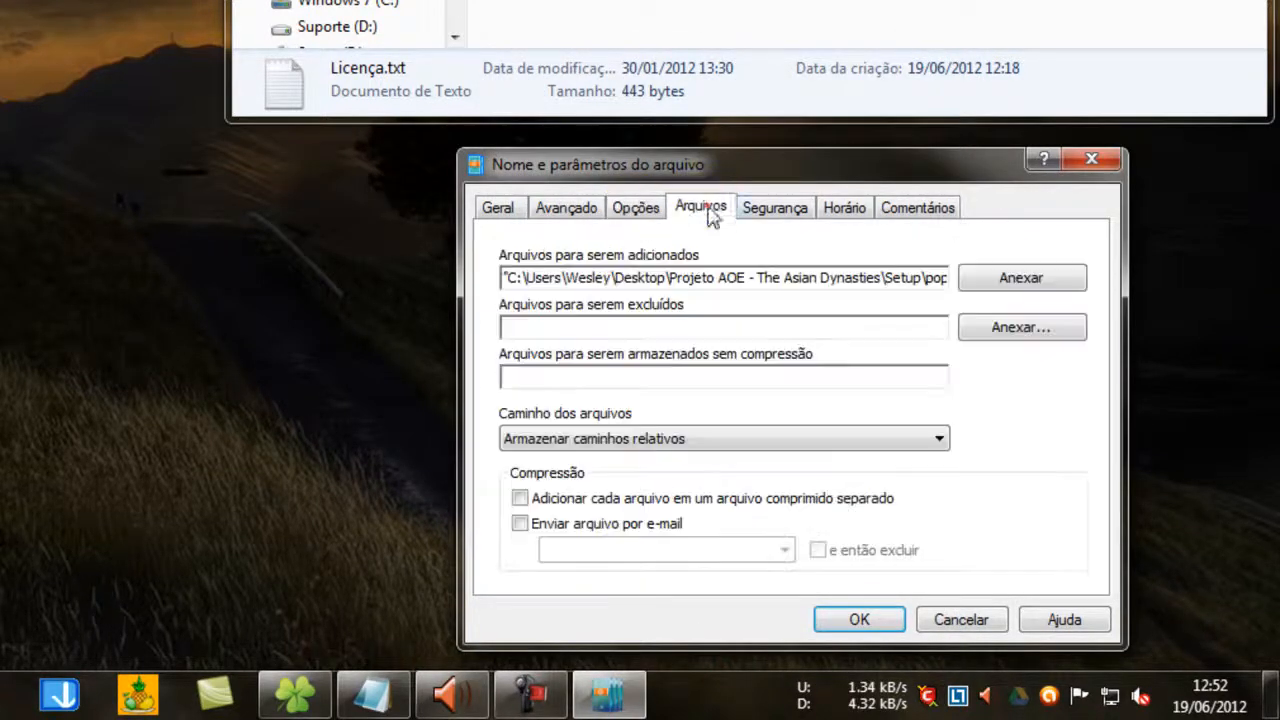
pyautogui.click(760, 210)
pyautogui.click(848, 208)
pyautogui.click(914, 207)
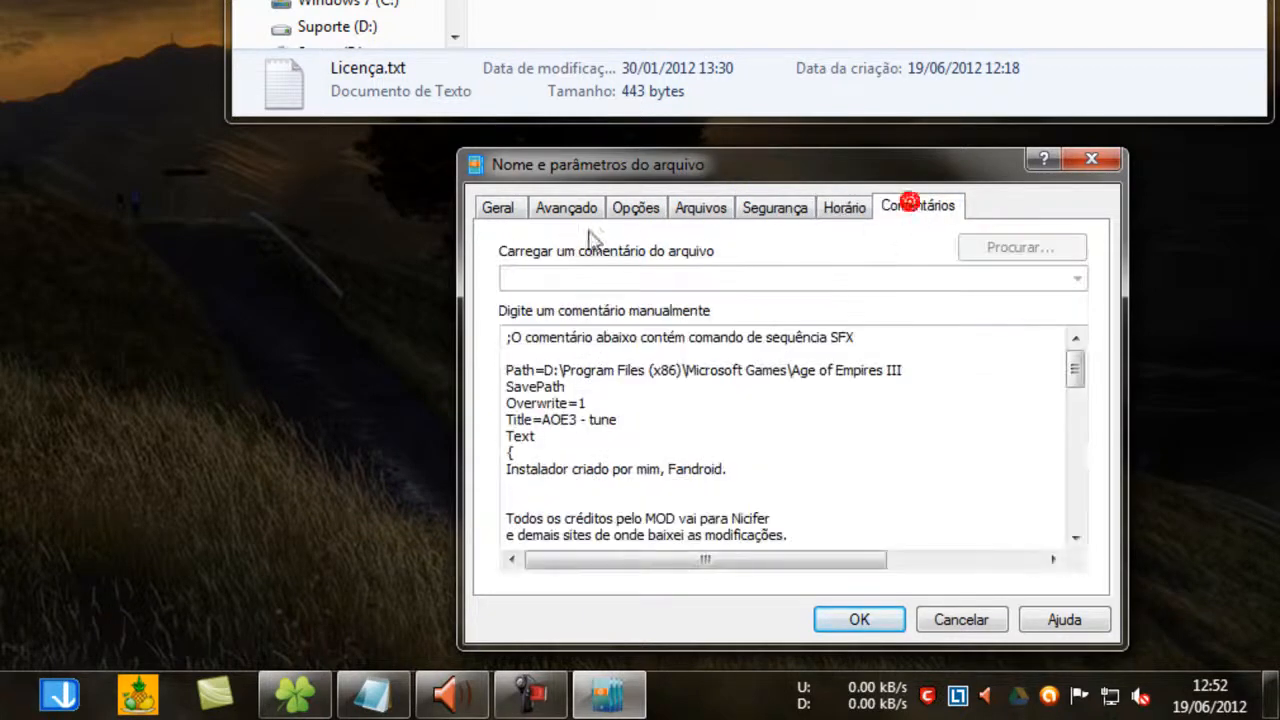
pyautogui.click(500, 210)
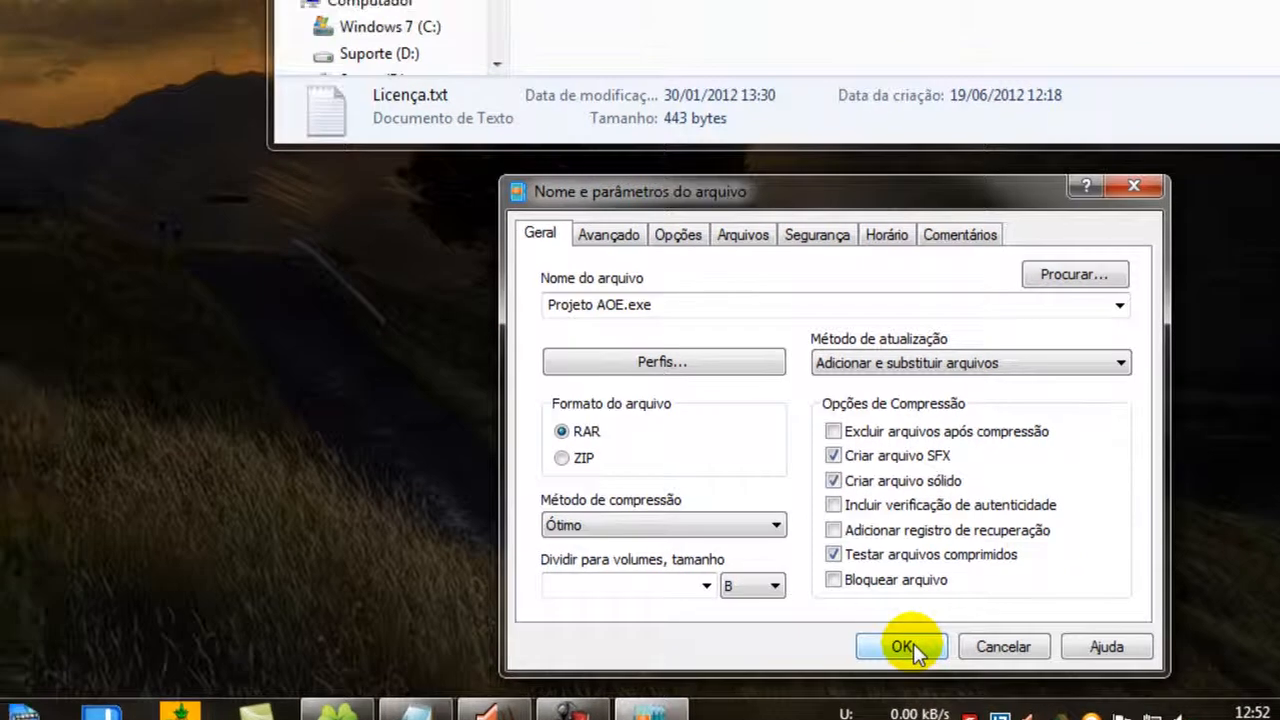
pyautogui.click(872, 616)
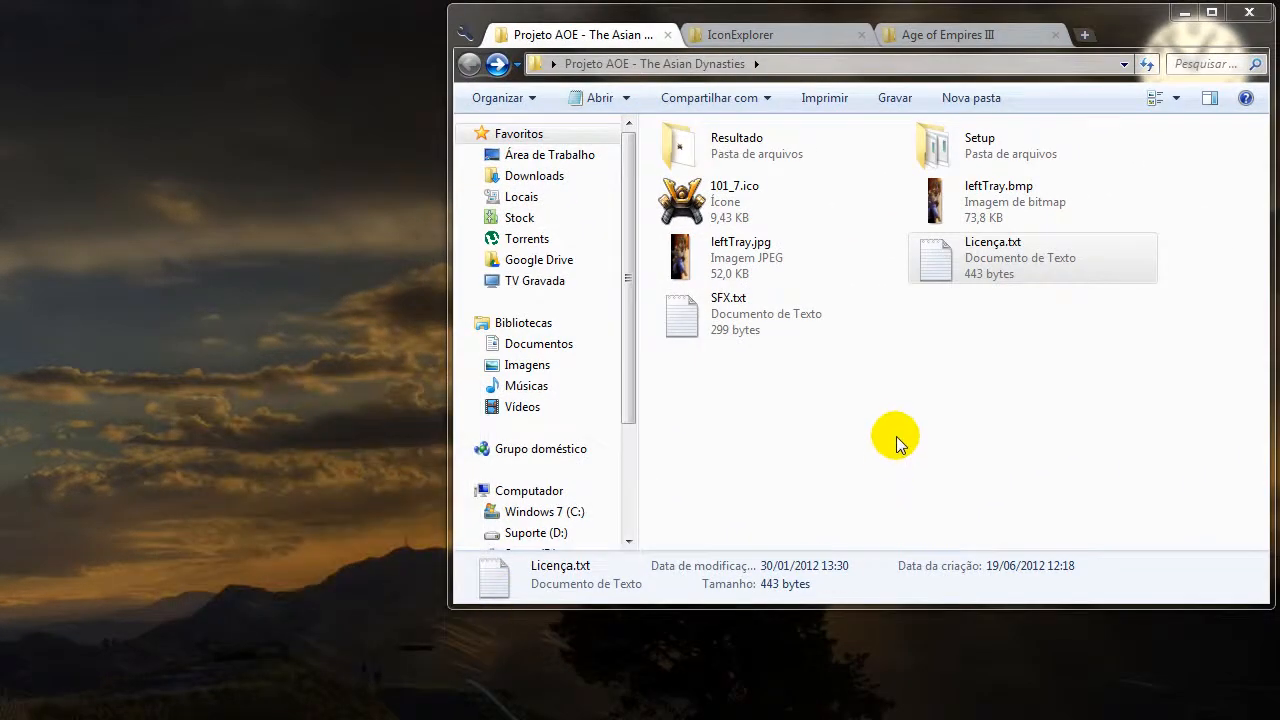
# Open the Setup folder, locate Projeto AOE.exe and show the folder's contents as tiles (Lado a Lado).
pyautogui.doubleClick(982, 140)
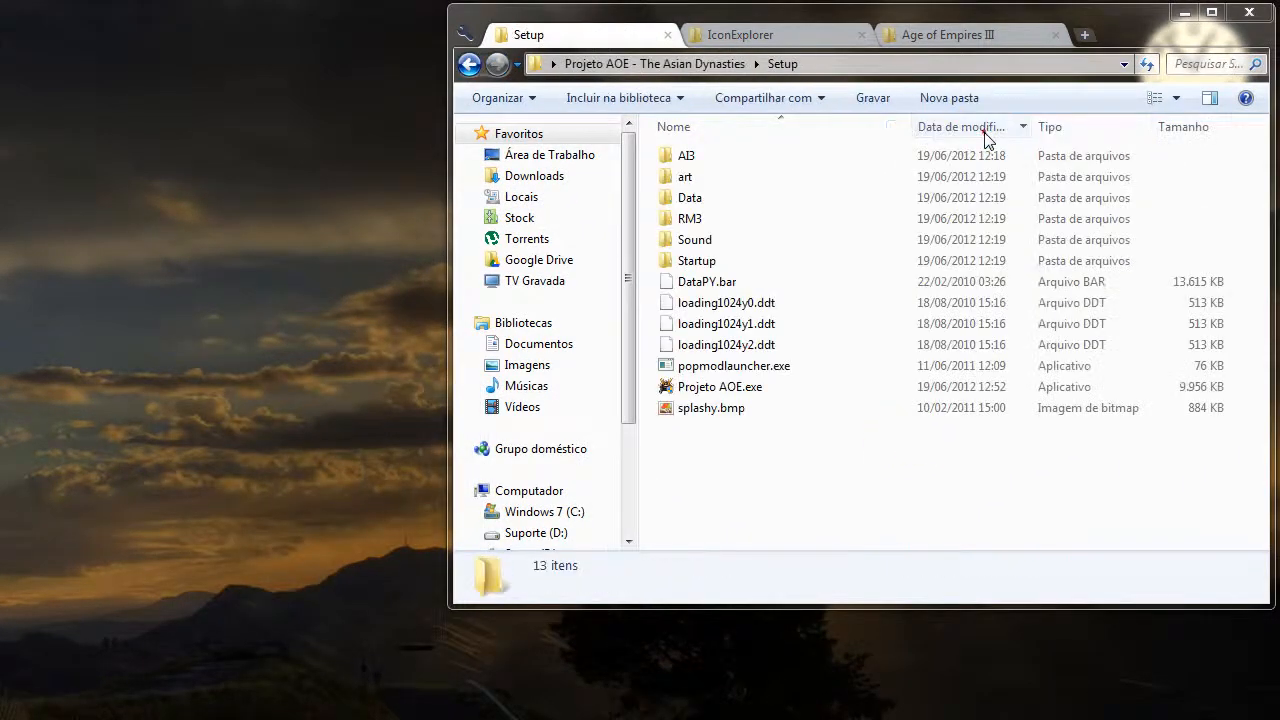
pyautogui.click(752, 389)
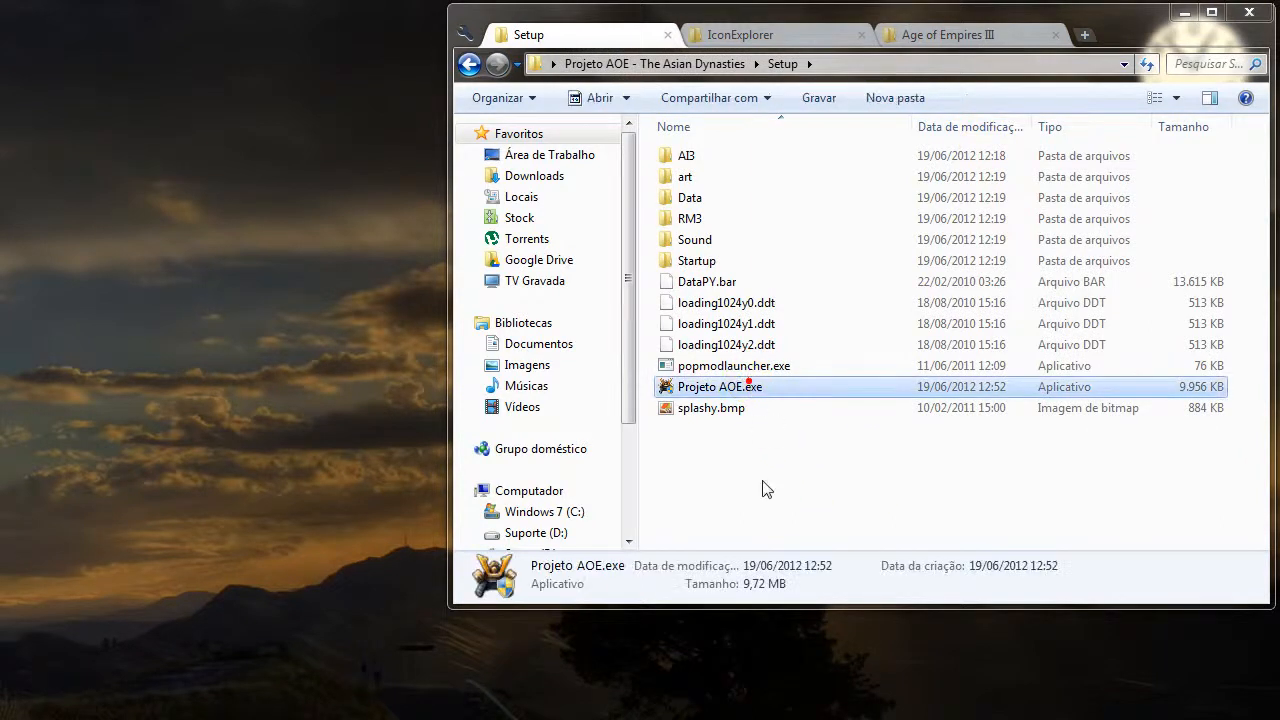
pyautogui.click(1180, 100)
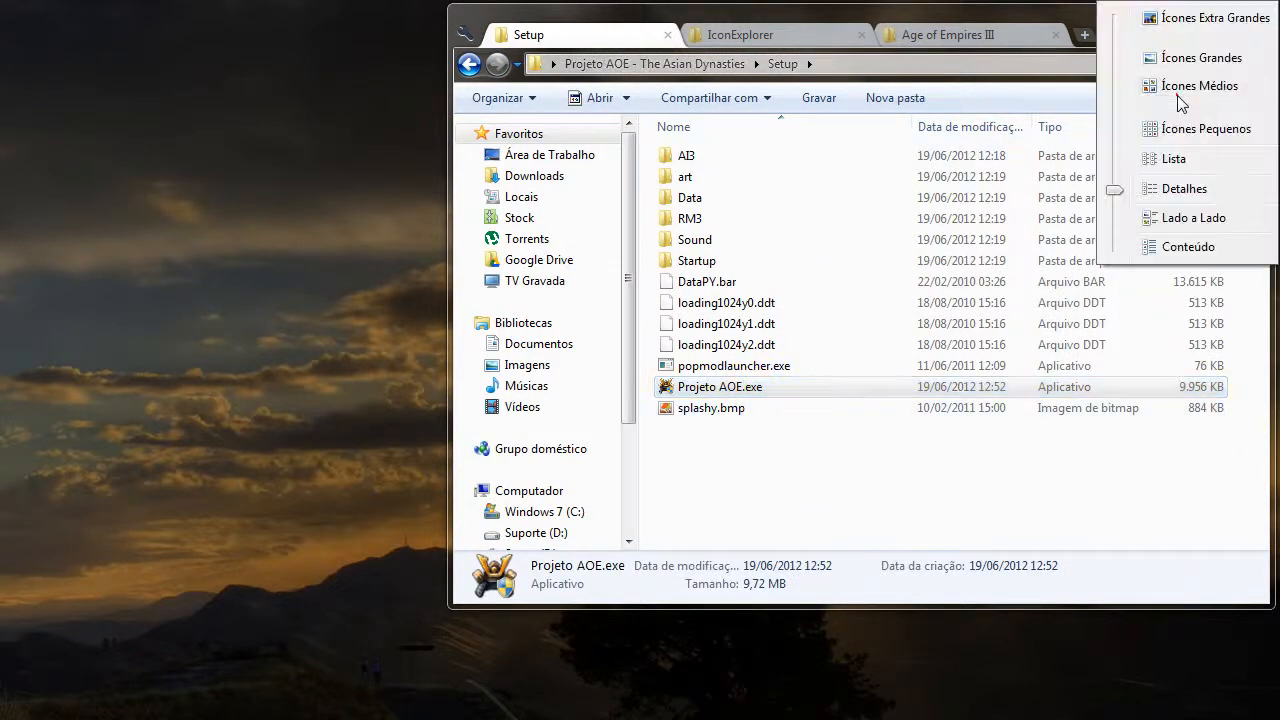
pyautogui.click(1184, 220)
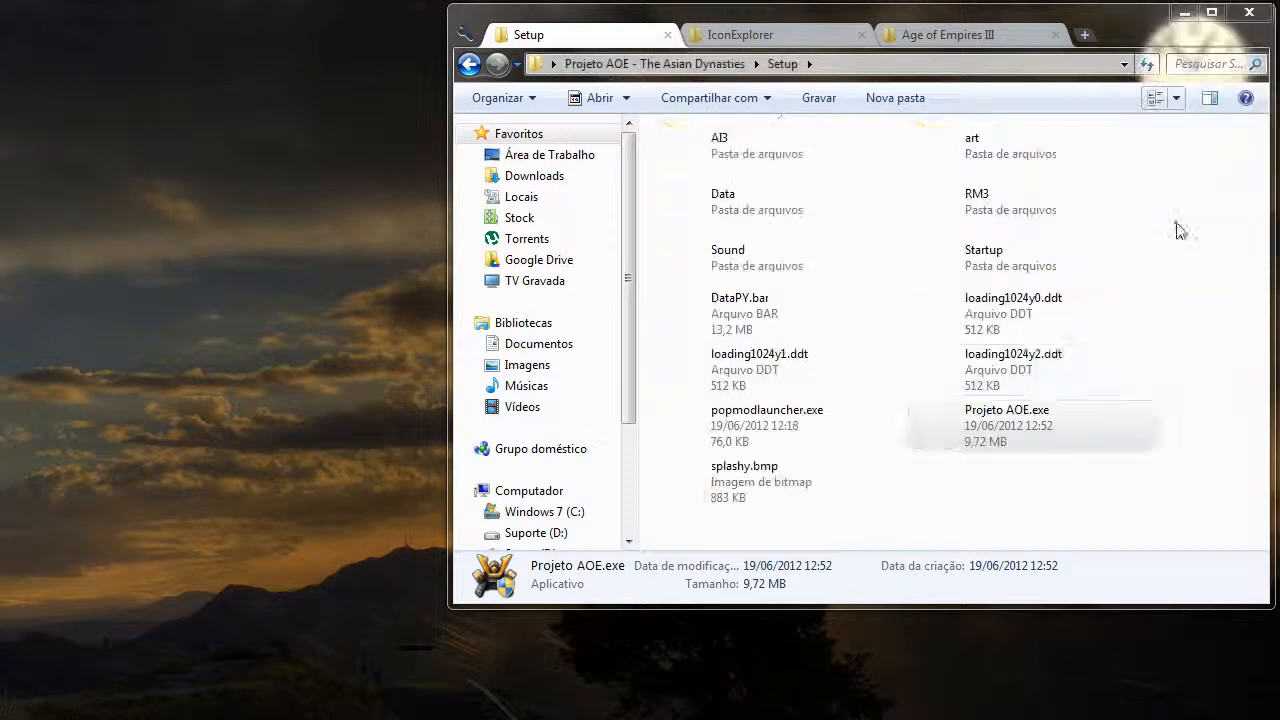
pyautogui.click(1150, 472)
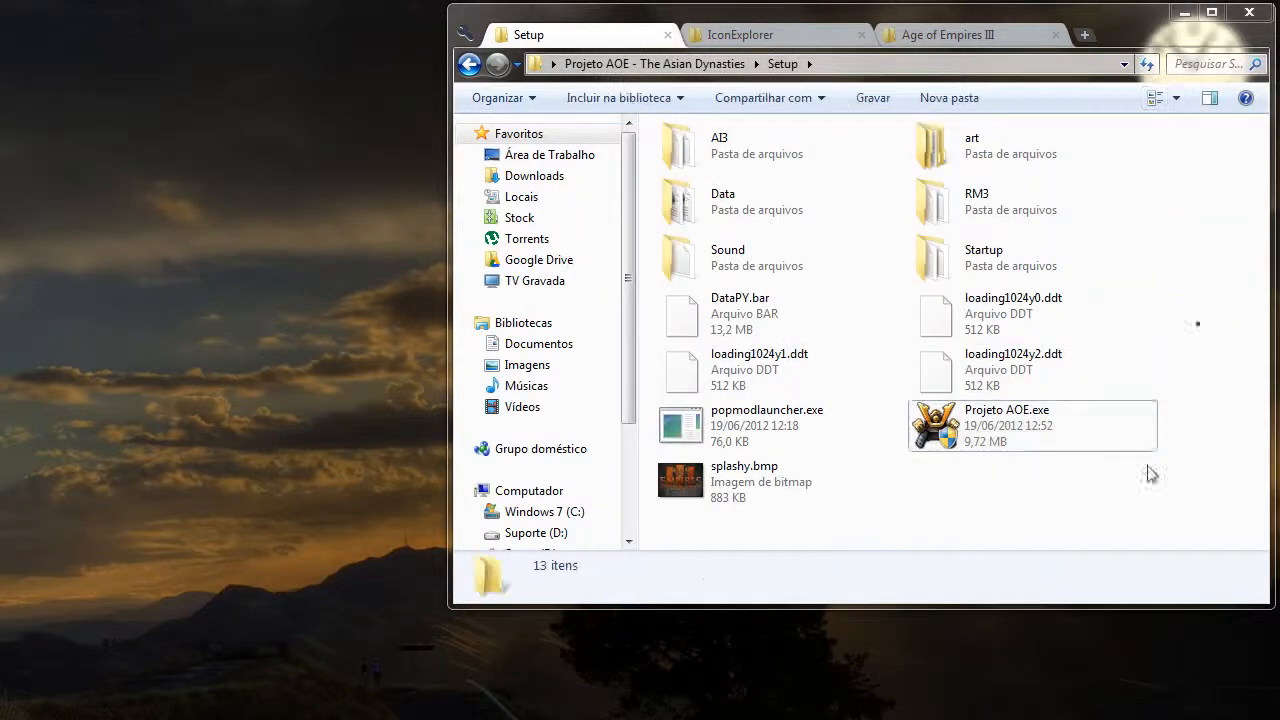
# Run the Projeto AOE.exe installer, move its license window higher on the desktop and accept the license.
pyautogui.click(1022, 428)
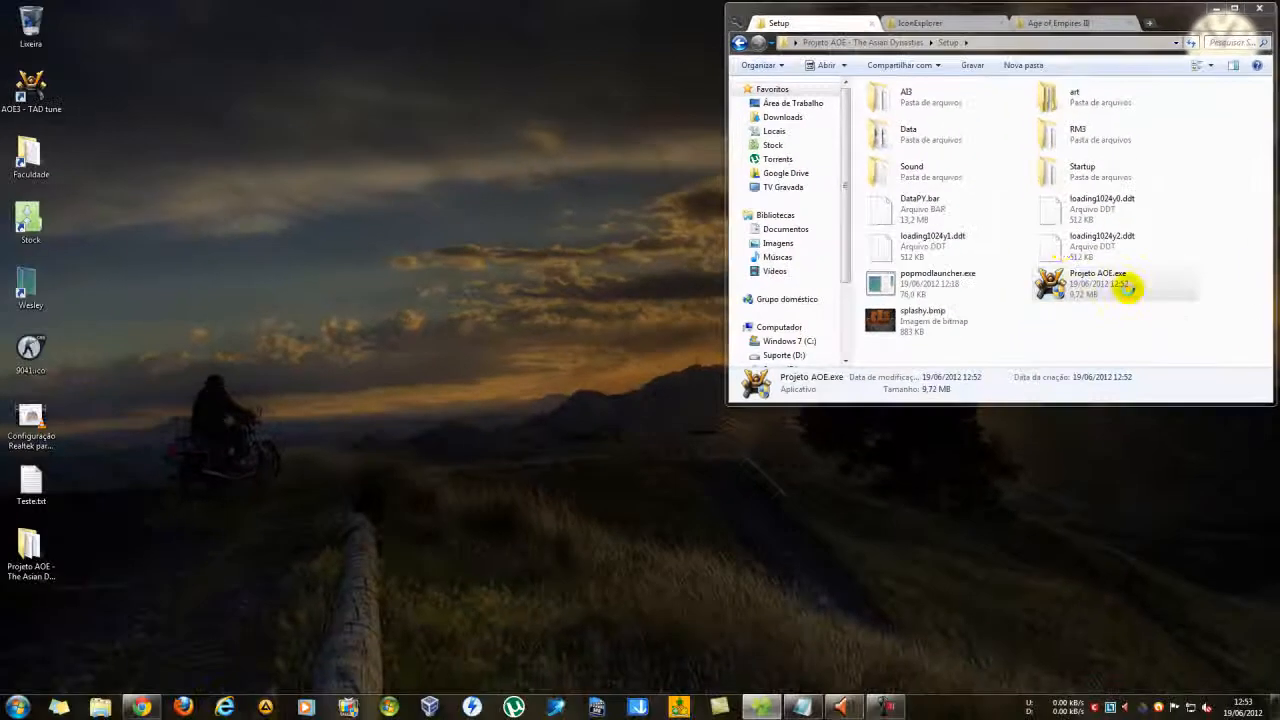
pyautogui.doubleClick(1127, 287)
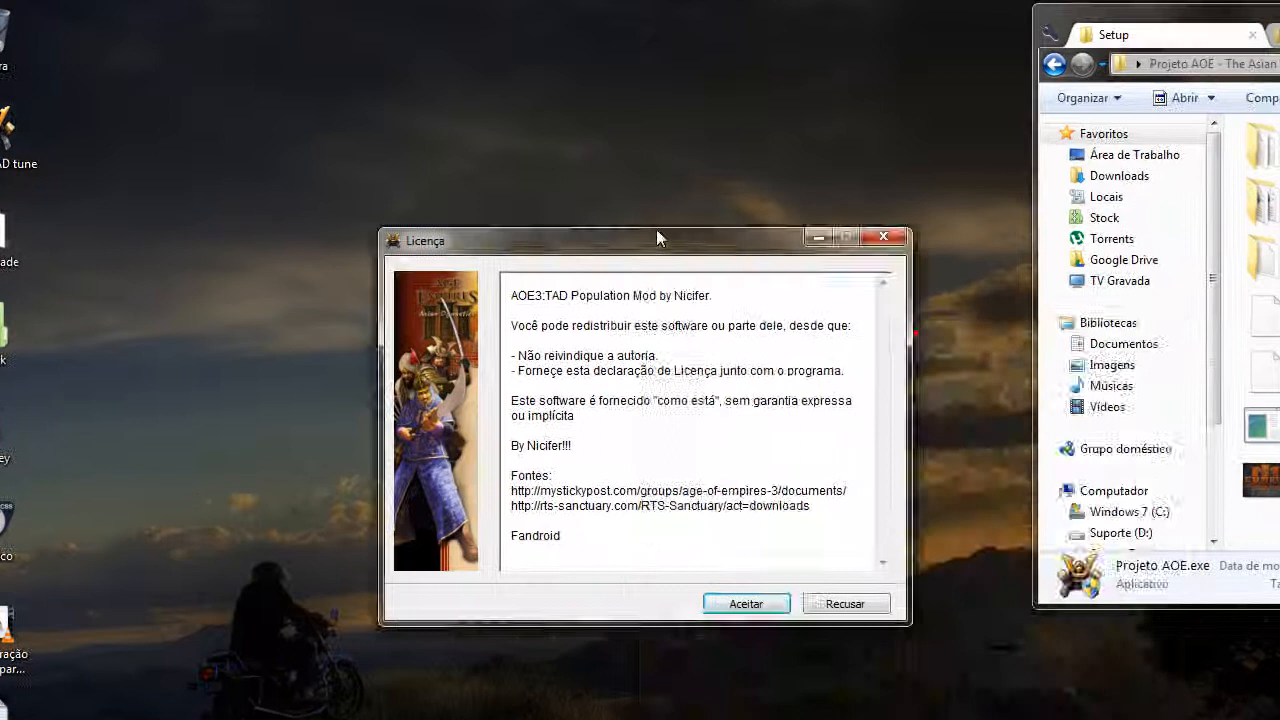
pyautogui.moveTo(656, 237); pyautogui.dragTo(650, 150)
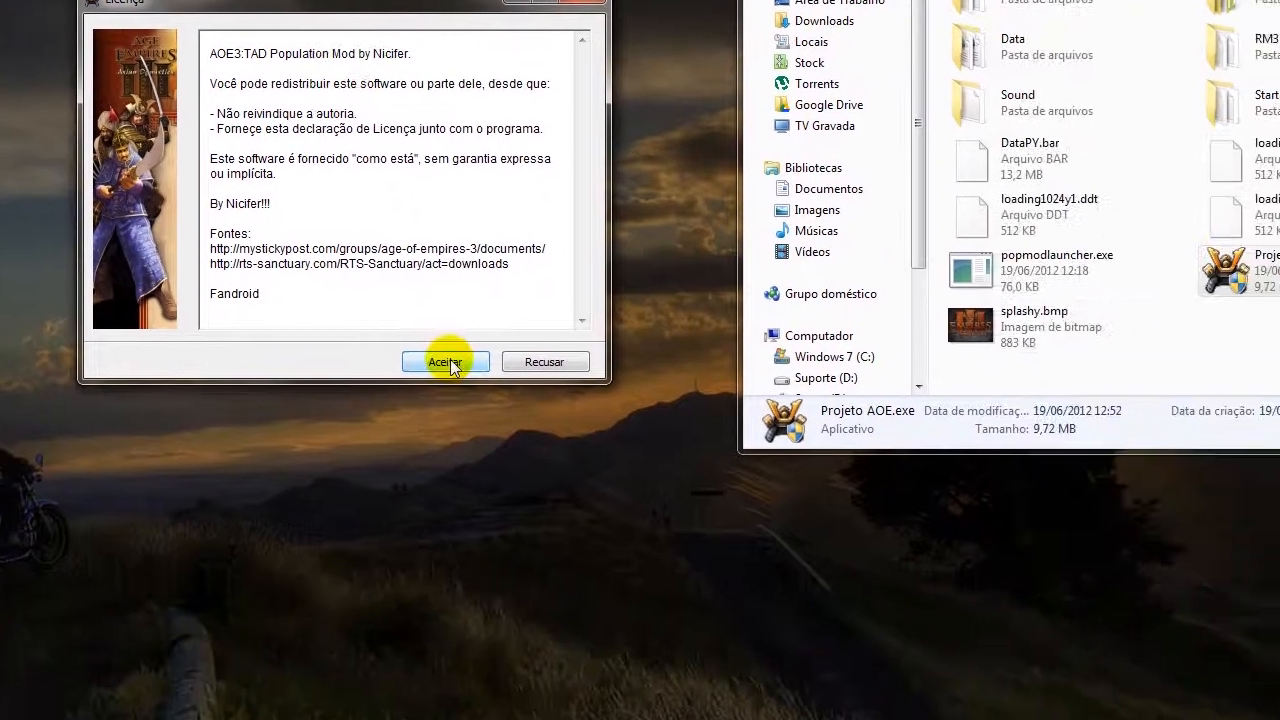
pyautogui.click(446, 362)
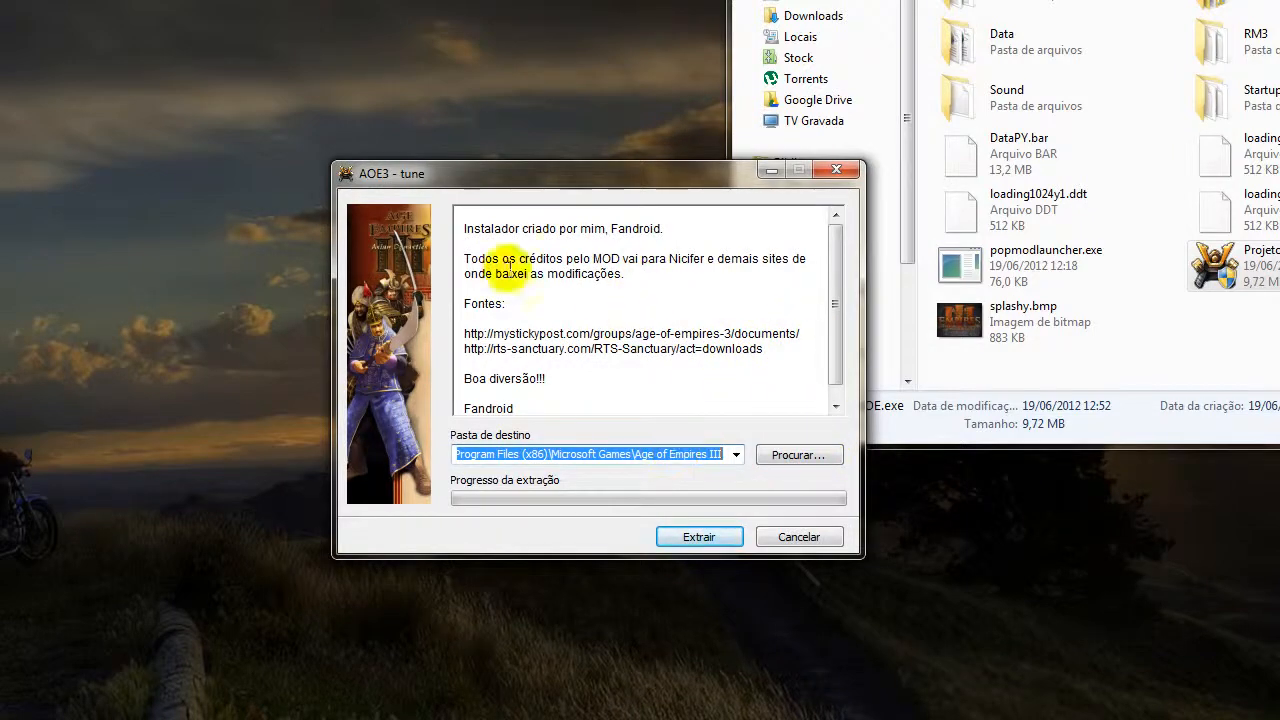
# Read through the installer's welcome text, try x:\ as the destination folder and open the folder picker without choosing a folder.
pyautogui.moveTo(836, 281); pyautogui.dragTo(837, 316)
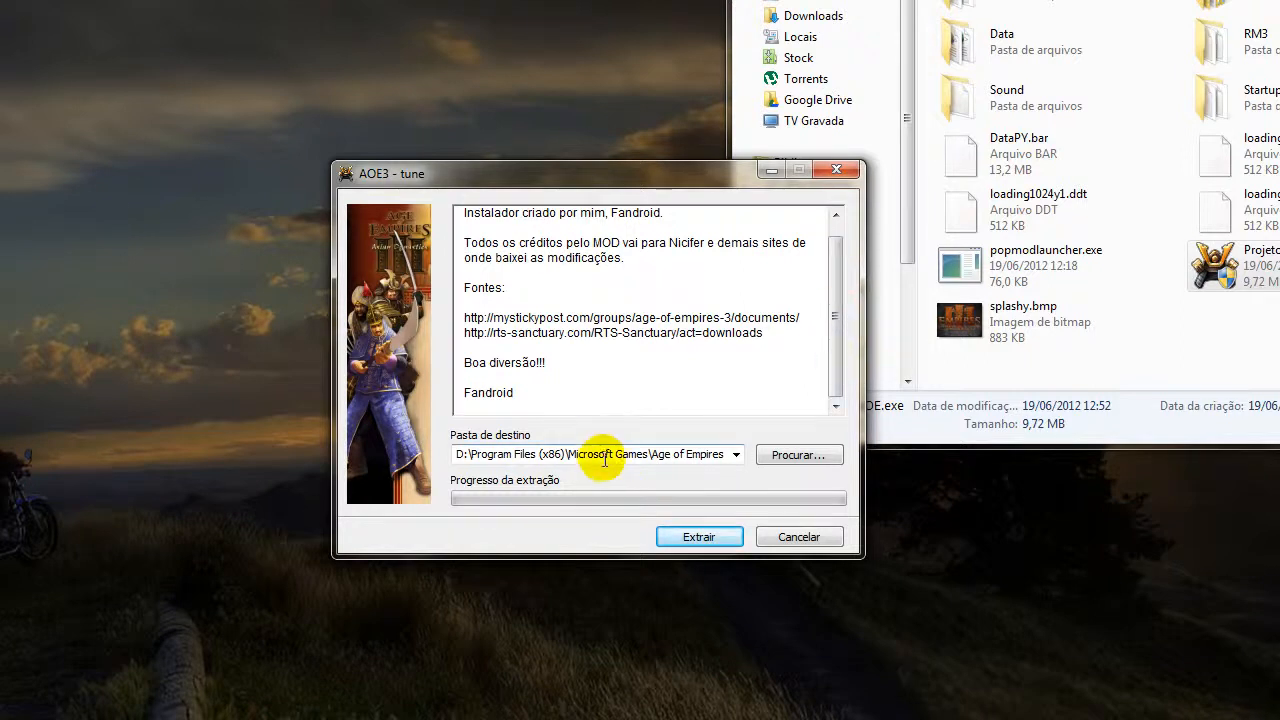
pyautogui.click(512, 455)
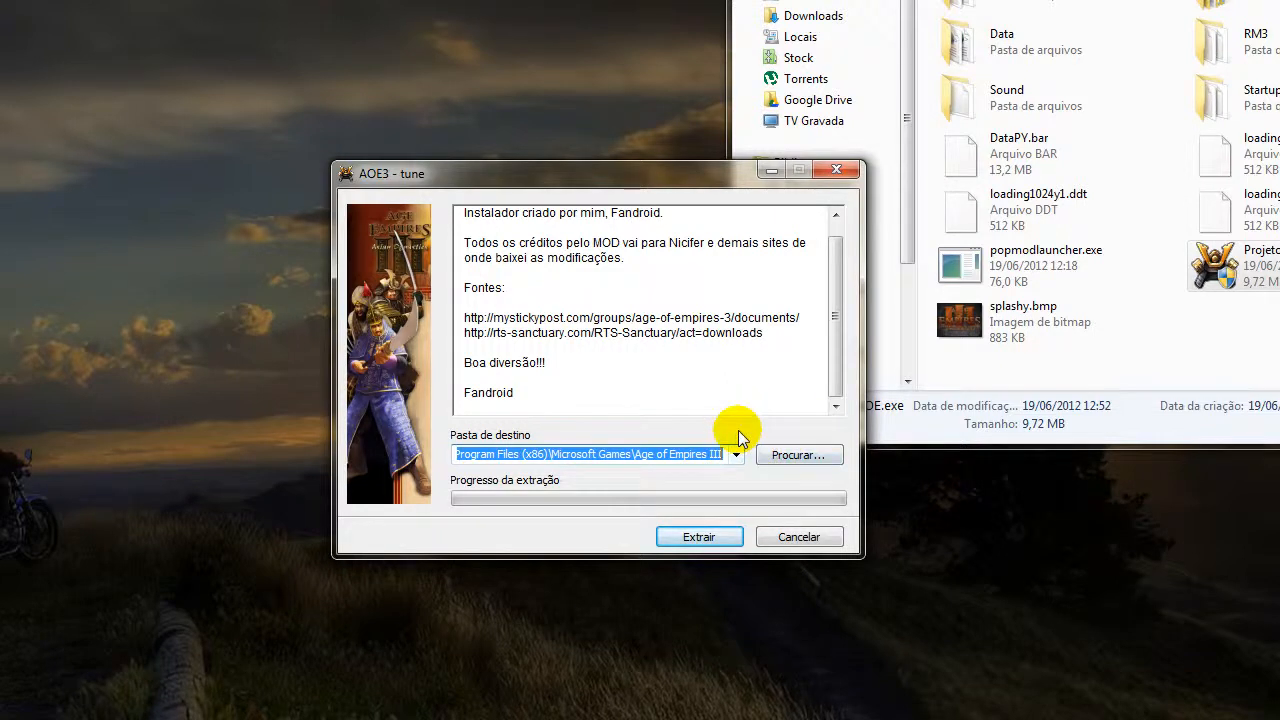
pyautogui.write('x:\\')
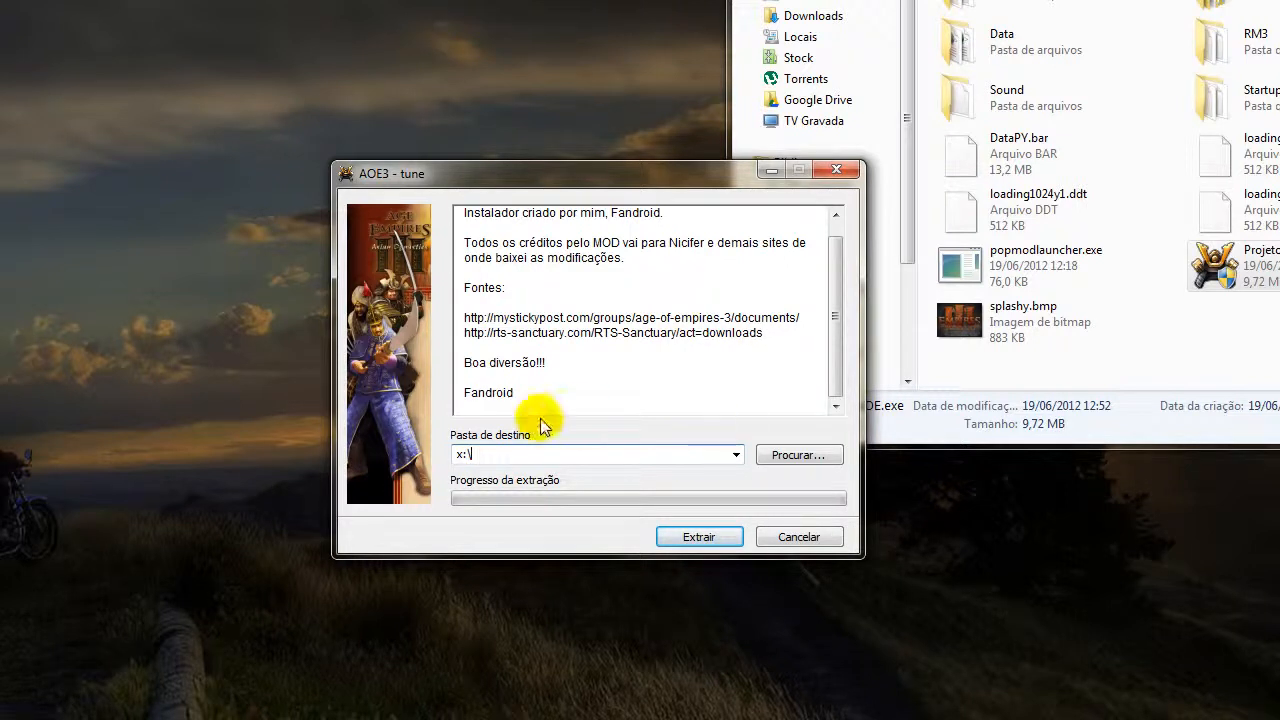
pyautogui.click(835, 315)
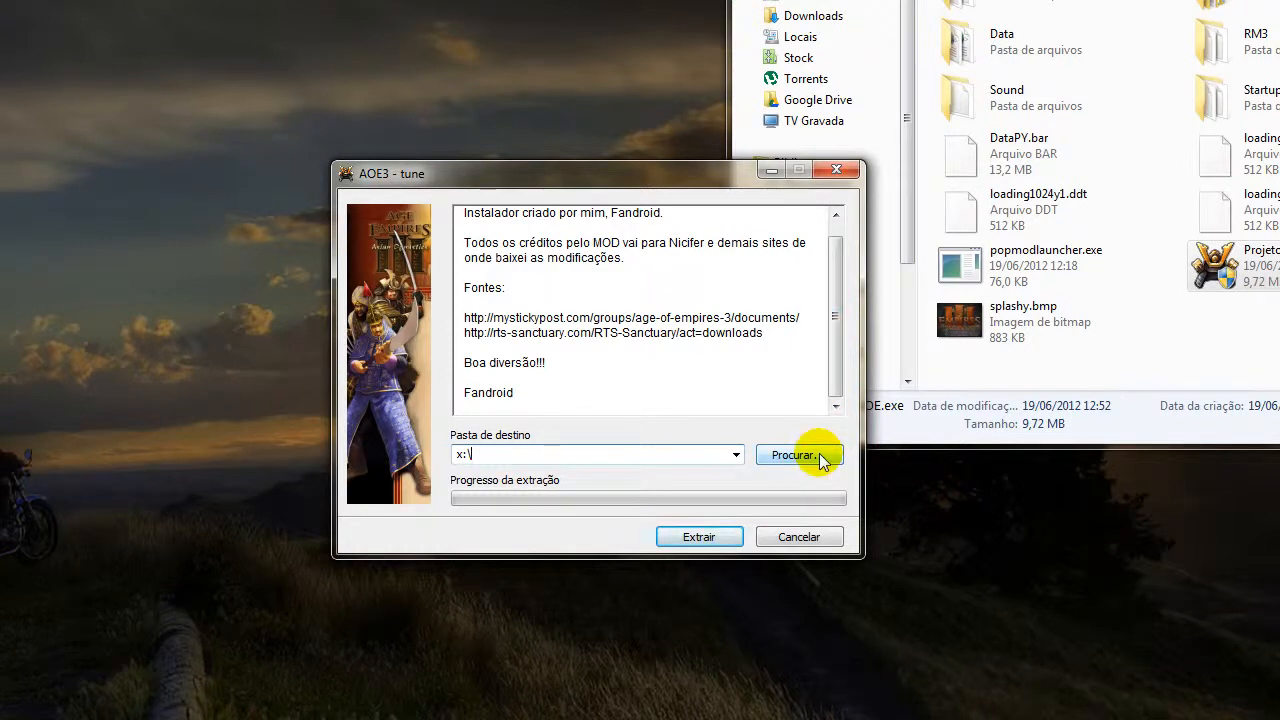
pyautogui.click(818, 456)
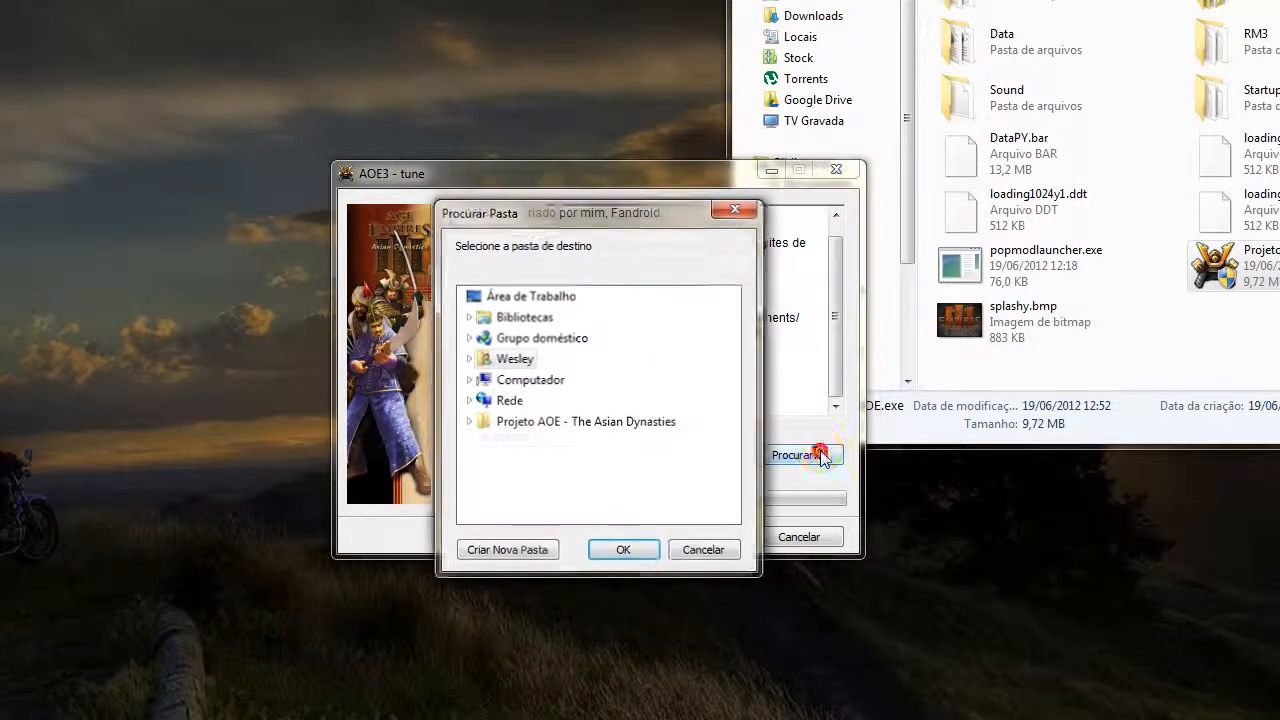
pyautogui.click(706, 551)
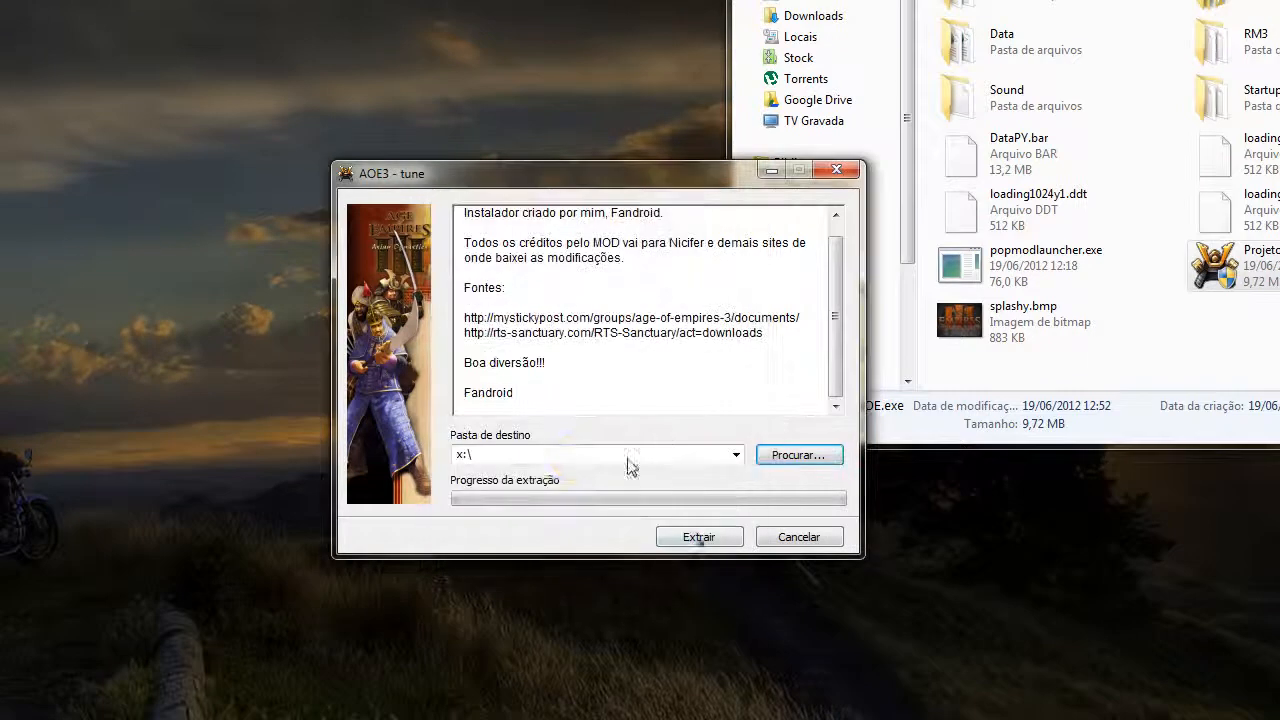
# Set the destination folder to D:\Program Files (x86)\Microsoft Games\Age of Empires III and start extracting the files.
pyautogui.click(573, 454)
pyautogui.write('C:\\Program Files (x86)\\Microsoft Games\\Age of Empires III')
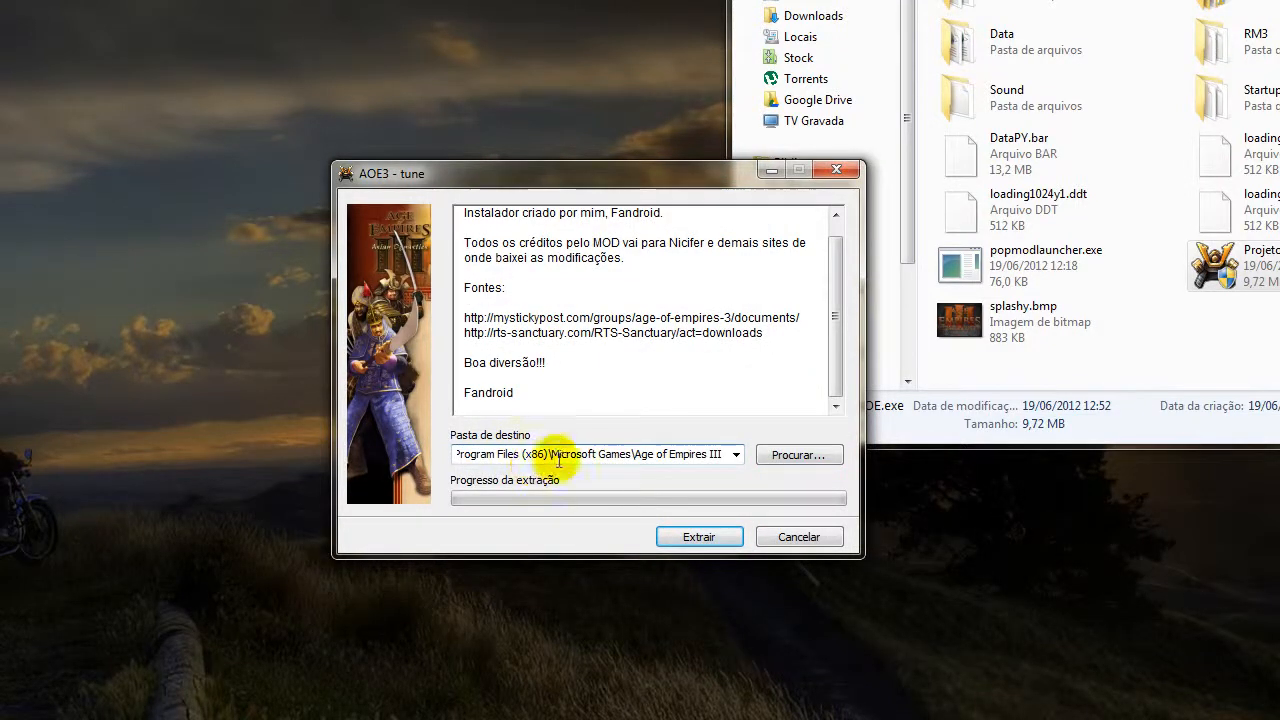
pyautogui.click(717, 538)
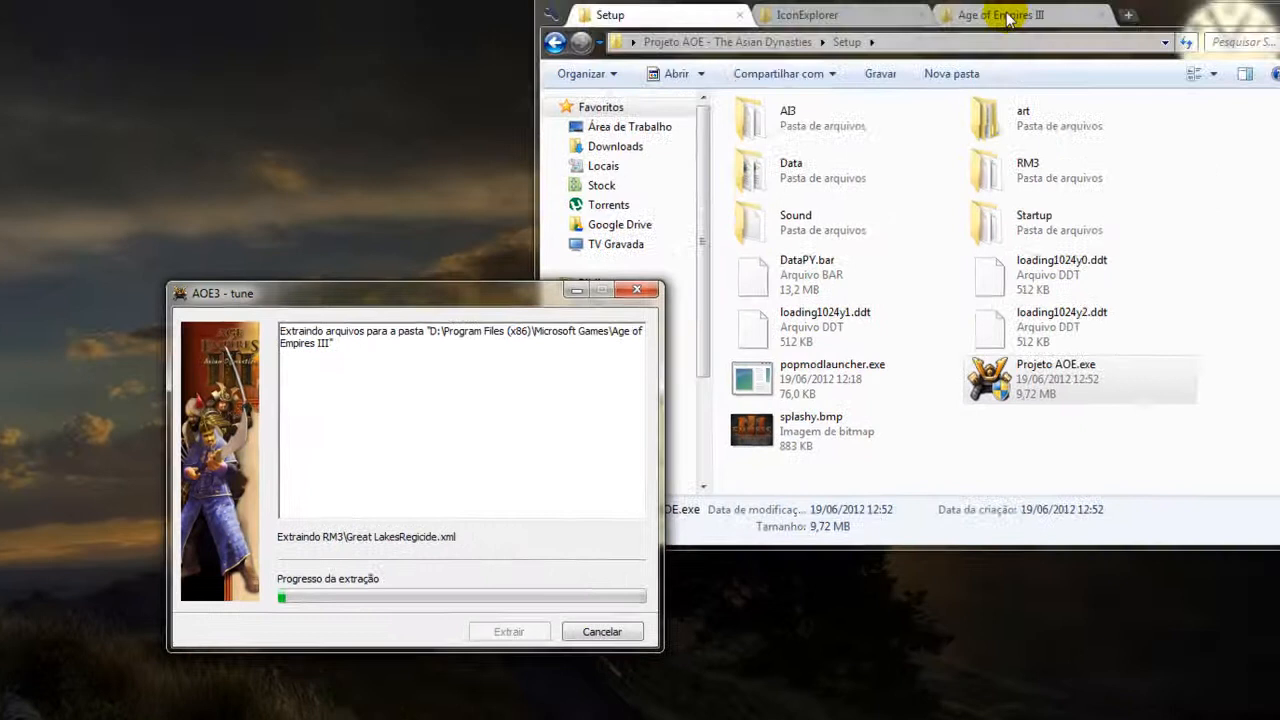
# Examine the Age of Empires III folder during extraction, keeping the extraction window clear of it, and return to the Setup folder.
pyautogui.click(981, 33)
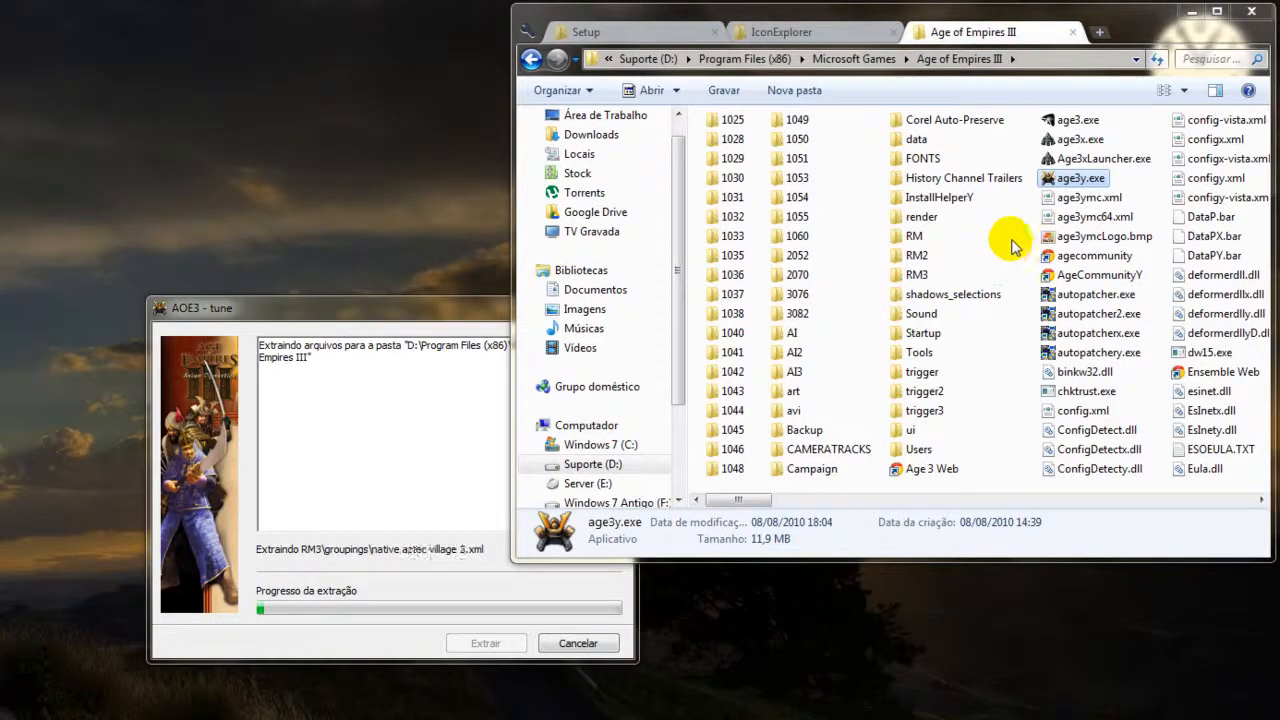
pyautogui.click(1006, 240)
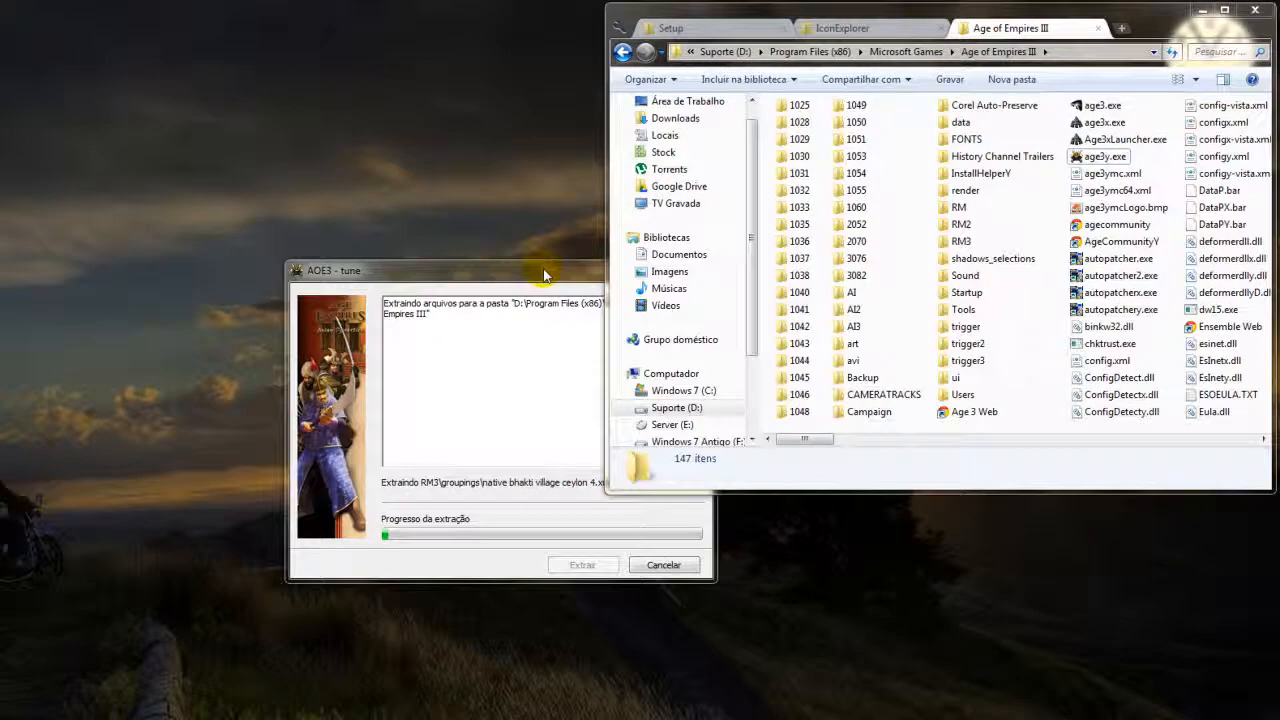
pyautogui.moveTo(545, 275); pyautogui.dragTo(350, 113)
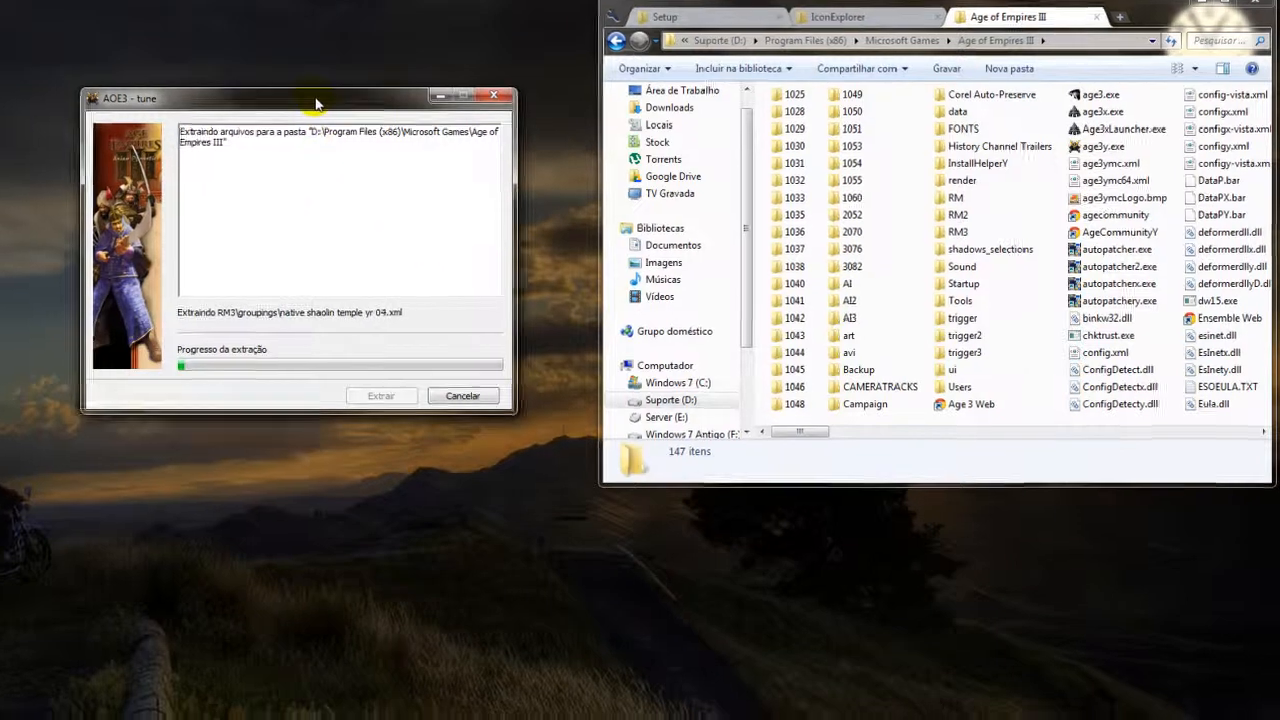
pyautogui.moveTo(322, 109); pyautogui.dragTo(388, 349)
pyautogui.moveTo(72, 57); pyautogui.dragTo(860, 284)
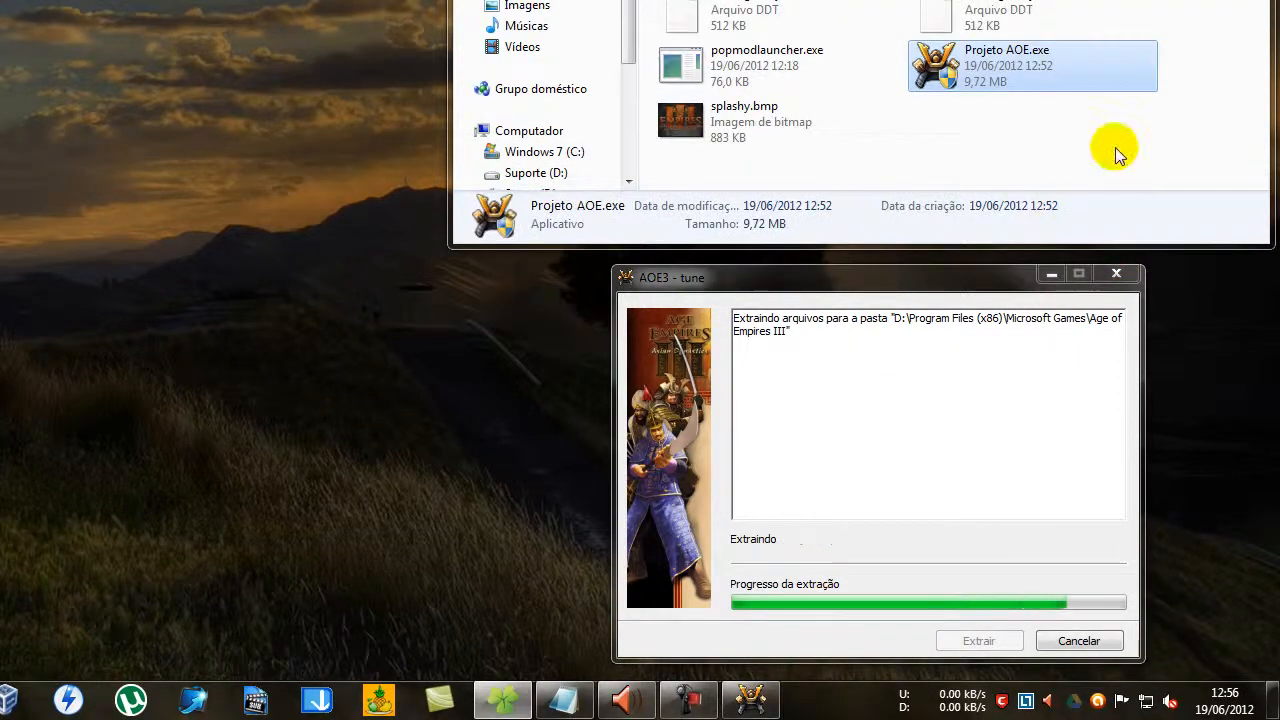
pyautogui.click(1033, 148)
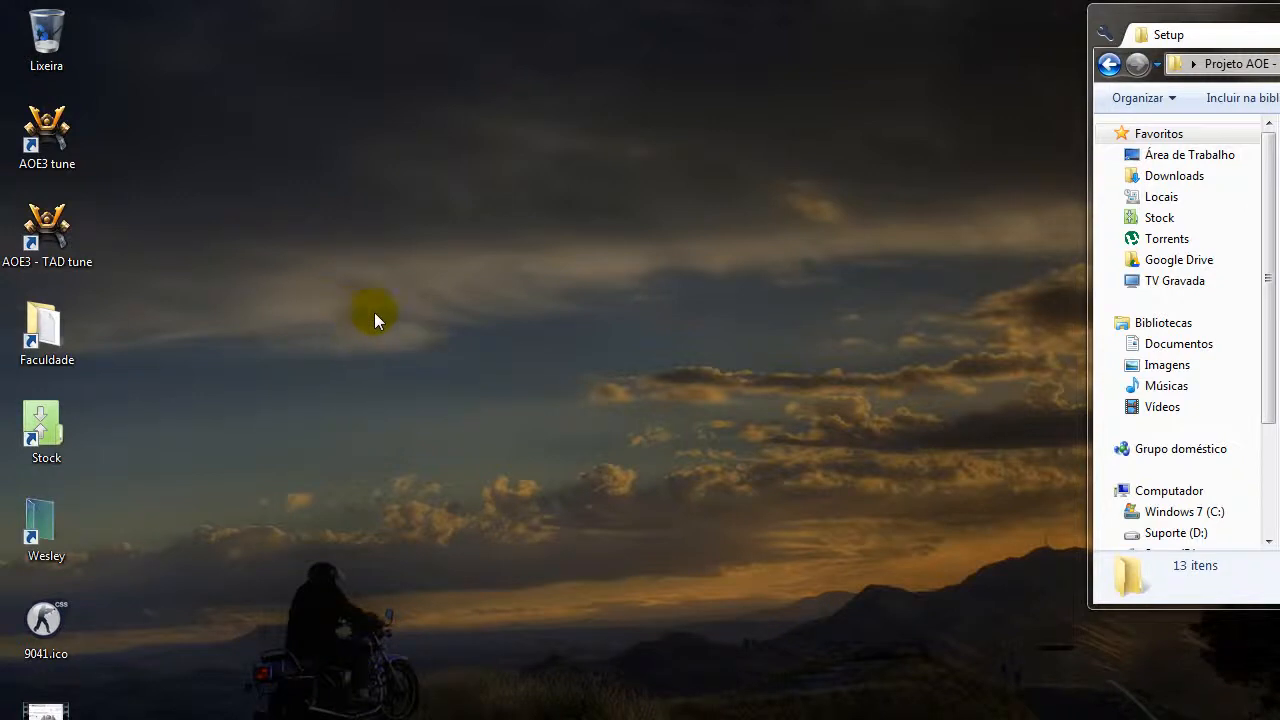
# Check the AOE3 tune desktop shortcut against age3y.exe in the Age of Empires III folder, then return to the Setup folder.
pyautogui.click(48, 138)
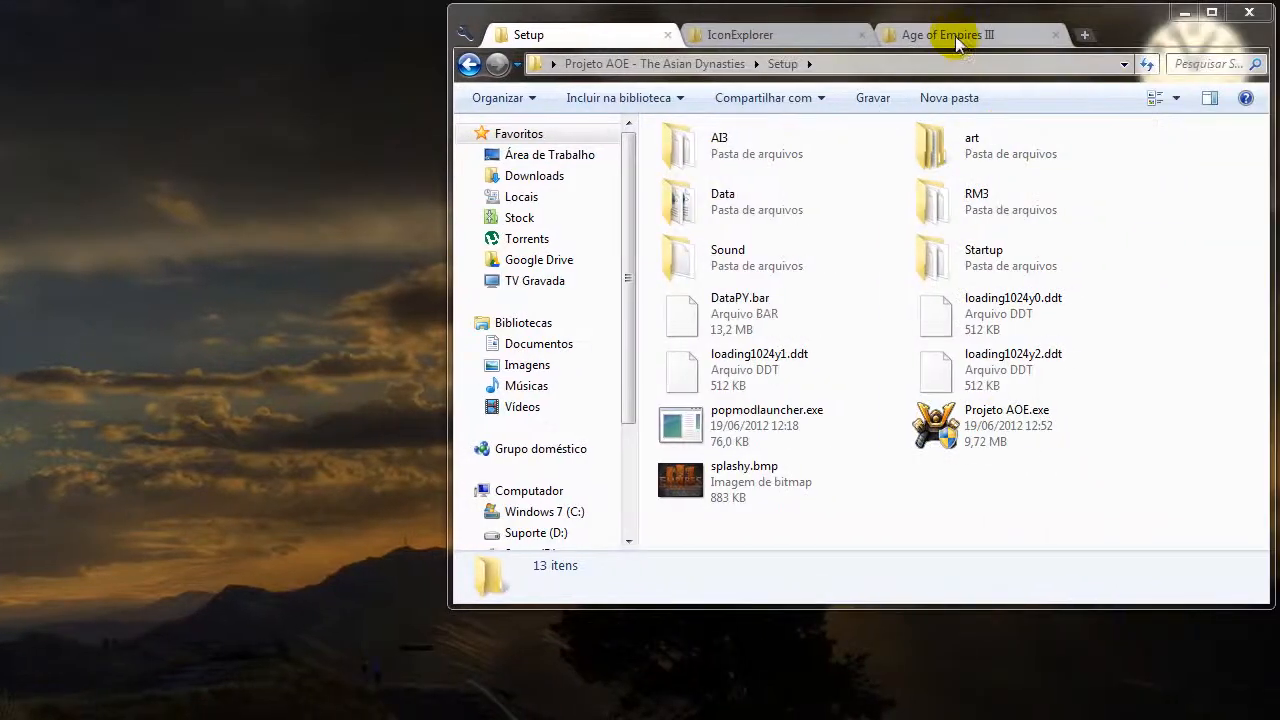
pyautogui.click(945, 34)
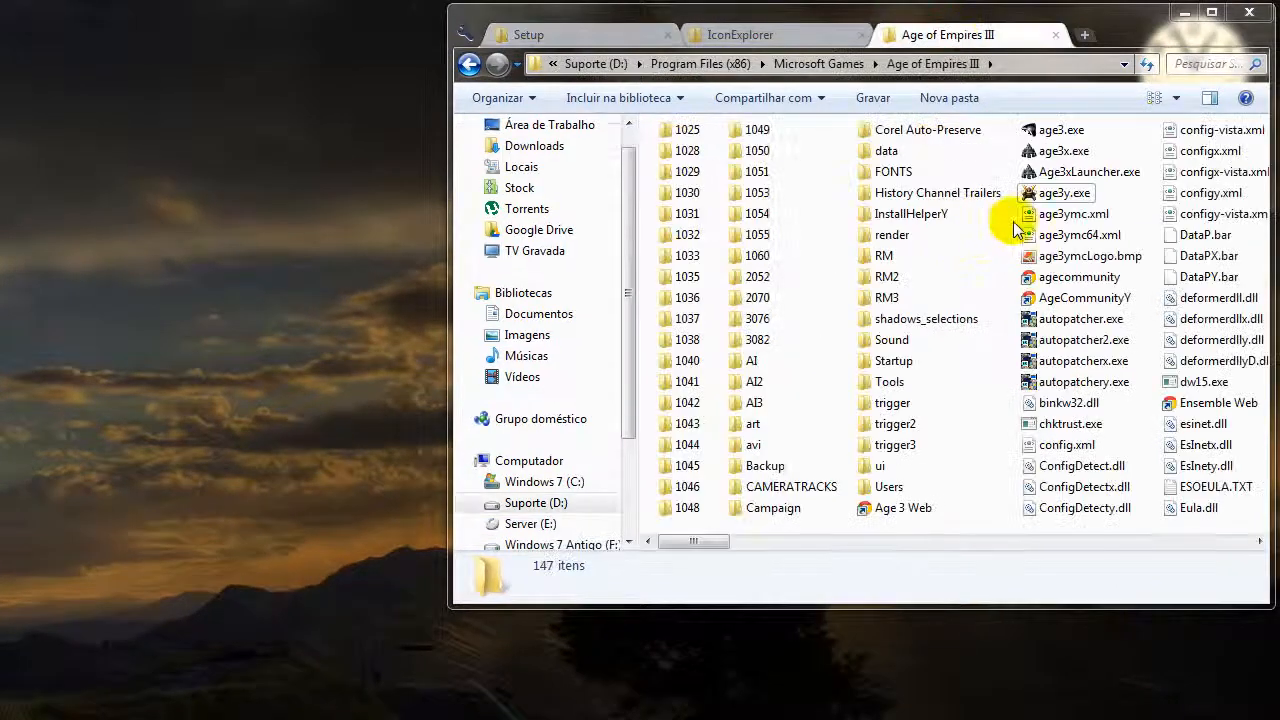
pyautogui.click(1060, 193)
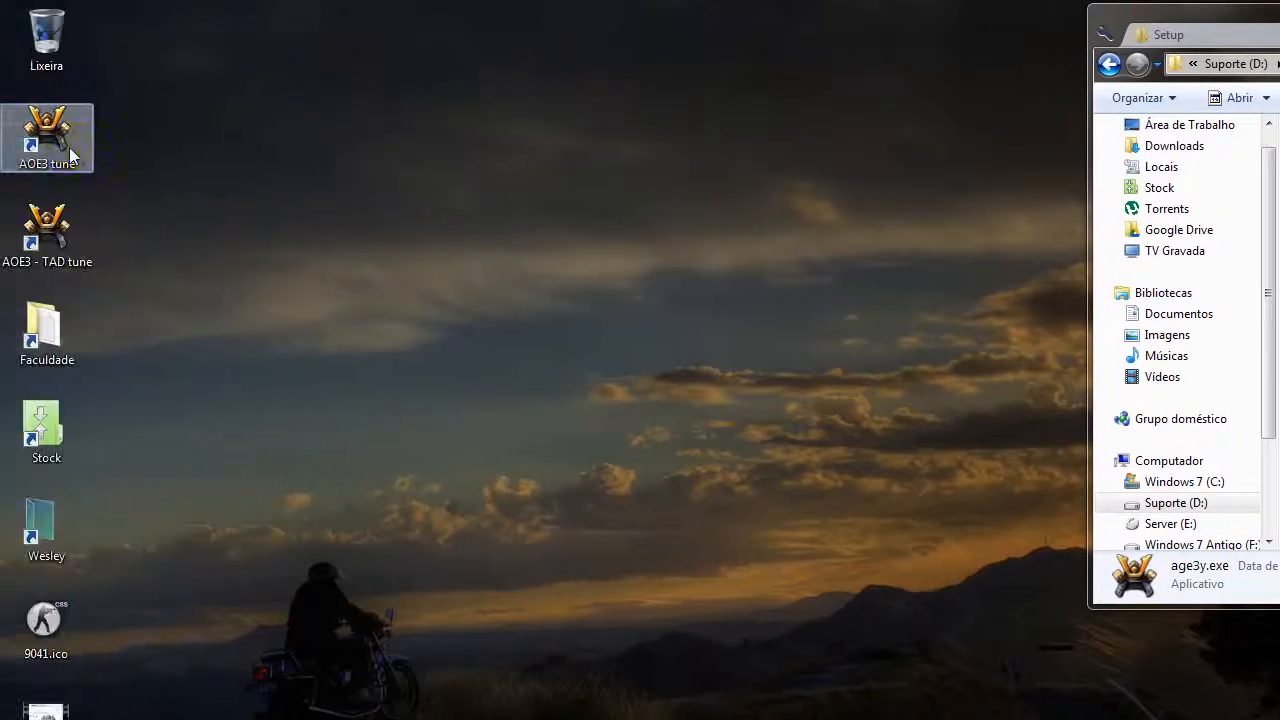
pyautogui.click(70, 153)
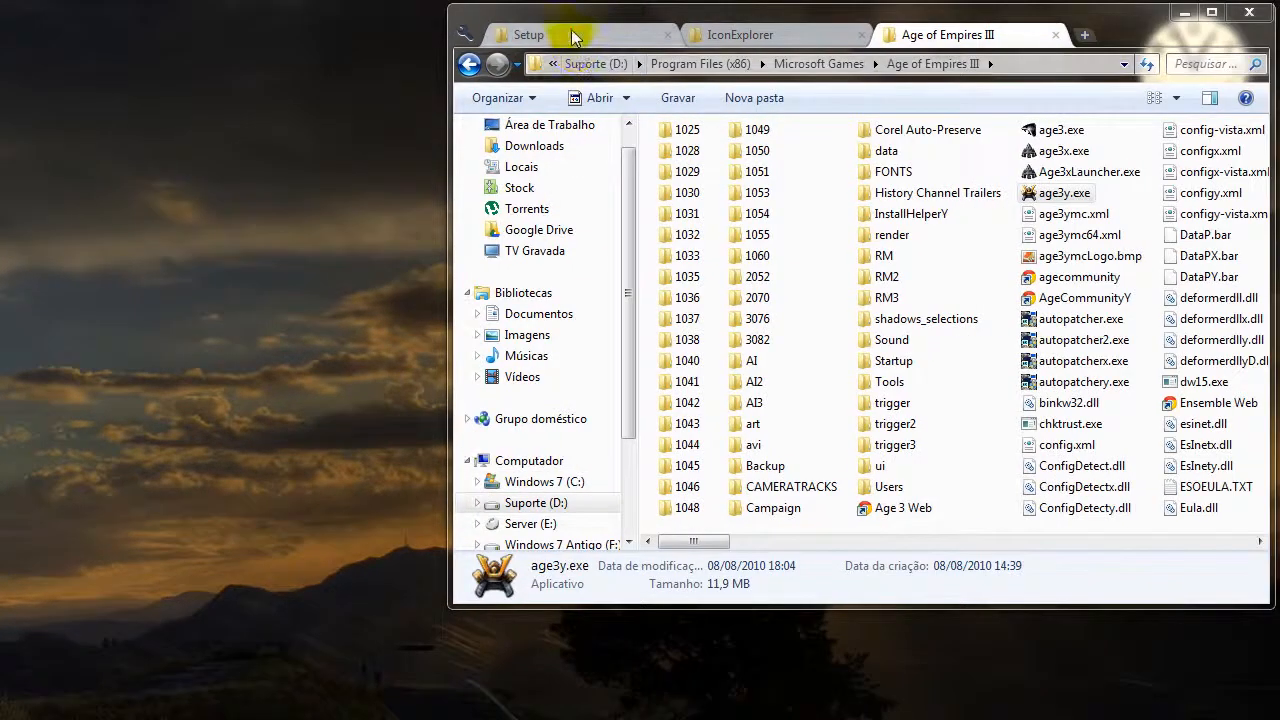
pyautogui.click(1214, 36)
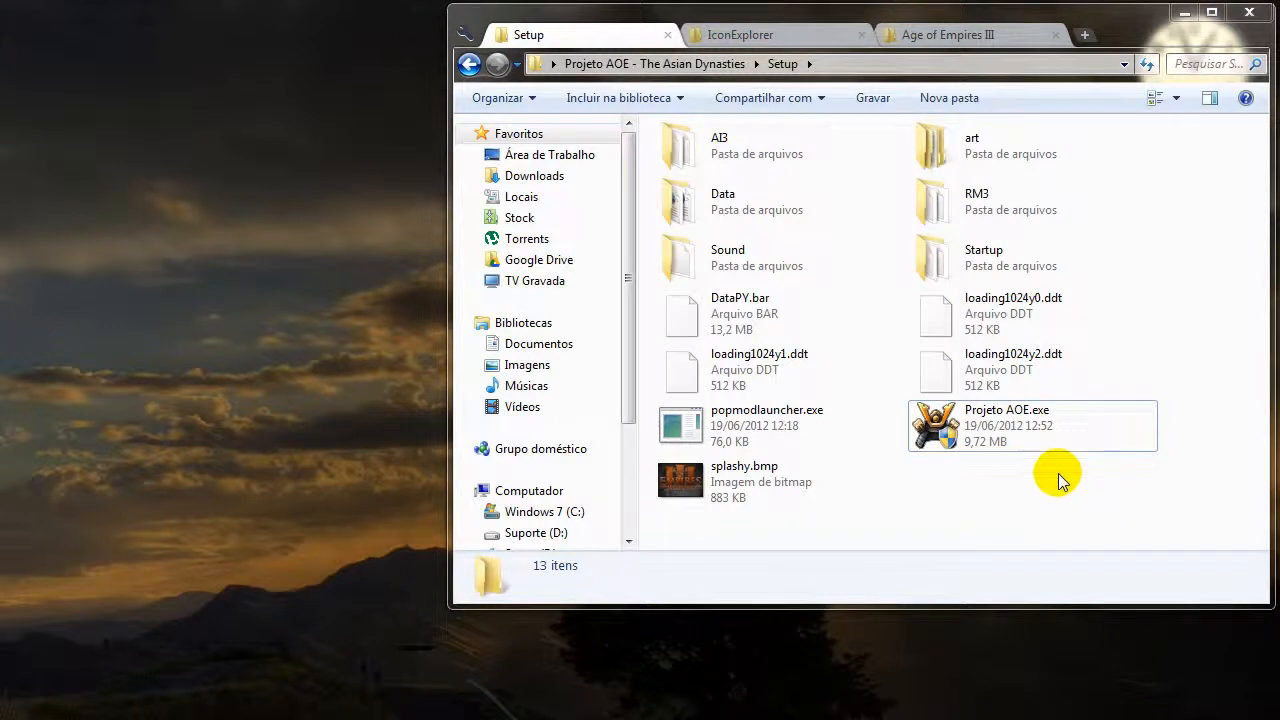
# Open Projeto AOE.exe in WinRAR with its window maximized, examine the packed files and SFX script comment, and close the archive.
pyautogui.click(1027, 424)
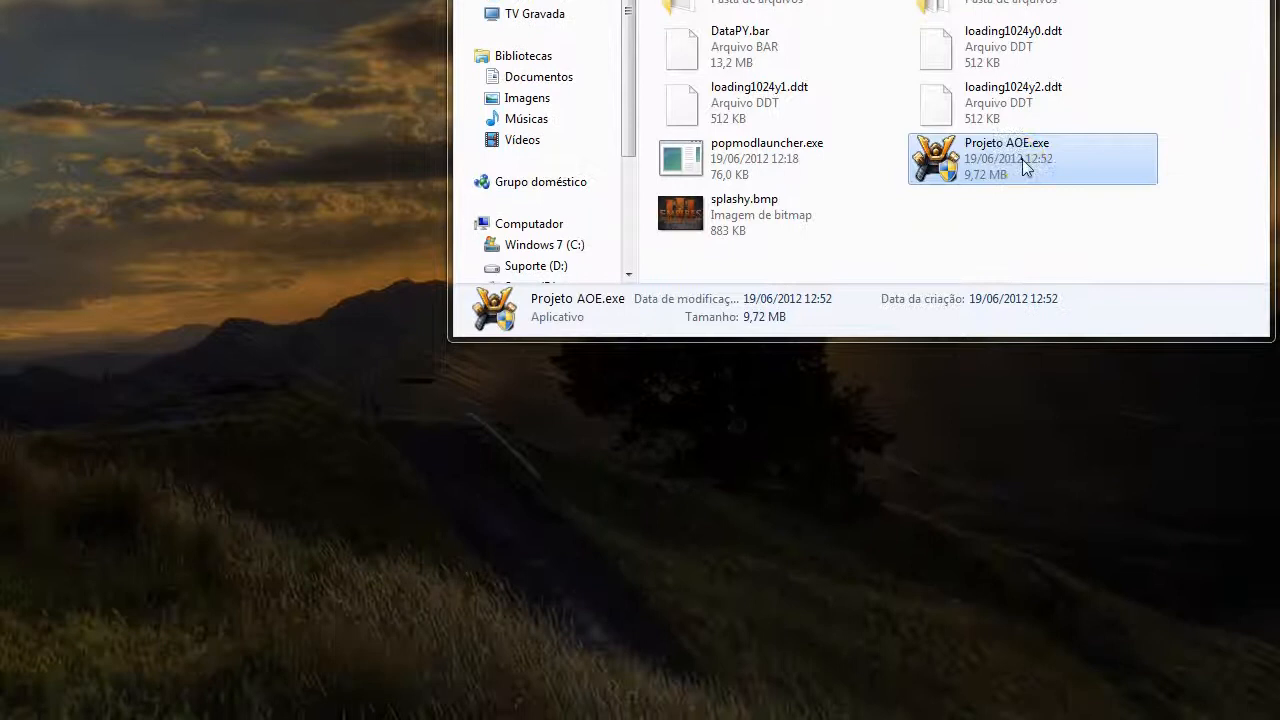
pyautogui.rightClick(1025, 435)
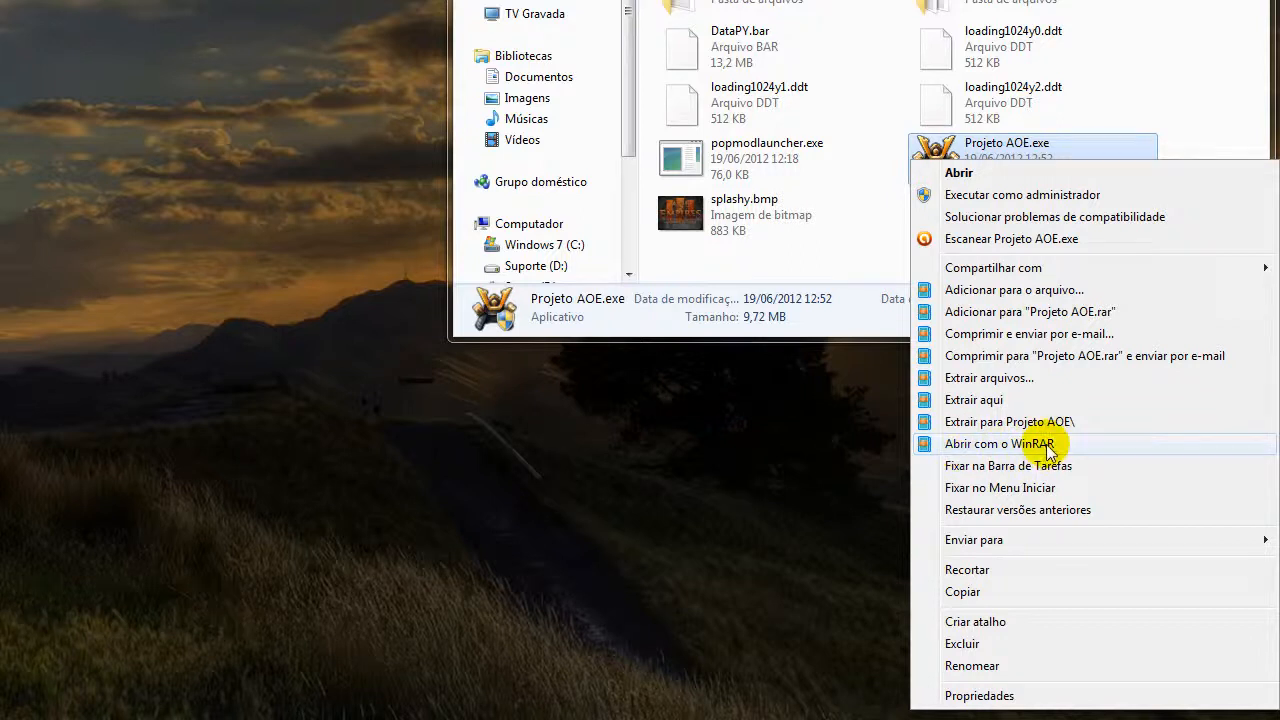
pyautogui.click(1128, 54)
pyautogui.click(1034, 149)
pyautogui.rightClick(1034, 150)
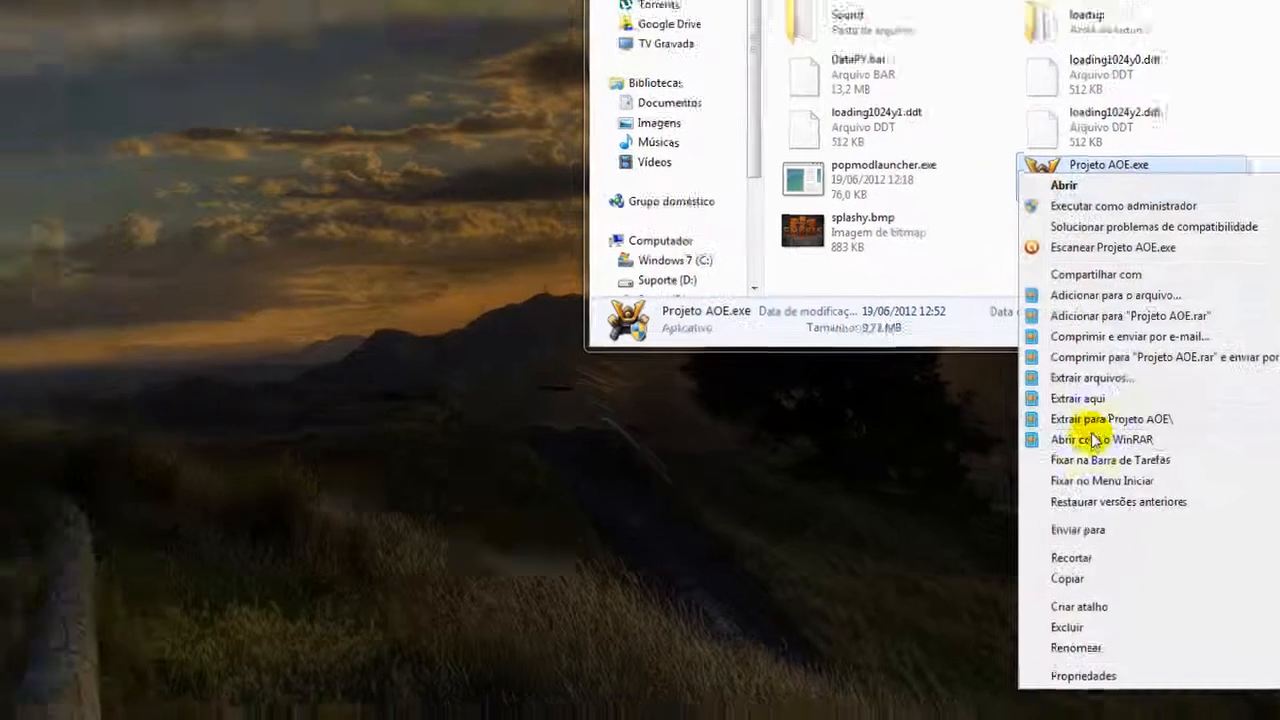
pyautogui.click(999, 435)
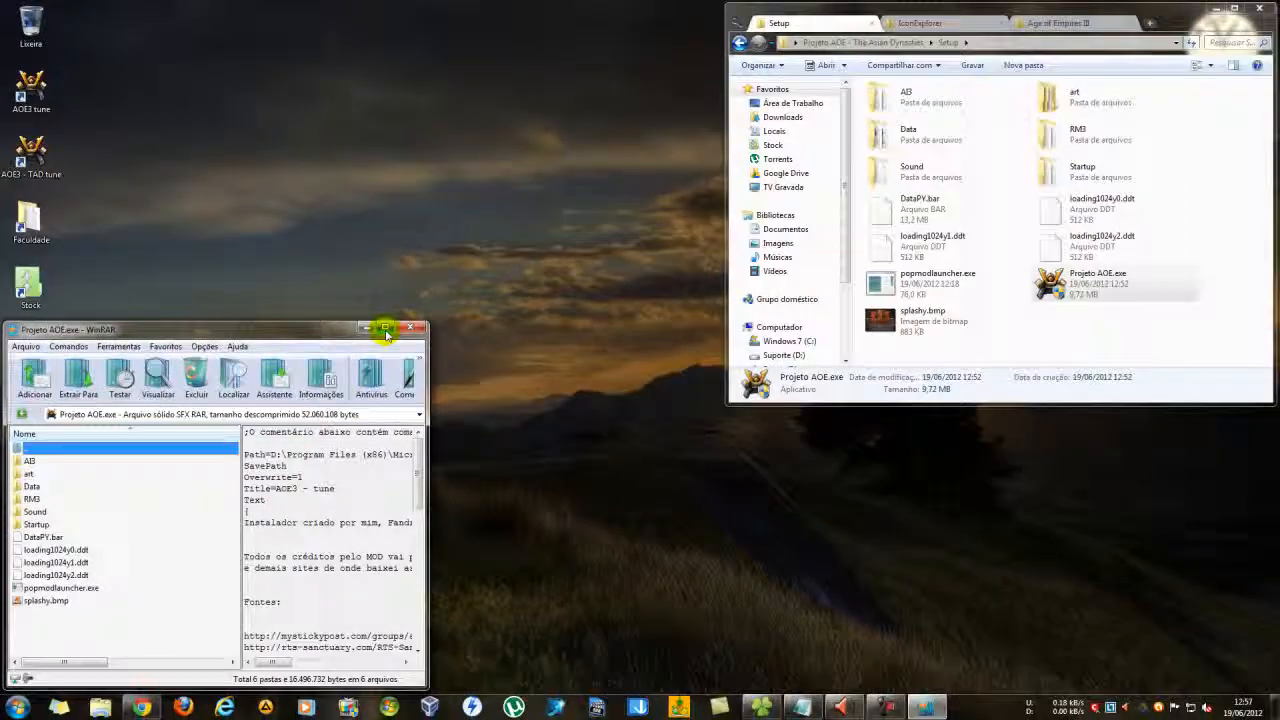
pyautogui.click(385, 328)
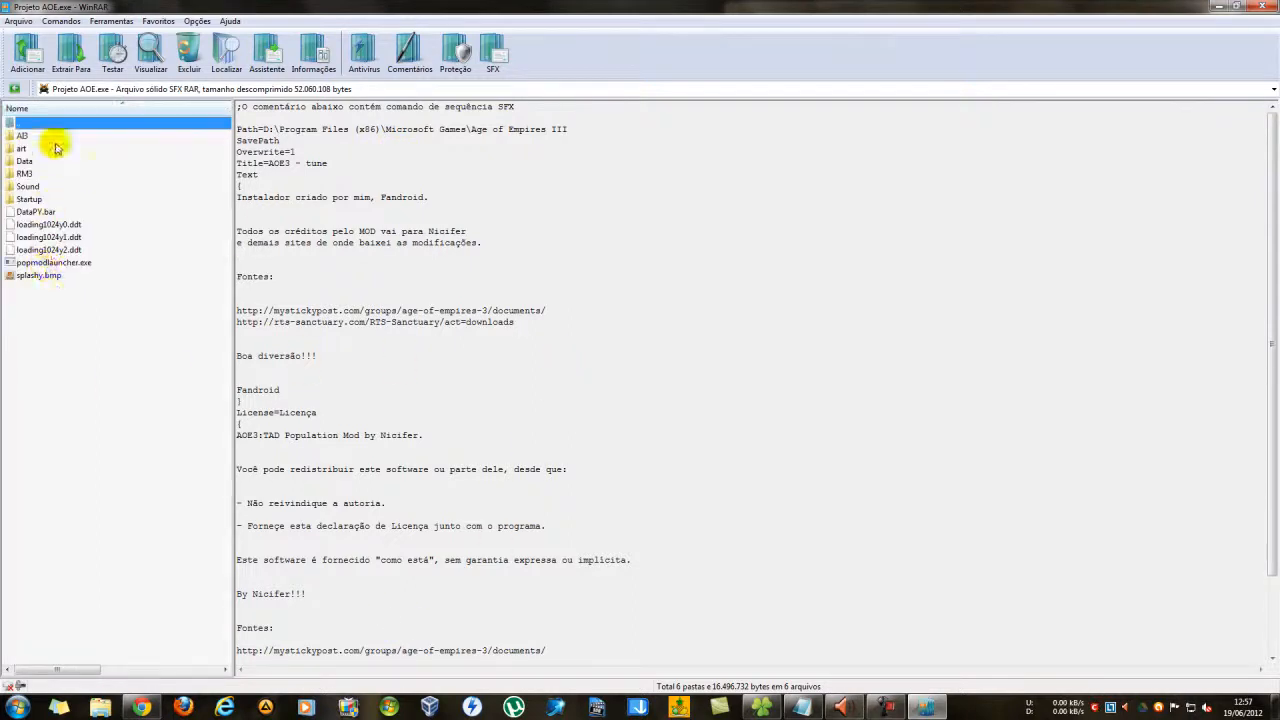
pyautogui.click(1238, 6)
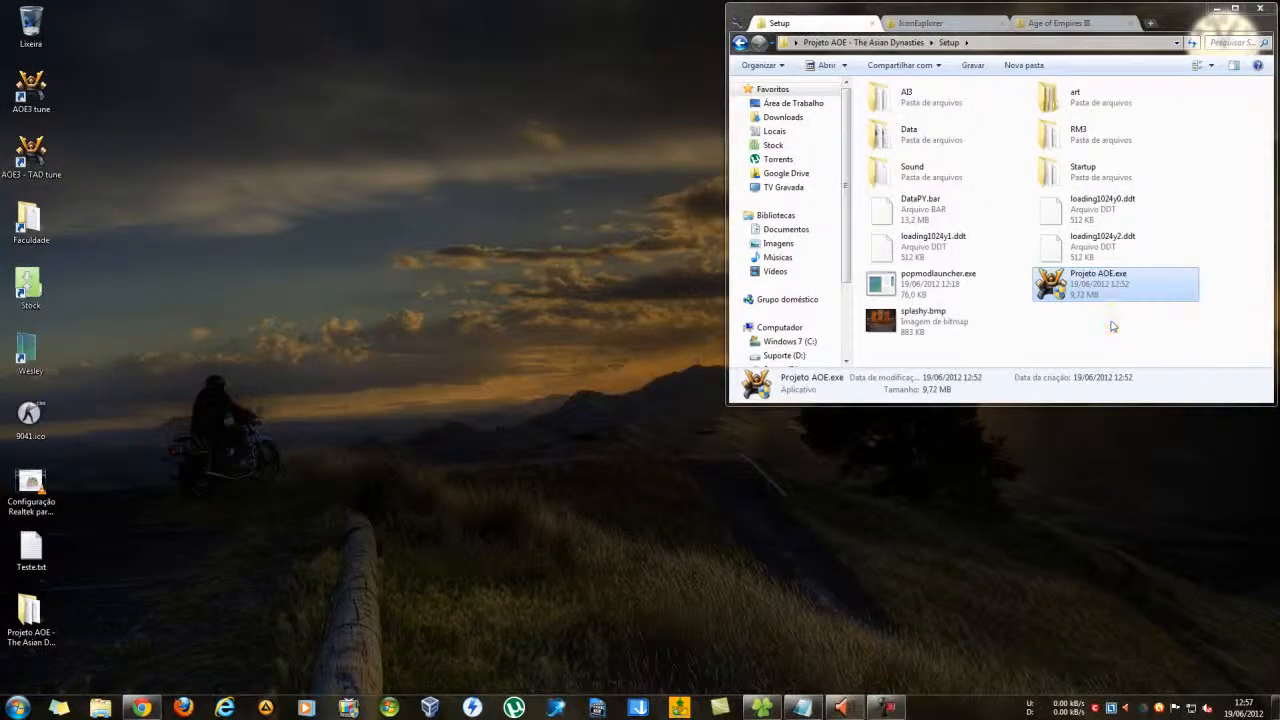
pyautogui.click(1108, 345)
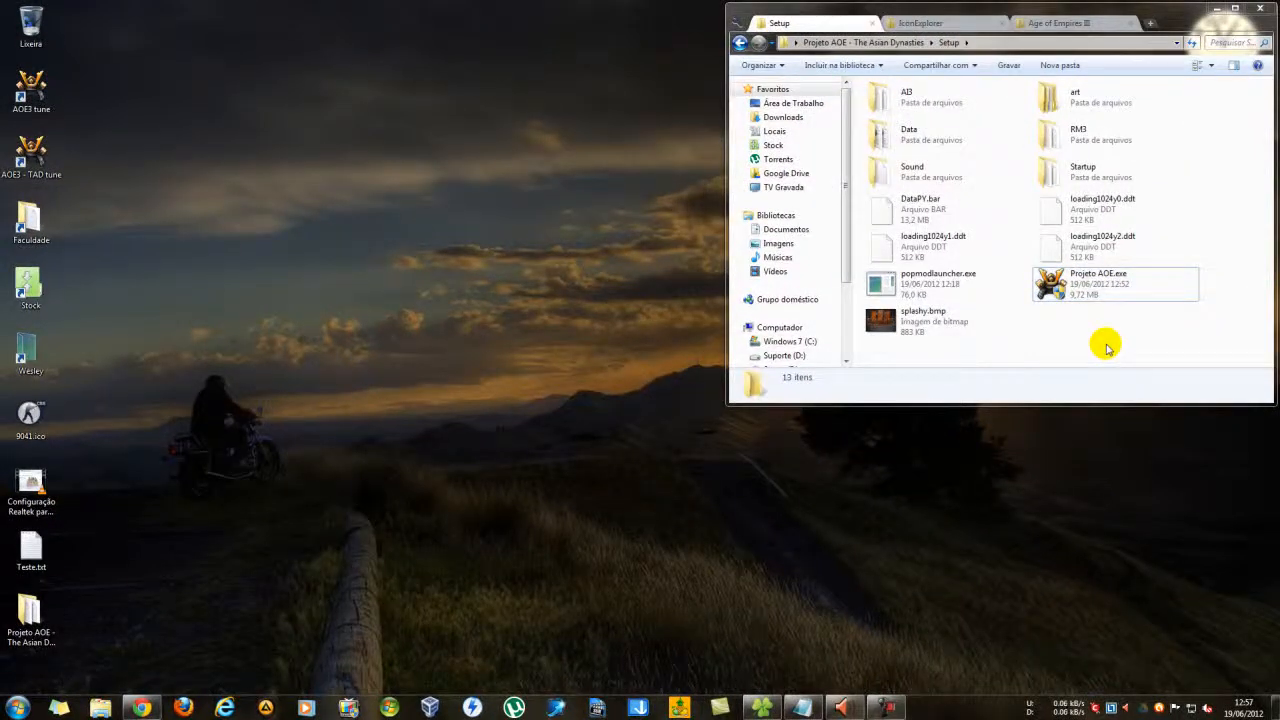